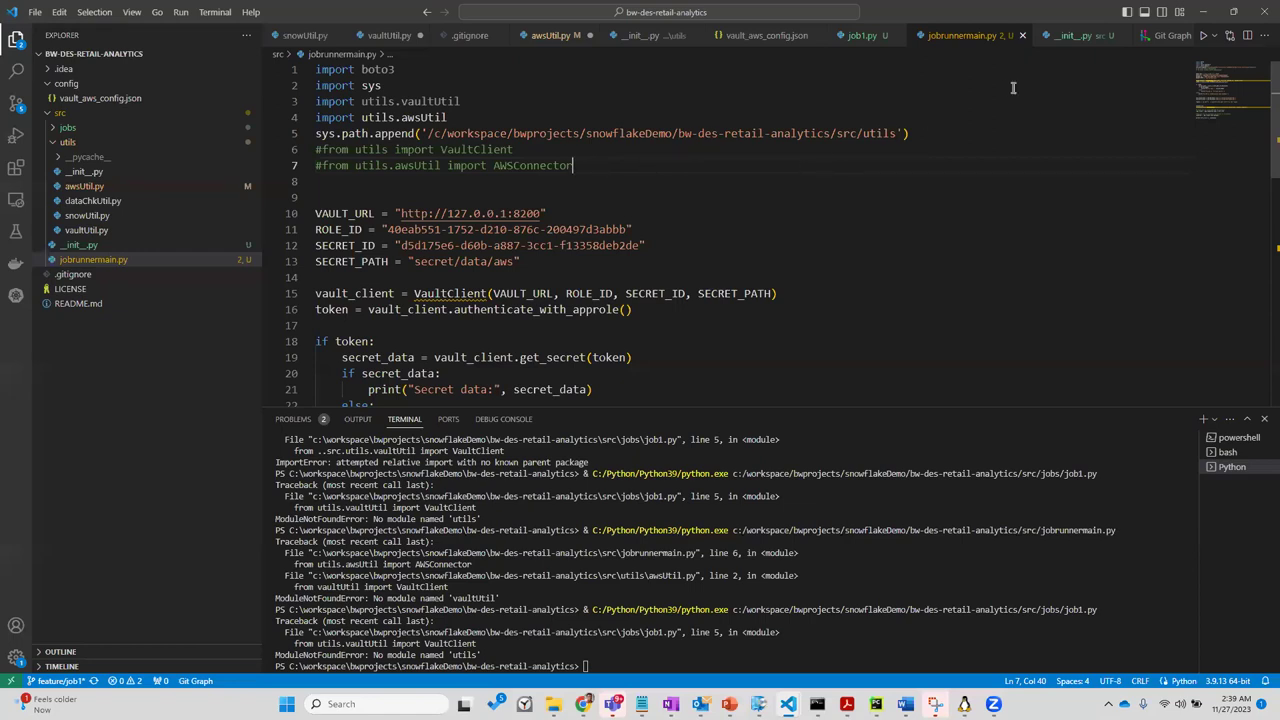
# Rerun jobrunnermain.py and the refineJobs/job1.py bash command, which fails with 'No such file or directory'.
pyautogui.click(1200, 40)
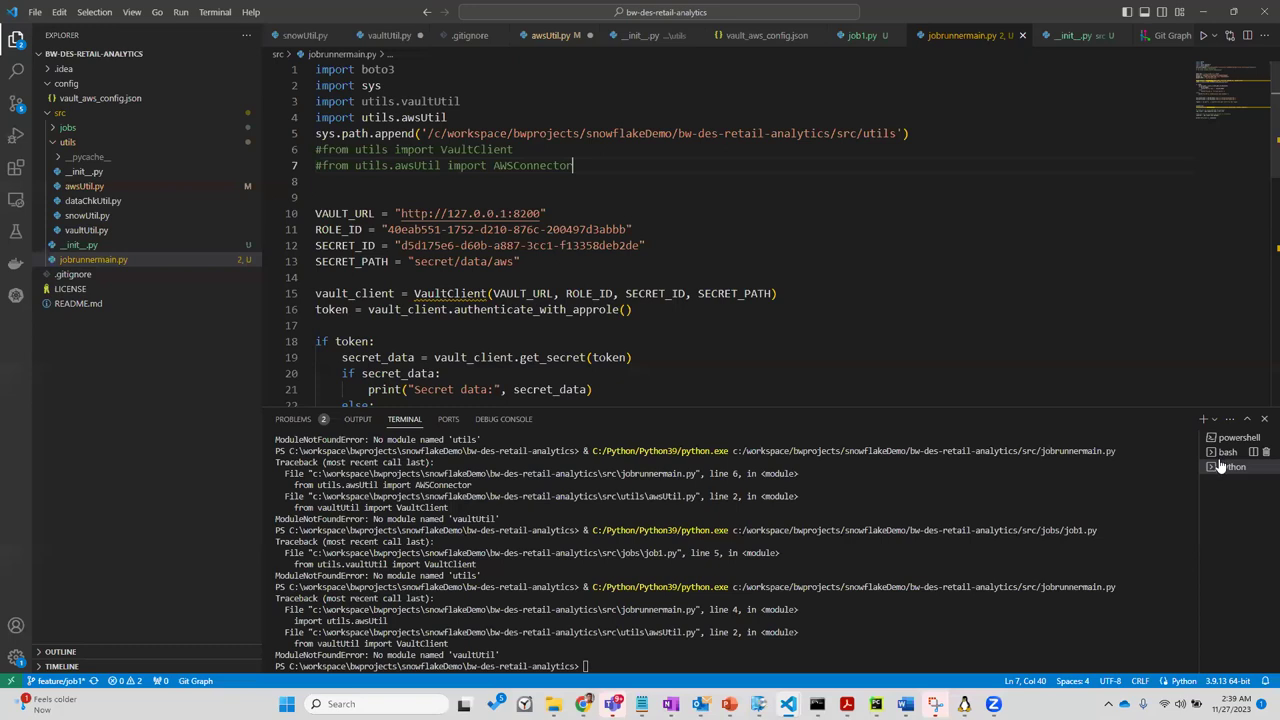
pyautogui.hotkey('ctrl', 'pageup')
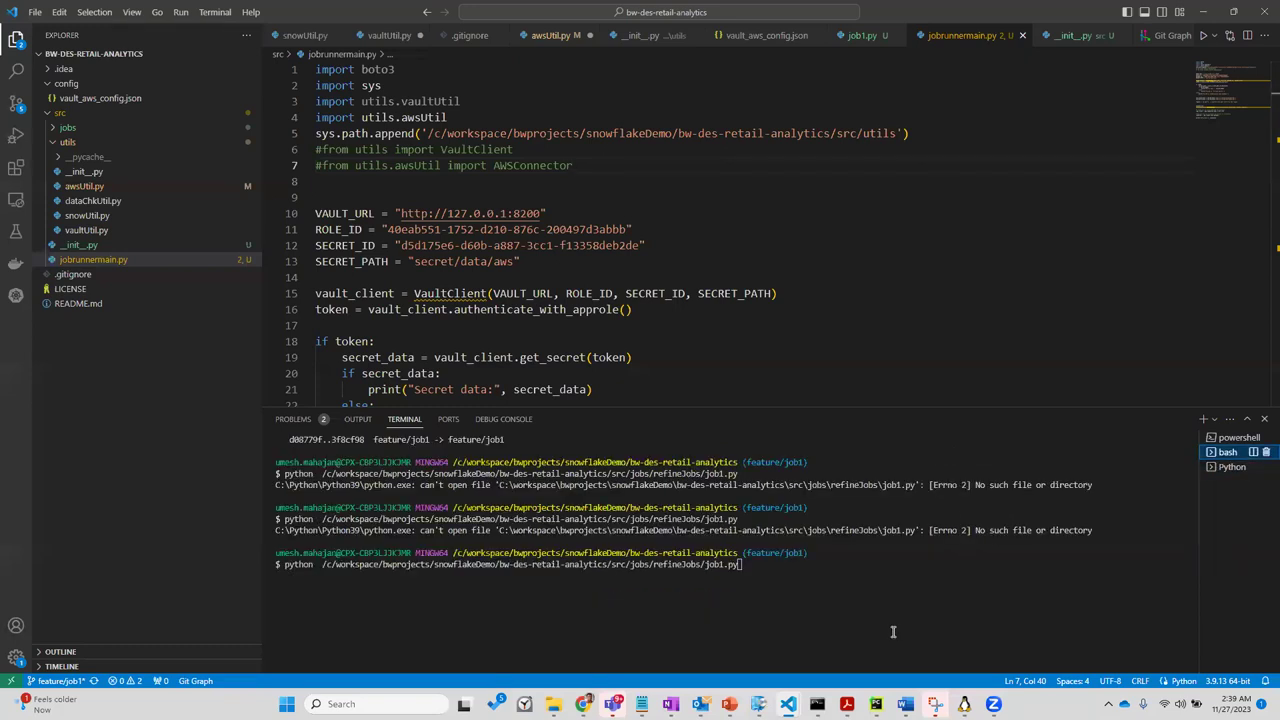
pyautogui.press('Return')
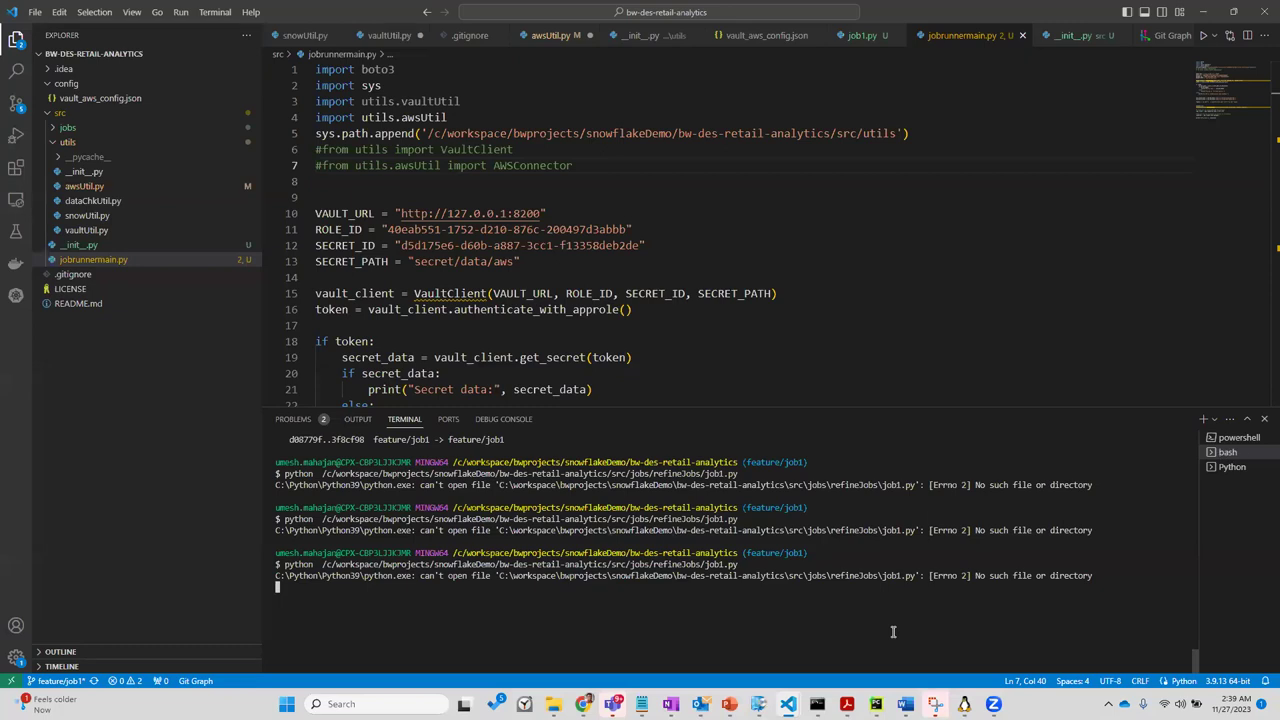
pyautogui.click(953, 136)
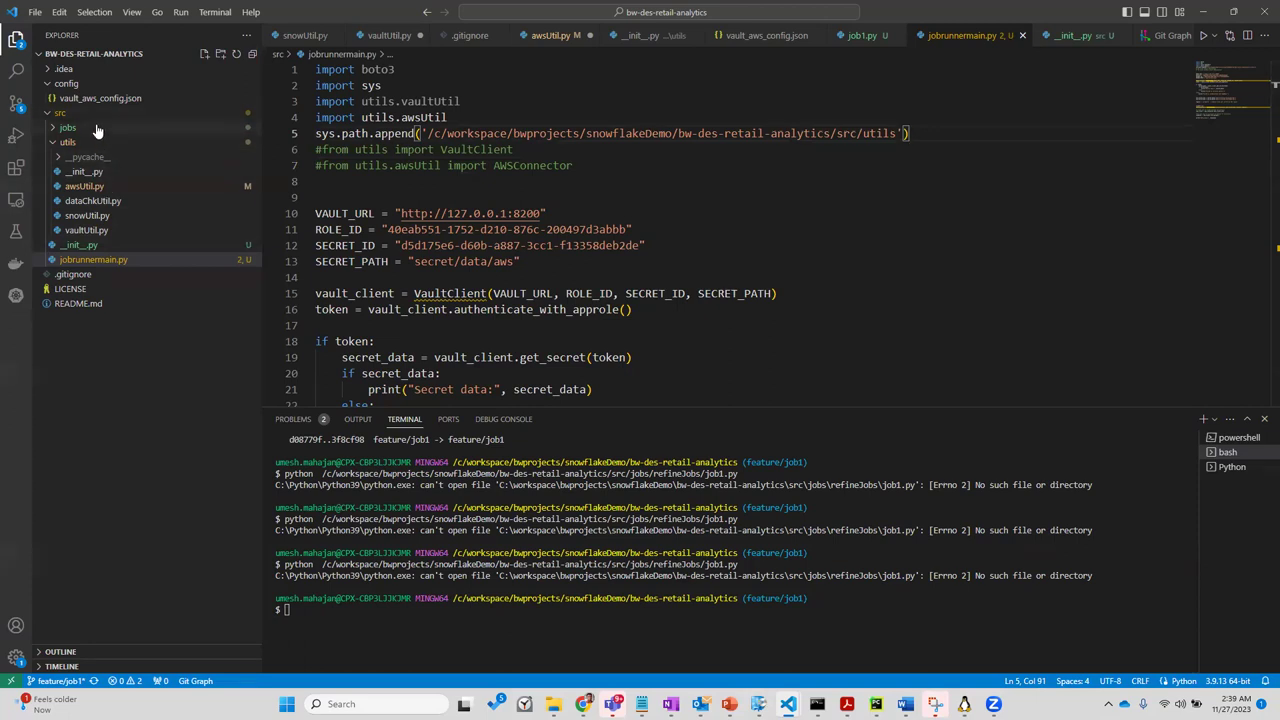
# Move job1.py from src/jobs into the refineJobs folder and confirm the move.
pyautogui.click(55, 129)
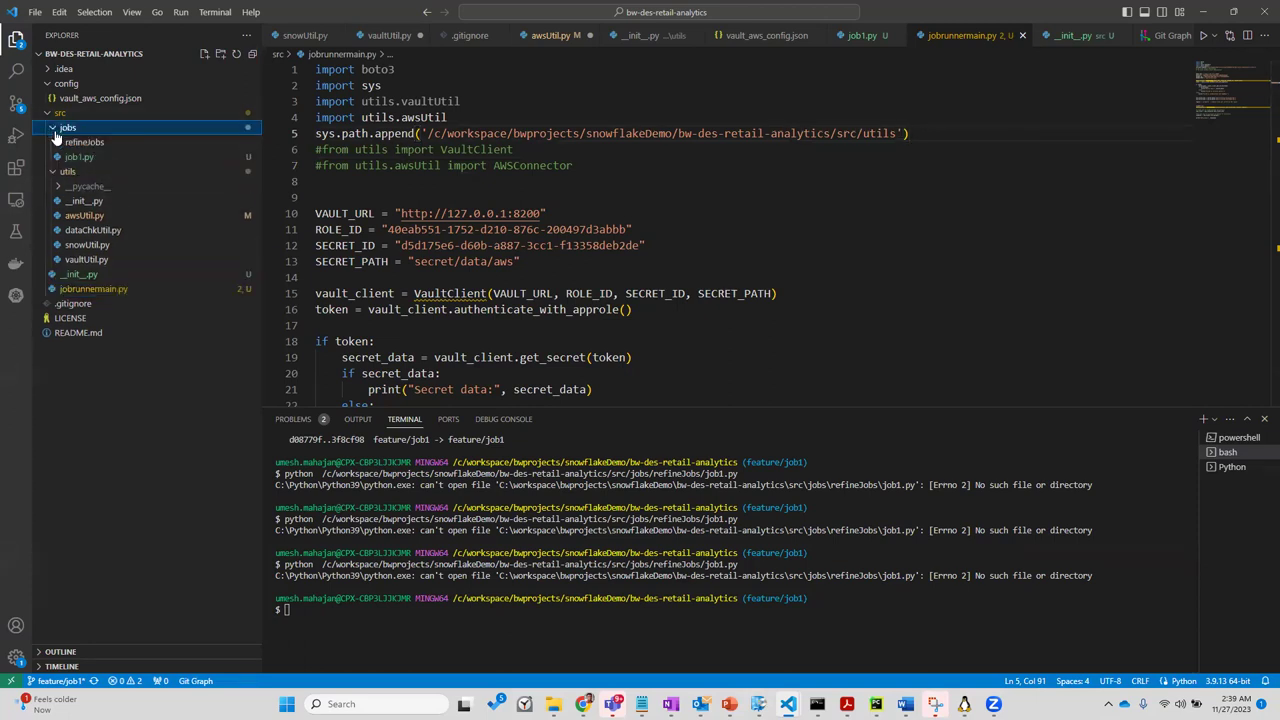
pyautogui.click(80, 158)
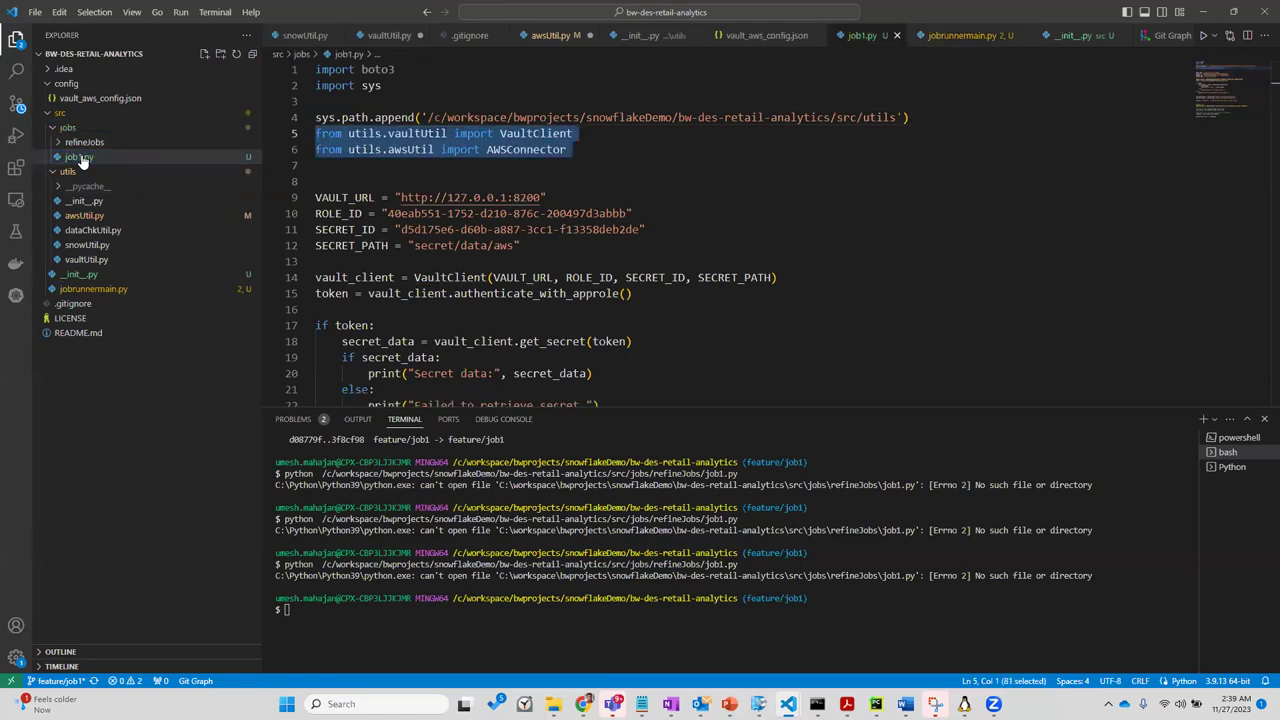
pyautogui.click(80, 143)
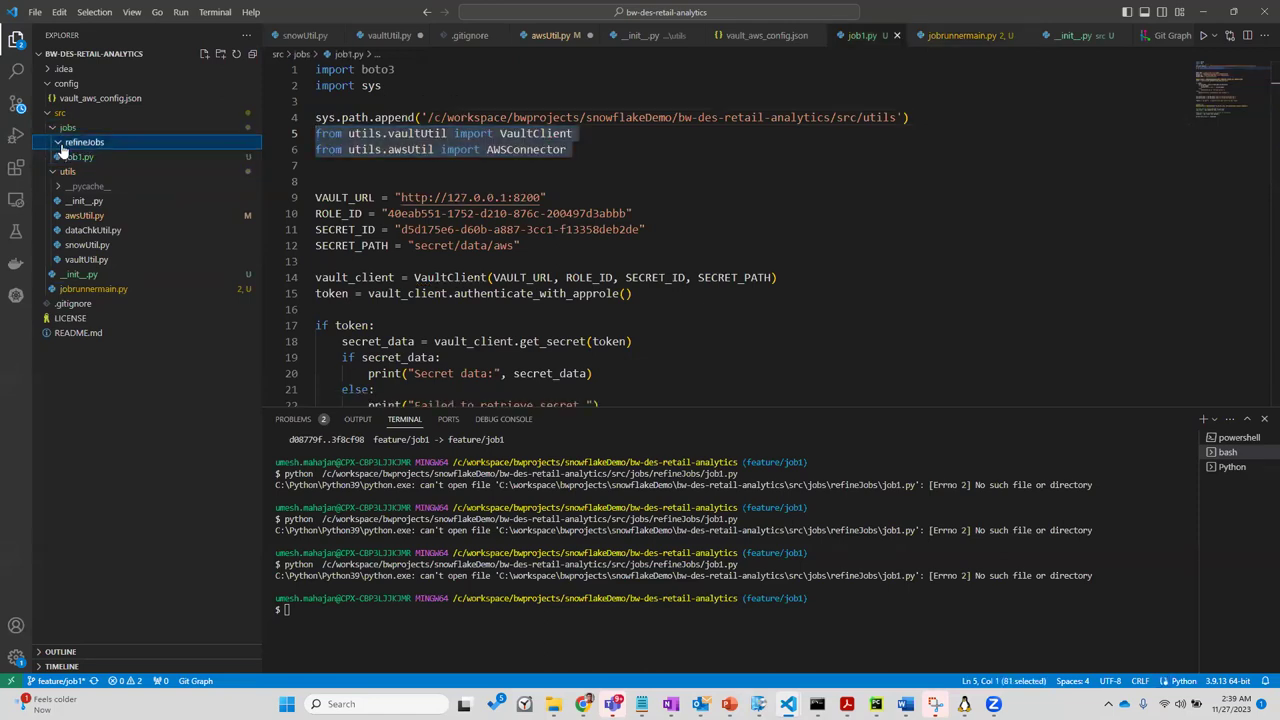
pyautogui.click(76, 157)
pyautogui.moveTo(76, 157); pyautogui.dragTo(88, 143)
pyautogui.click(681, 358)
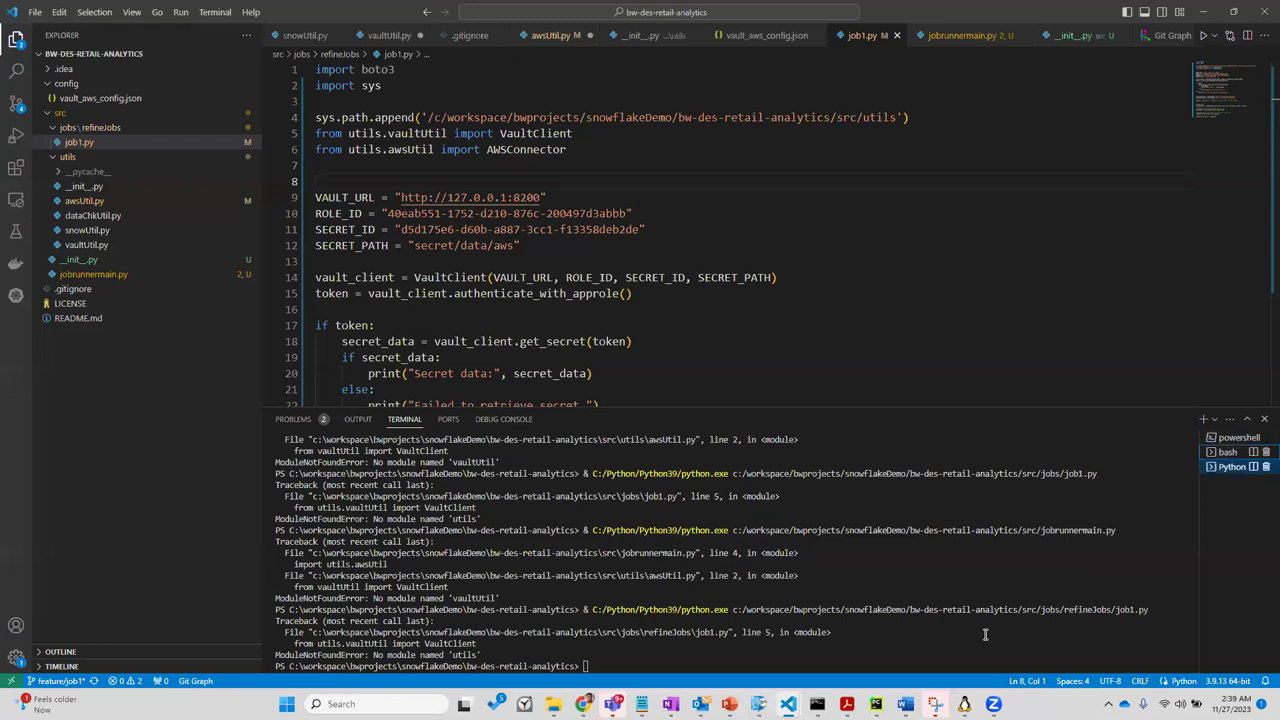
# Rerun job1.py from refineJobs in bash, which fails with No module named 'utils'.
pyautogui.hotkey('ctrl', 'pageup')
pyautogui.press('Up')
pyautogui.press('Return')
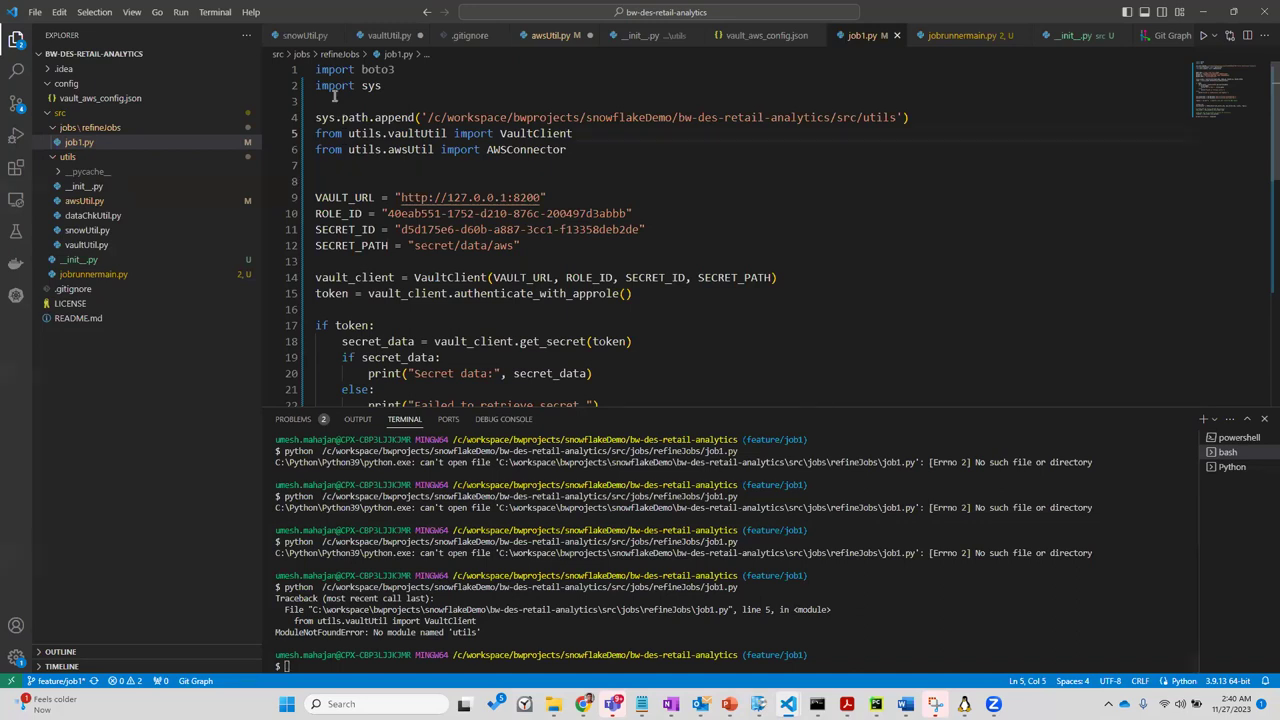
pyautogui.click(334, 96)
pyautogui.write('impo')
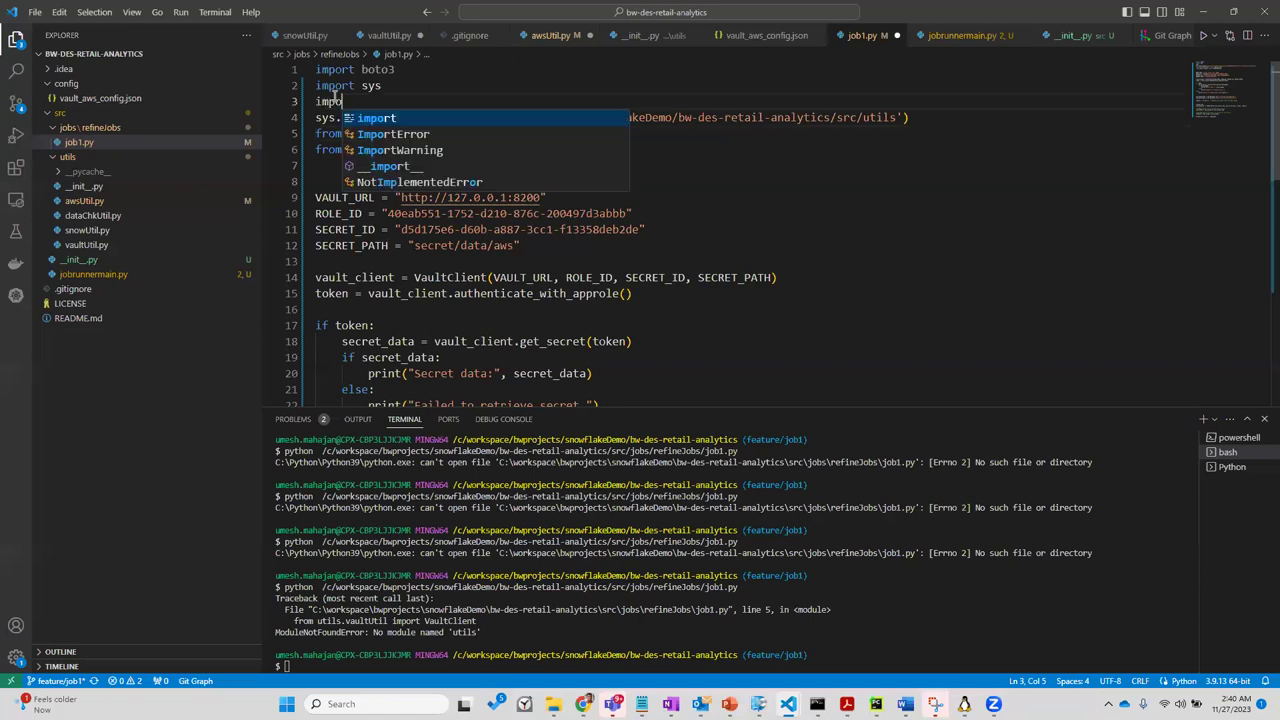
pyautogui.write('rt u')
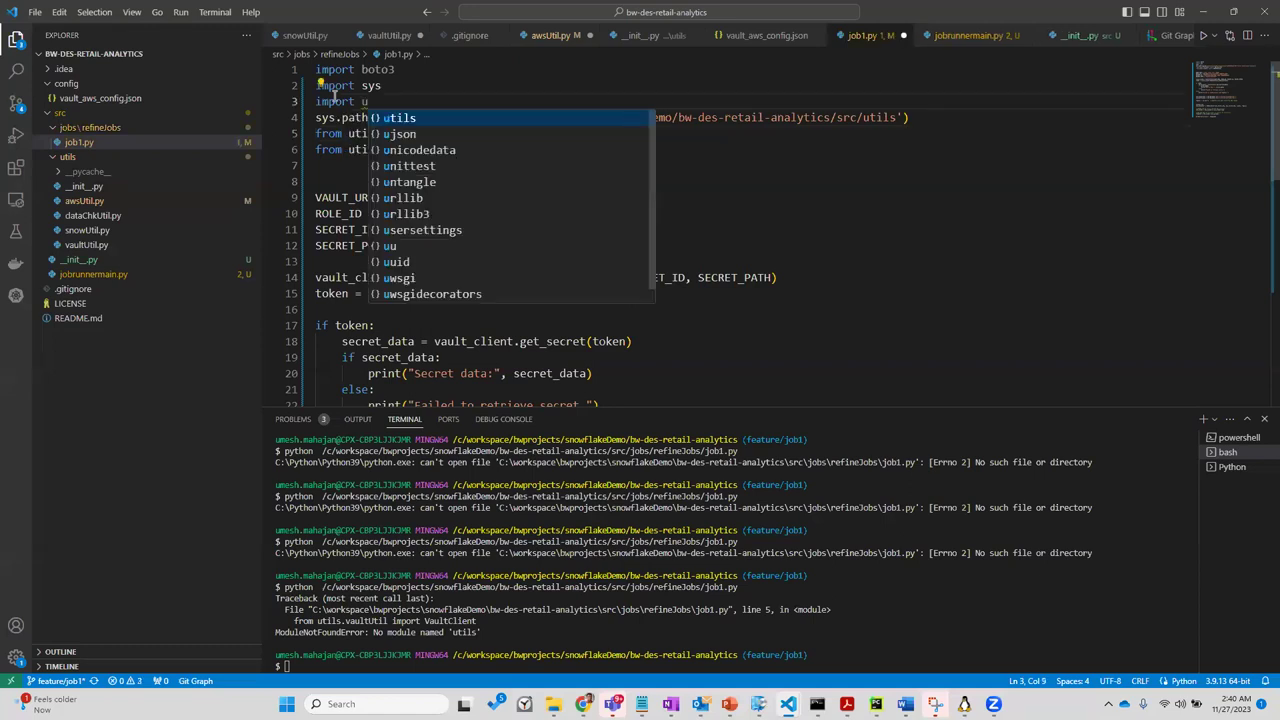
pyautogui.press('BackSpace')
pyautogui.press('BackSpace')
pyautogui.press('BackSpace')
pyautogui.press('BackSpace')
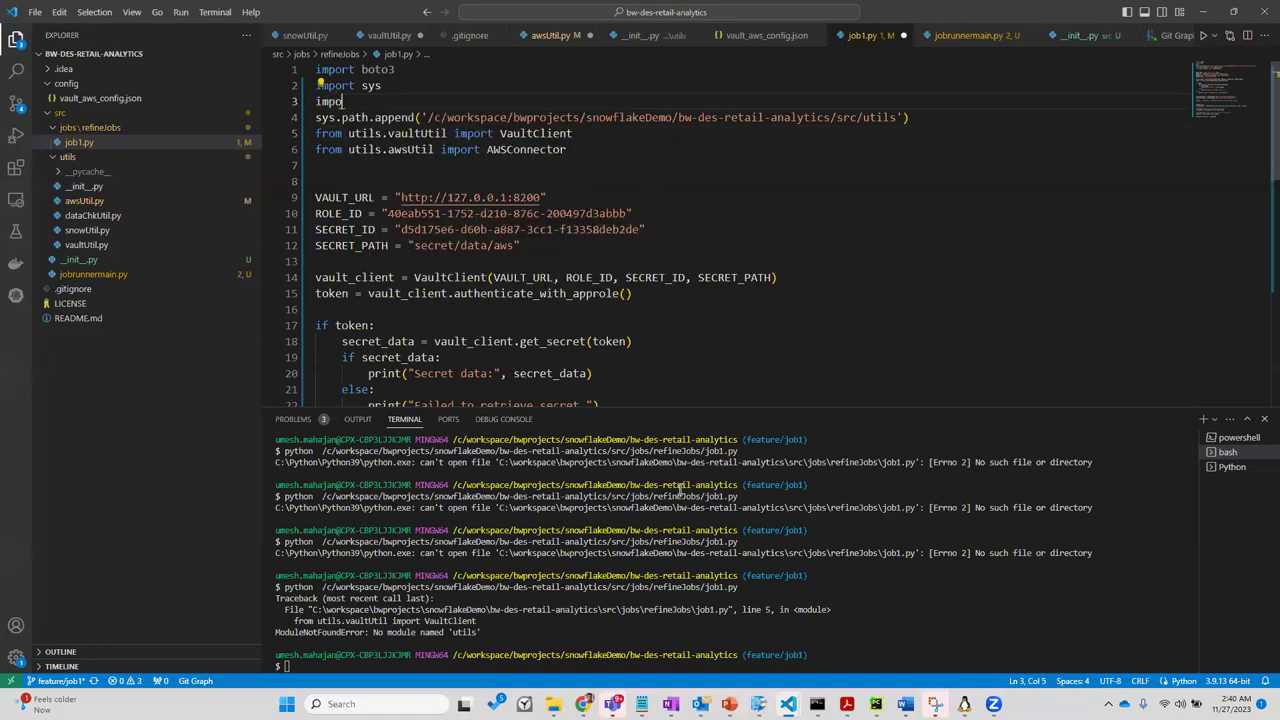
pyautogui.press('BackSpace')
pyautogui.press('BackSpace')
pyautogui.press('BackSpace')
pyautogui.press('BackSpace')
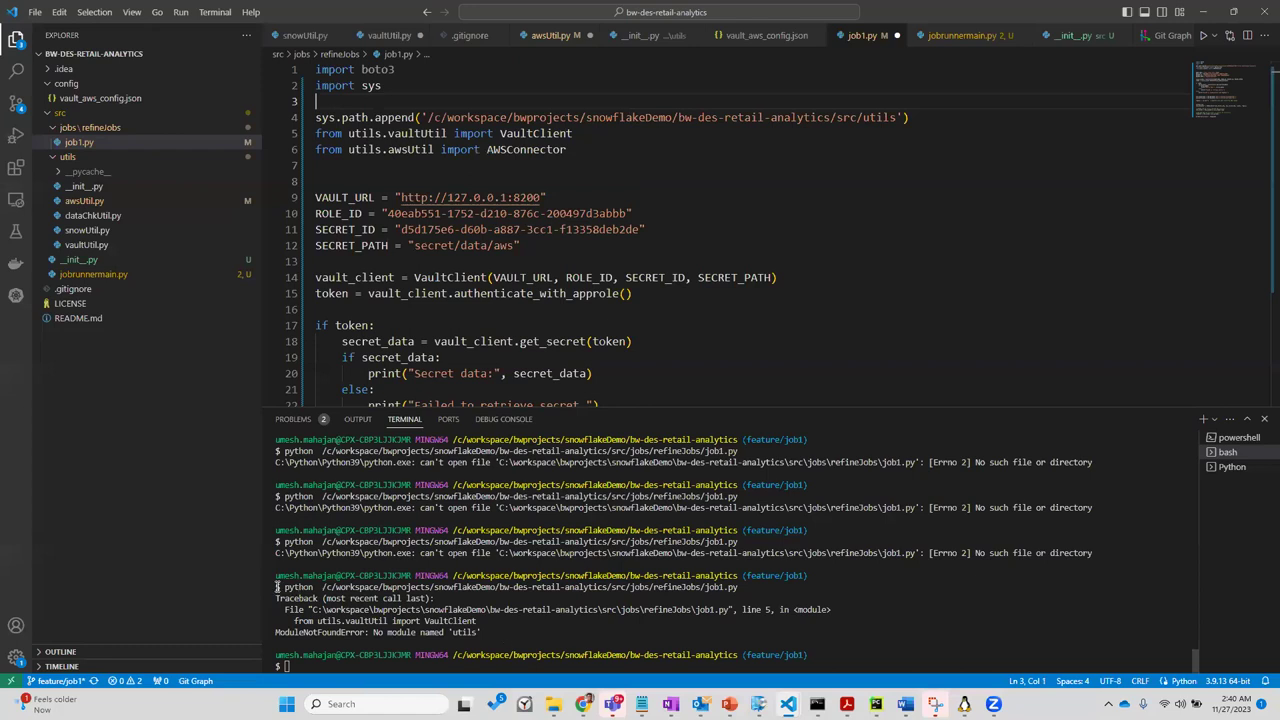
# Copy the ModuleNotFoundError traceback from the terminal and bring up Task View.
pyautogui.moveTo(275, 598); pyautogui.dragTo(514, 633)
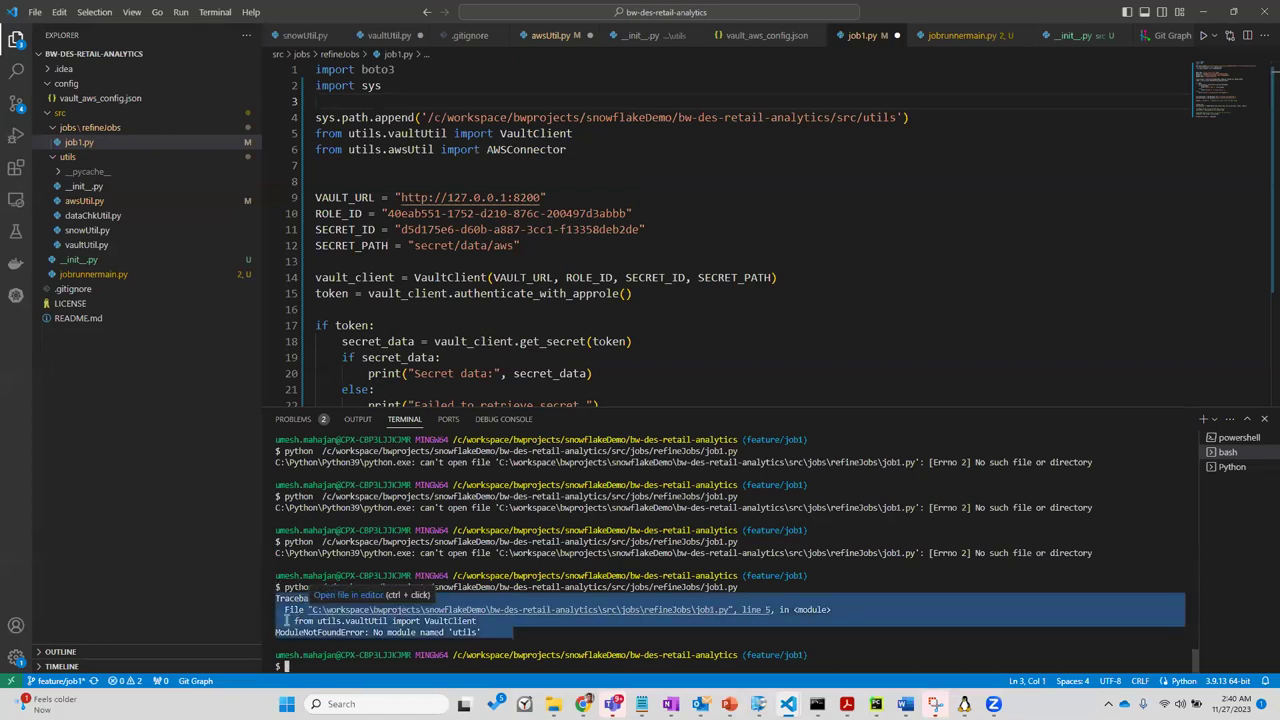
pyautogui.hotkey('ctrl', 'c')
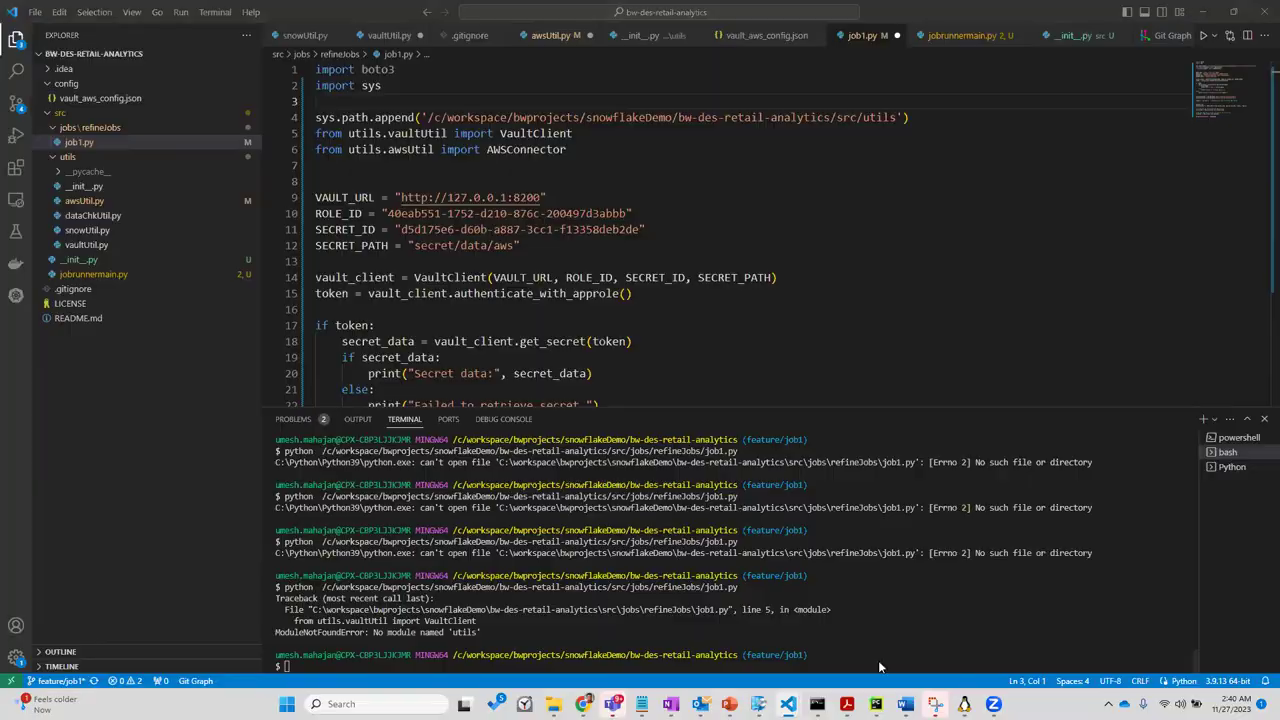
pyautogui.press('super+Tab')
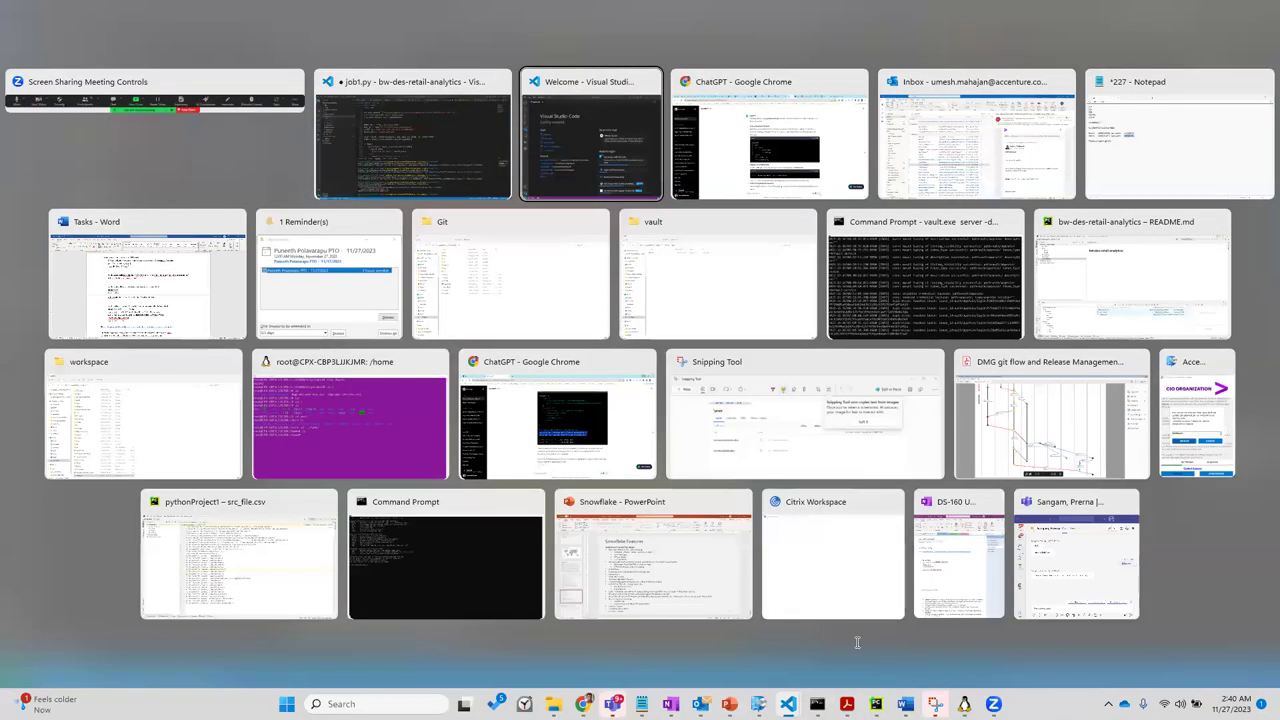
# Send ChatGPT 'getting following error' with the pasted 'utils' traceback.
pyautogui.press('Right')
pyautogui.press('Return')
pyautogui.write('get')
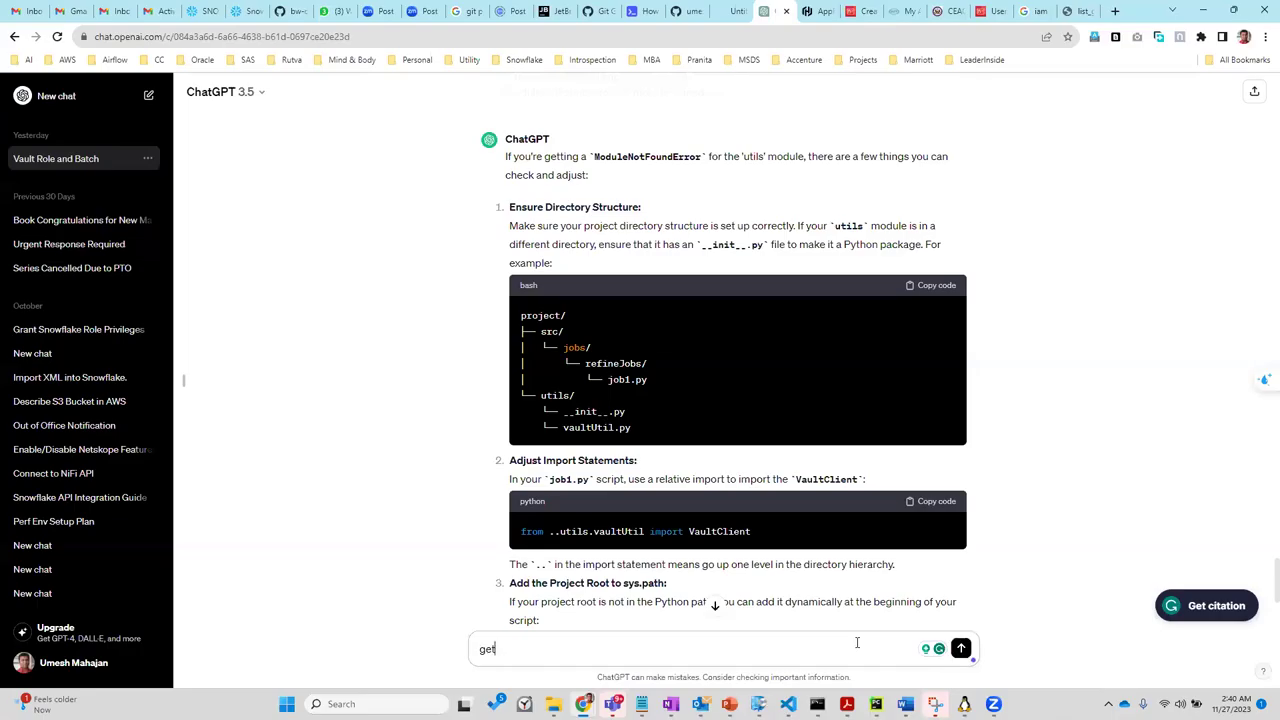
pyautogui.write('ting following error')
pyautogui.hotkey('ctrl', 'v')
pyautogui.press('Return')
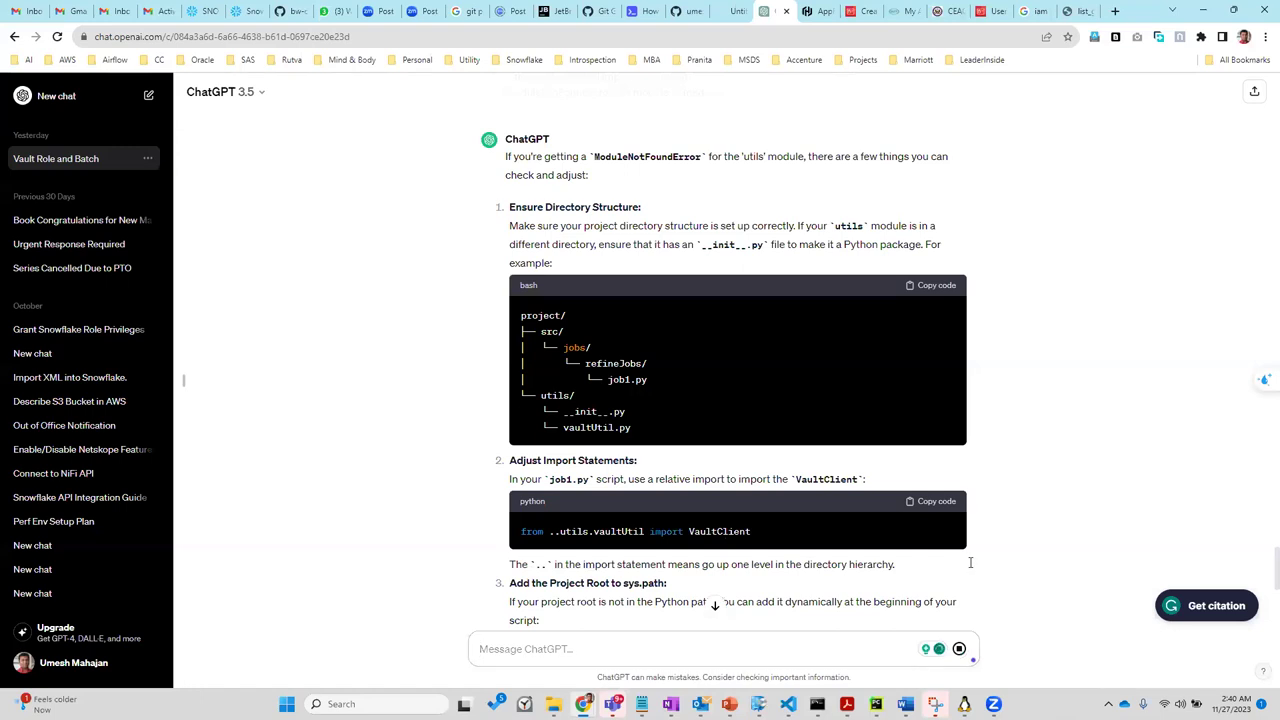
# Copy ChatGPT's import sys / print(sys.path) snippet and paste it into job1.py.
pyautogui.scroll(-1, 1226, 372)
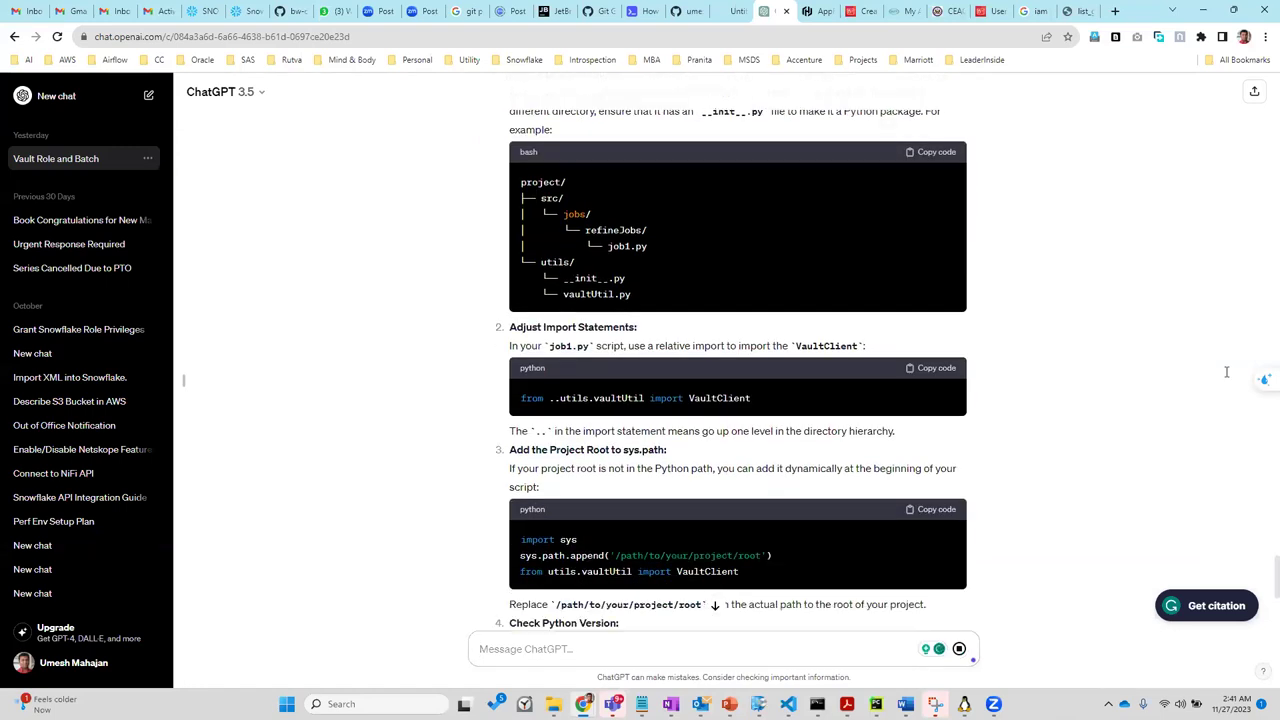
pyautogui.scroll(-4, 1226, 372)
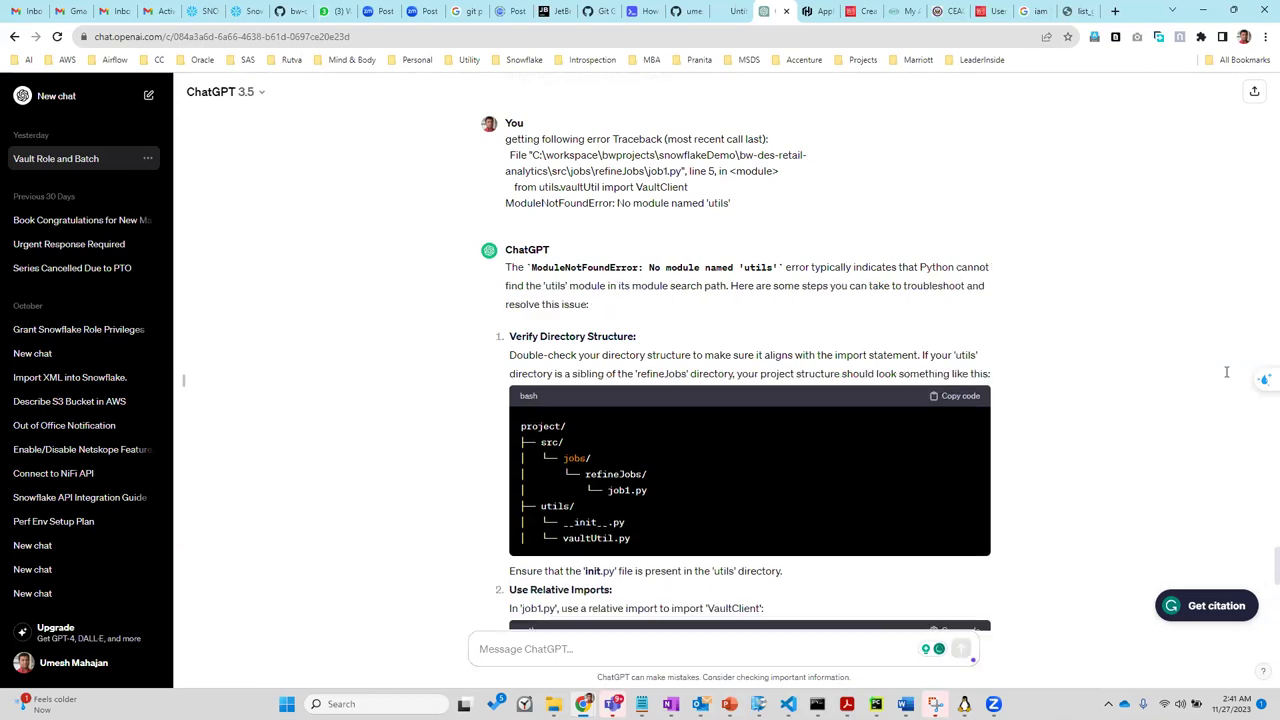
pyautogui.scroll(-1, 1226, 372)
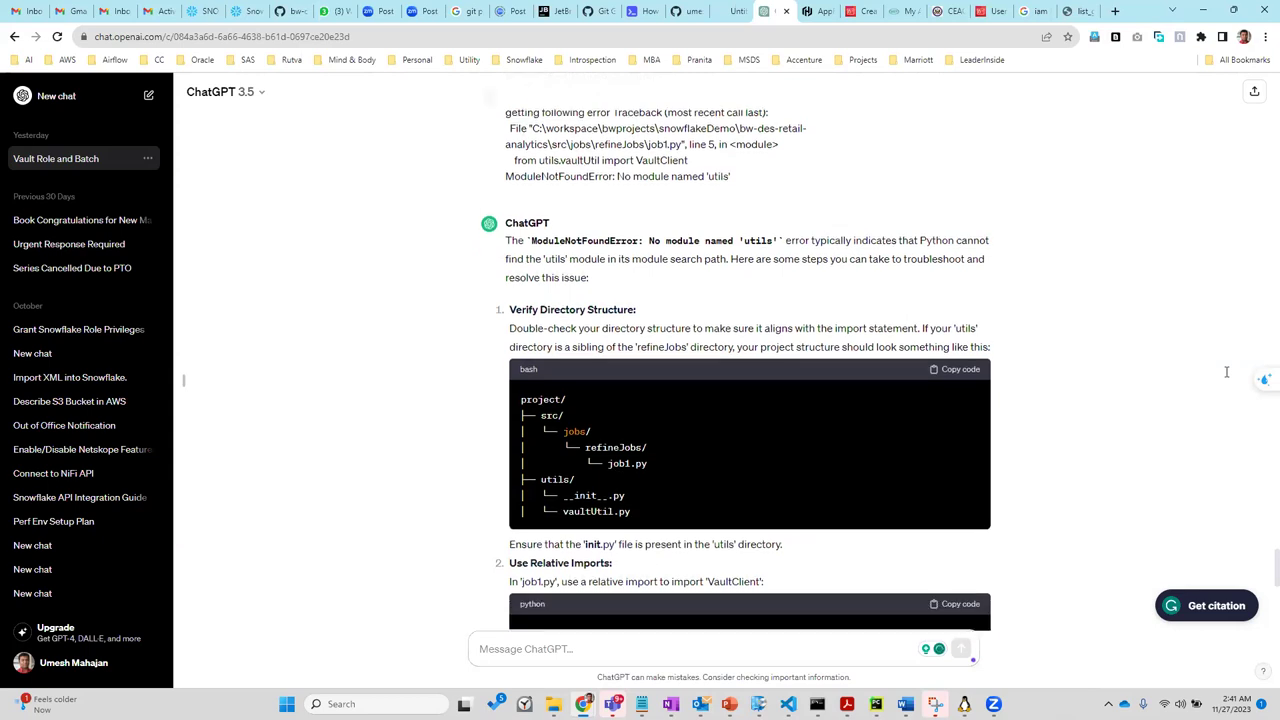
pyautogui.scroll(-3, 1226, 372)
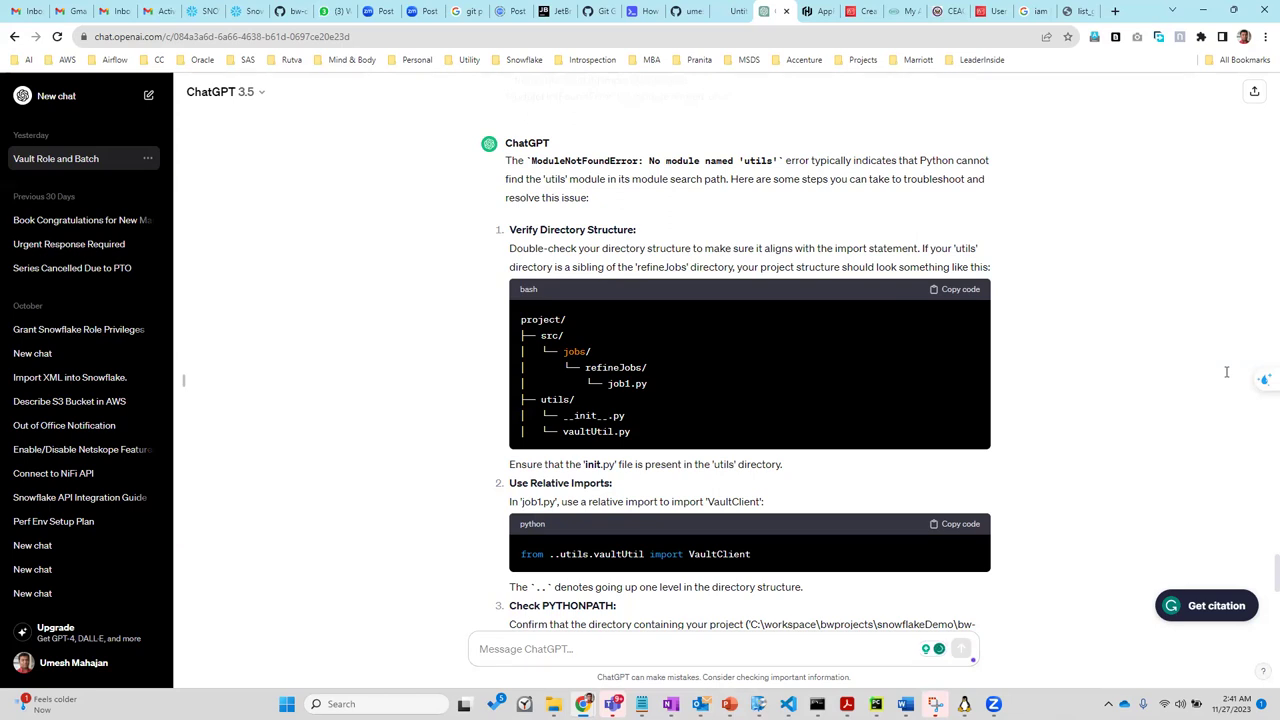
pyautogui.scroll(3, 1226, 372)
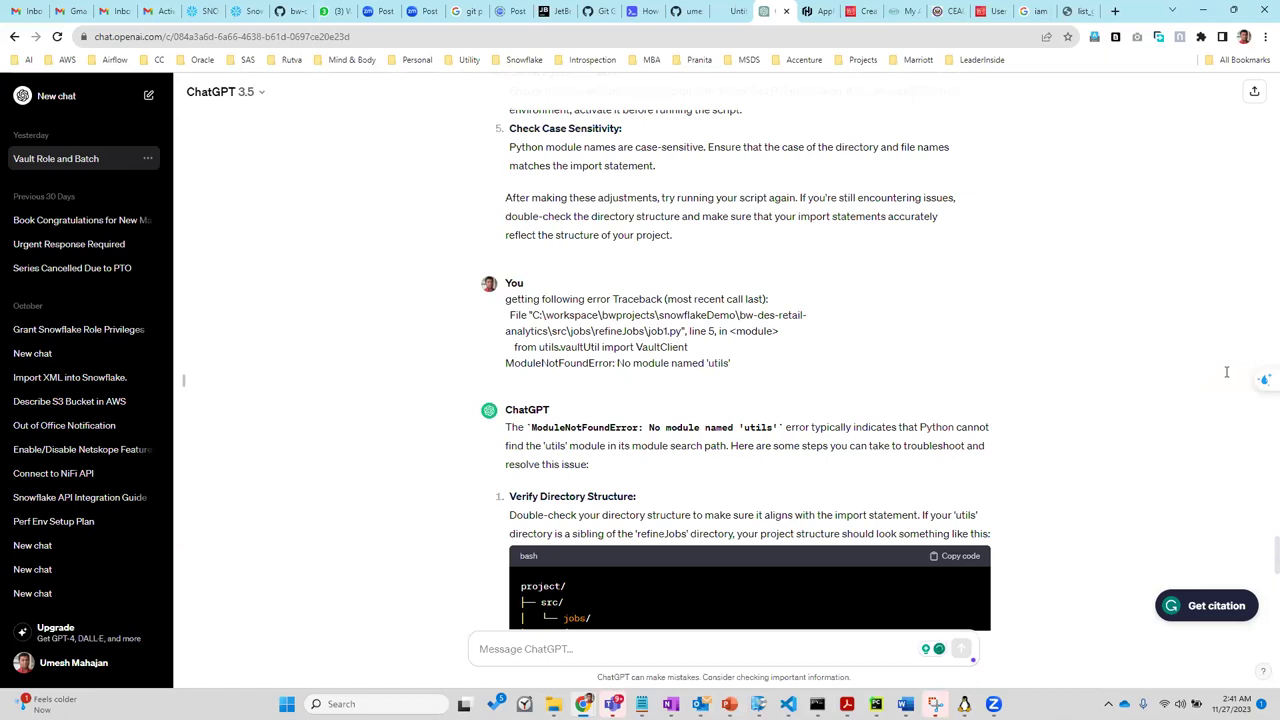
pyautogui.scroll(-1, 1226, 372)
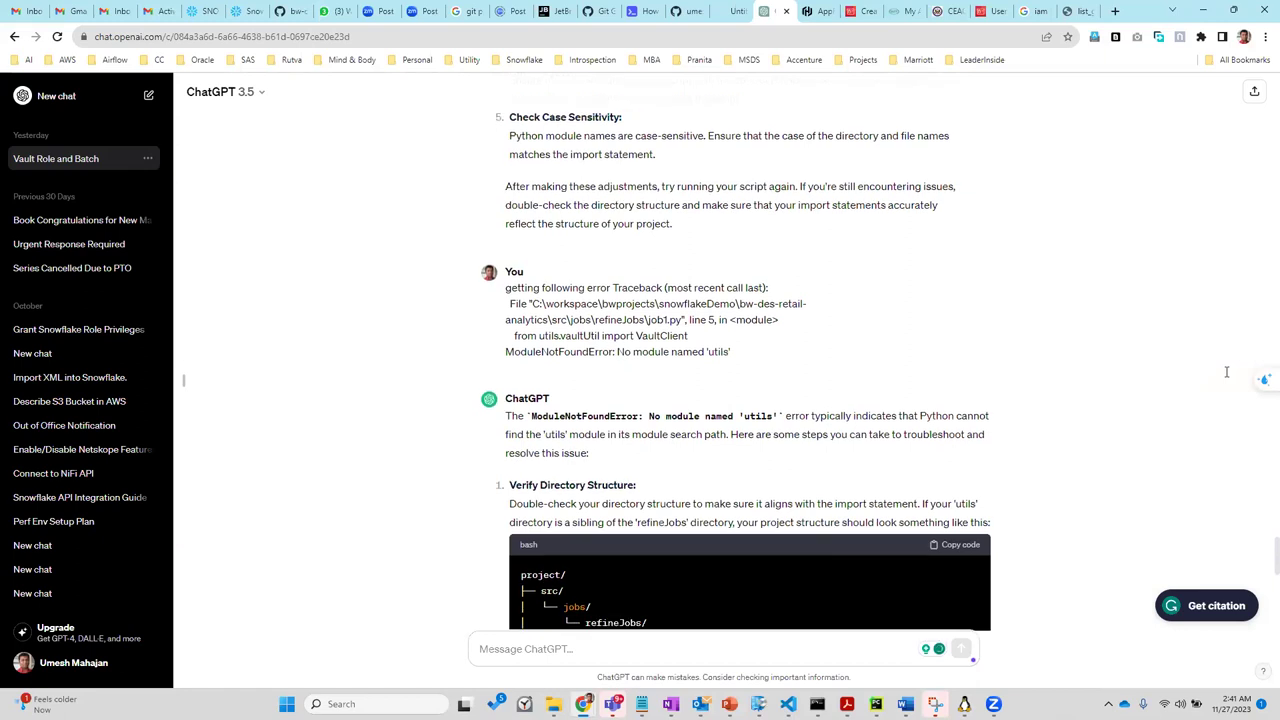
pyautogui.scroll(-1, 1226, 372)
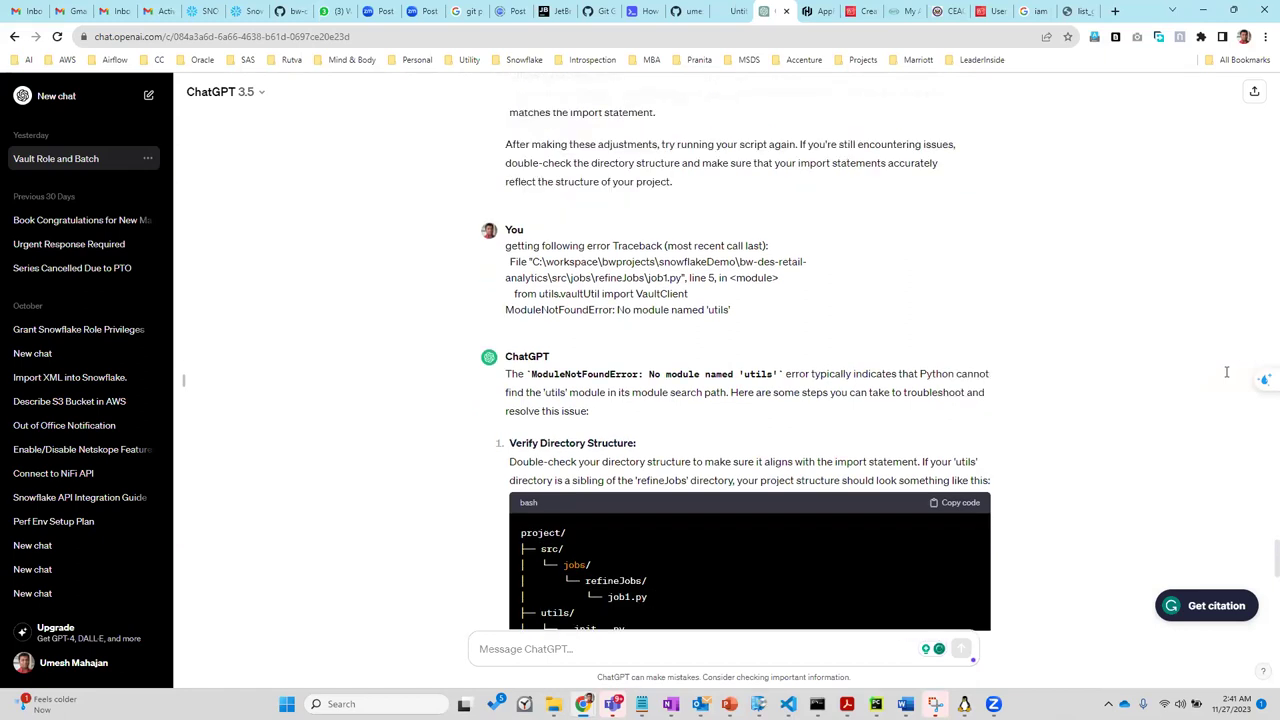
pyautogui.scroll(-1, 1226, 372)
pyautogui.scroll(-1, 1226, 372)
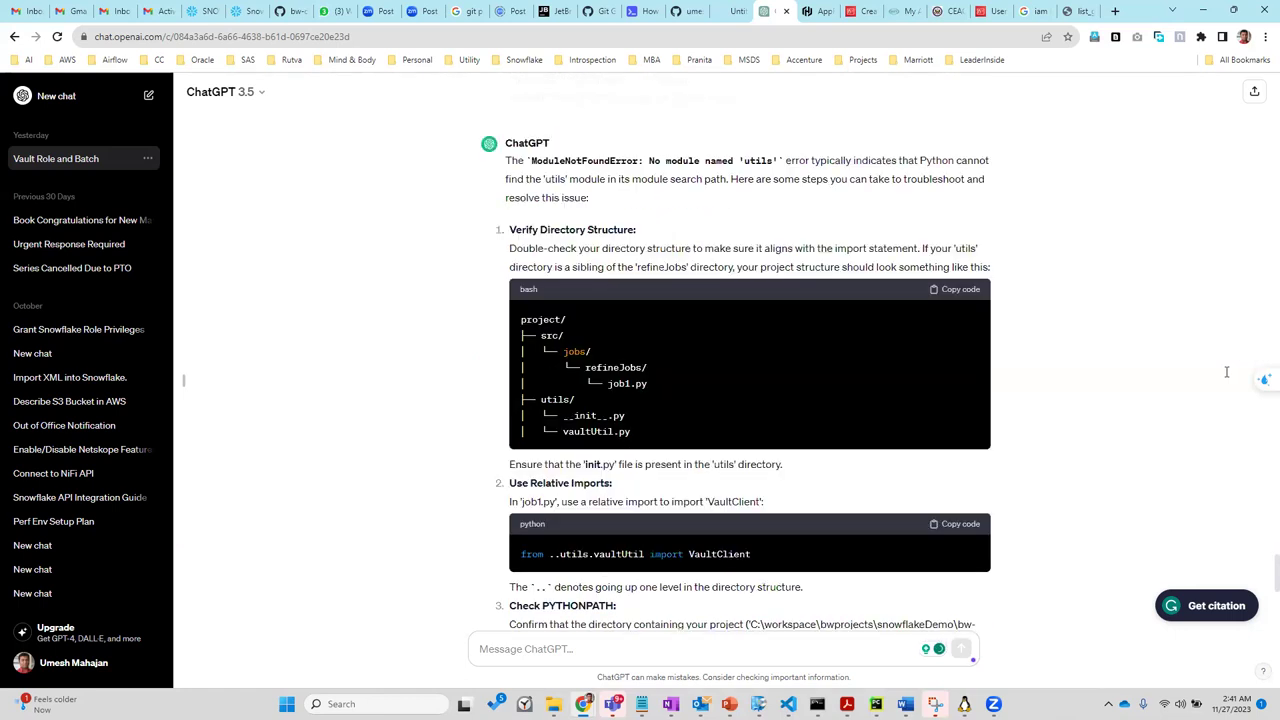
pyautogui.scroll(-1, 1226, 372)
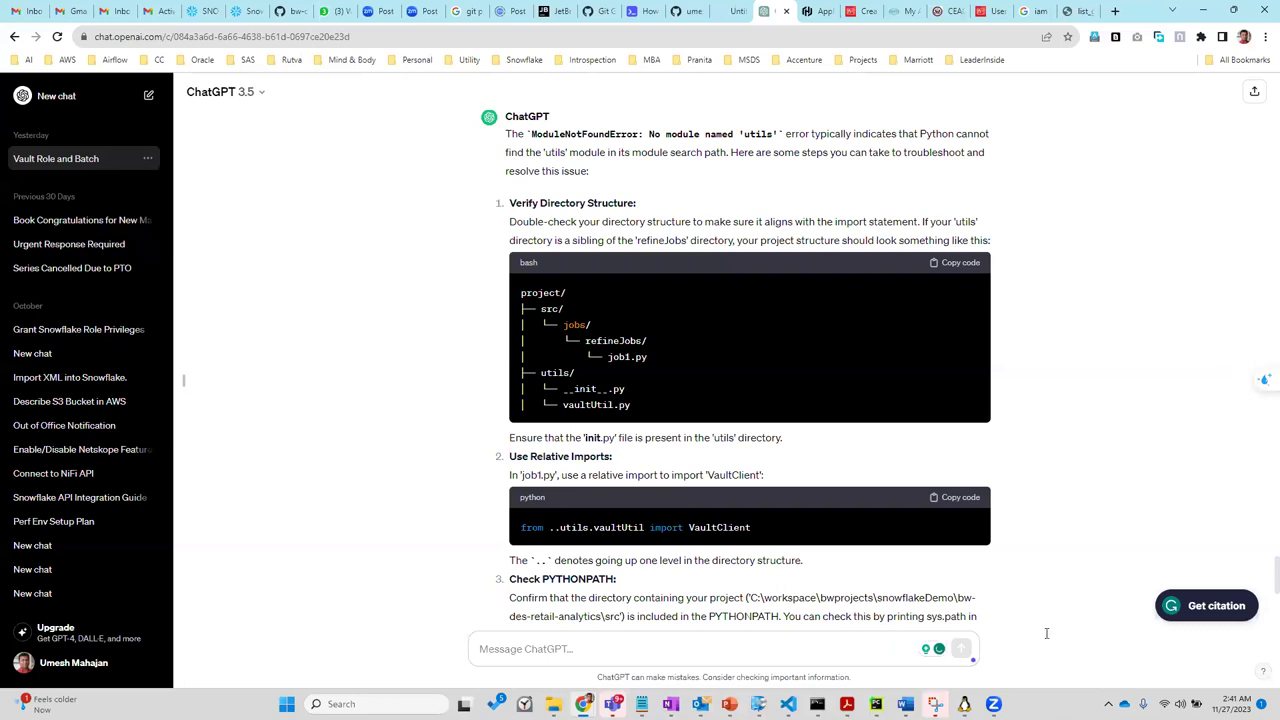
pyautogui.scroll(-3, 1046, 633)
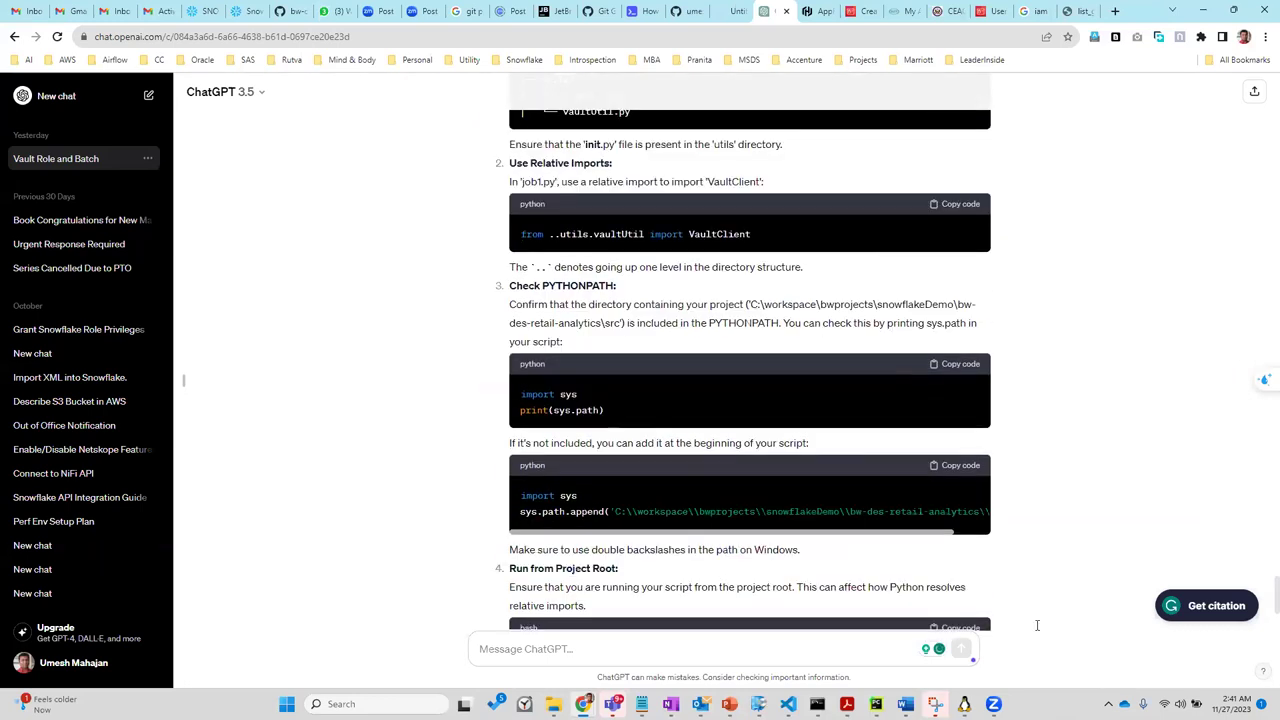
pyautogui.moveTo(604, 410); pyautogui.dragTo(555, 416)
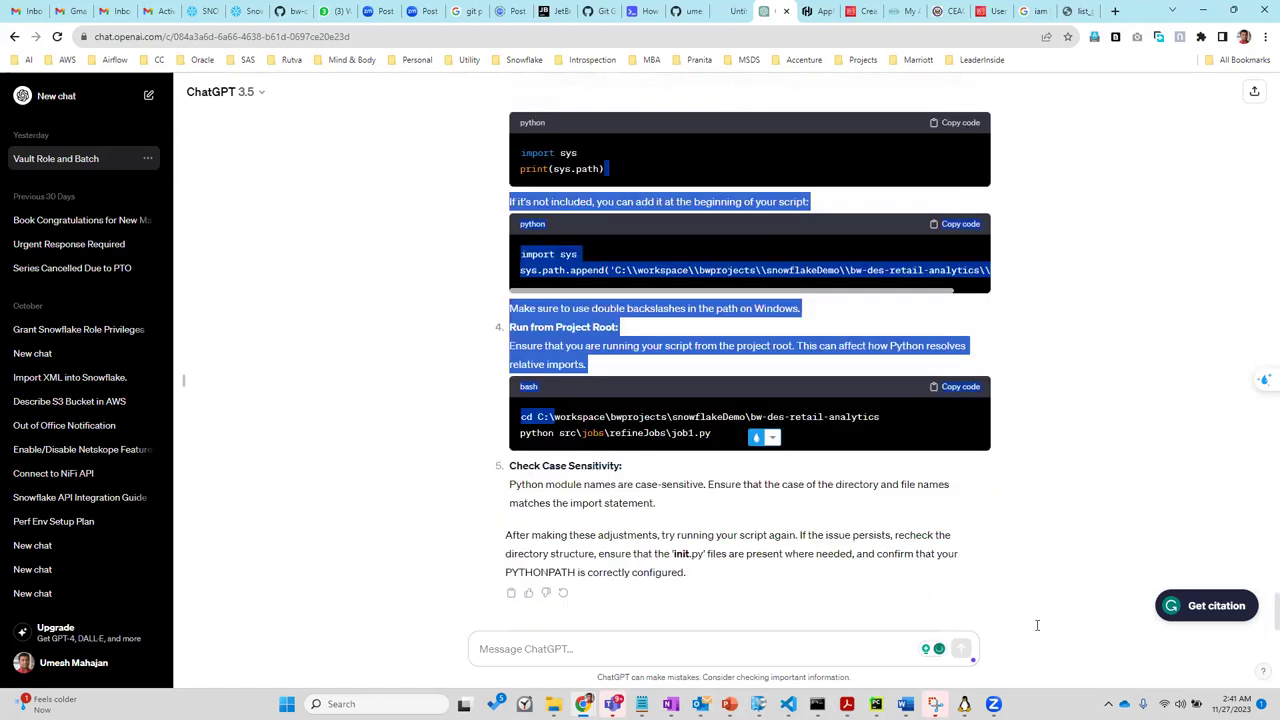
pyautogui.hotkey('ctrl', 'c')
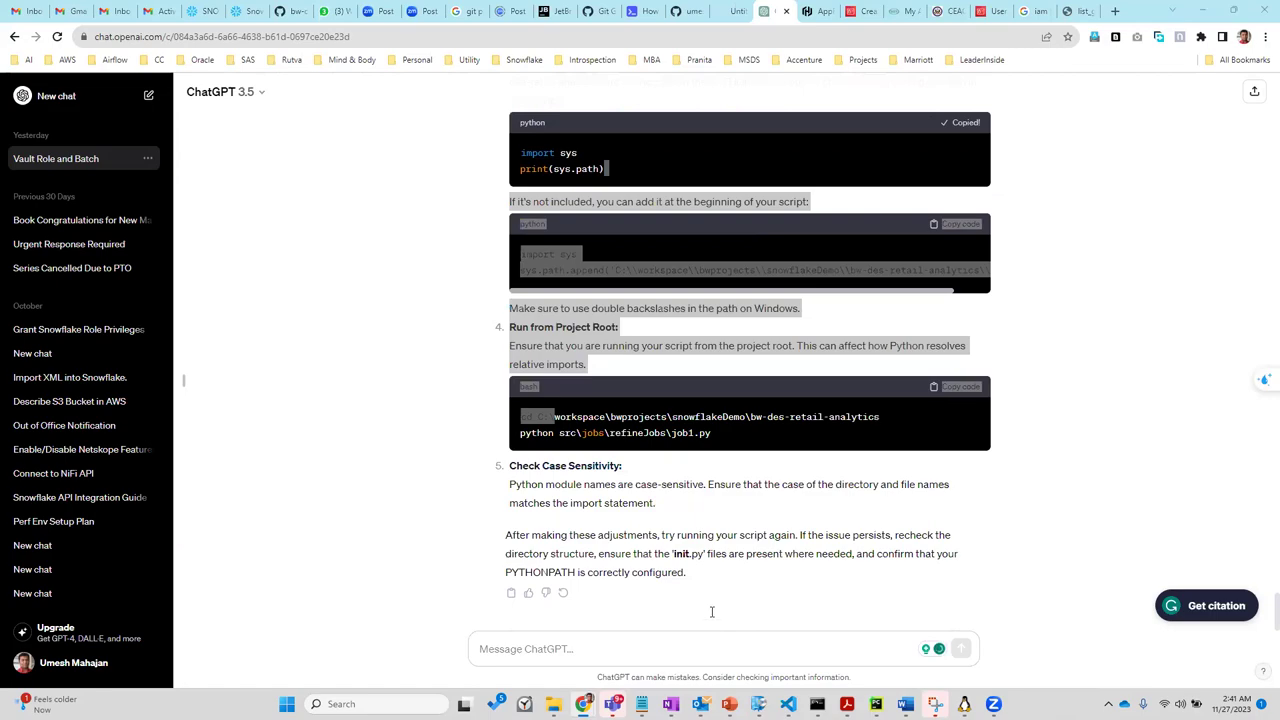
pyautogui.hotkey('alt', 'Tab')
pyautogui.hotkey('ctrl', 'v')
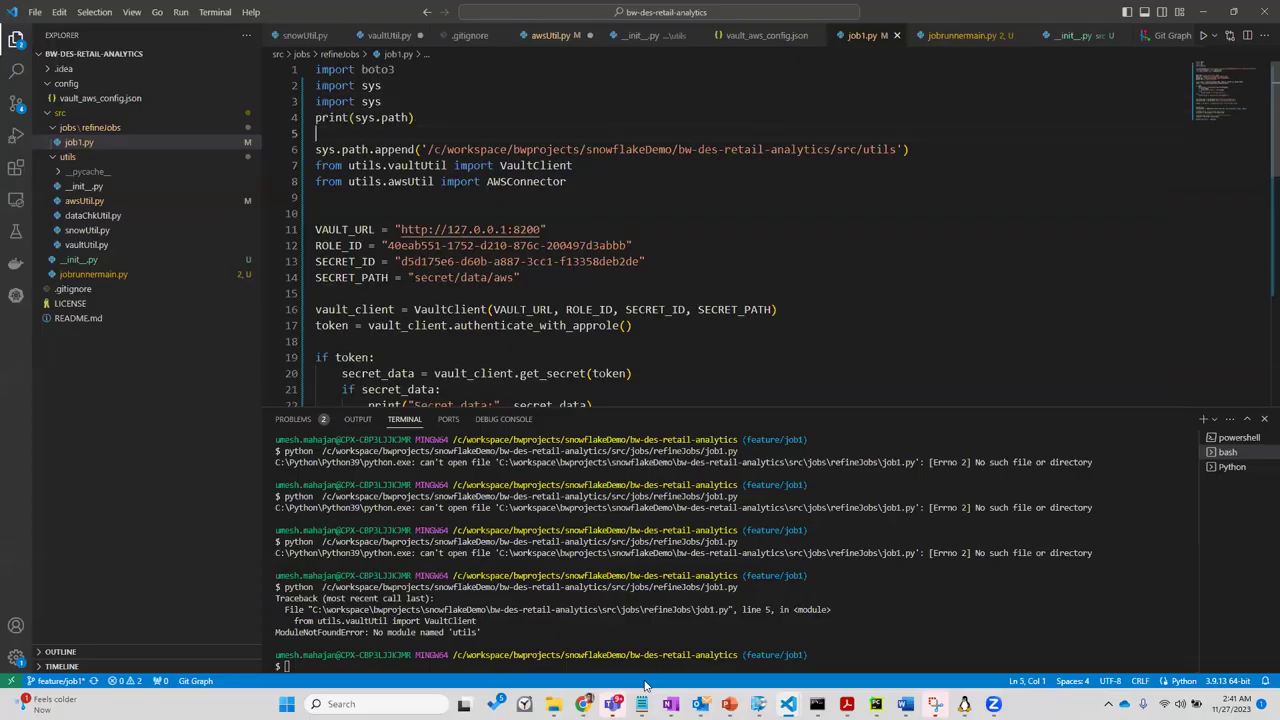
# Rerun job1.py with Ctrl+Alt+N to print sys.path, then inspect the sys.path.append line.
pyautogui.hotkey('ctrl', 'alt', 'n')
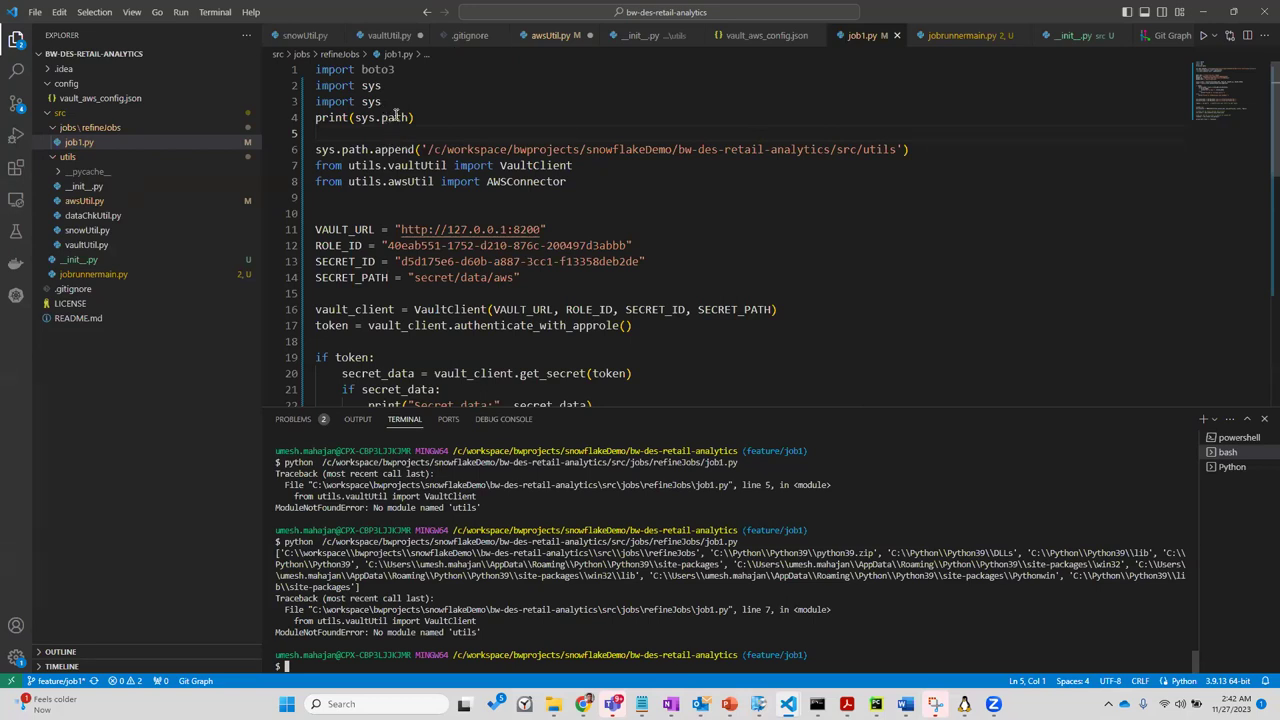
pyautogui.doubleClick(405, 118)
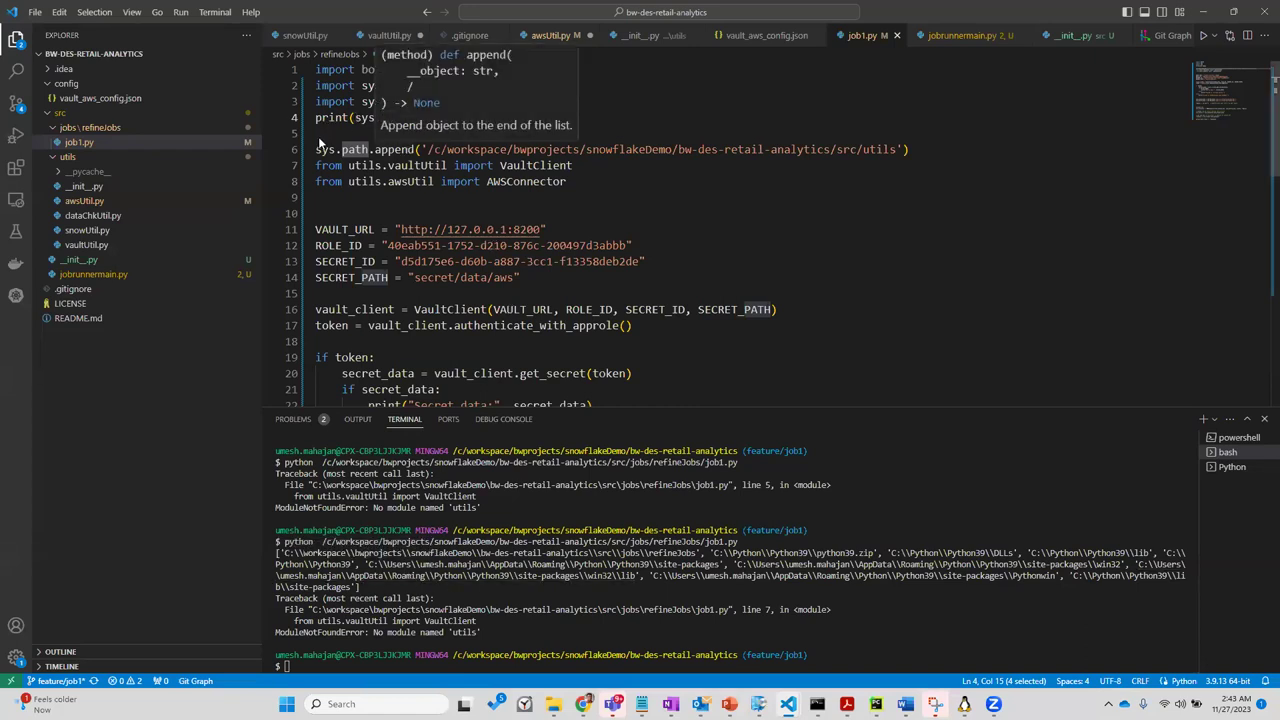
pyautogui.click(383, 101)
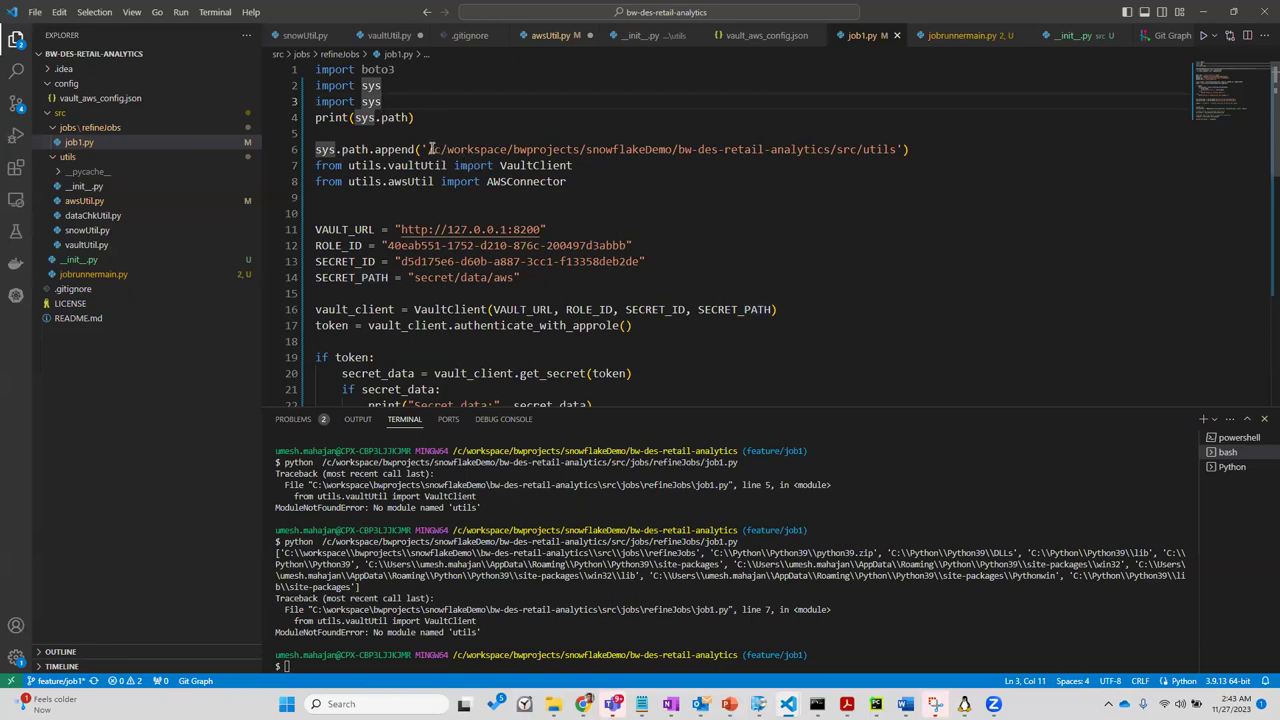
pyautogui.click(432, 149)
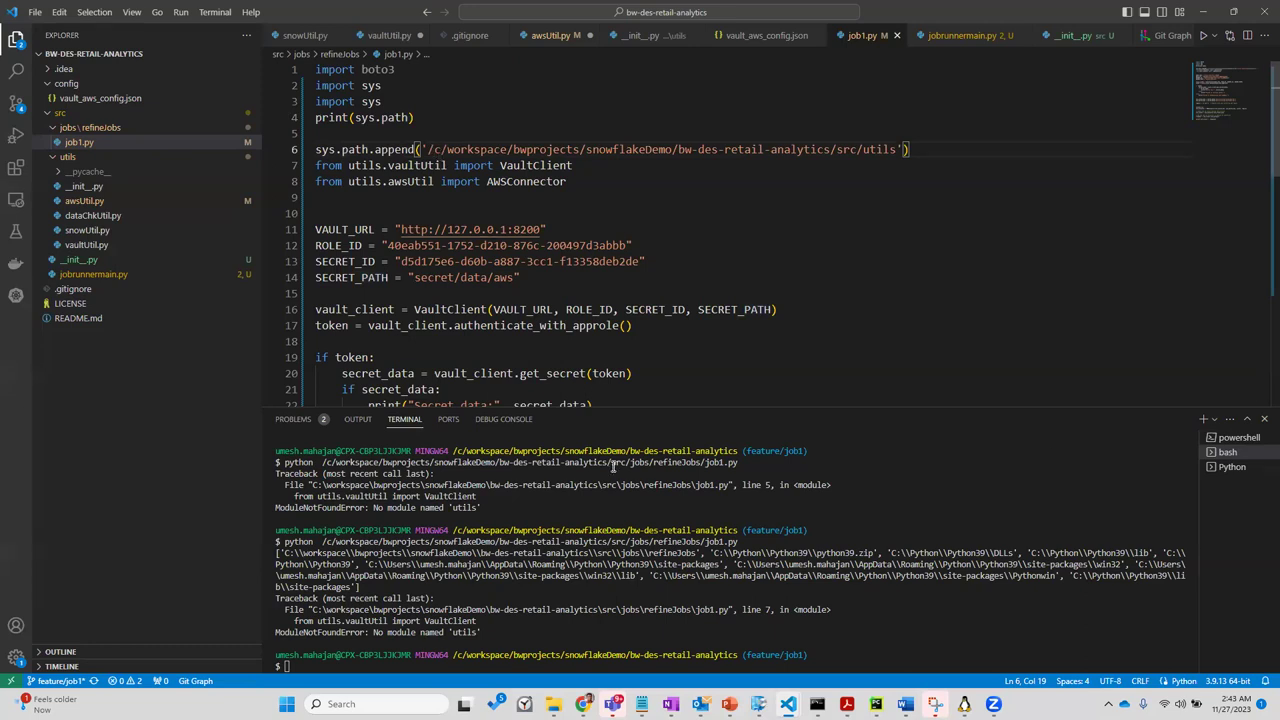
# In the Python terminal session, copy job1.py's full file path from the traceback.
pyautogui.hotkey('ctrl', 'pageup')
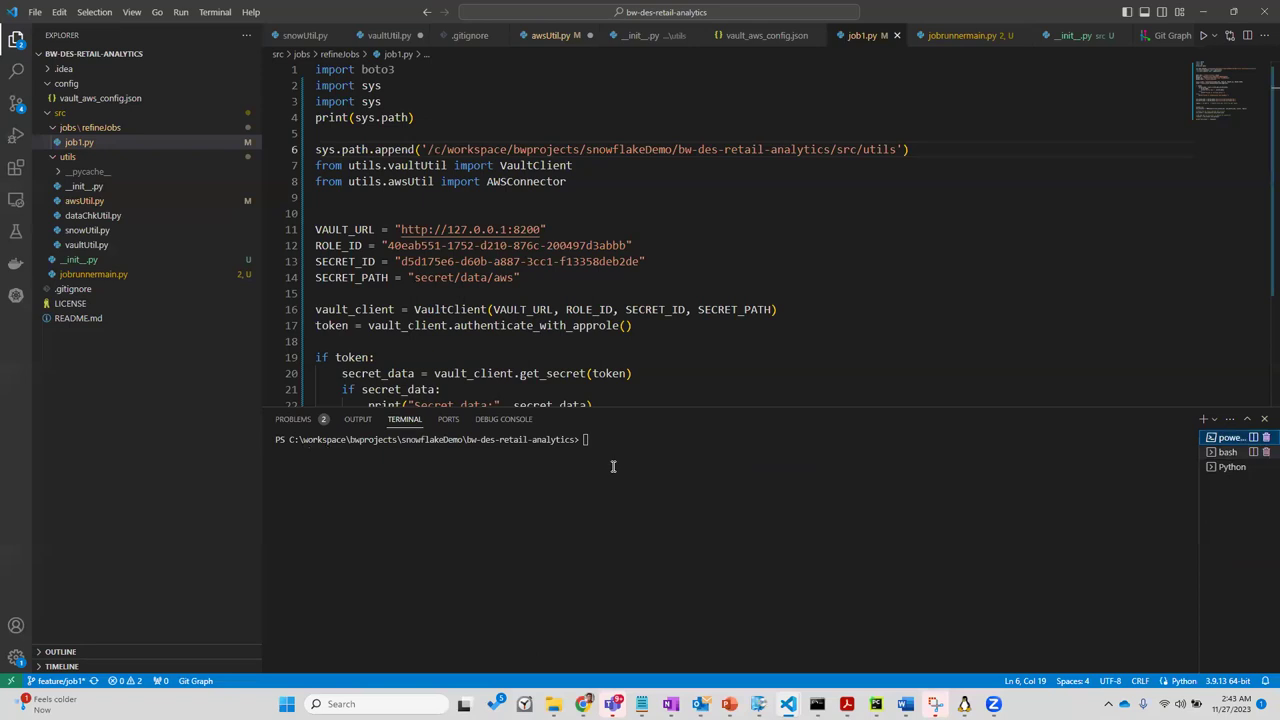
pyautogui.hotkey('ctrl', 'pageup')
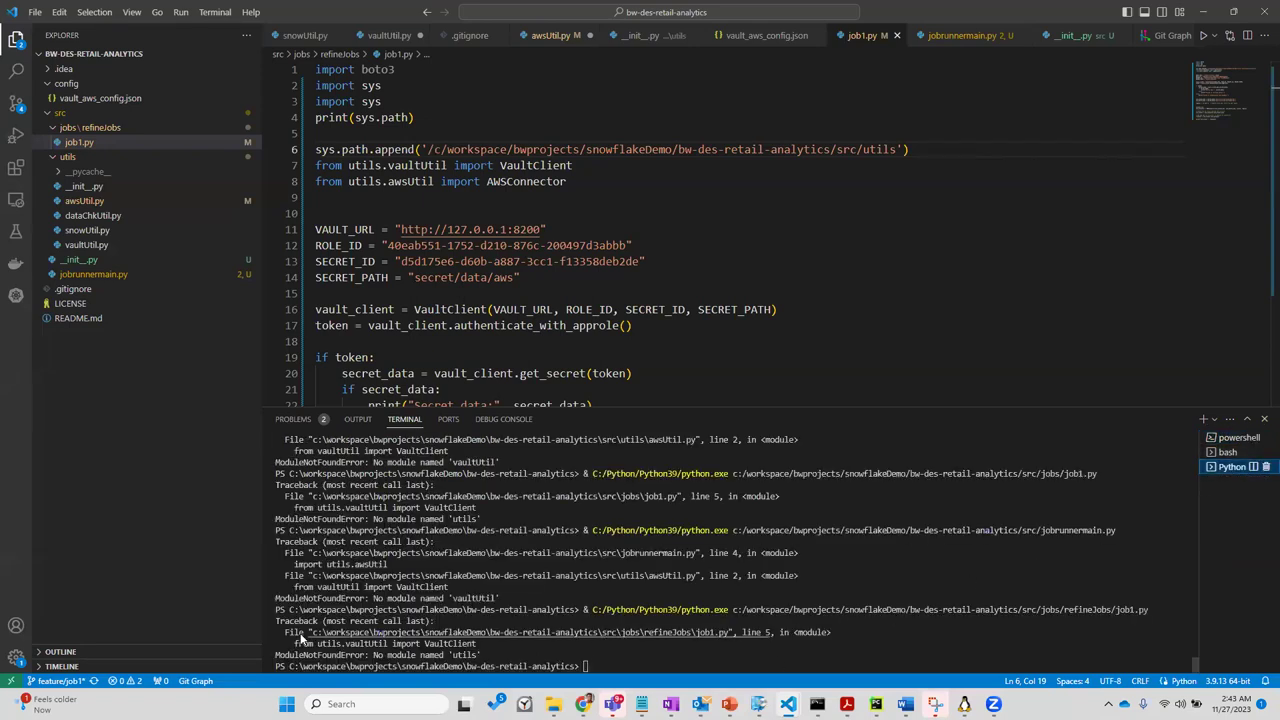
pyautogui.moveTo(313, 631); pyautogui.dragTo(719, 636)
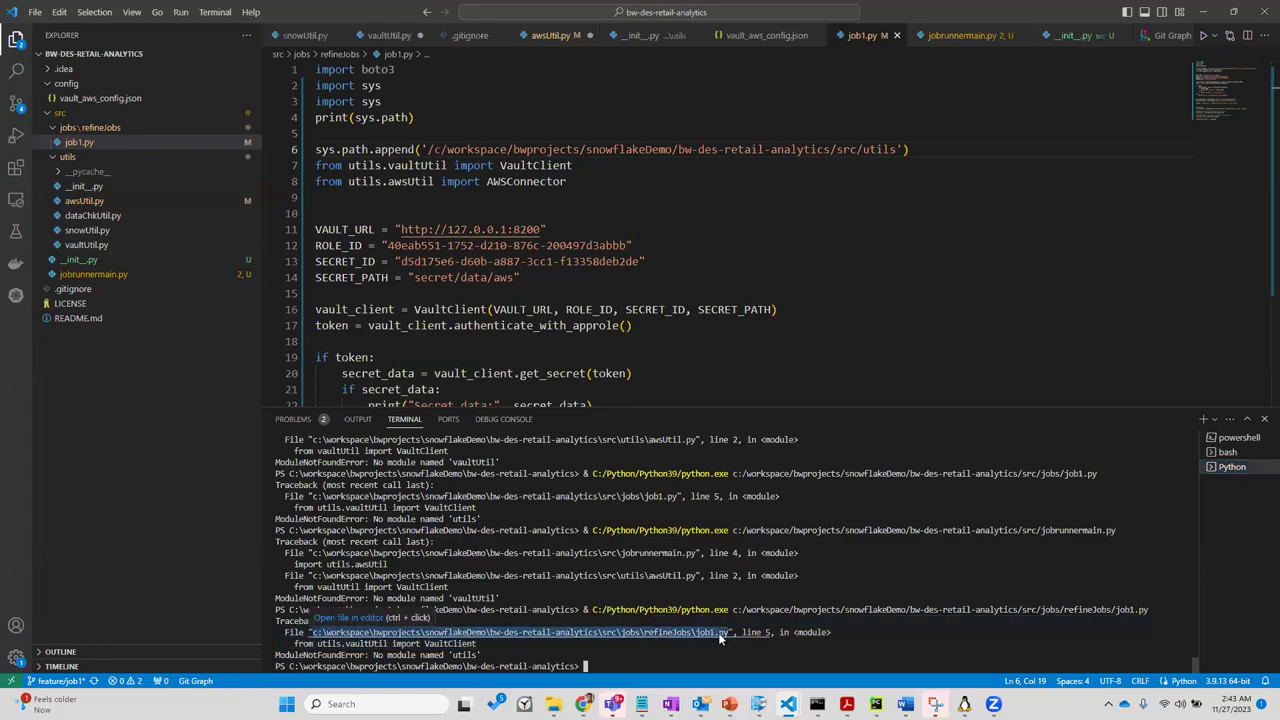
pyautogui.hotkey('ctrl', 'c')
pyautogui.click(753, 182)
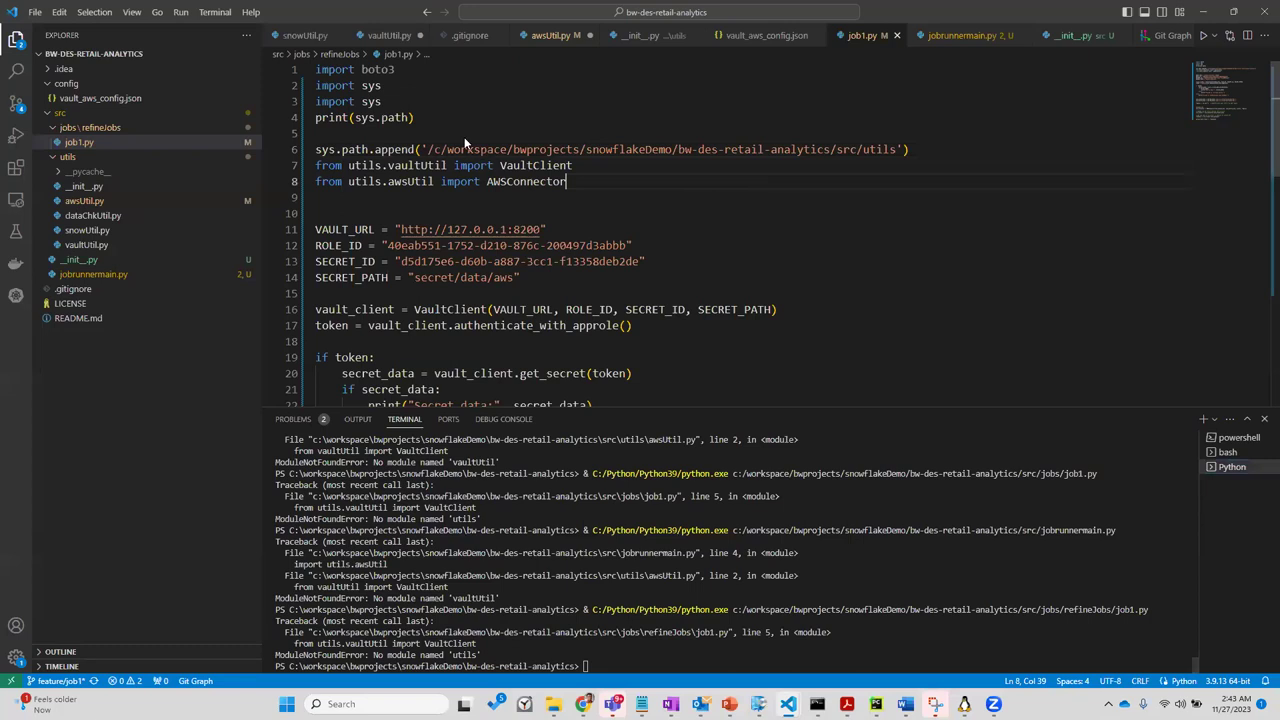
pyautogui.click(429, 149)
# Replace the sys.path.append path with the copied job1.py path.
pyautogui.keyDown('shift'); pyautogui.click(702, 163); pyautogui.keyUp('shift')
pyautogui.keyDown('shift'); pyautogui.click(893, 151); pyautogui.keyUp('shift')
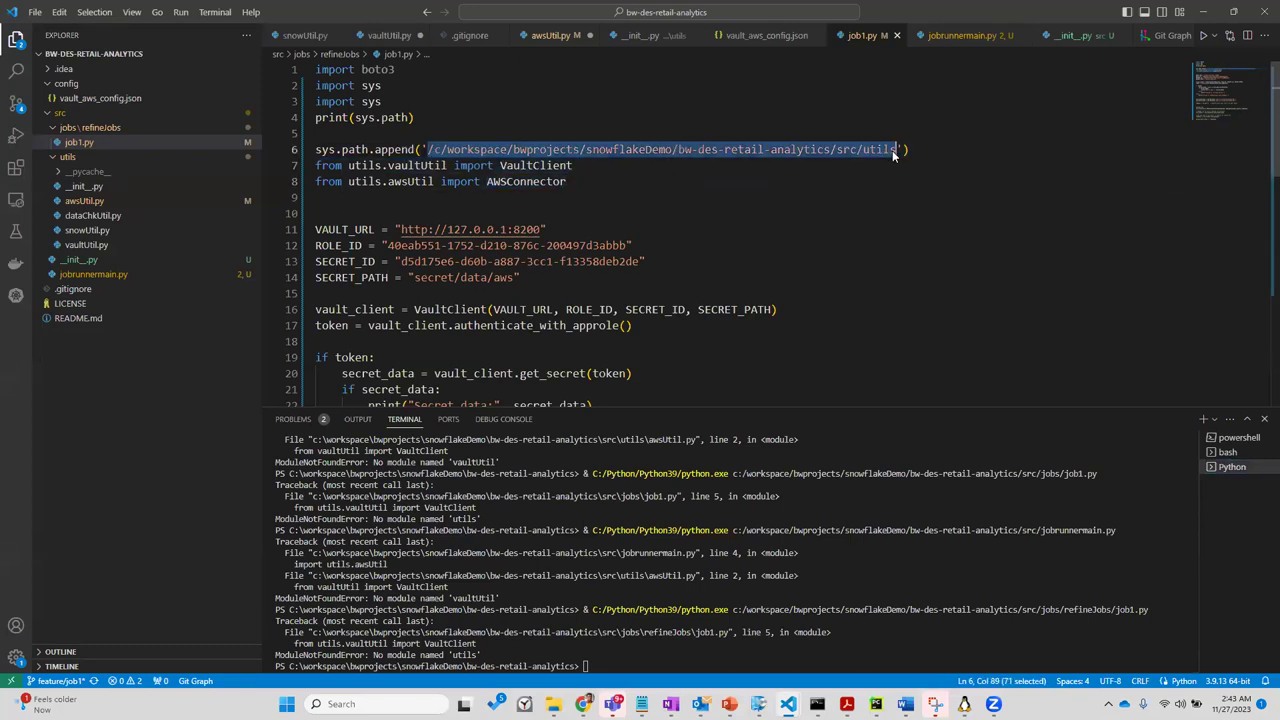
pyautogui.hotkey('ctrl', 'v')
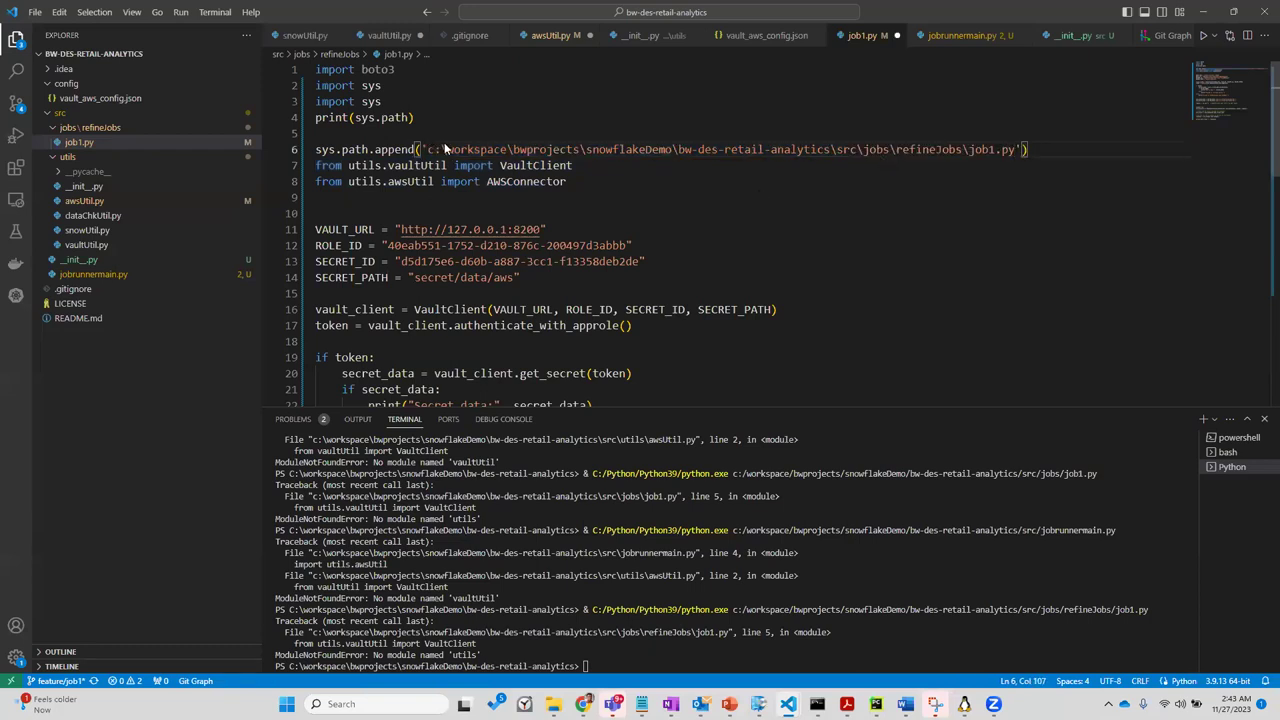
pyautogui.click(446, 150)
# Double every backslash in the pasted Windows path, switching the terminal back to bash.
pyautogui.click(1236, 467)
pyautogui.click(1218, 452)
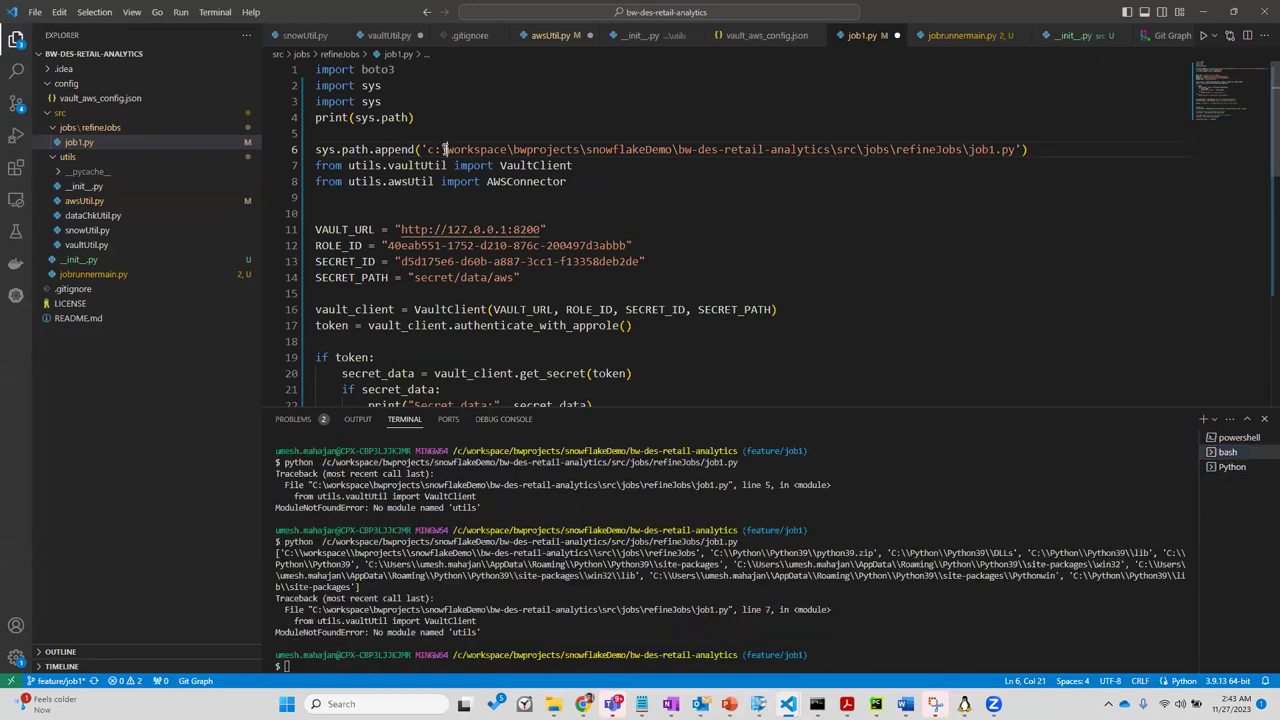
pyautogui.write('\\')
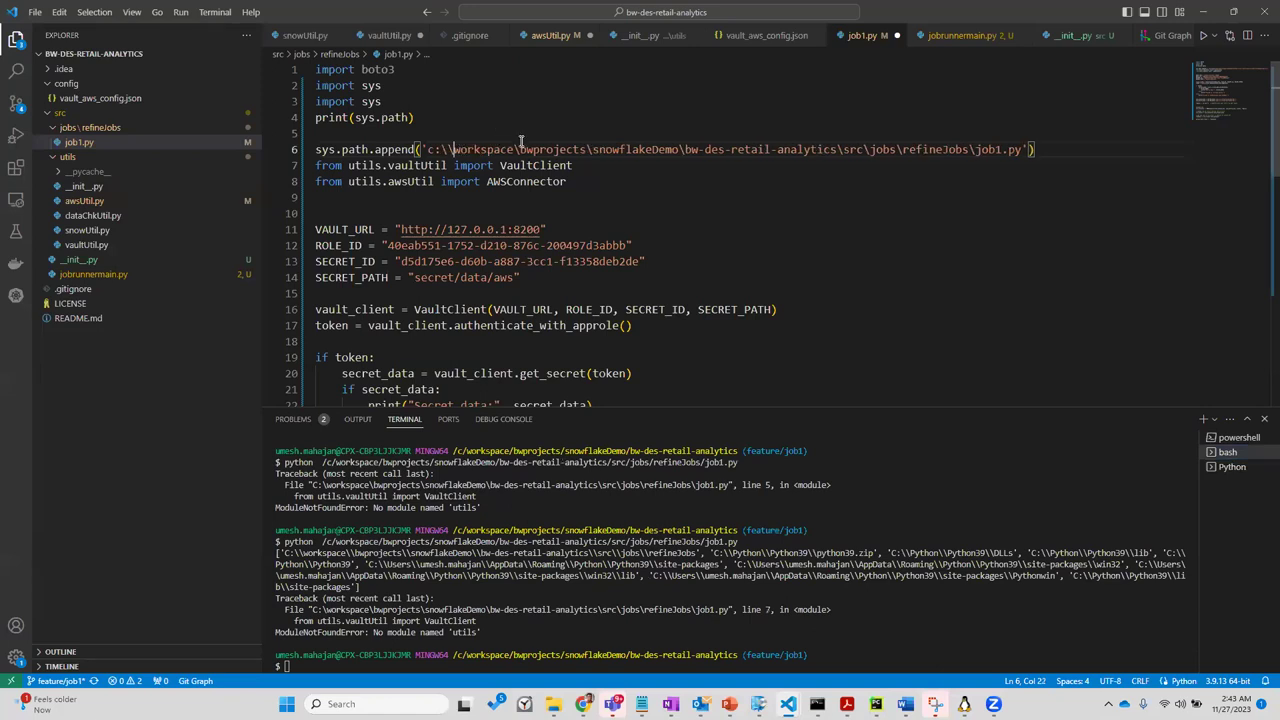
pyautogui.click(518, 149)
pyautogui.write('\\')
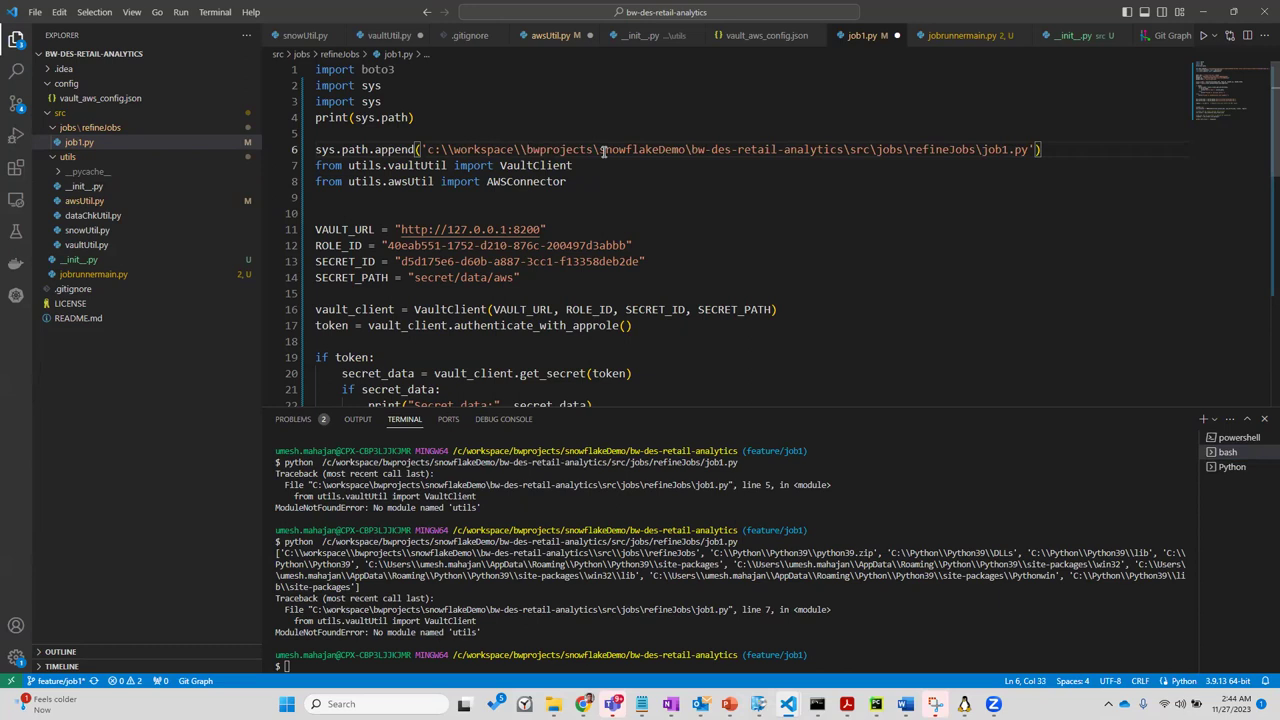
pyautogui.write('\\')
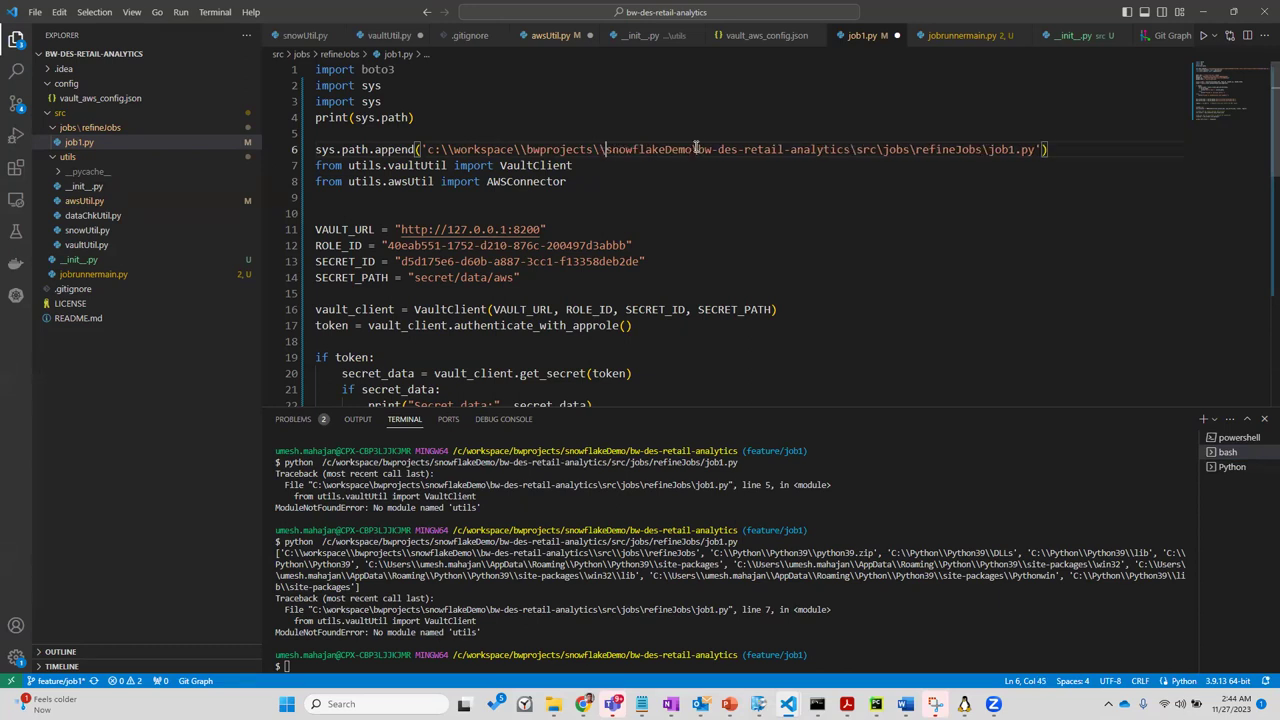
pyautogui.click(696, 148)
pyautogui.write('\\')
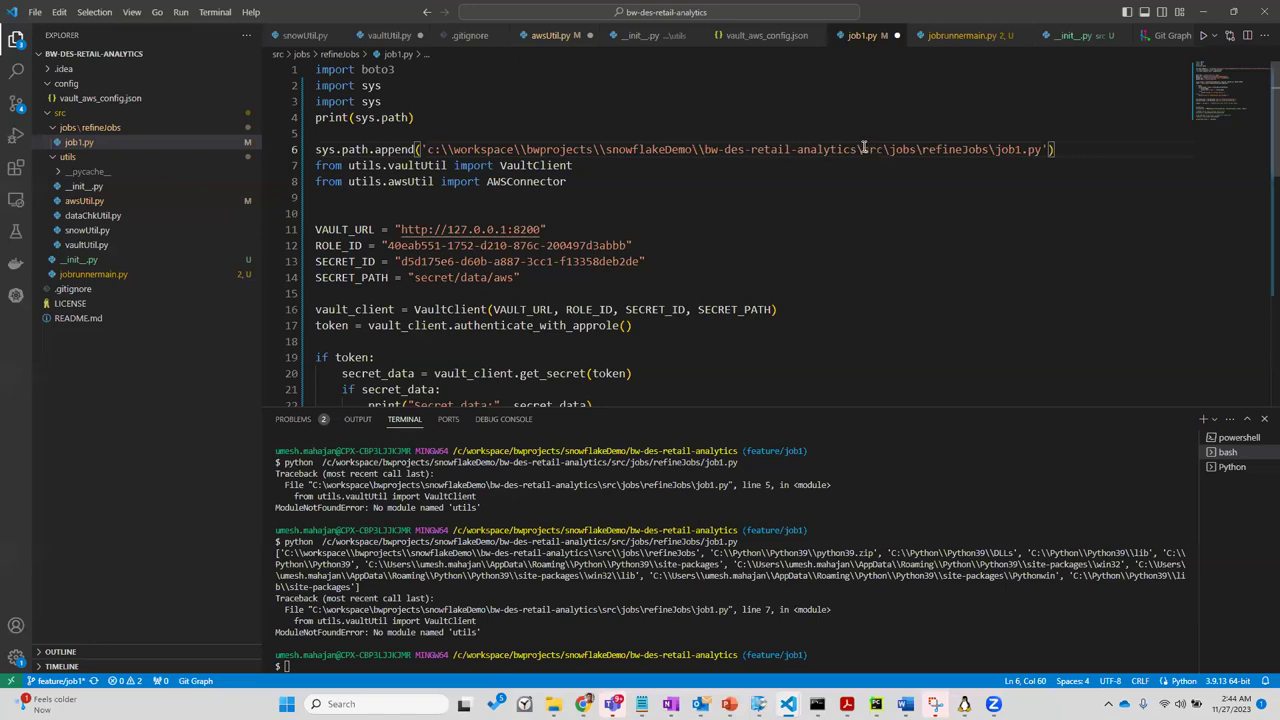
pyautogui.write('\\')
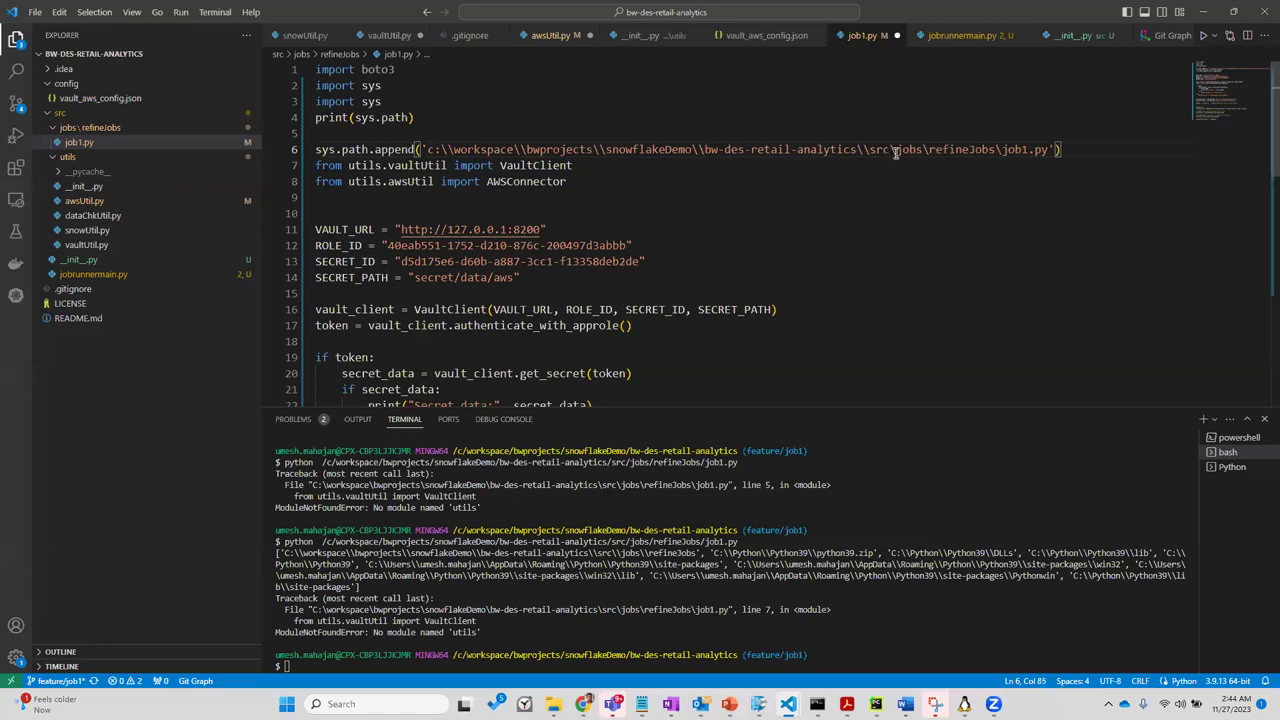
pyautogui.click(895, 150)
pyautogui.write('\\')
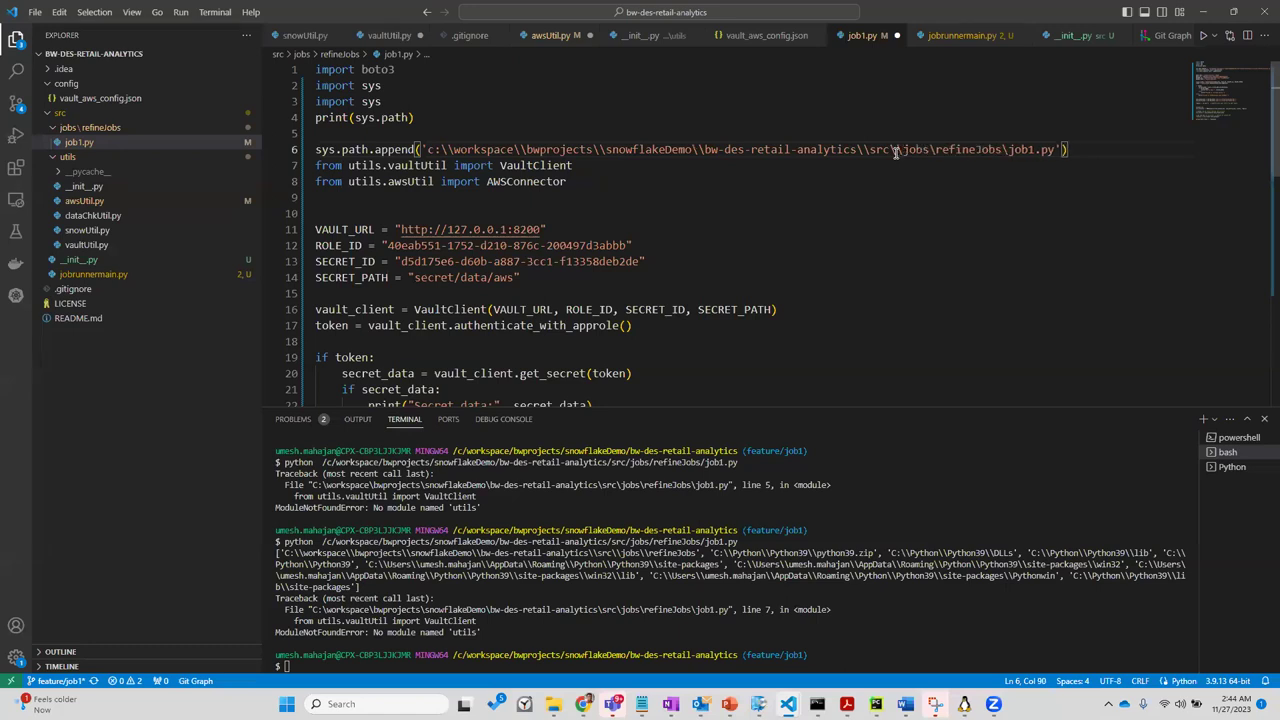
# Trim jobs\refineJobs\job1.py so the path ends at src, and add blank lines below.
pyautogui.hotkey('ctrl', 'shift', 'Right')
pyautogui.hotkey('ctrl', 'shift', 'Right')
pyautogui.hotkey('ctrl', 'shift', 'Right')
pyautogui.hotkey('ctrl', 'shift', 'Right')
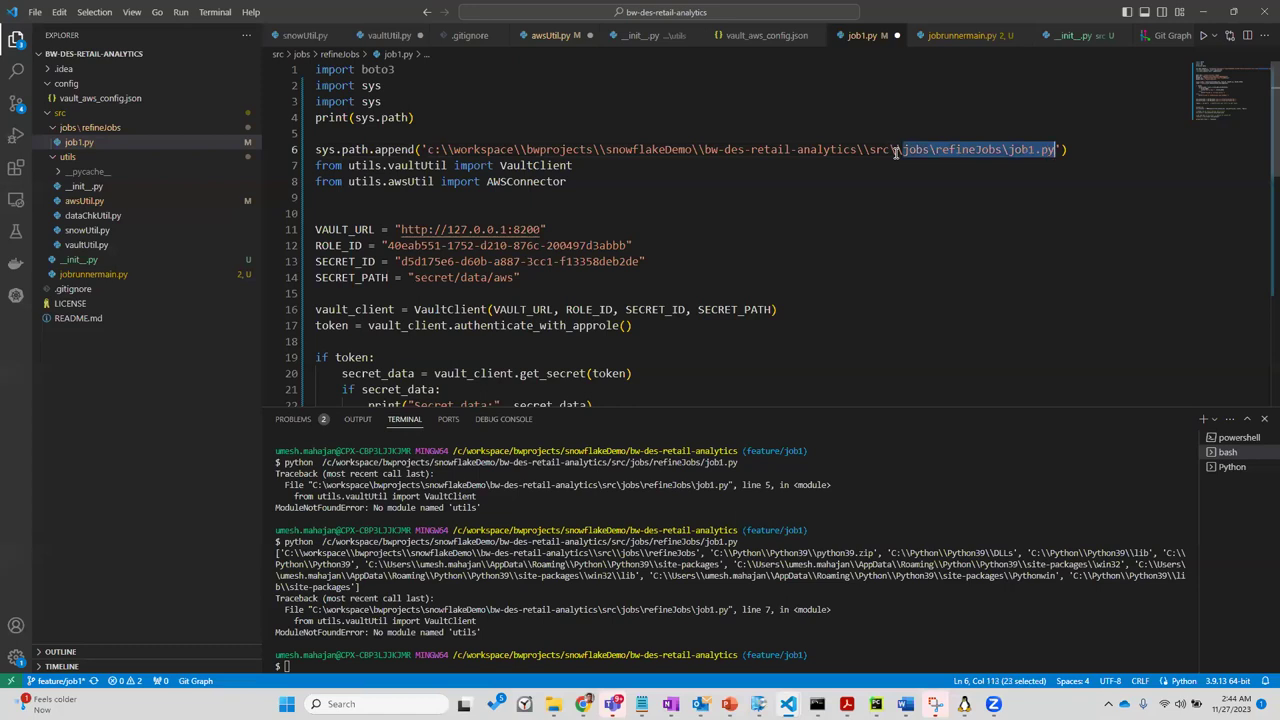
pyautogui.press('Delete')
pyautogui.press('BackSpace')
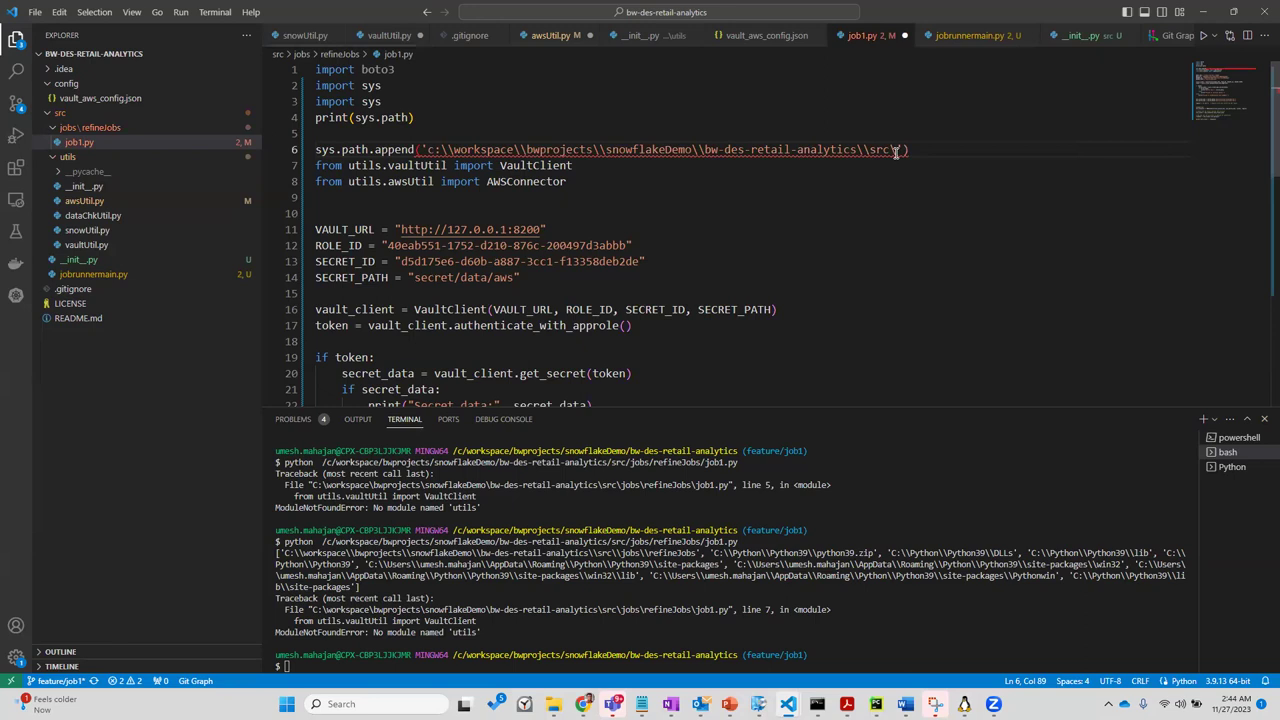
pyautogui.press('BackSpace')
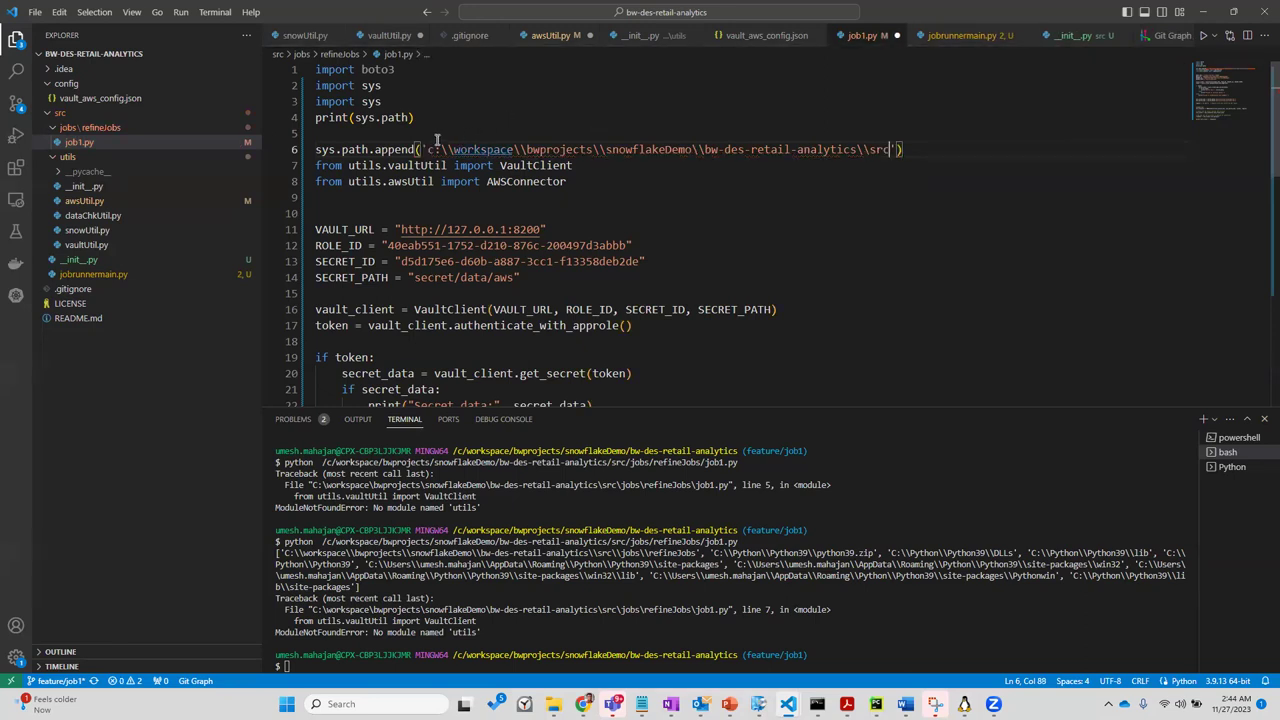
pyautogui.moveTo(408, 118); pyautogui.dragTo(316, 119)
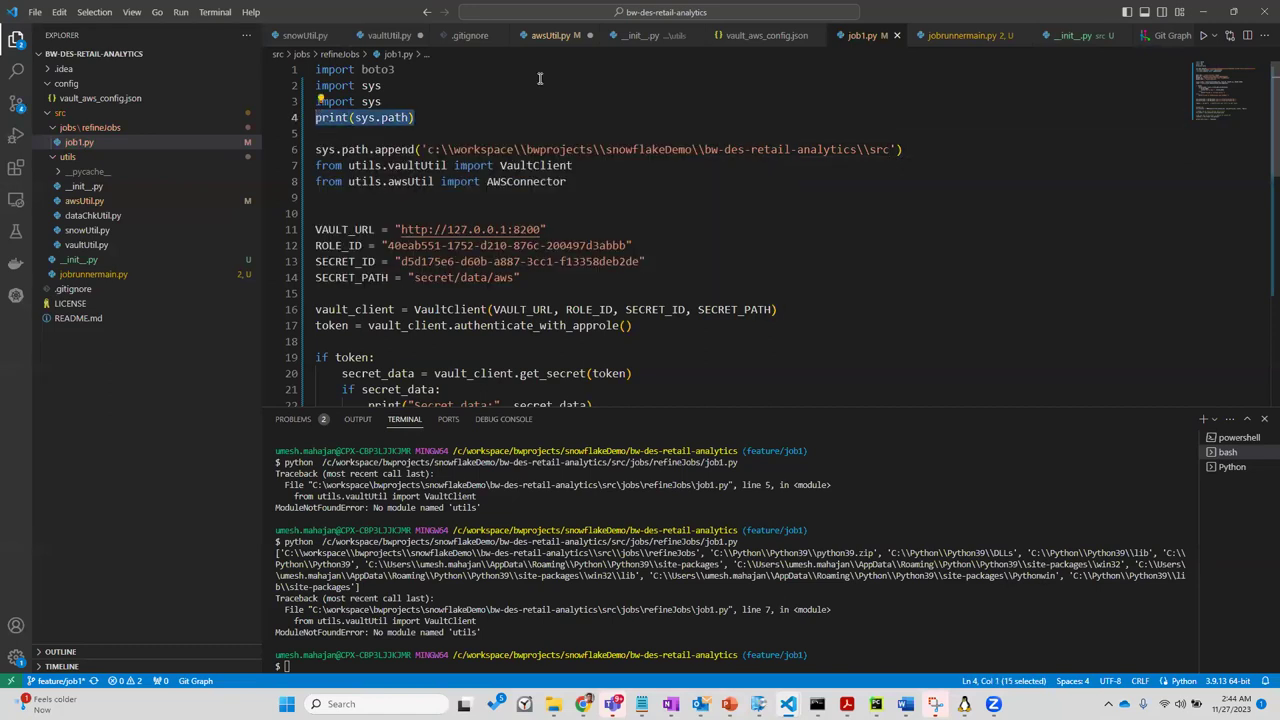
pyautogui.click(929, 149)
pyautogui.press('Return')
pyautogui.press('Return')
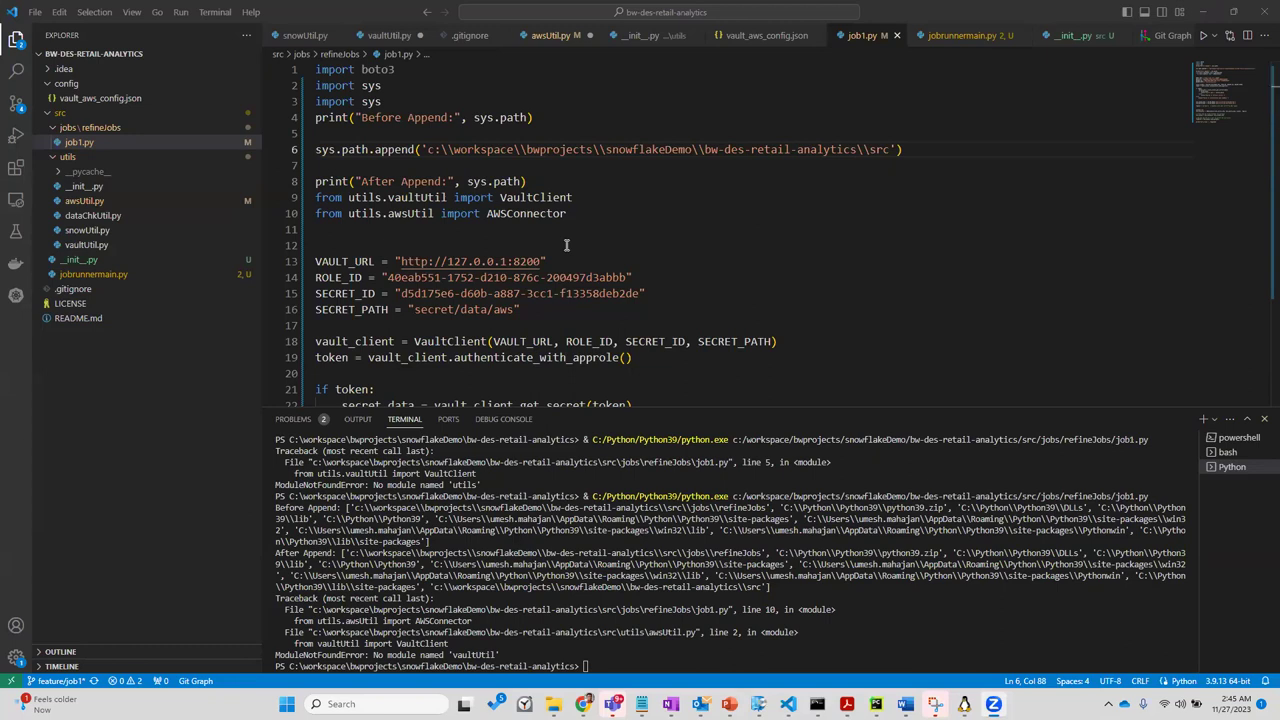
# Extend the appended path to src\\utils and rerun job1.py.
pyautogui.click(819, 214)
pyautogui.click(889, 150)
pyautogui.write('\\\\')
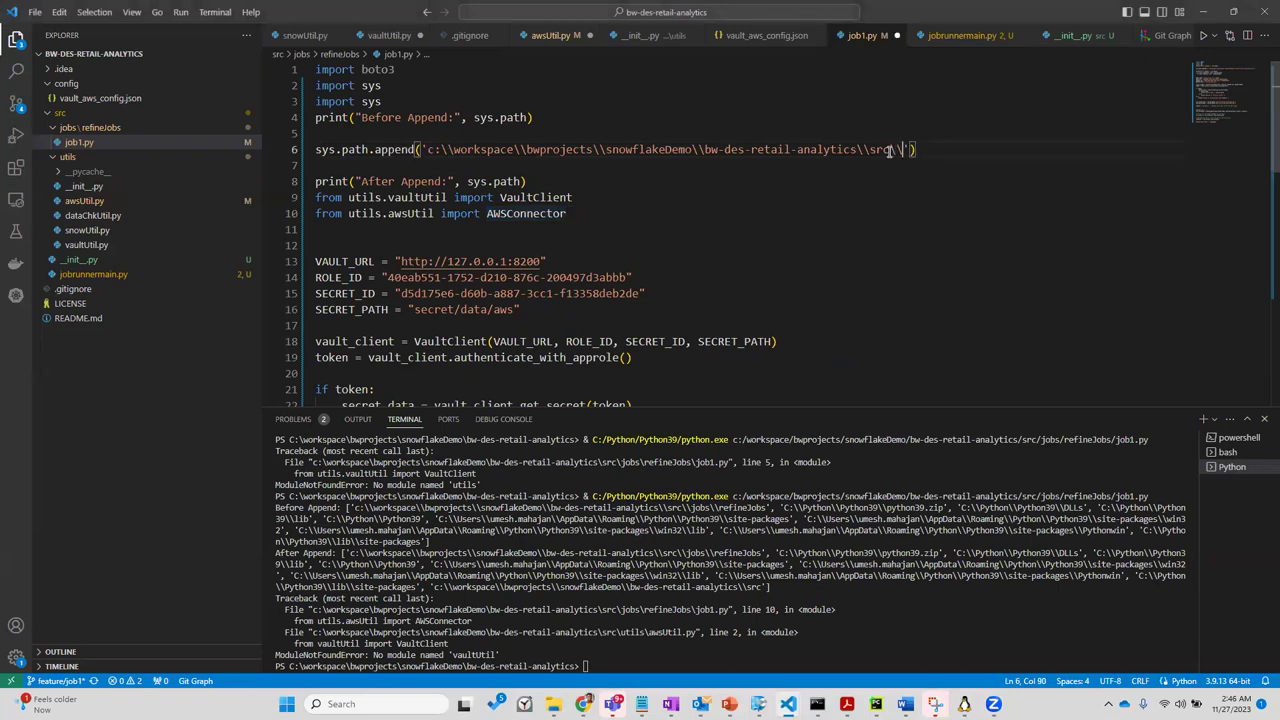
pyautogui.write('utils')
pyautogui.click(1046, 164)
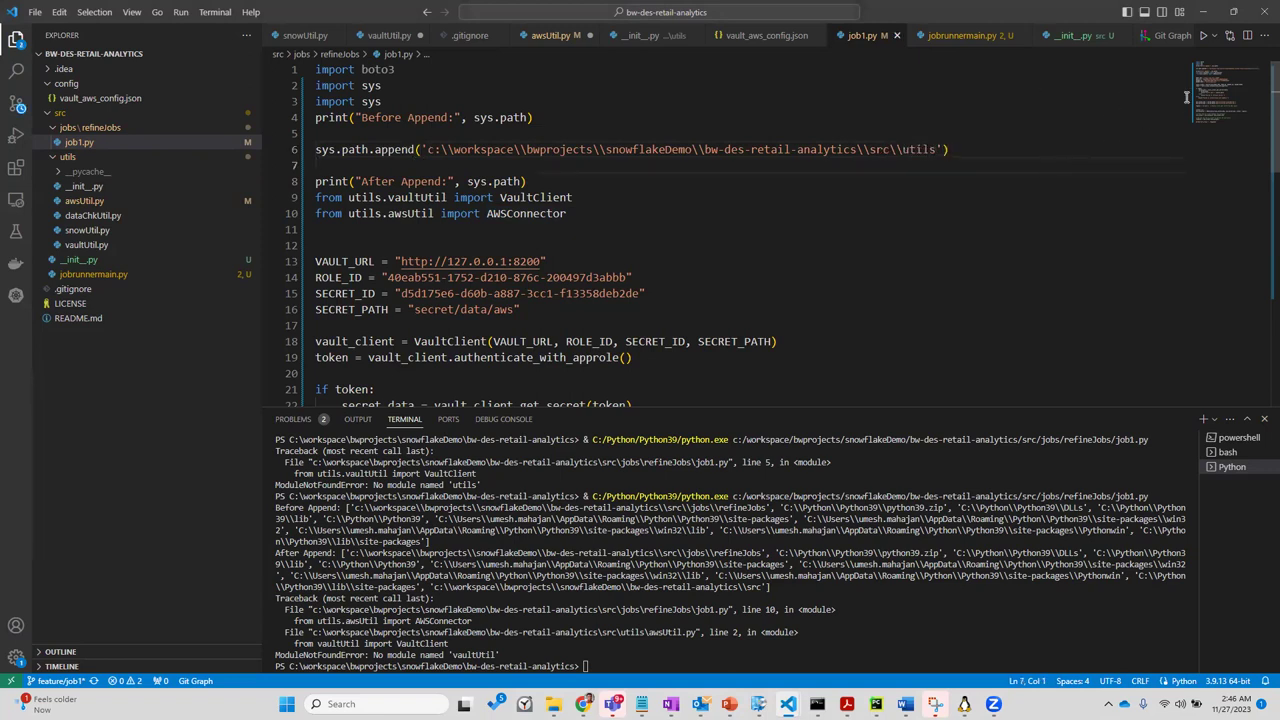
pyautogui.click(1204, 36)
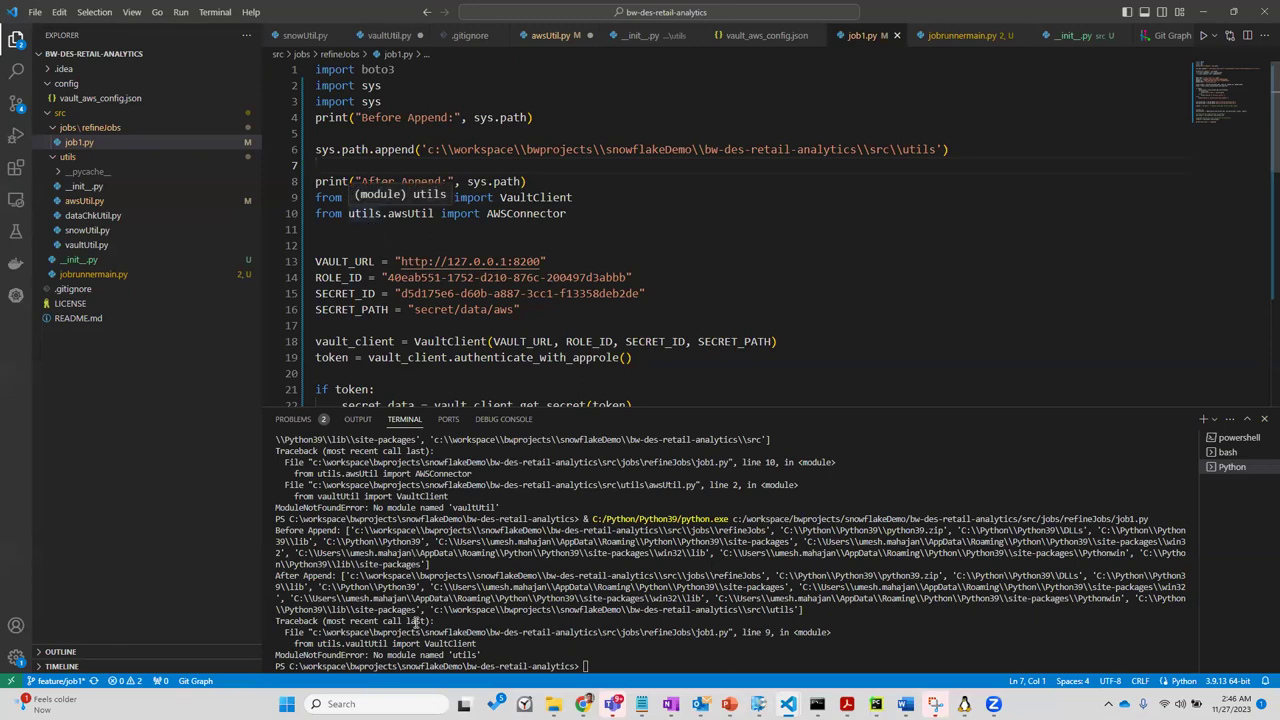
# Select lines 1 to 10 of job1.py after the run fails on 'utils'.
pyautogui.doubleClick(463, 655)
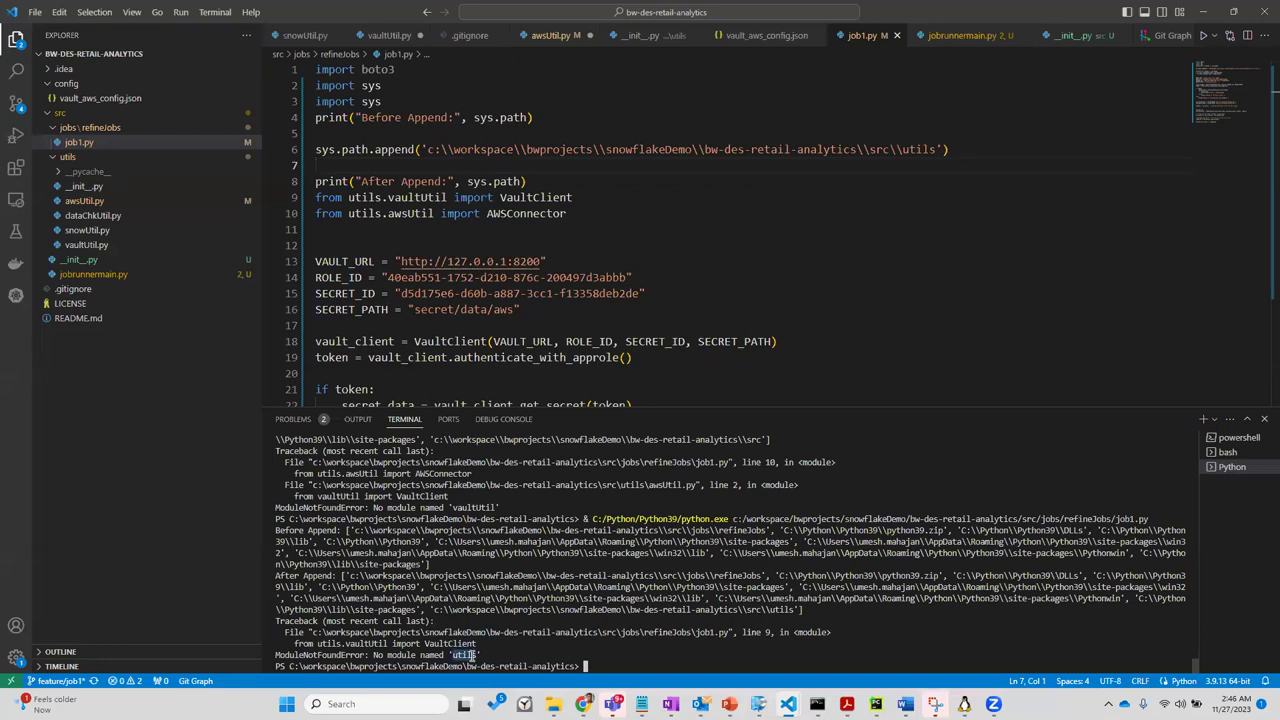
pyautogui.click(598, 211)
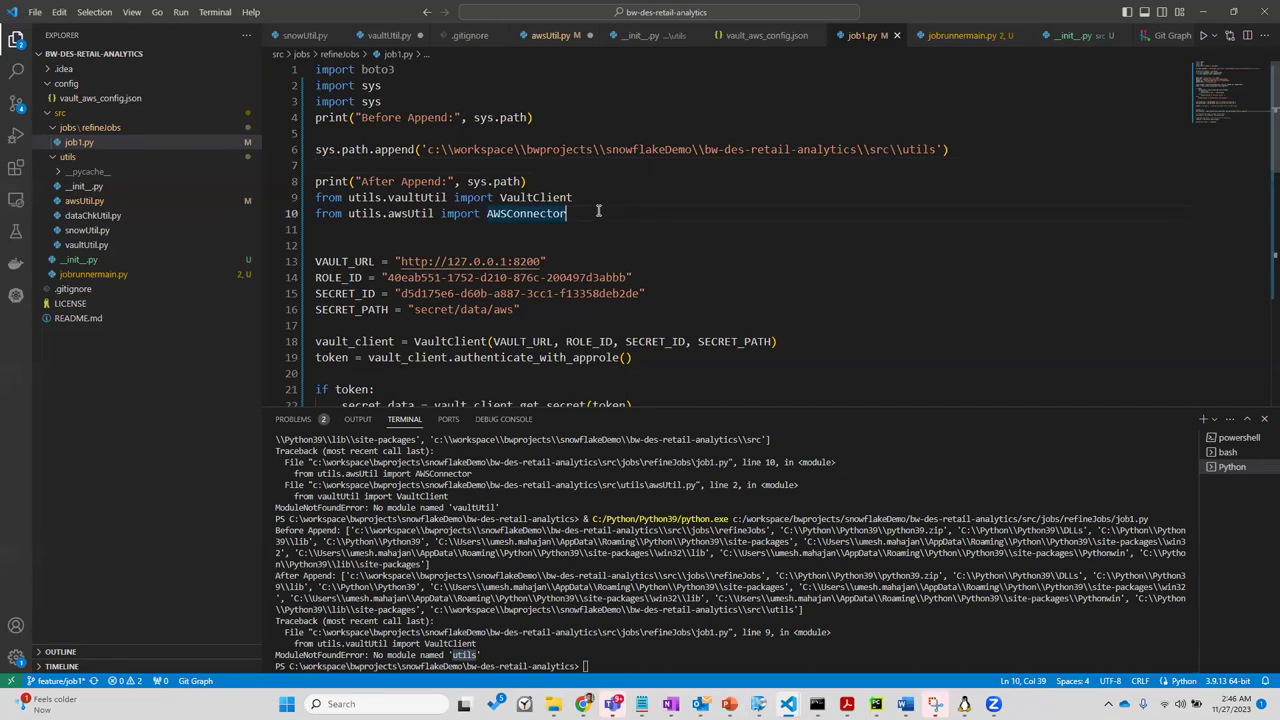
pyautogui.moveTo(598, 211); pyautogui.dragTo(299, 69)
pyautogui.hotkey('ctrl', 'c')
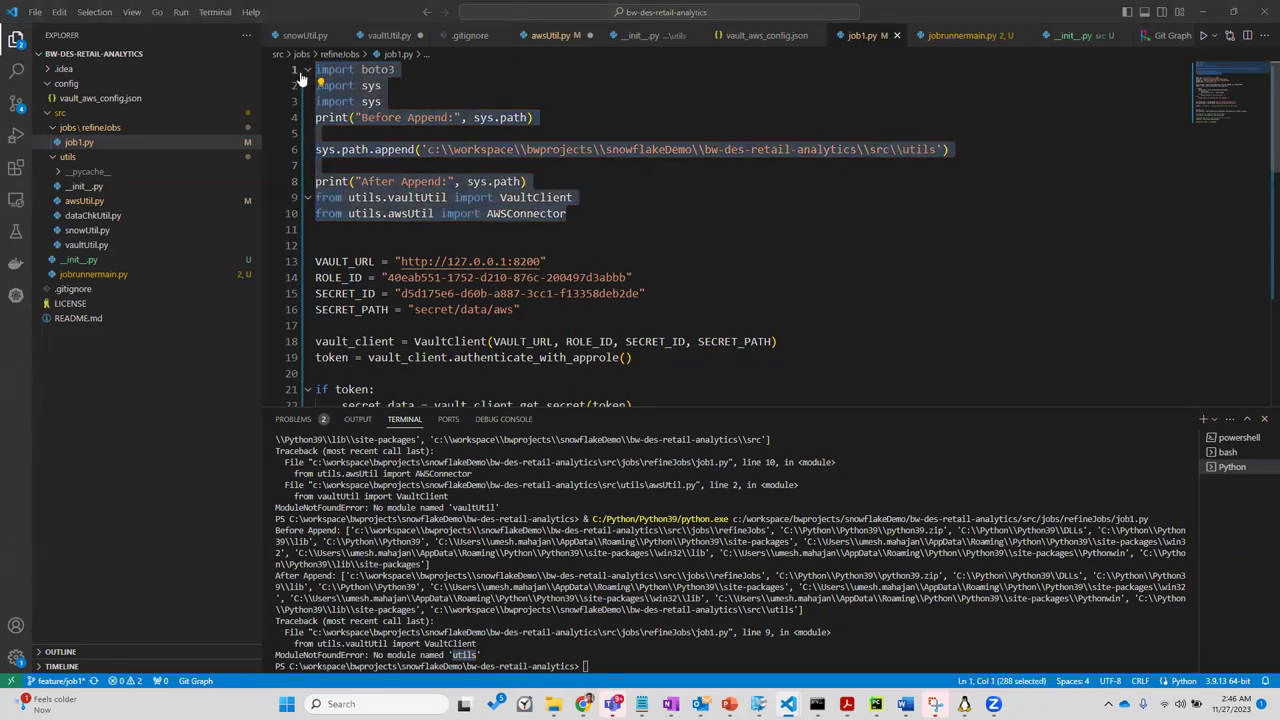
# Send ChatGPT 'getting error even after' with job1.py's first ten lines, then return to VS Code.
pyautogui.hotkey('alt', 'Tab')
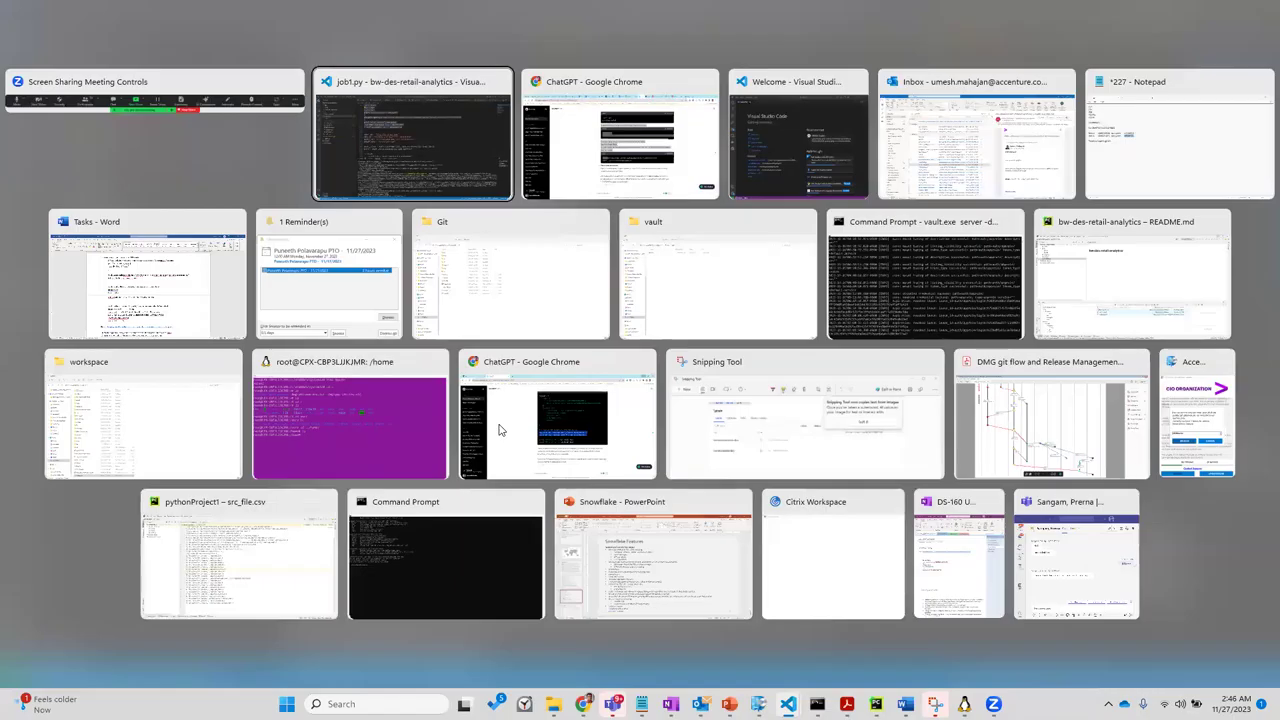
pyautogui.hotkey('alt', 'Tab')
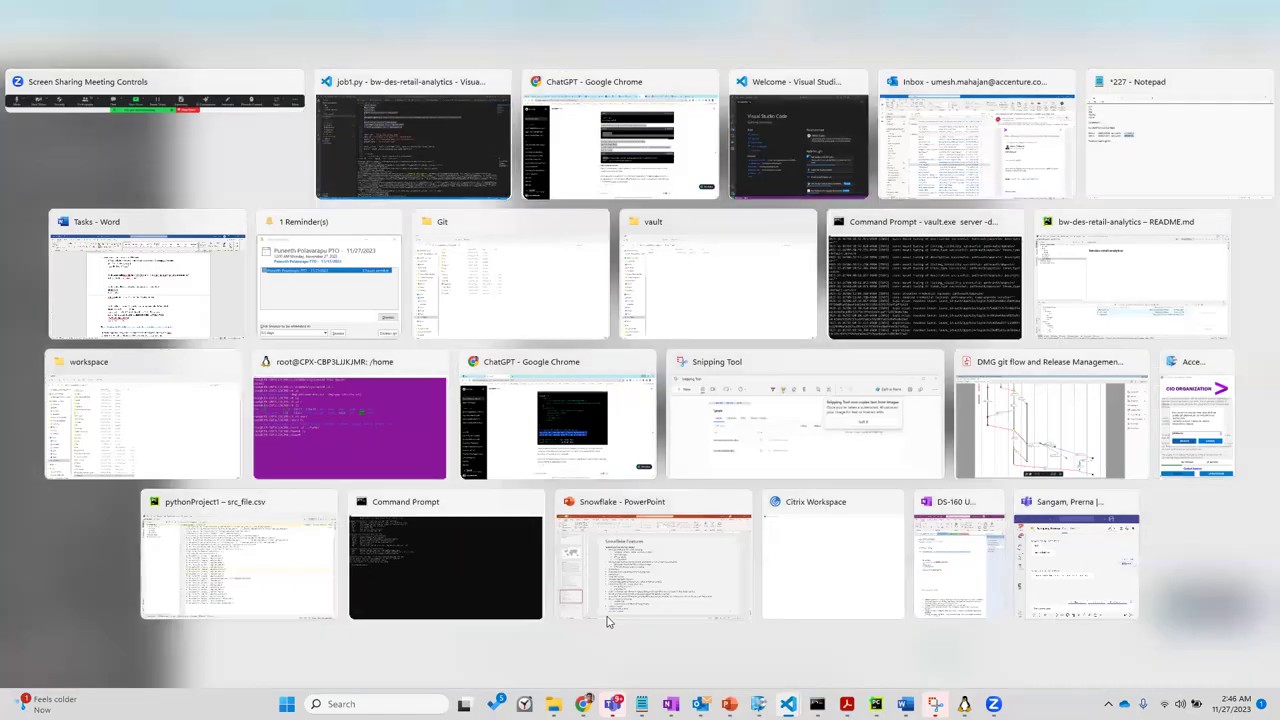
pyautogui.click(575, 641)
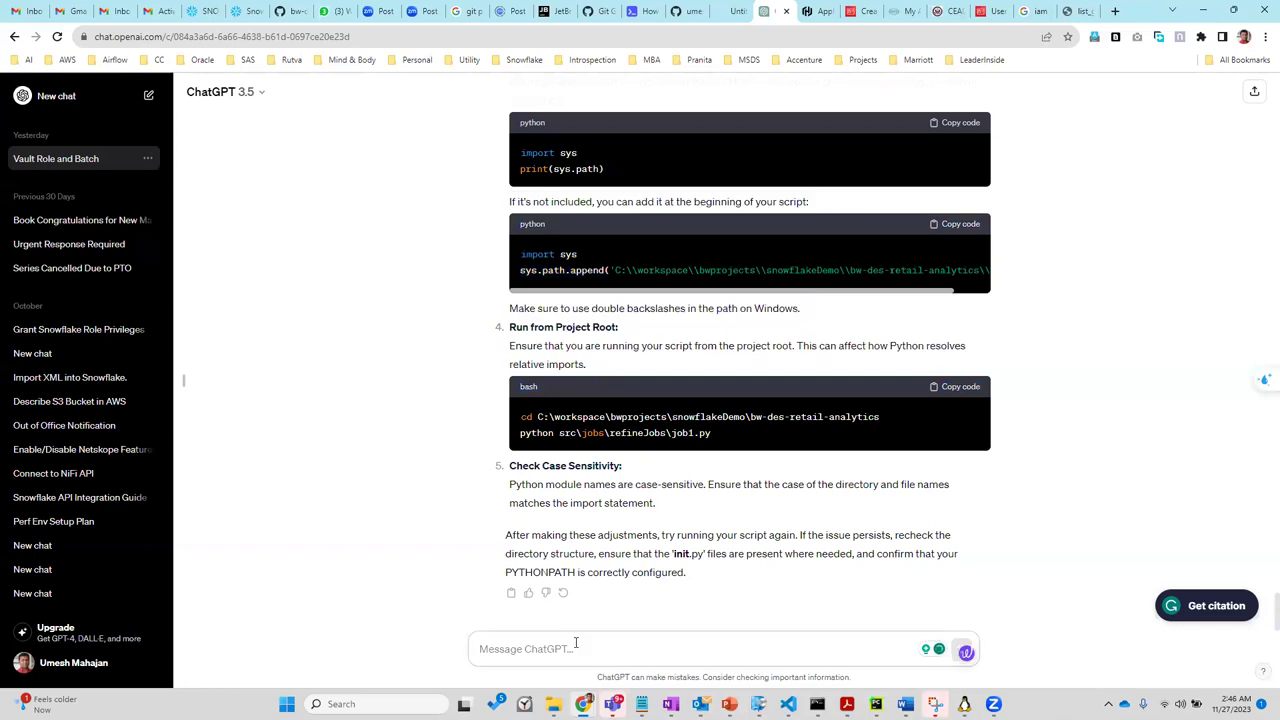
pyautogui.write('getting')
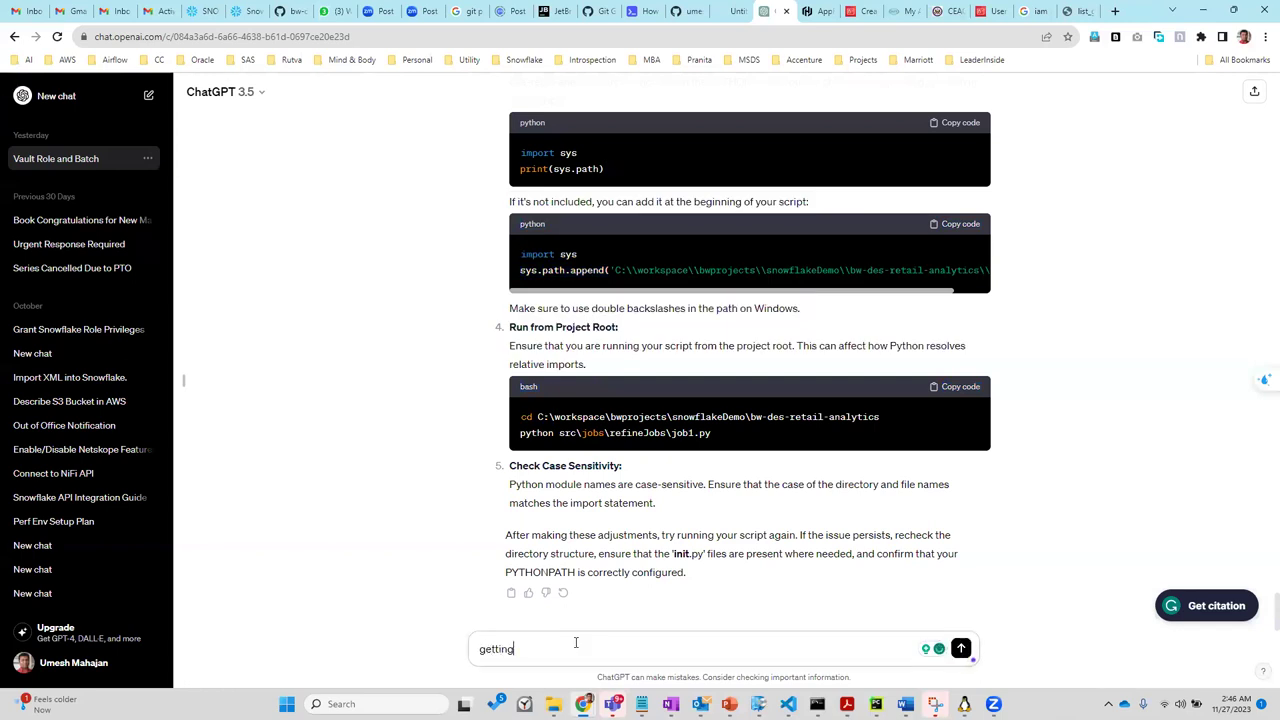
pyautogui.write(' error even after')
pyautogui.hotkey('ctrl', 'v')
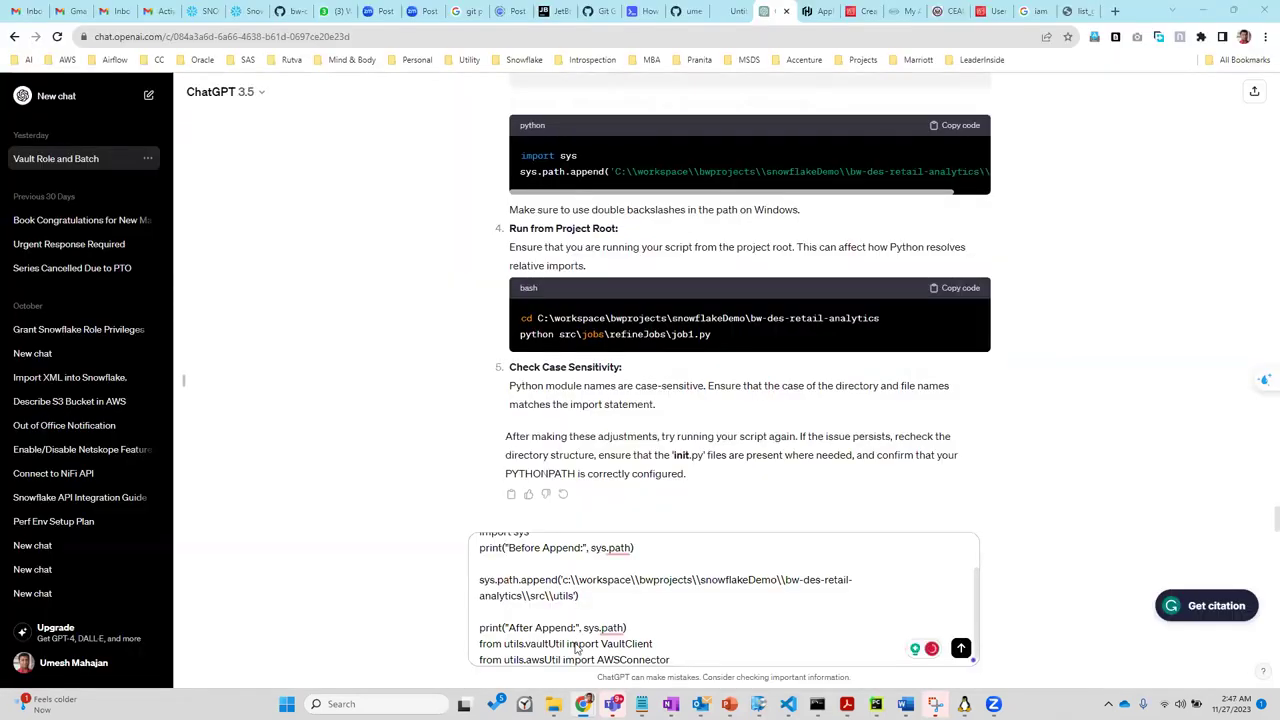
pyautogui.press('Return')
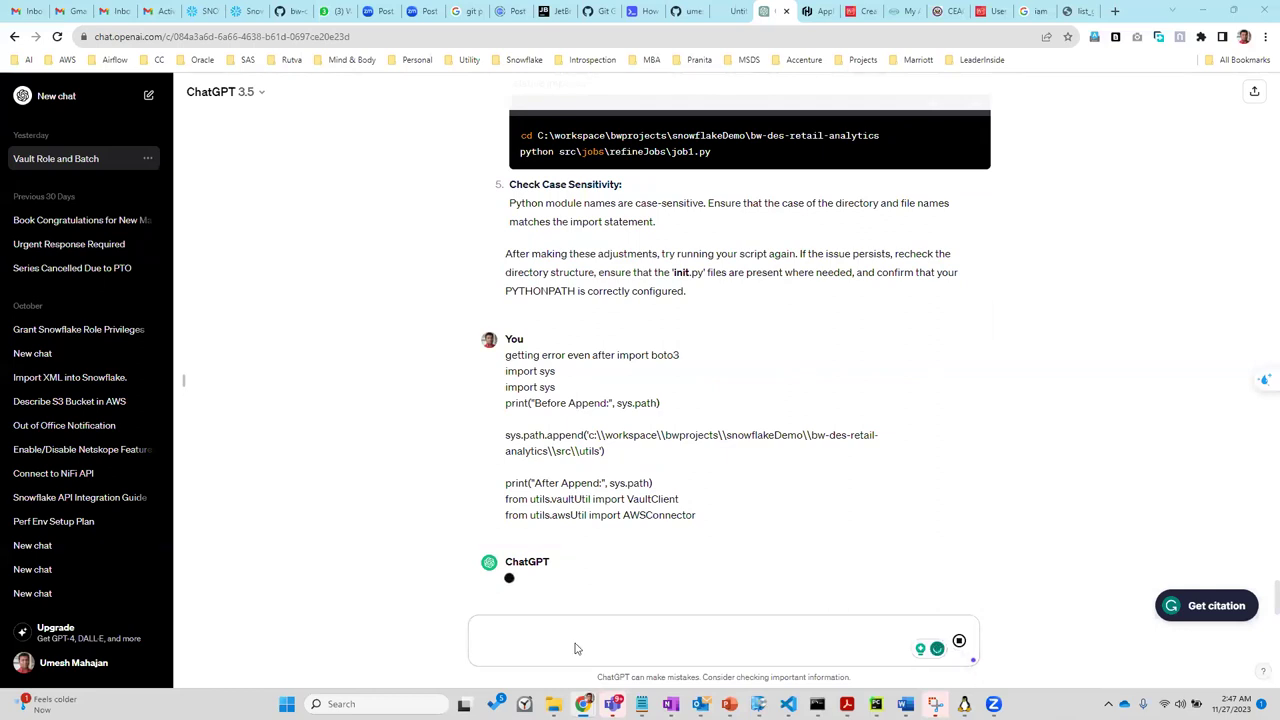
pyautogui.hotkey('alt', 'Tab')
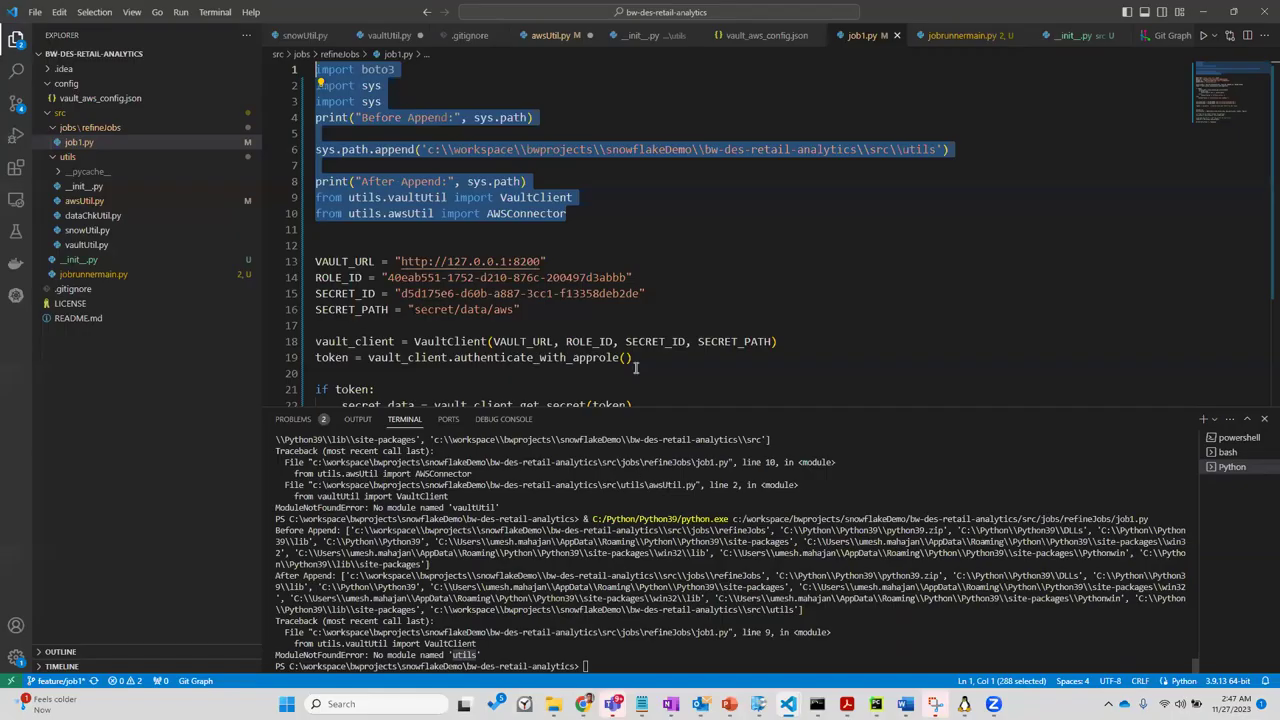
pyautogui.click(640, 200)
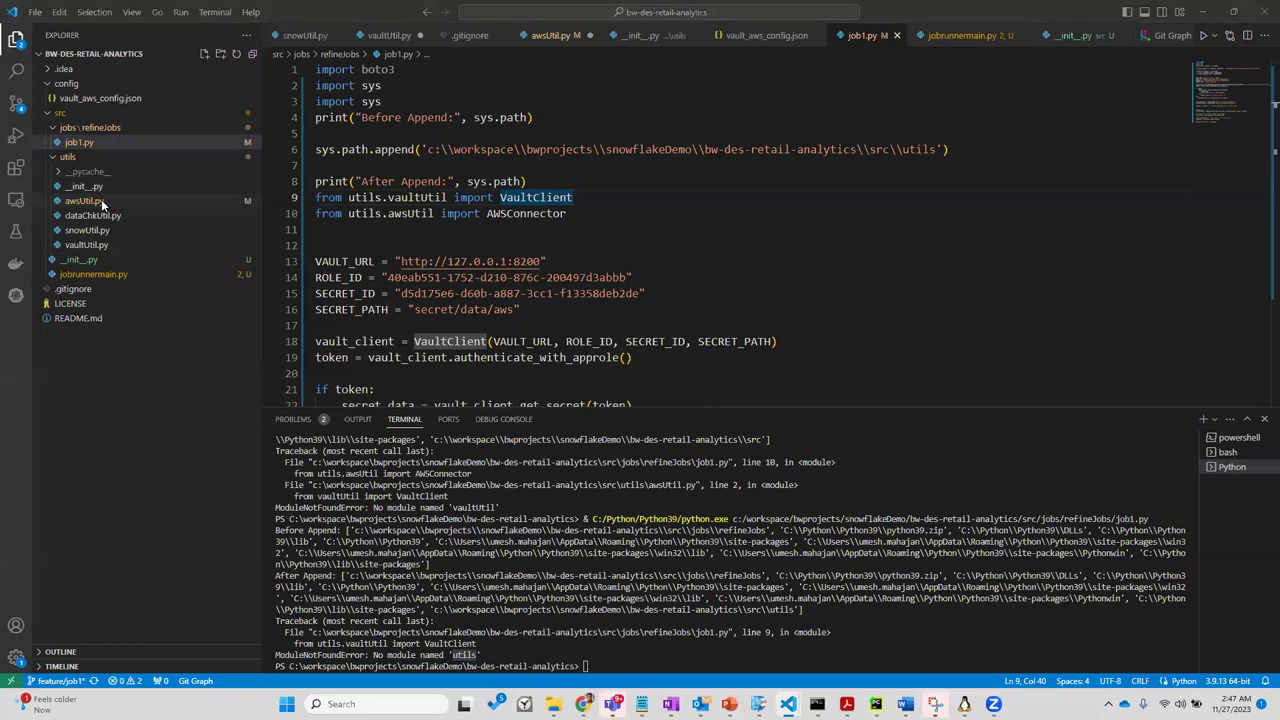
pyautogui.hotkey('alt', 'Tab')
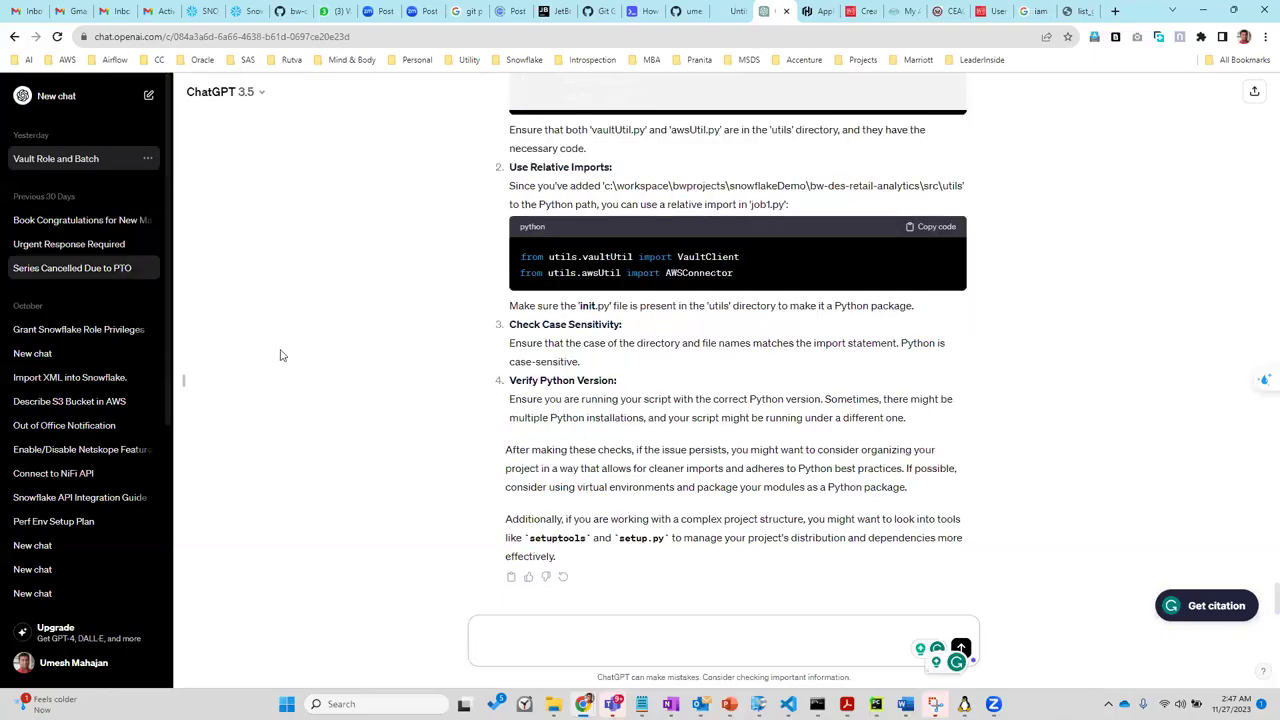
pyautogui.scroll(2, 280, 354)
pyautogui.scroll(4, 280, 354)
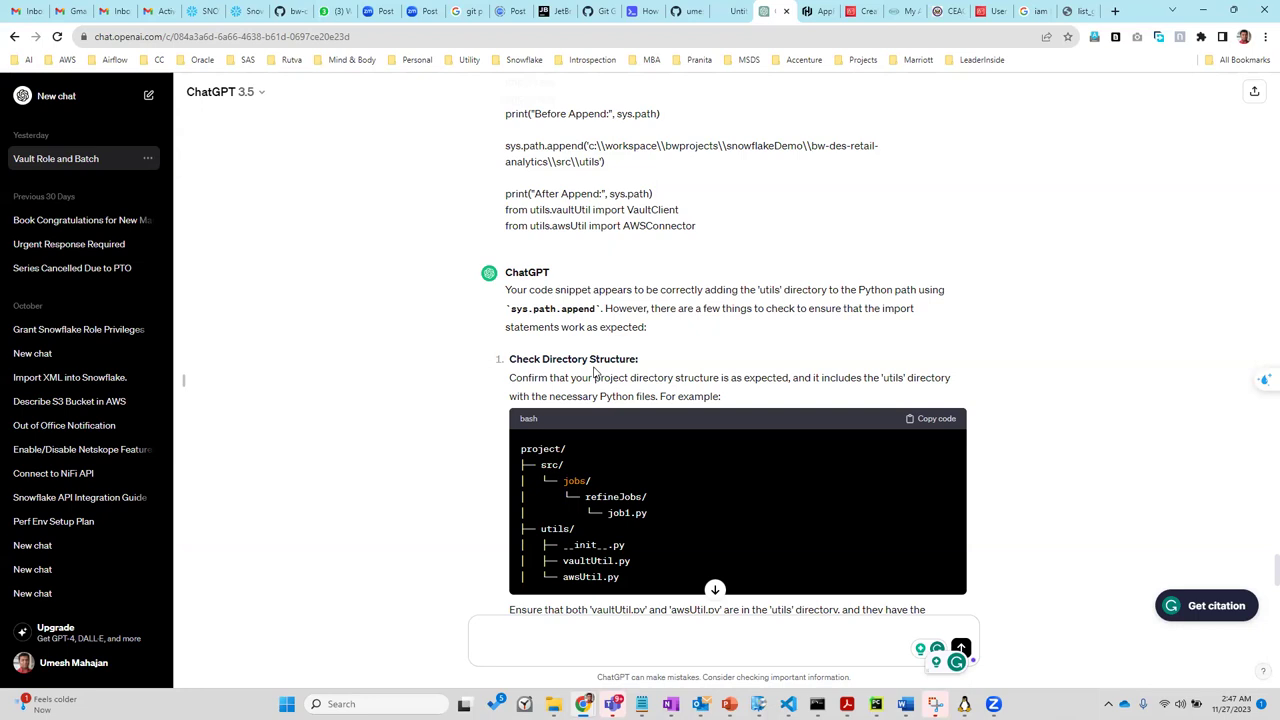
pyautogui.scroll(-1, 596, 368)
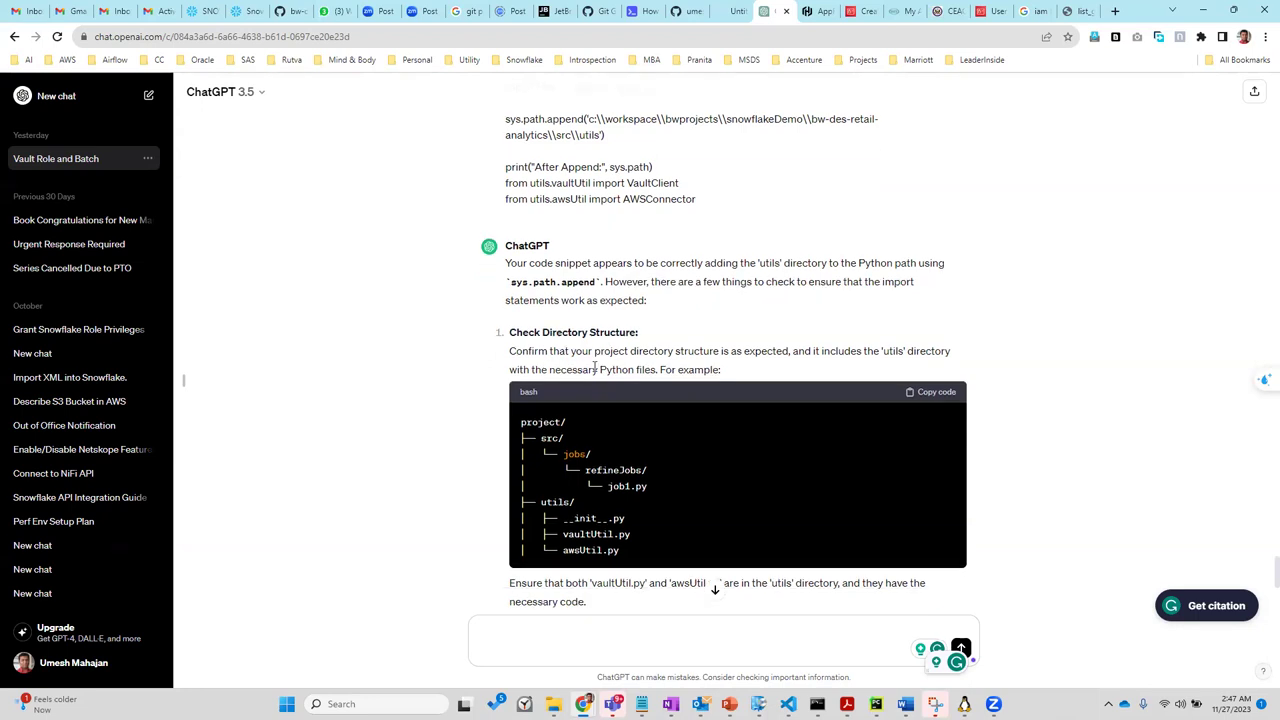
pyautogui.scroll(-3, 596, 368)
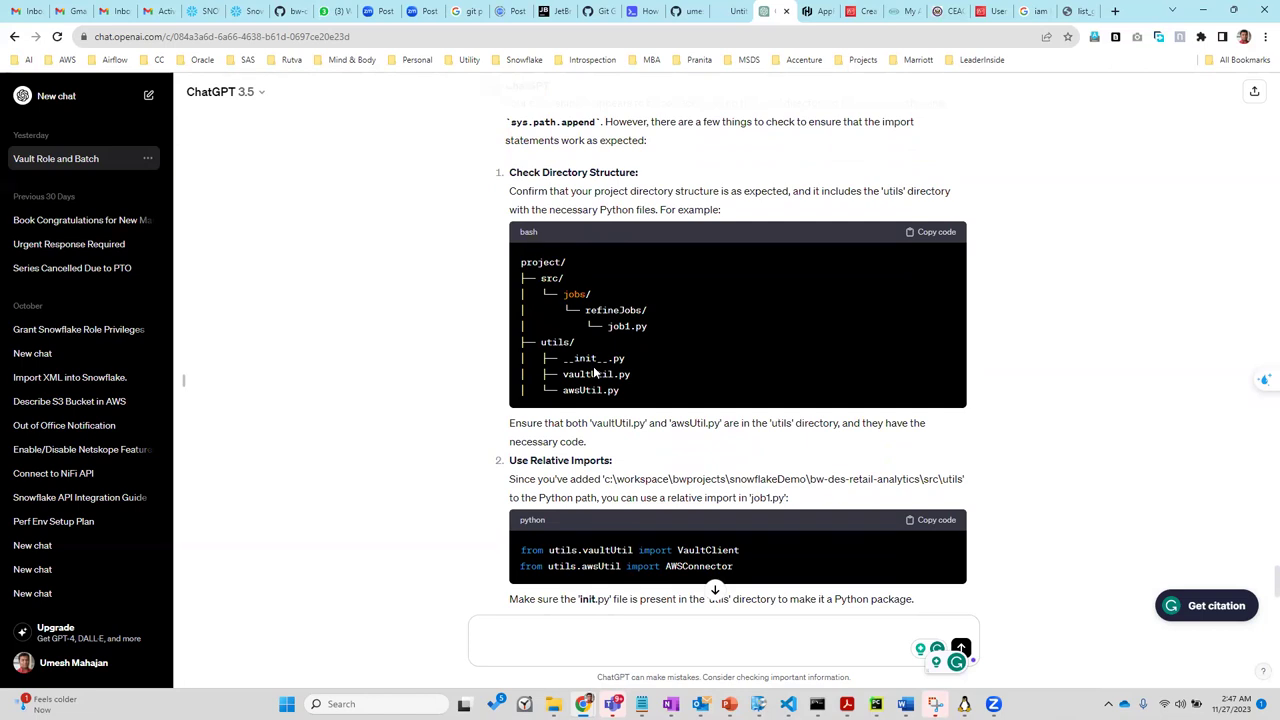
pyautogui.scroll(-1, 593, 370)
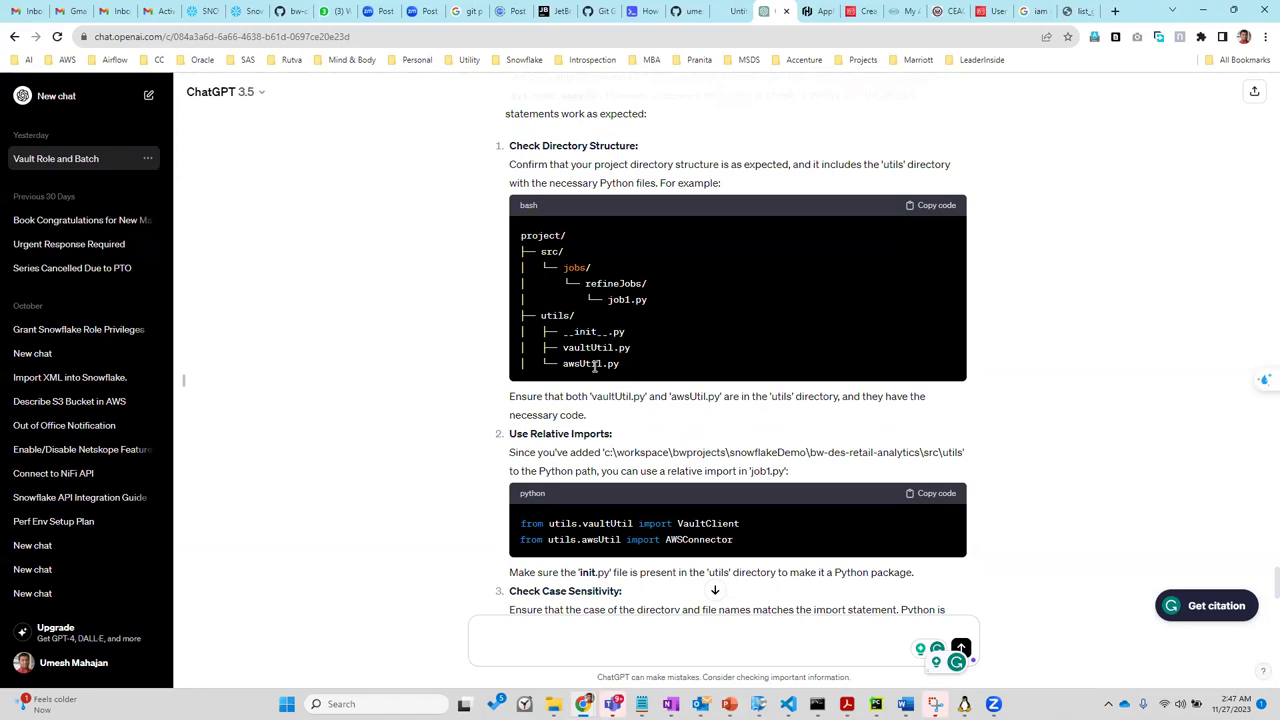
pyautogui.scroll(-1, 593, 366)
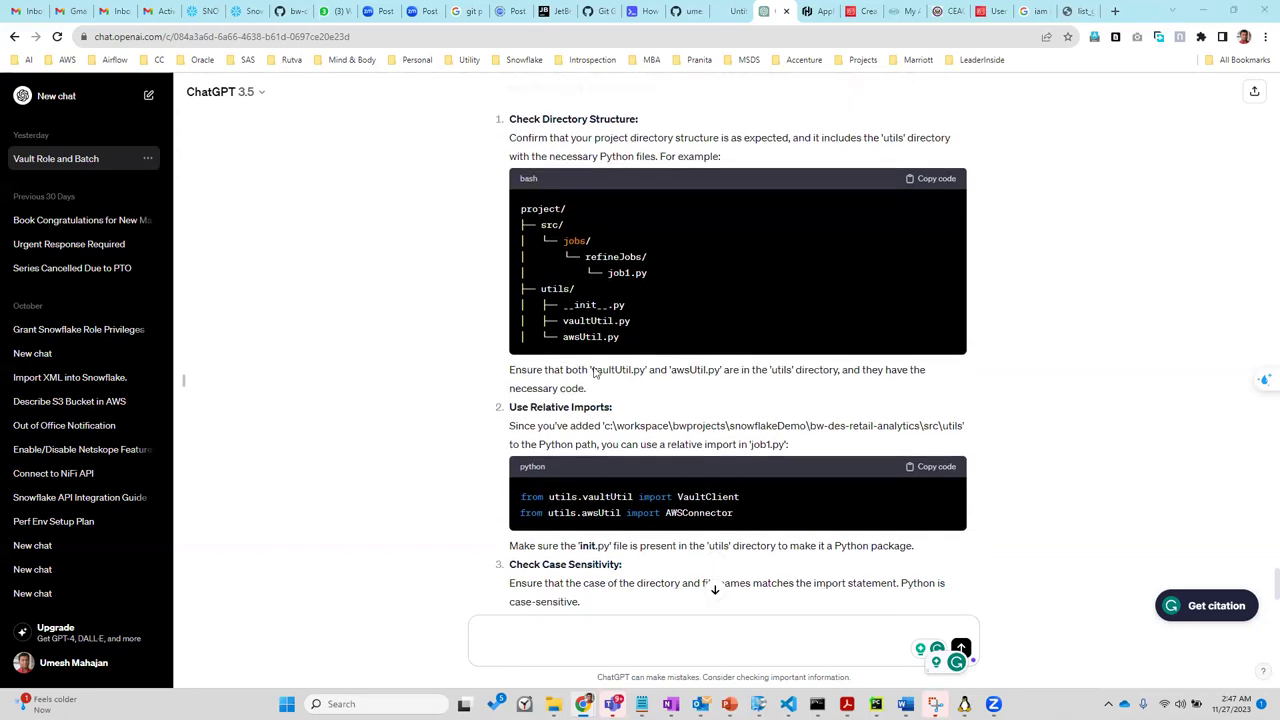
pyautogui.hotkey('alt', 'Tab')
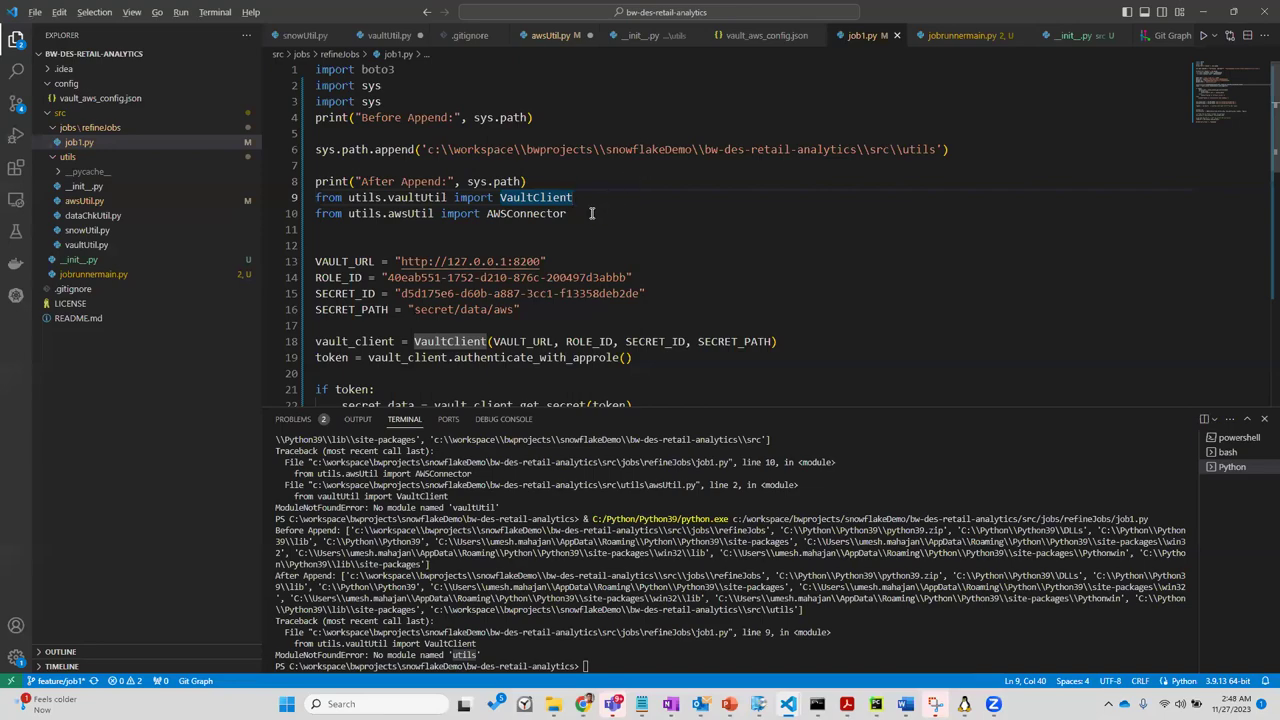
pyautogui.hotkey('alt', 'Tab')
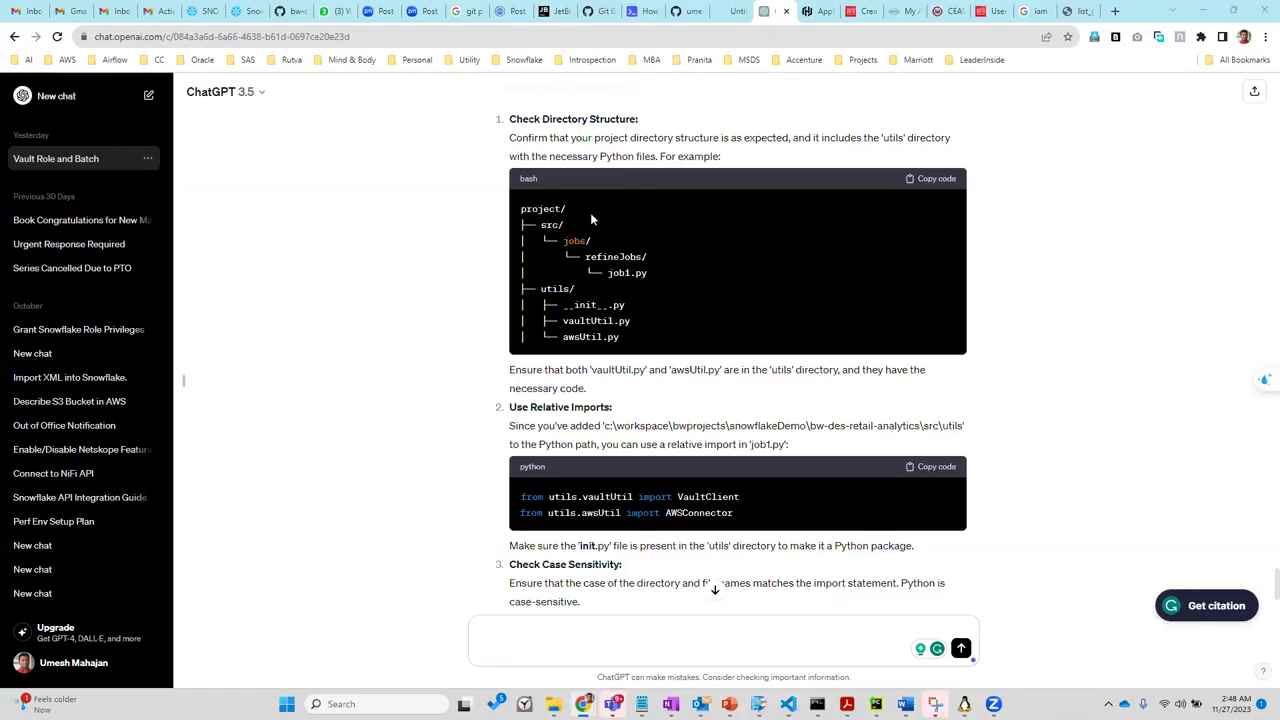
pyautogui.hotkey('alt', 'Tab')
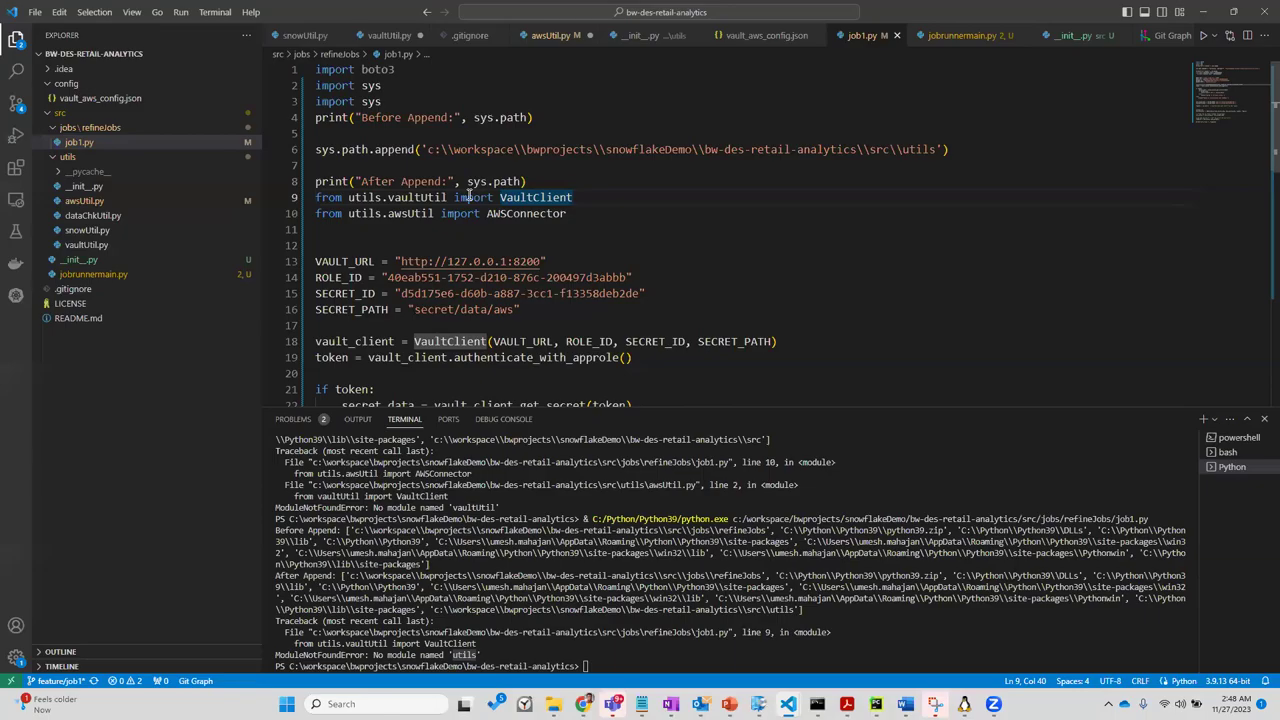
pyautogui.hotkey('alt', 'Tab')
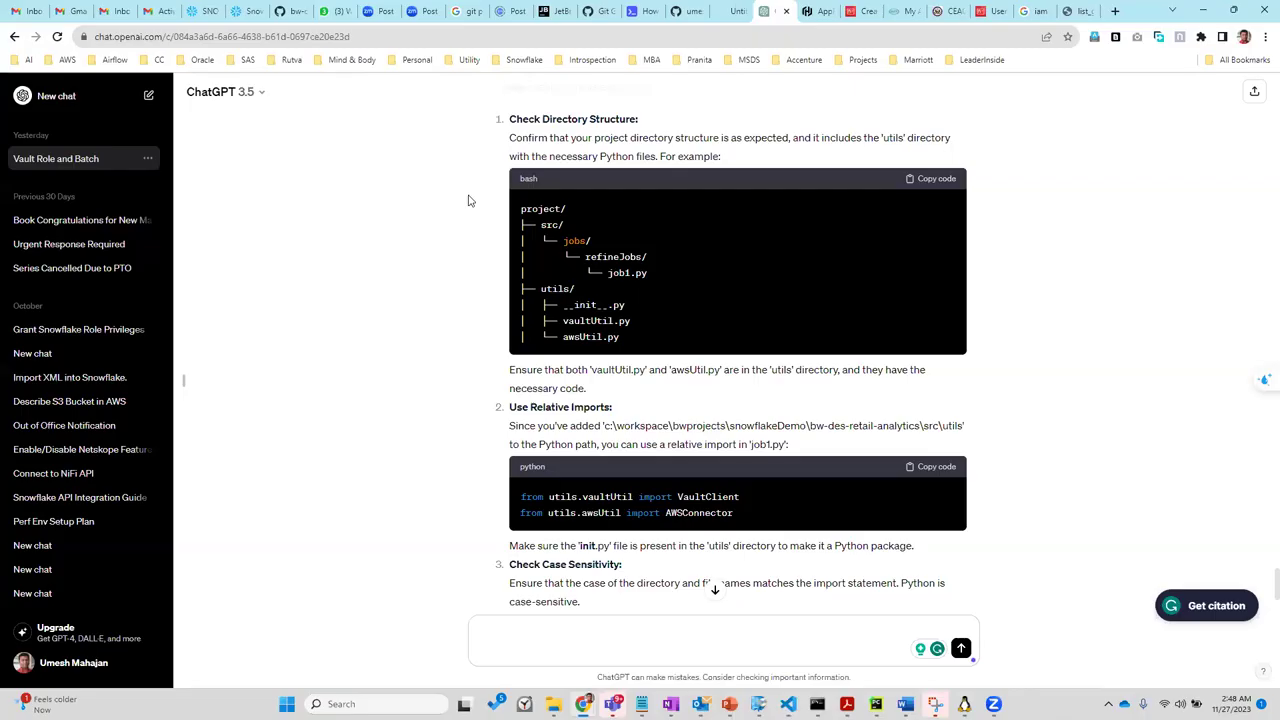
pyautogui.hotkey('alt', 'Tab')
pyautogui.hotkey('alt', 'Tab')
pyautogui.hotkey('alt', 'Tab')
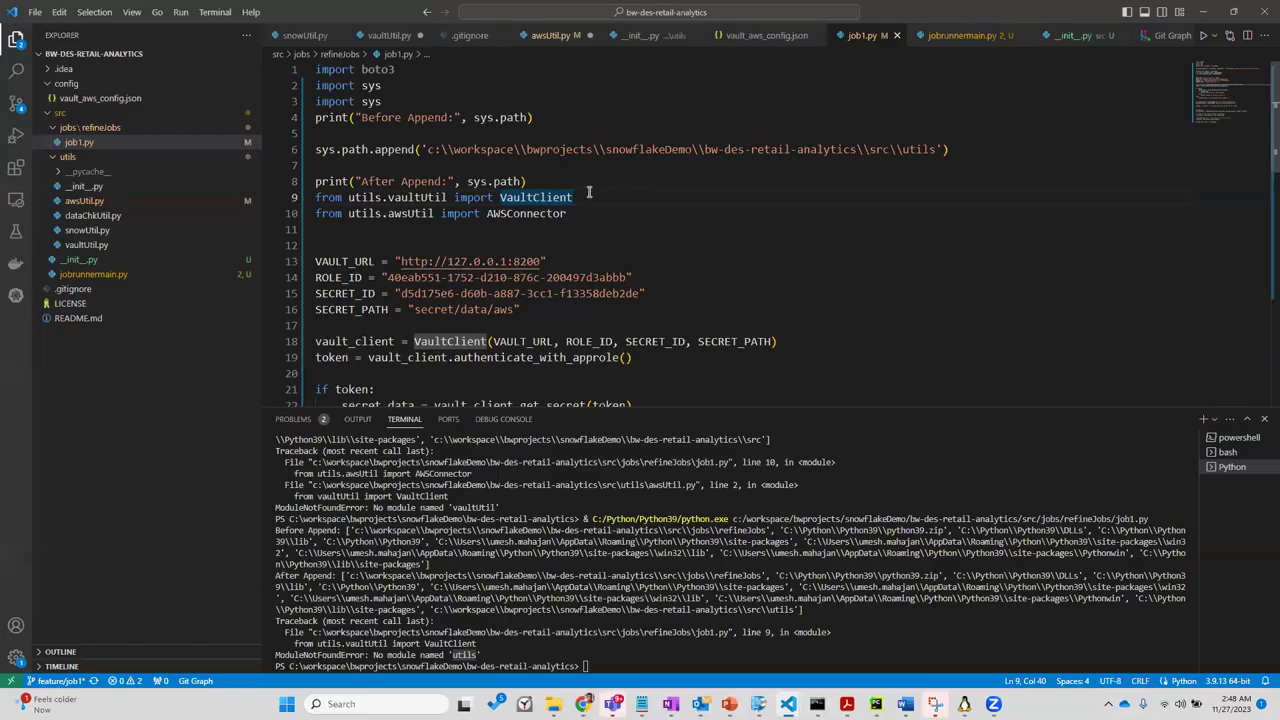
pyautogui.doubleClick(831, 152)
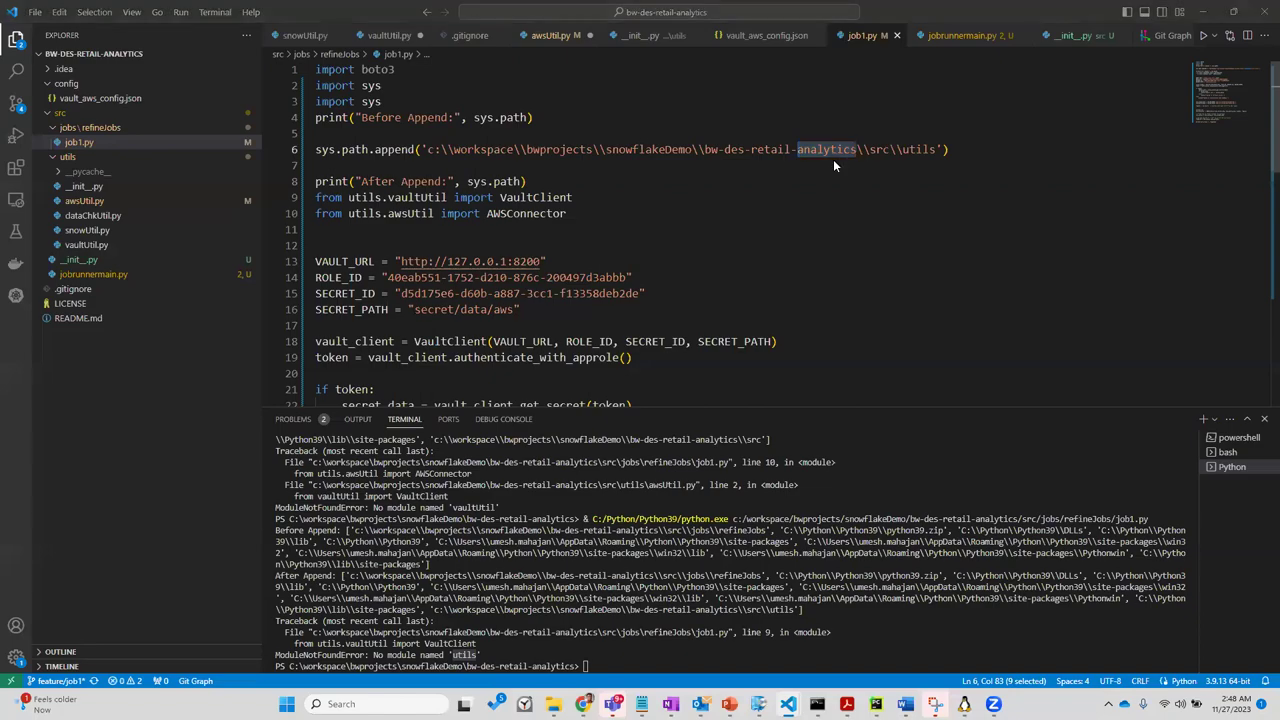
pyautogui.hotkey('alt', 'Tab')
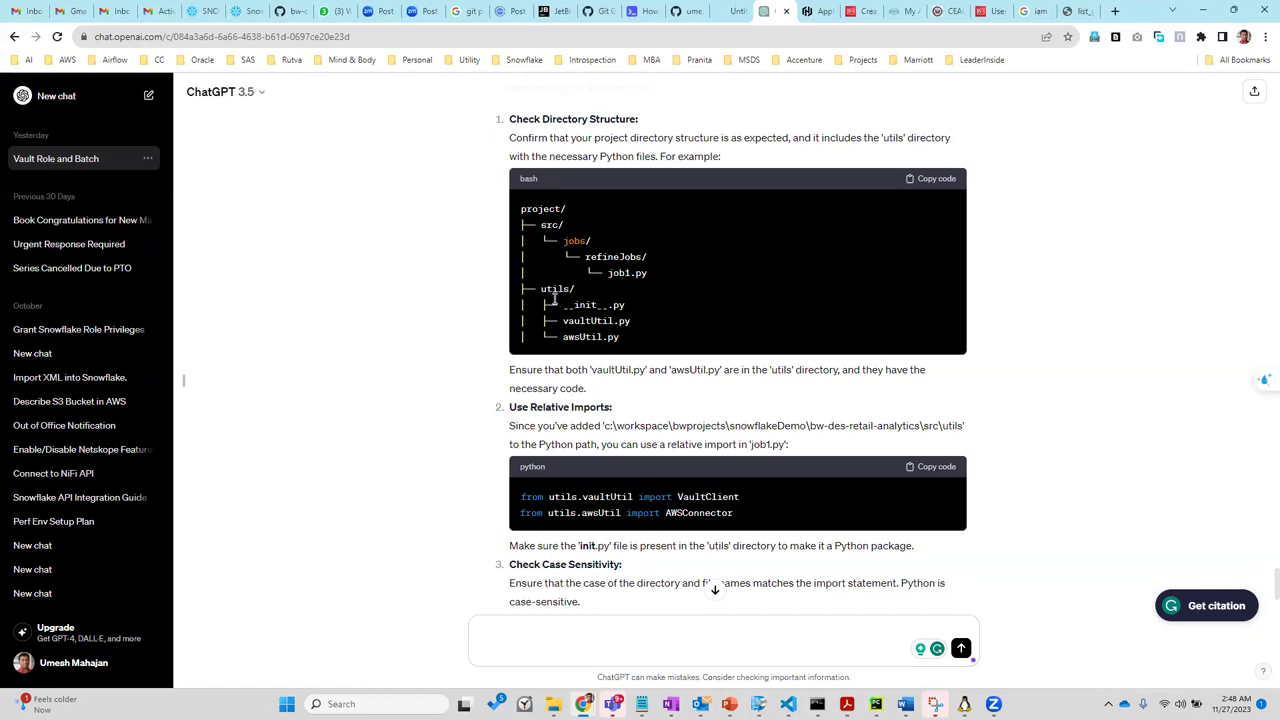
pyautogui.press('super+Tab')
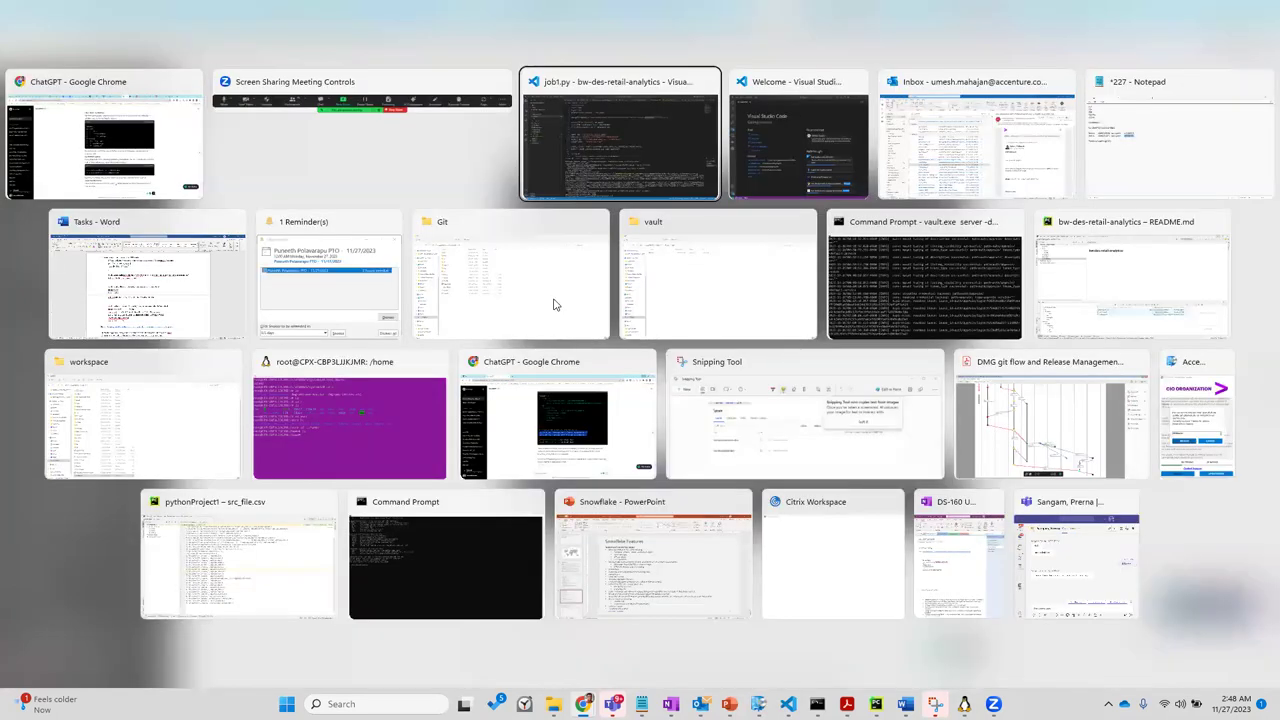
pyautogui.press('Return')
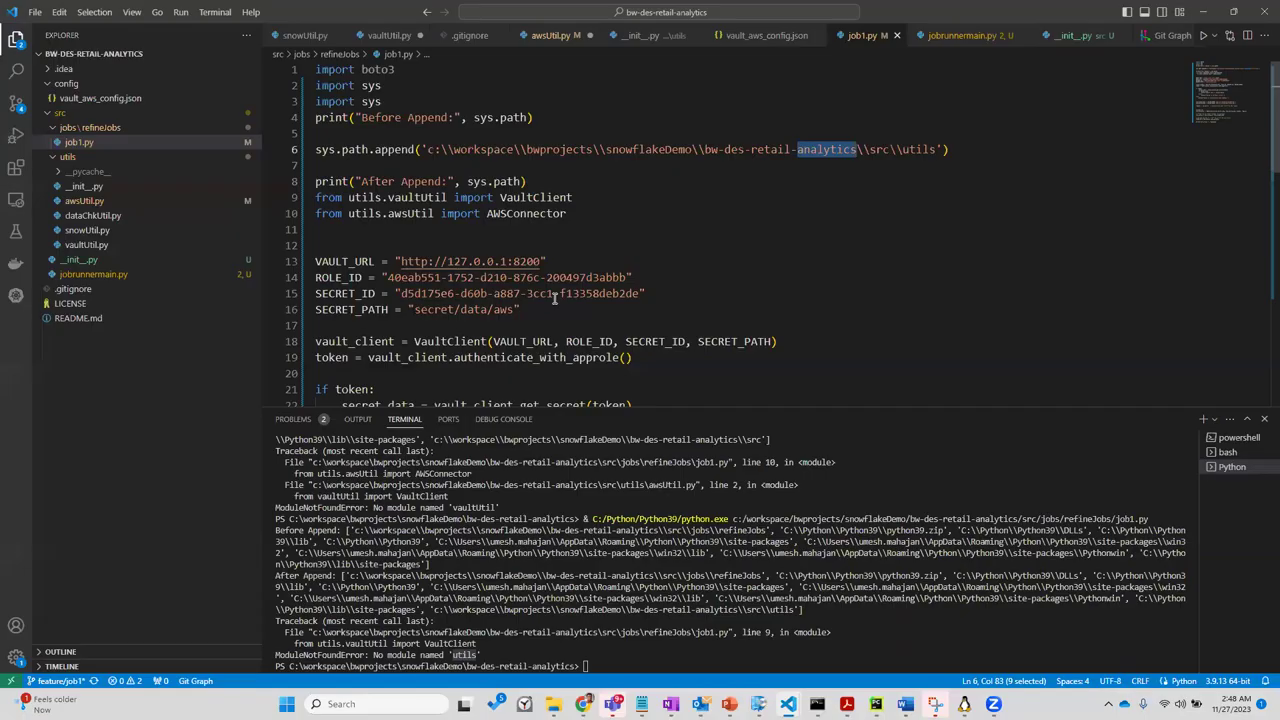
# Expand the utils folder in the Explorer to view its files, then collapse it again.
pyautogui.click(55, 165)
pyautogui.click(55, 160)
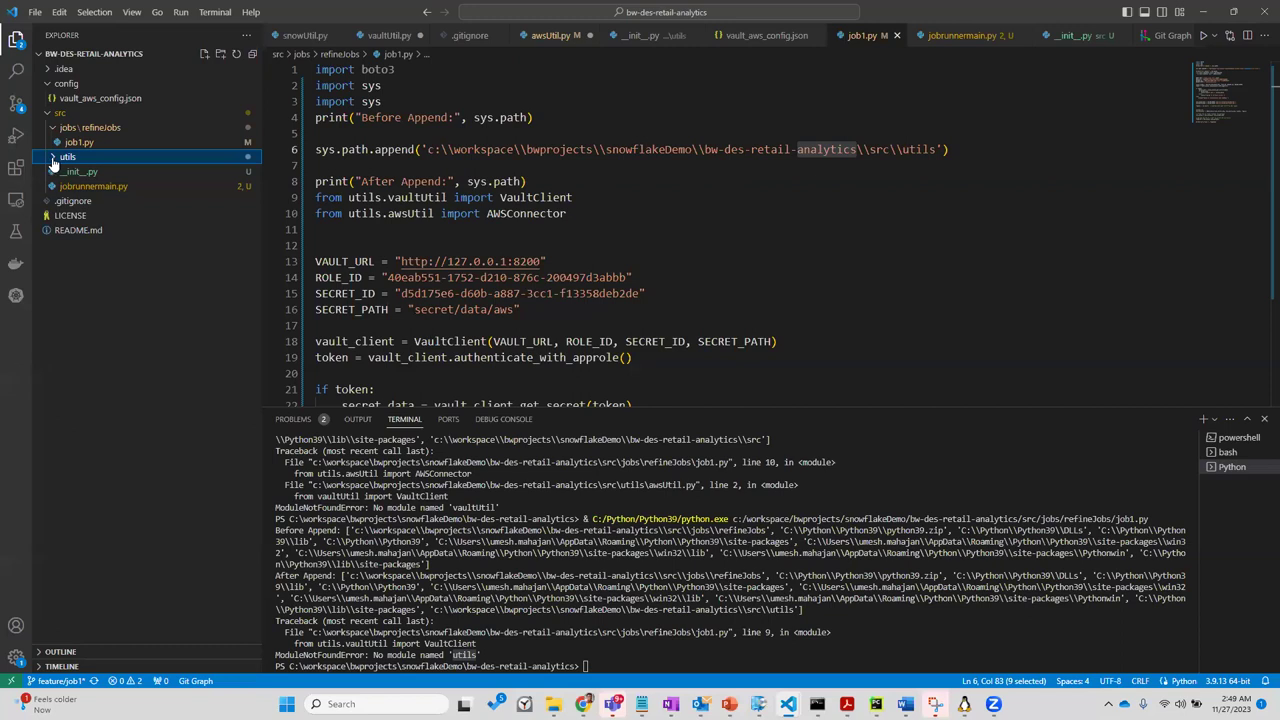
pyautogui.click(57, 160)
pyautogui.click(57, 160)
pyautogui.click(55, 158)
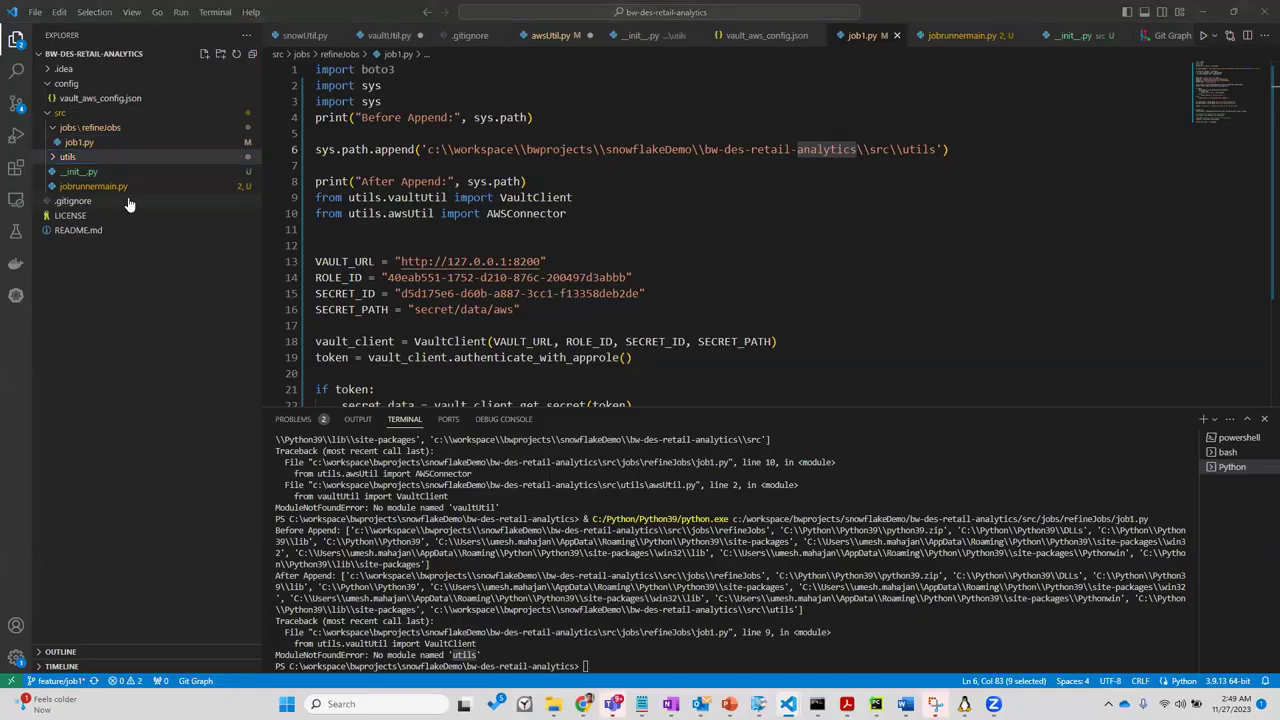
pyautogui.press('super+Tab')
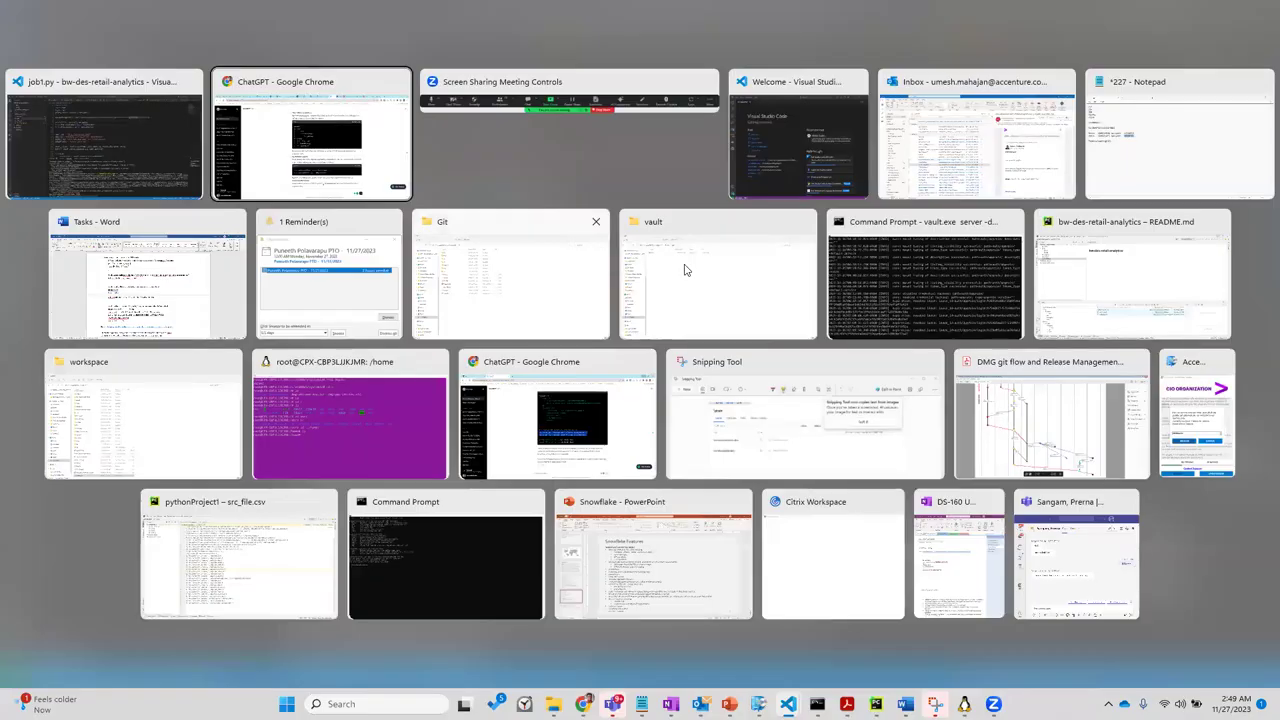
# In File Explorer, browse to workspace\bwprojects\snowflakeDemo\bw-des-retail-analytics\src.
pyautogui.click(684, 270)
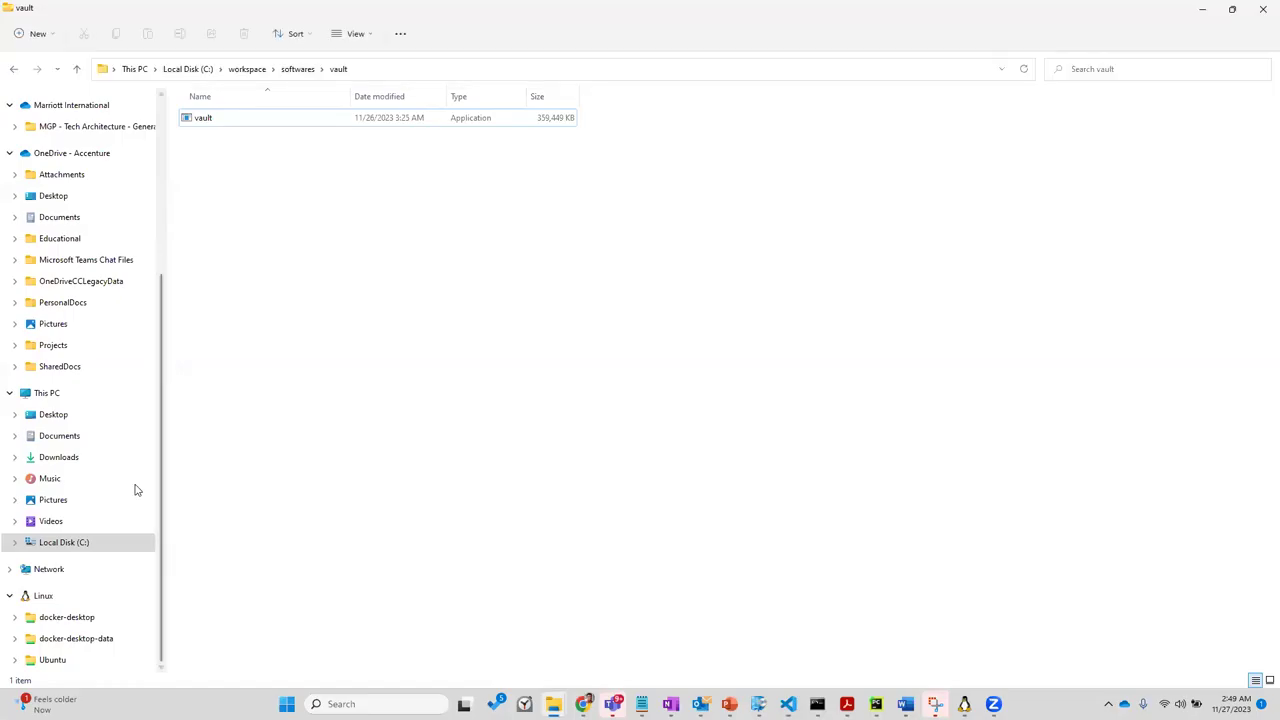
pyautogui.click(60, 545)
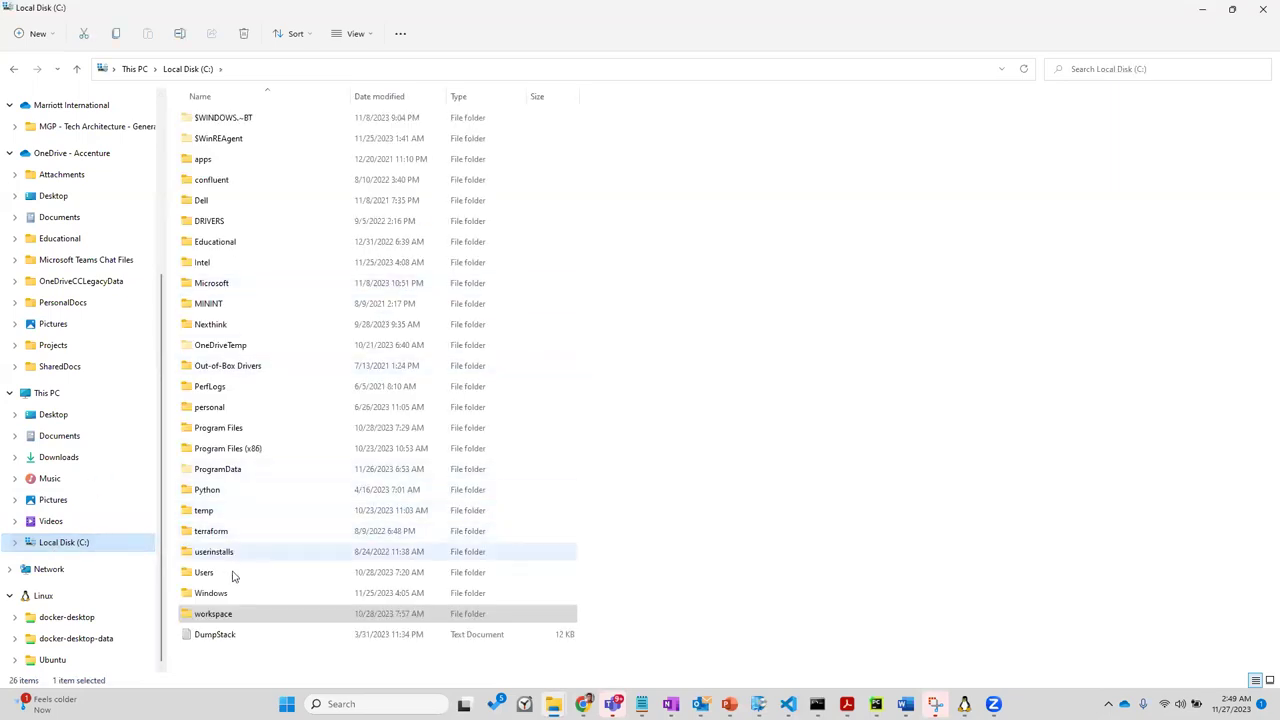
pyautogui.doubleClick(234, 613)
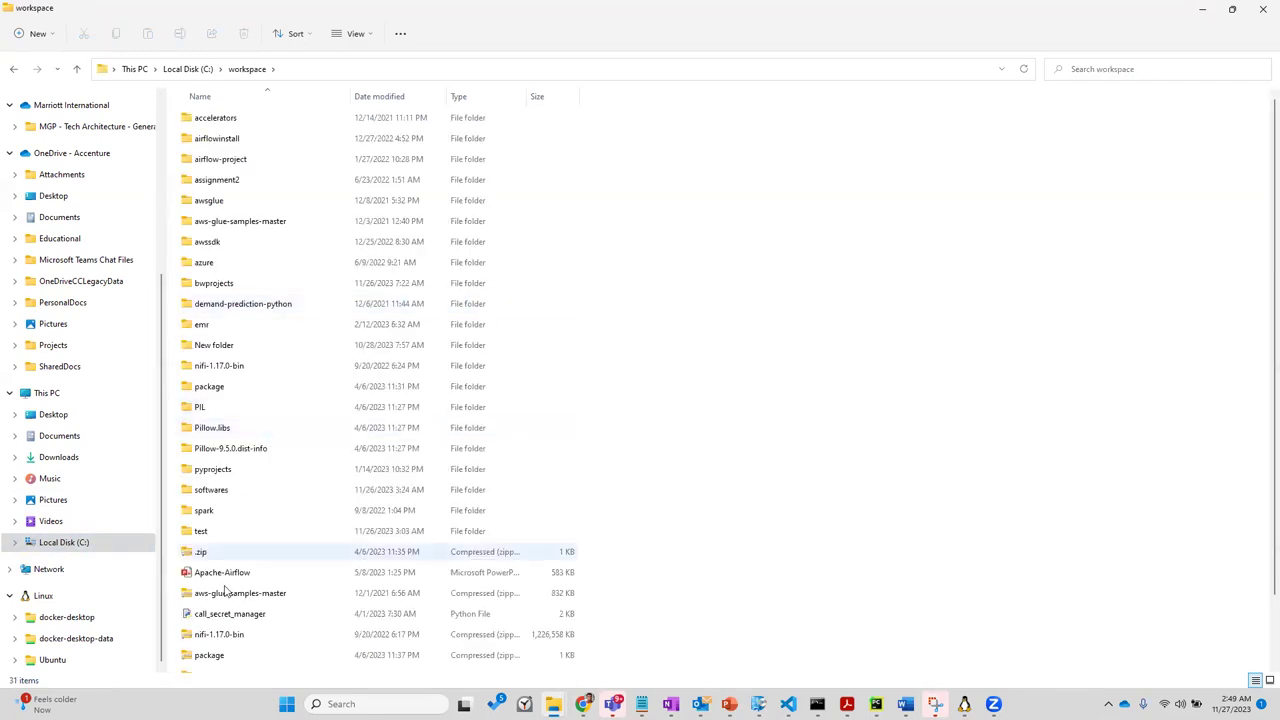
pyautogui.click(218, 578)
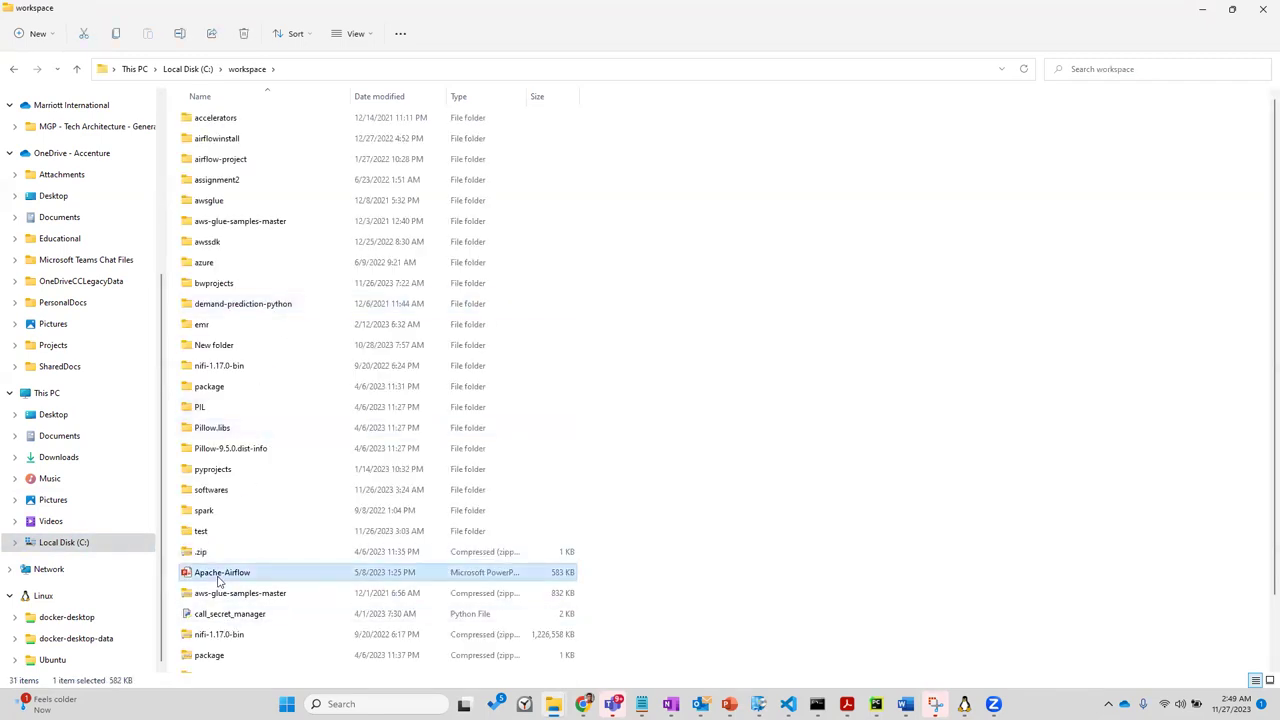
pyautogui.press('Down')
pyautogui.press('Up')
pyautogui.press('Up')
pyautogui.press('Up')
pyautogui.press('Up')
pyautogui.press('Up')
pyautogui.press('Up')
pyautogui.press('Up')
pyautogui.press('Up')
pyautogui.press('Up')
pyautogui.press('Up')
pyautogui.press('Up')
pyautogui.press('Up')
pyautogui.press('Up')
pyautogui.press('Up')
pyautogui.press('Up')
pyautogui.press('Up')
pyautogui.press('Up')
pyautogui.press('Down')
pyautogui.press('Down')
pyautogui.press('Down')
pyautogui.press('Down')
pyautogui.press('Down')
pyautogui.press('Down')
pyautogui.press('Down')
pyautogui.press('Down')
pyautogui.press('Down')
pyautogui.press('Down')
pyautogui.press('Down')
pyautogui.press('Down')
pyautogui.press('Down')
pyautogui.press('Down')
pyautogui.press('Down')
pyautogui.press('Down')
pyautogui.press('Down')
pyautogui.press('Down')
pyautogui.press('Down')
pyautogui.press('Down')
pyautogui.press('Down')
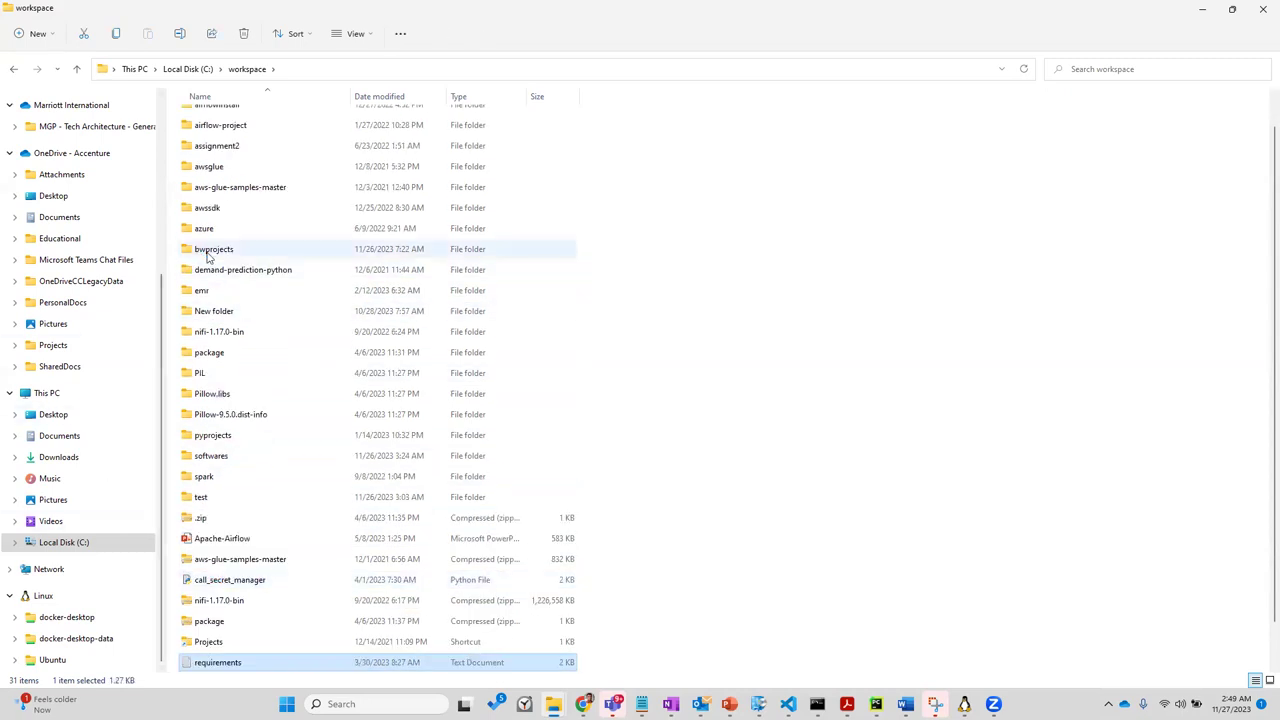
pyautogui.doubleClick(208, 250)
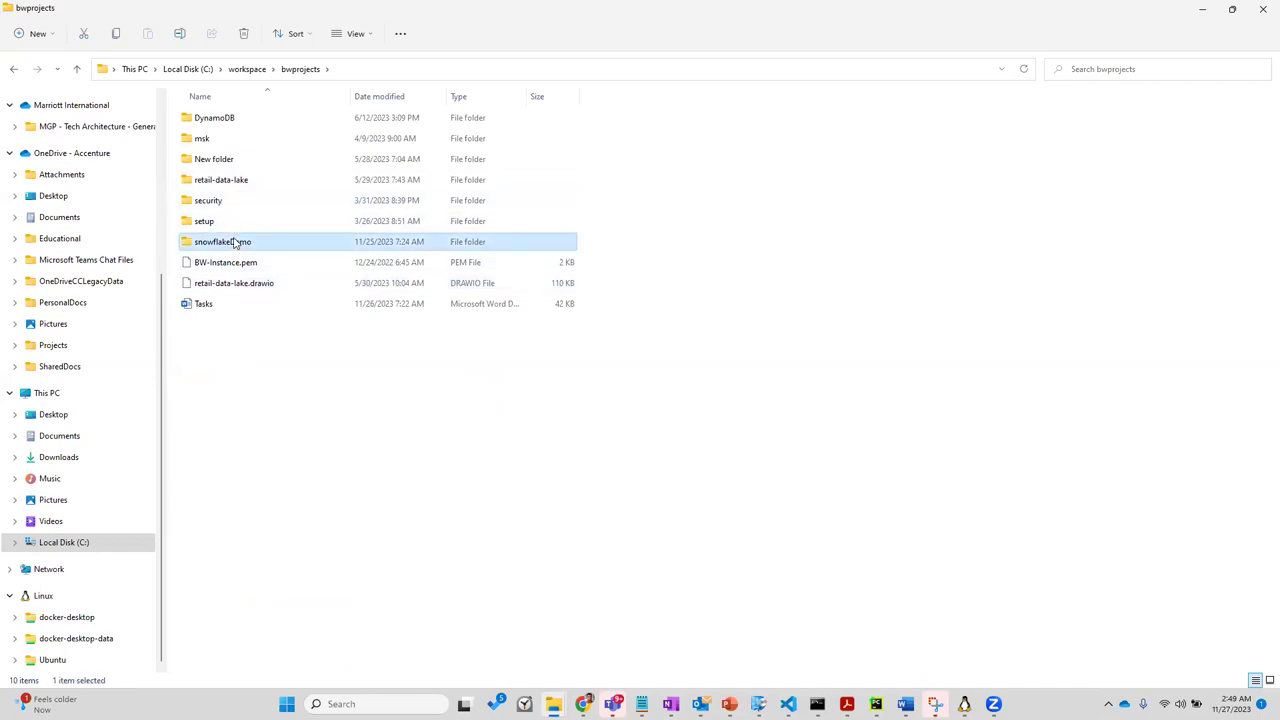
pyautogui.doubleClick(238, 240)
pyautogui.doubleClick(252, 119)
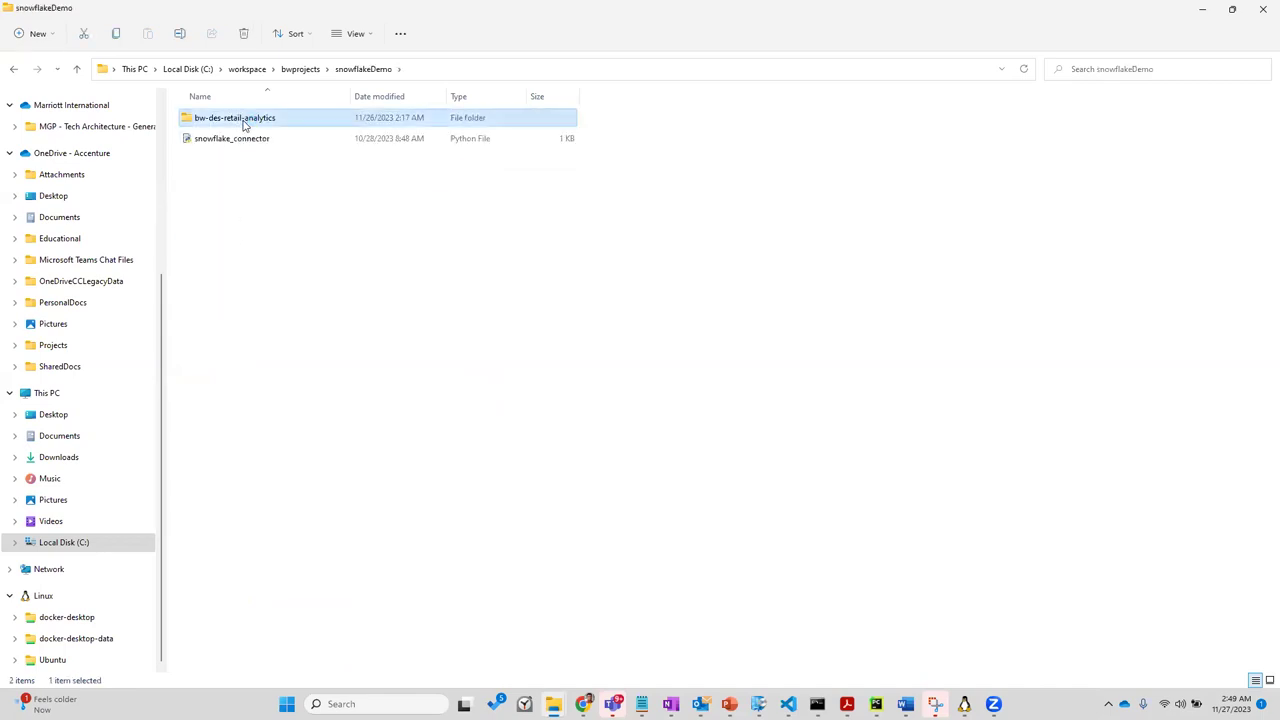
pyautogui.doubleClick(240, 180)
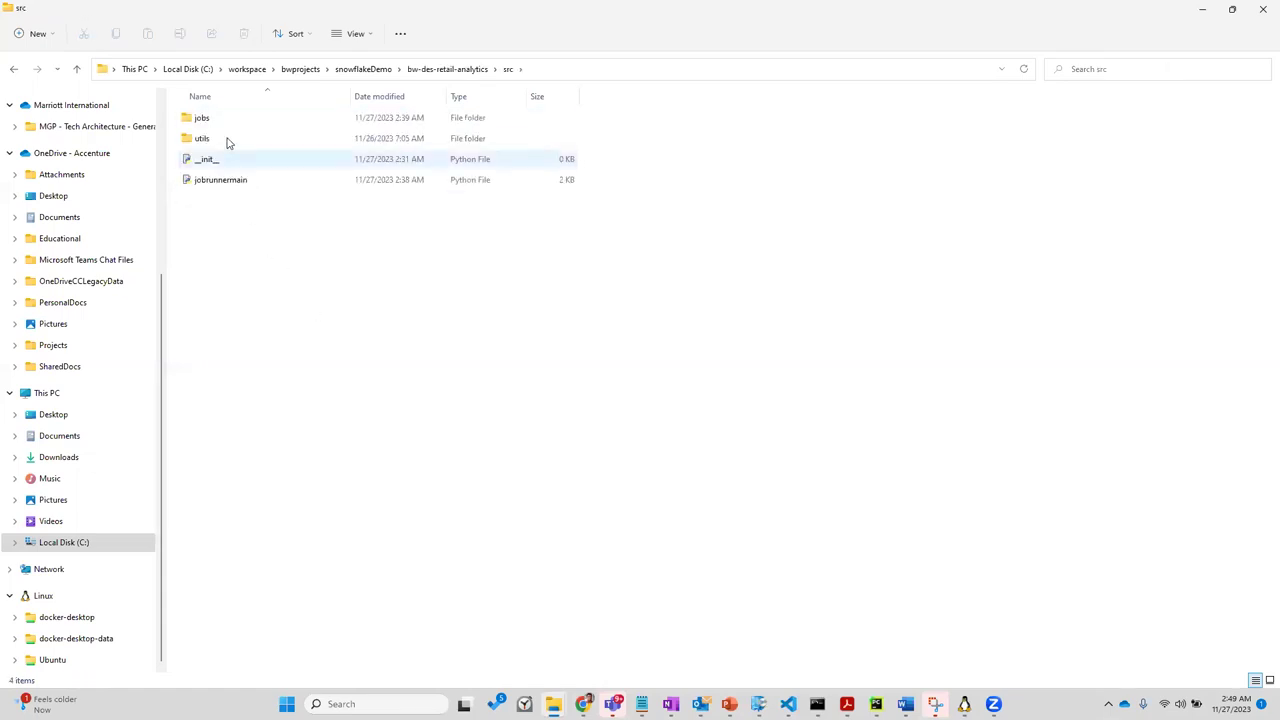
# Cut the utils folder from src and paste it into bw-des-retail-analytics.
pyautogui.click(228, 140)
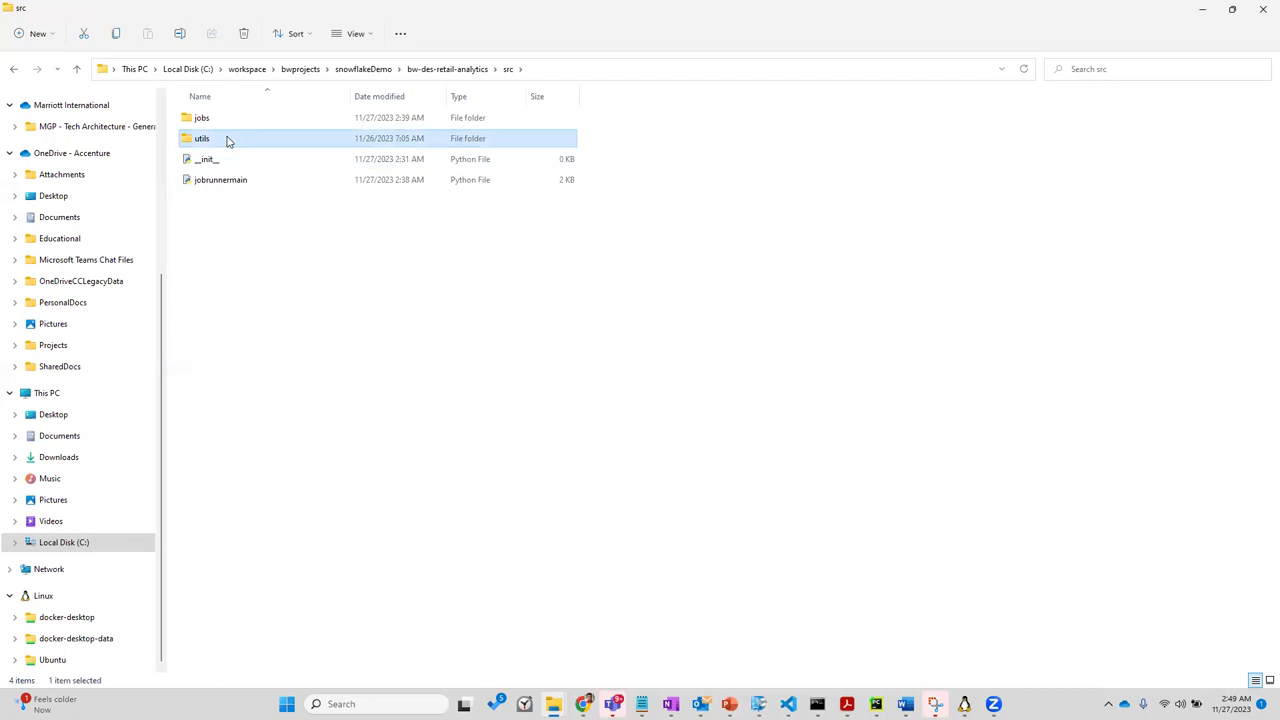
pyautogui.hotkey('alt', 'Up')
pyautogui.click(278, 370)
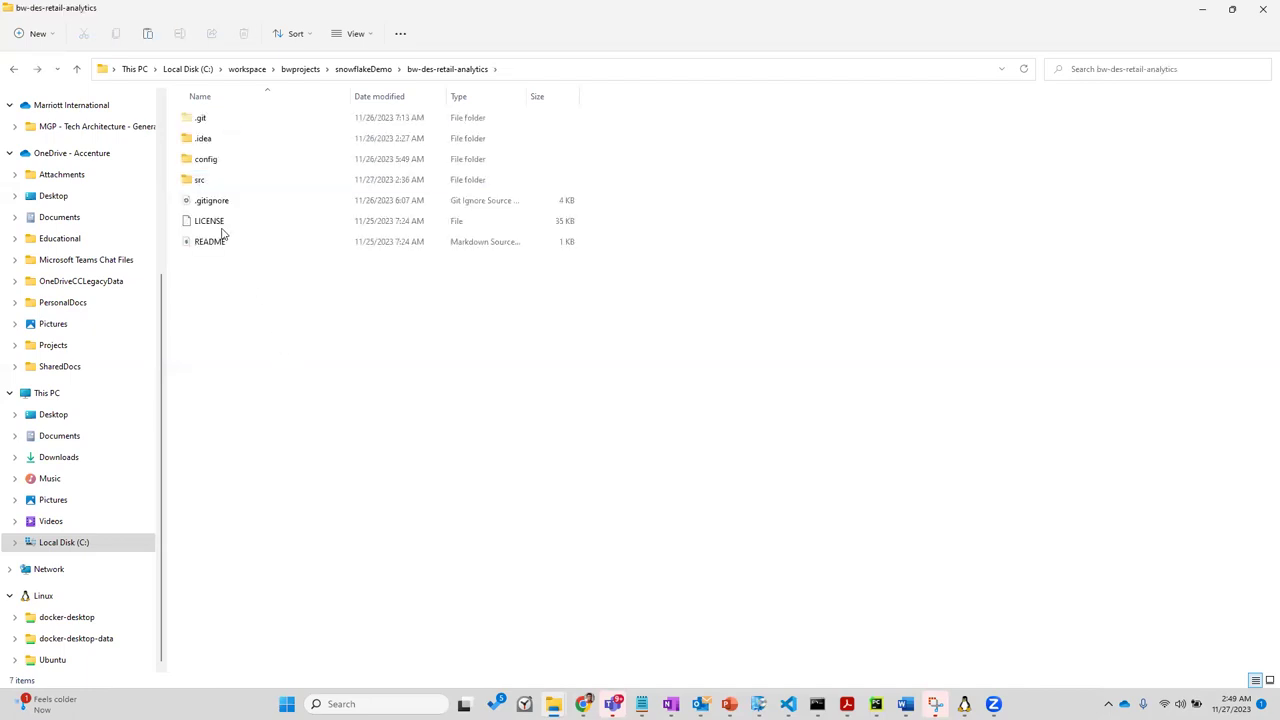
pyautogui.doubleClick(220, 178)
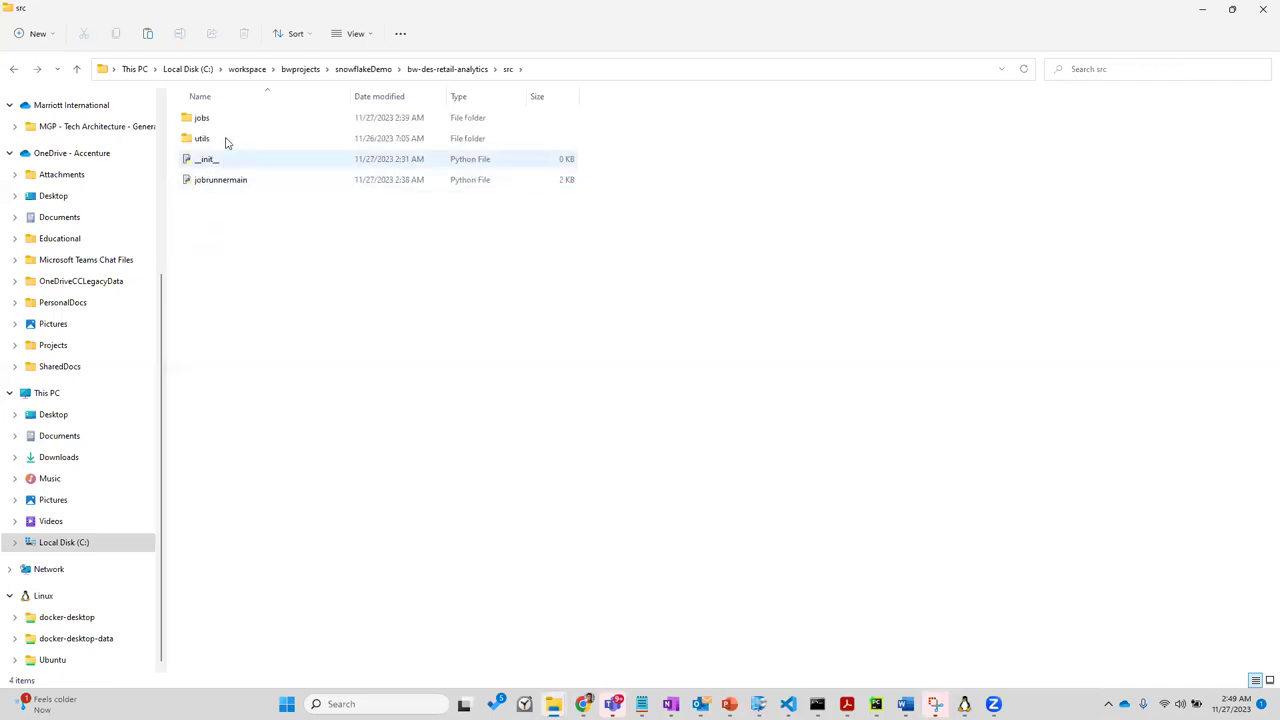
pyautogui.click(226, 140)
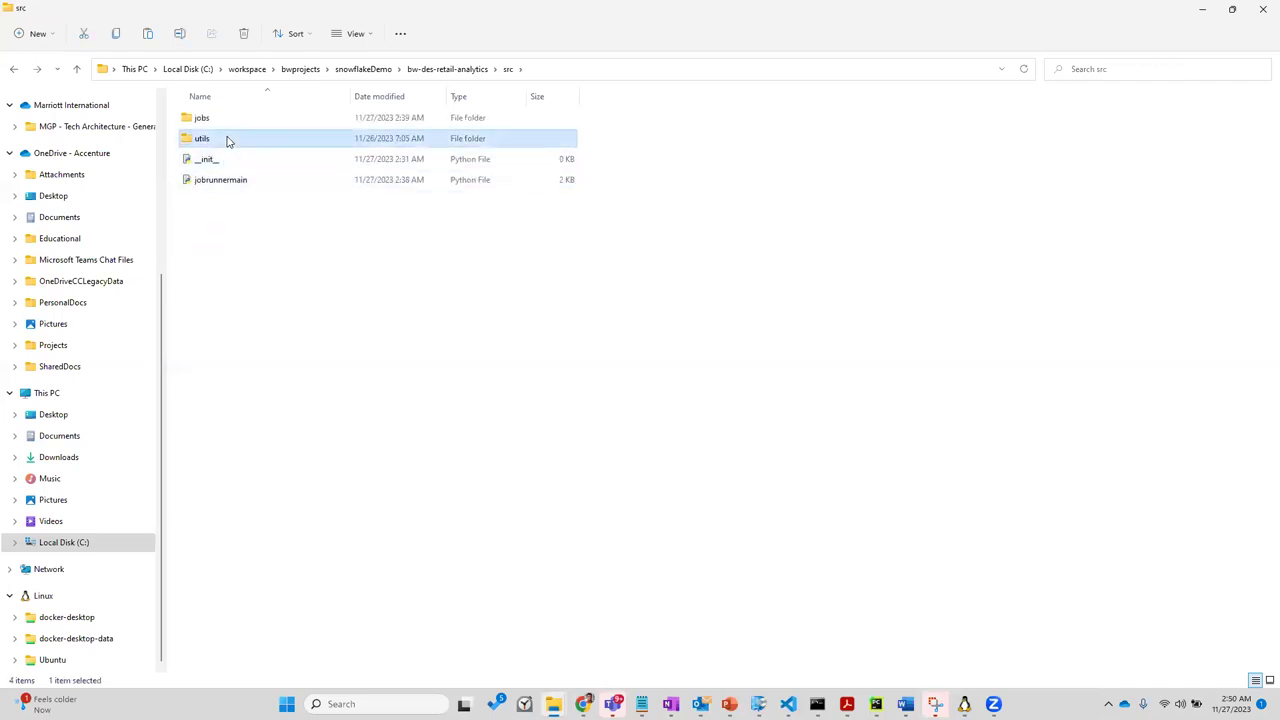
pyautogui.hotkey('alt', 'Up')
pyautogui.click(253, 335)
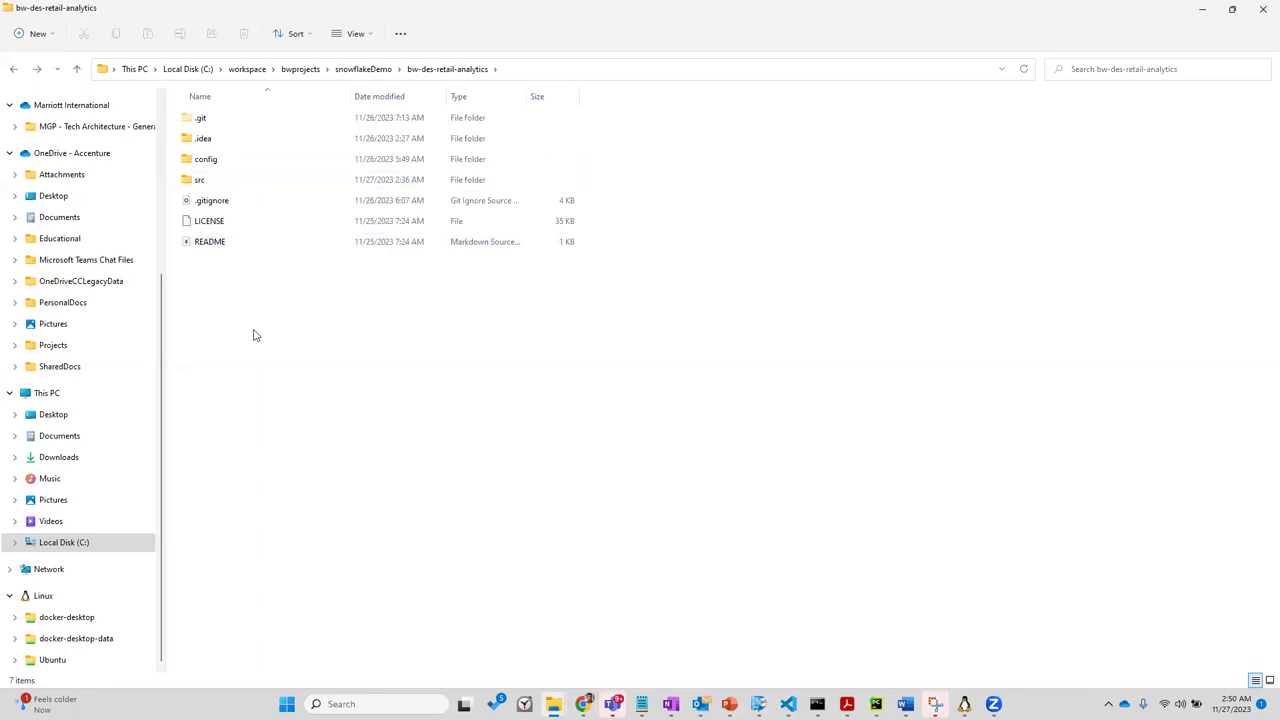
pyautogui.hotkey('ctrl', 'v')
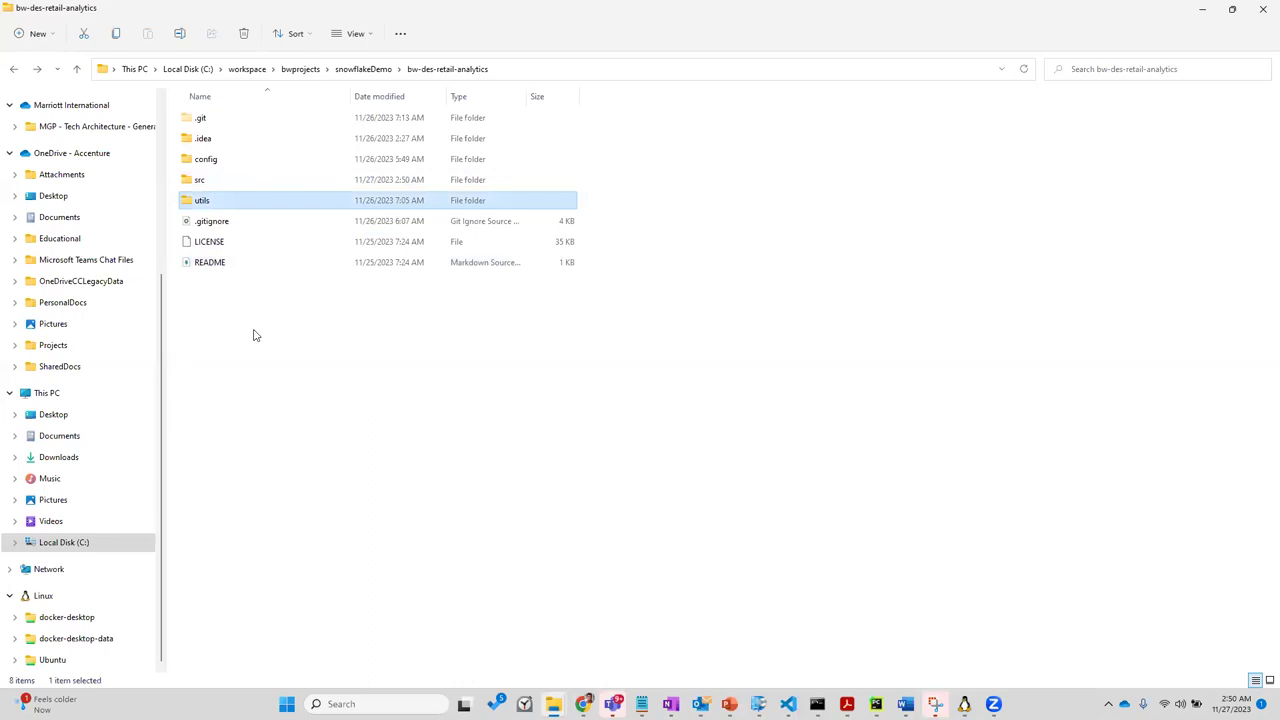
pyautogui.hotkey('alt', 'Tab')
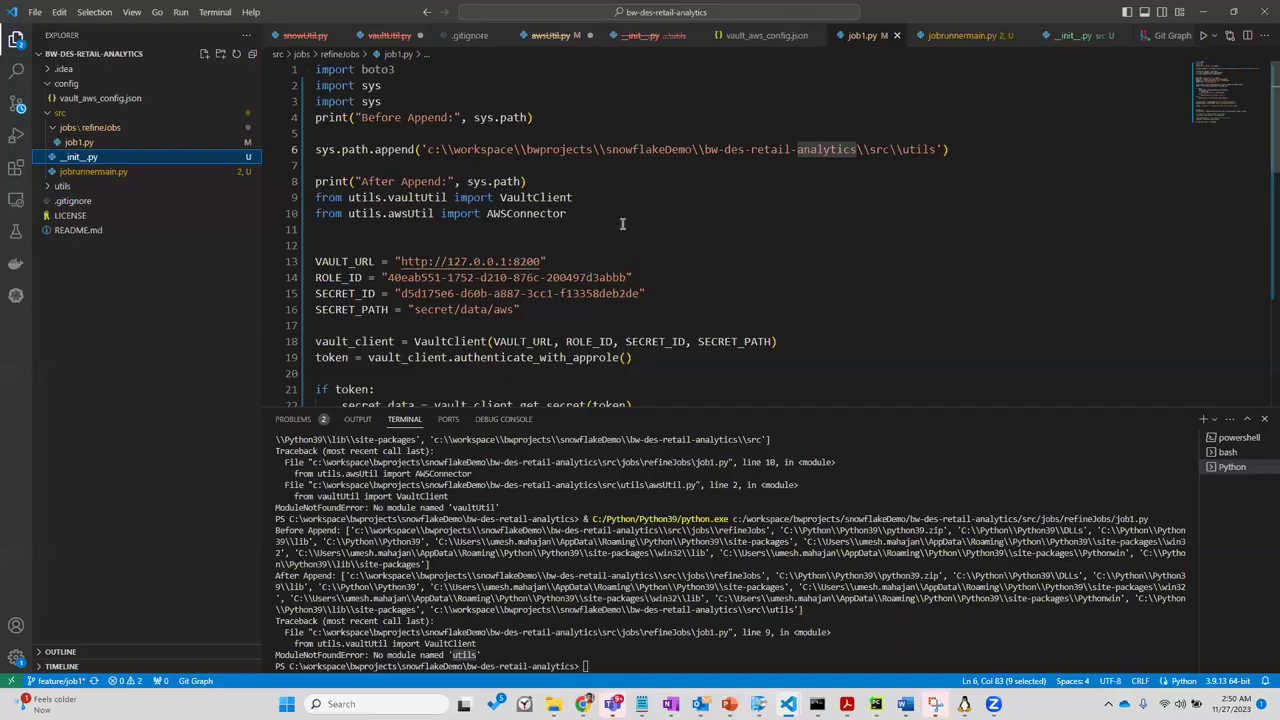
# Delete src from job1.py's sys.path.append path so it ends at analytics\utils, save, and rerun.
pyautogui.click(622, 224)
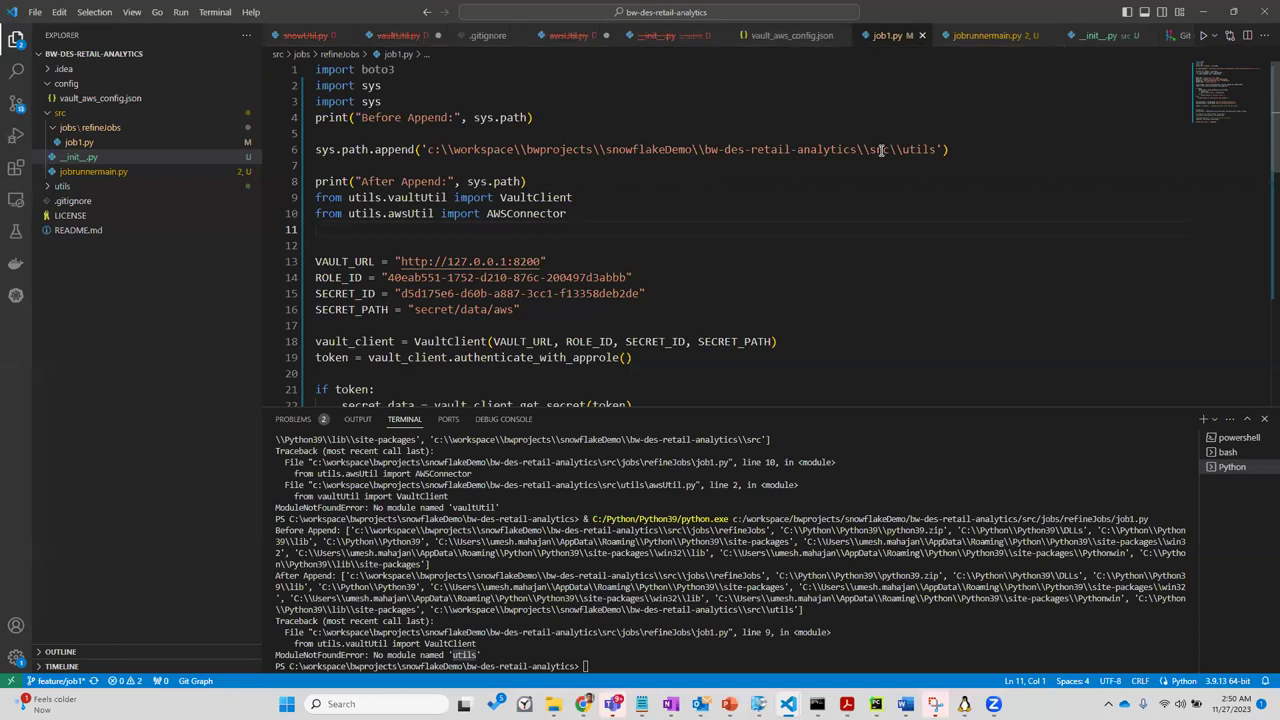
pyautogui.doubleClick(880, 149)
pyautogui.press('Delete')
pyautogui.press('Delete')
pyautogui.press('Delete')
pyautogui.hotkey('ctrl', 's')
pyautogui.click(1066, 181)
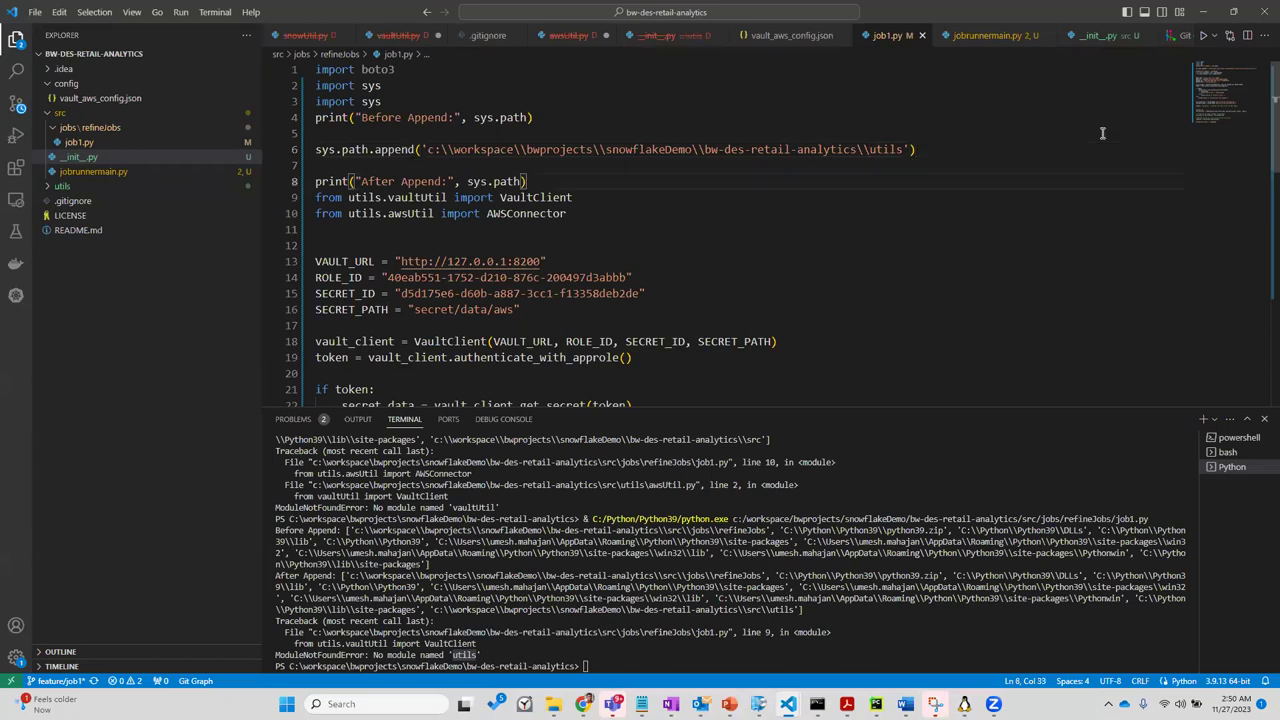
pyautogui.click(1203, 35)
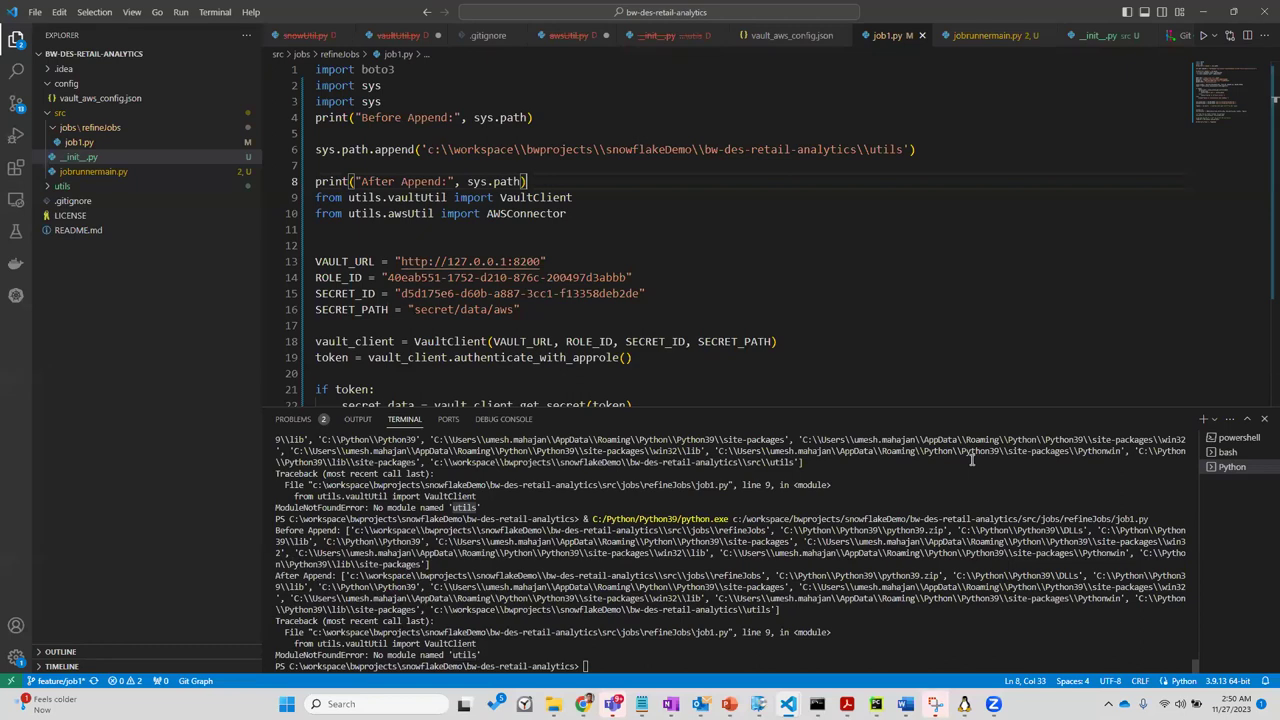
pyautogui.click(878, 245)
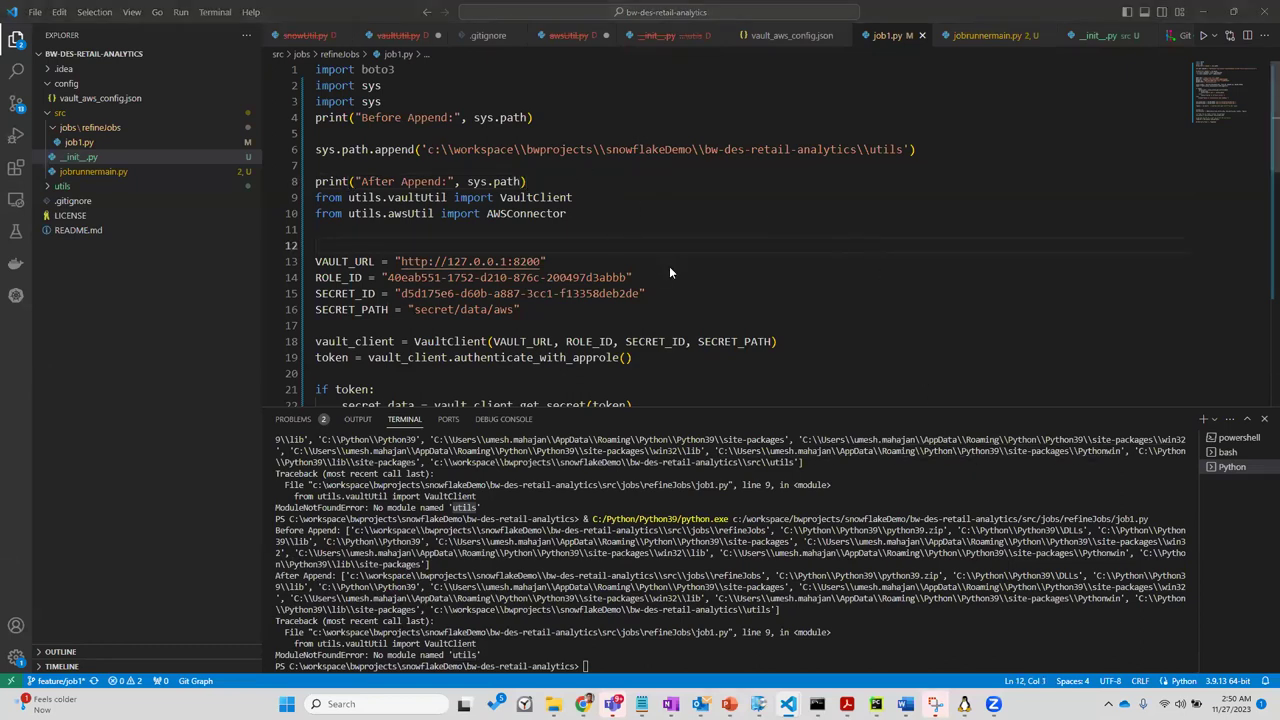
pyautogui.hotkey('alt', 'Tab')
pyautogui.hotkey('alt', 'Tab')
pyautogui.hotkey('alt', 'Tab')
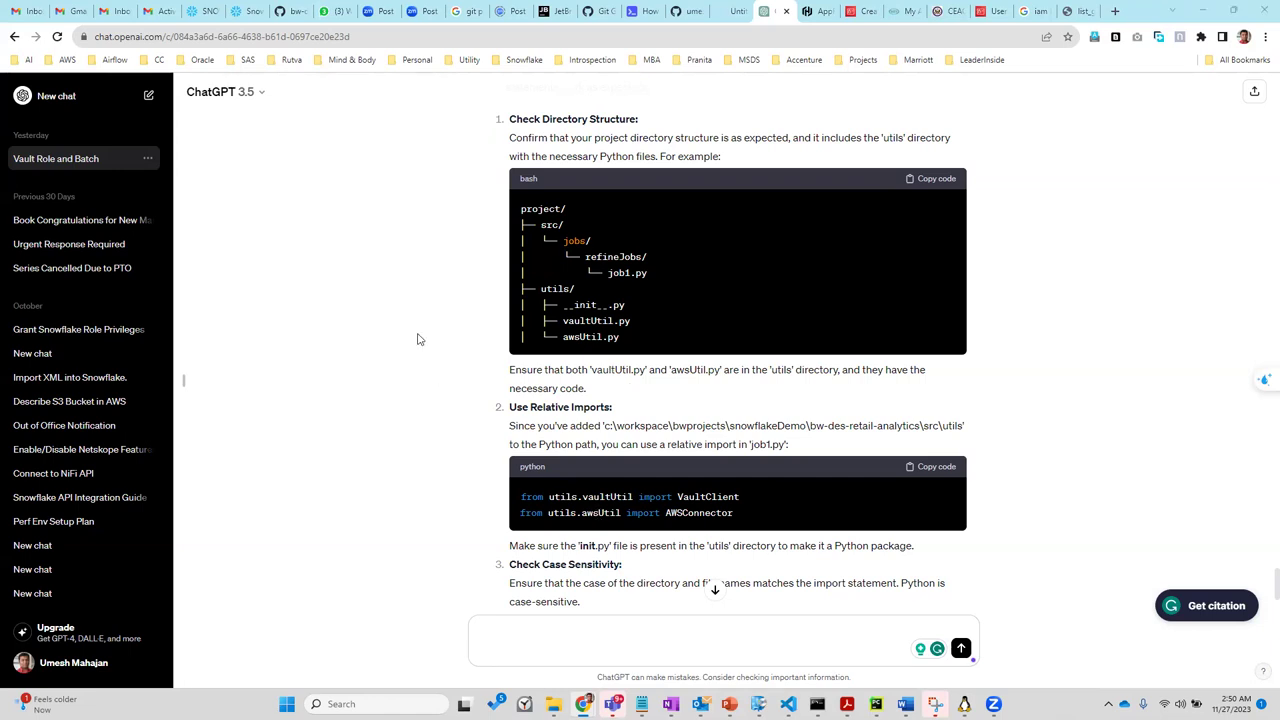
# Expand the utils folder in the Explorer to show vaultUtil.py and awsUtil.py beside src.
pyautogui.hotkey('alt', 'Tab')
pyautogui.press('Tab')
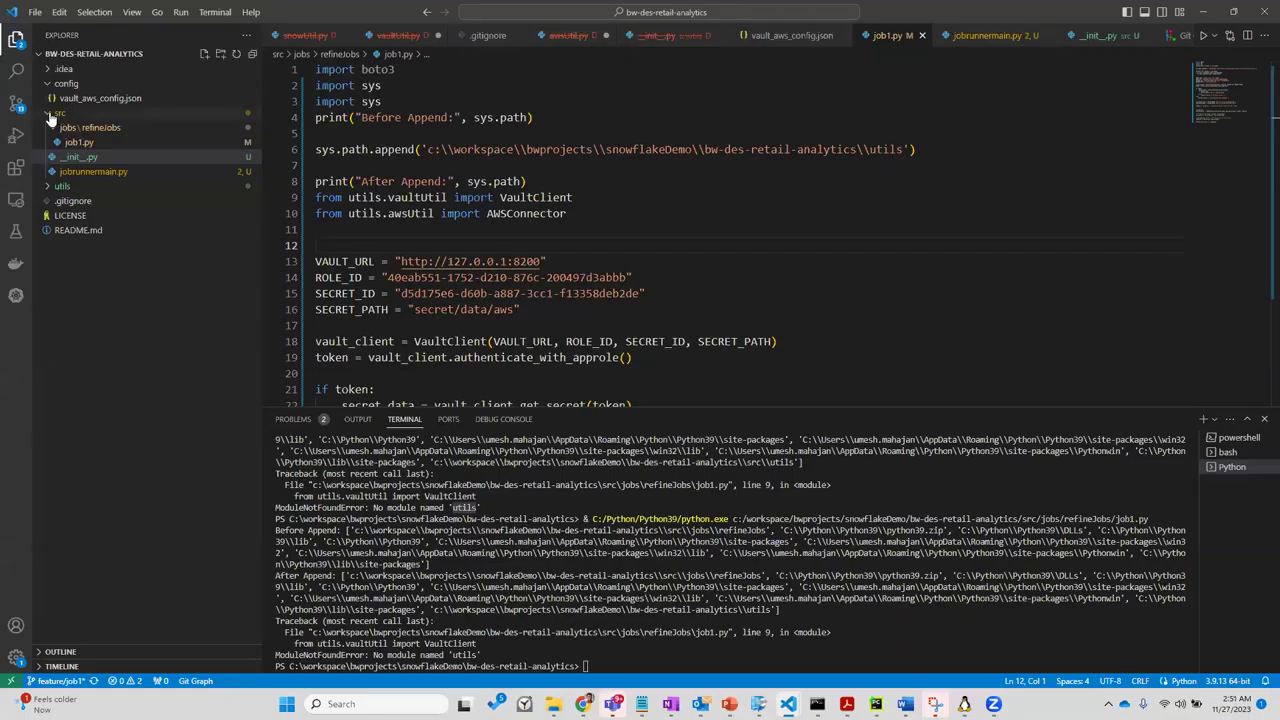
pyautogui.click(50, 116)
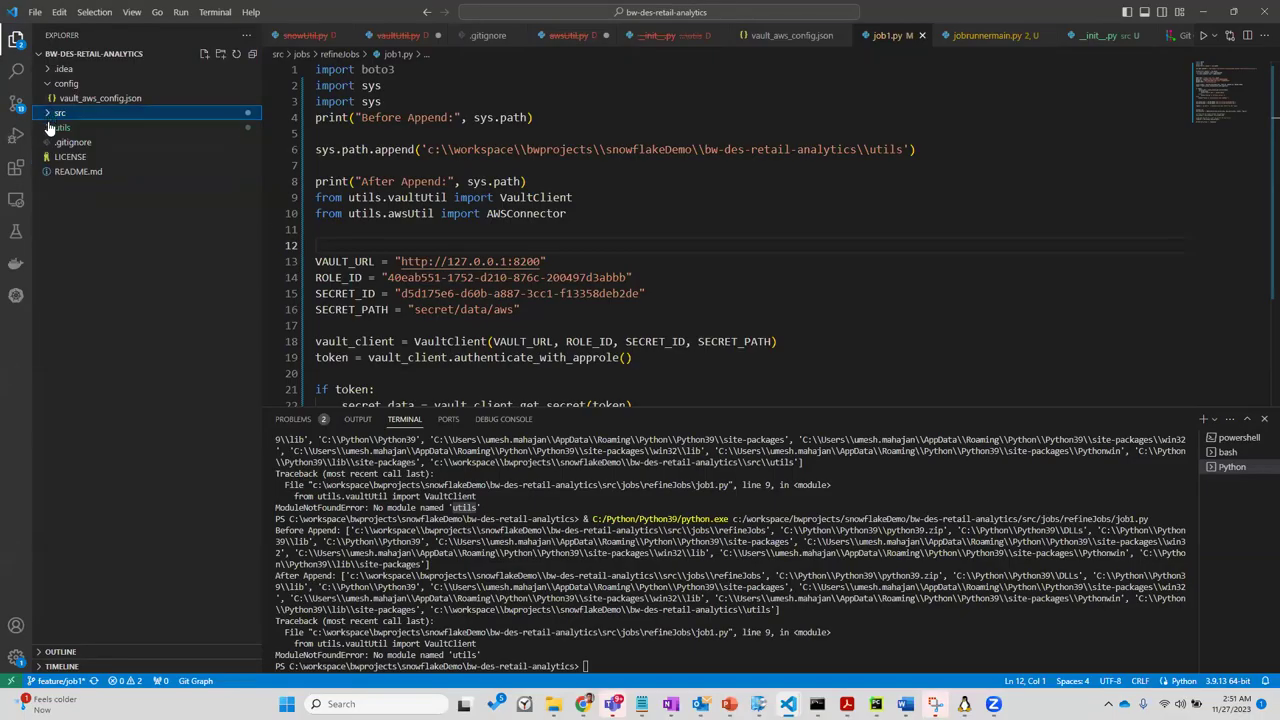
pyautogui.click(50, 128)
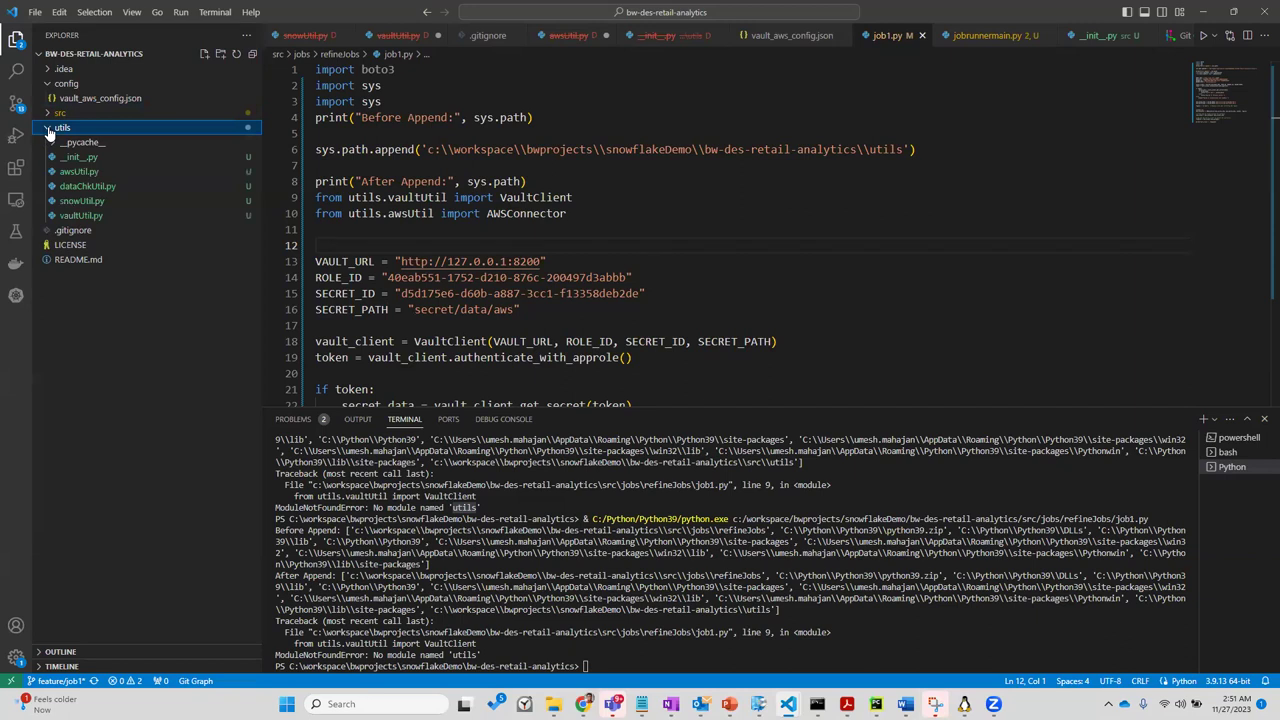
pyautogui.click(50, 115)
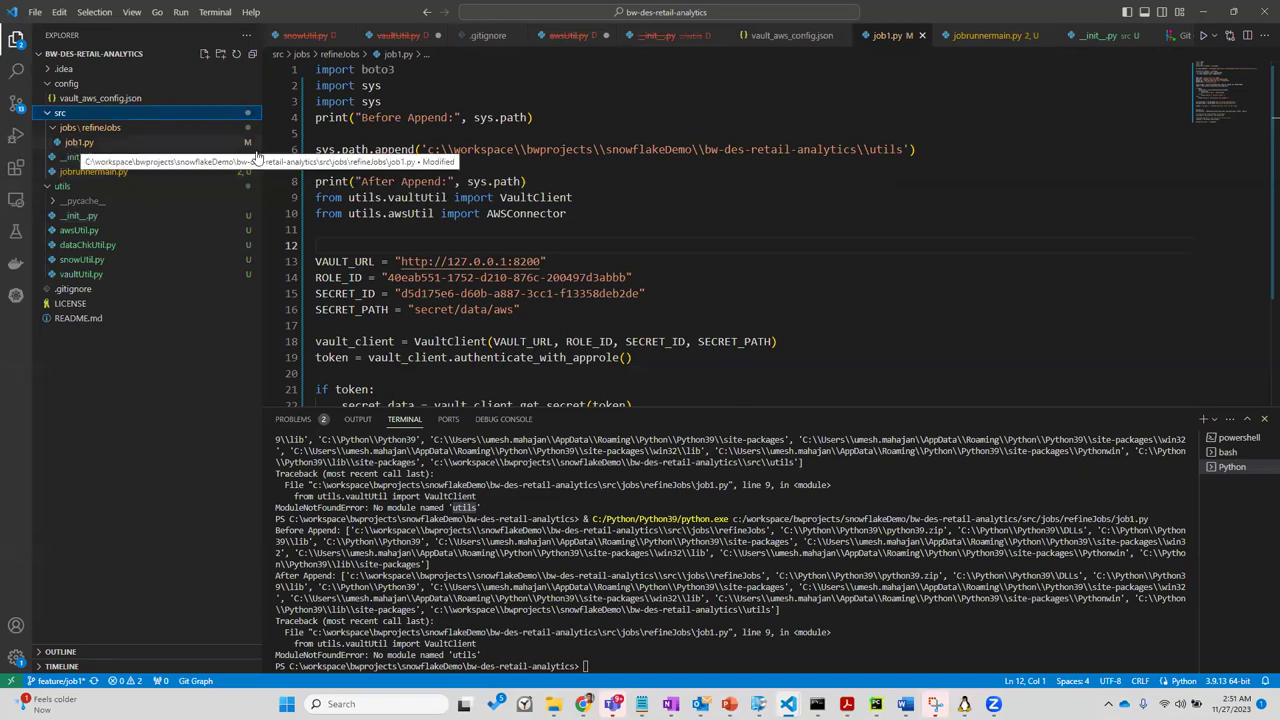
# Delete the duplicate import sys line near the top of job1.py.
pyautogui.click(399, 102)
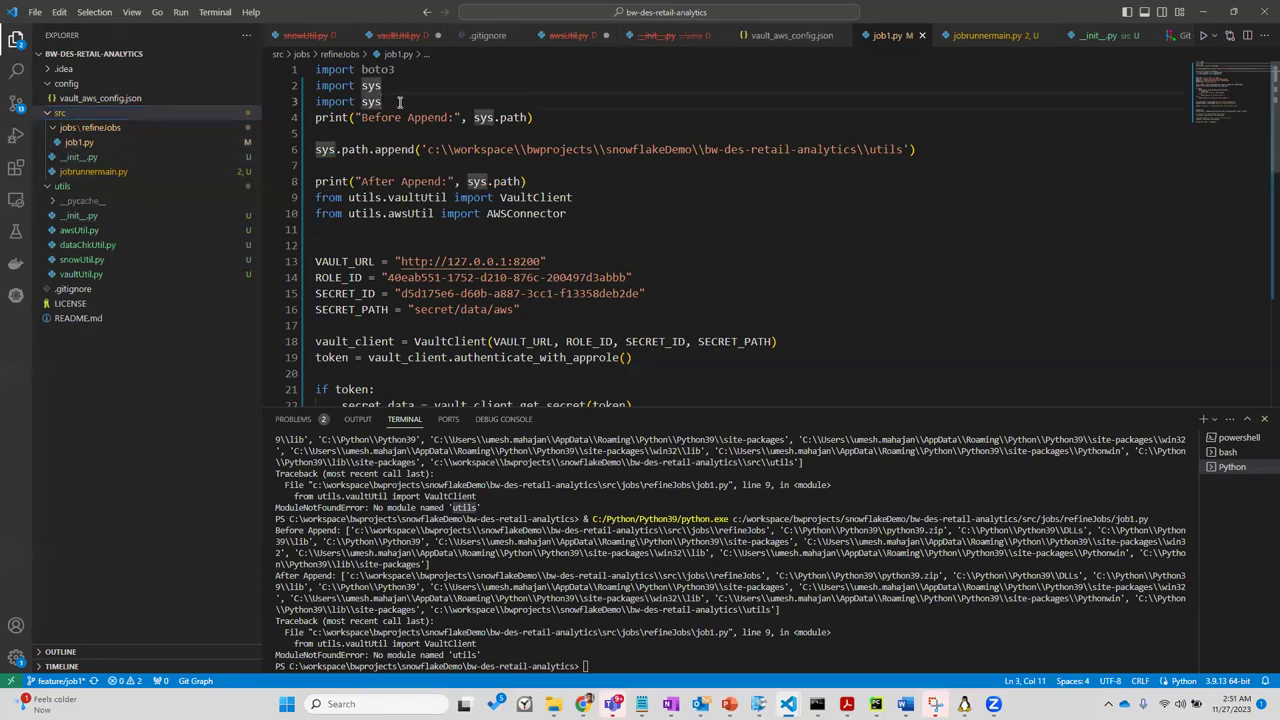
pyautogui.press('BackSpace')
pyautogui.press('BackSpace')
pyautogui.press('BackSpace')
pyautogui.press('BackSpace')
pyautogui.hotkey('shift', 'Home')
pyautogui.write('i')
pyautogui.press('BackSpace')
pyautogui.press('BackSpace')
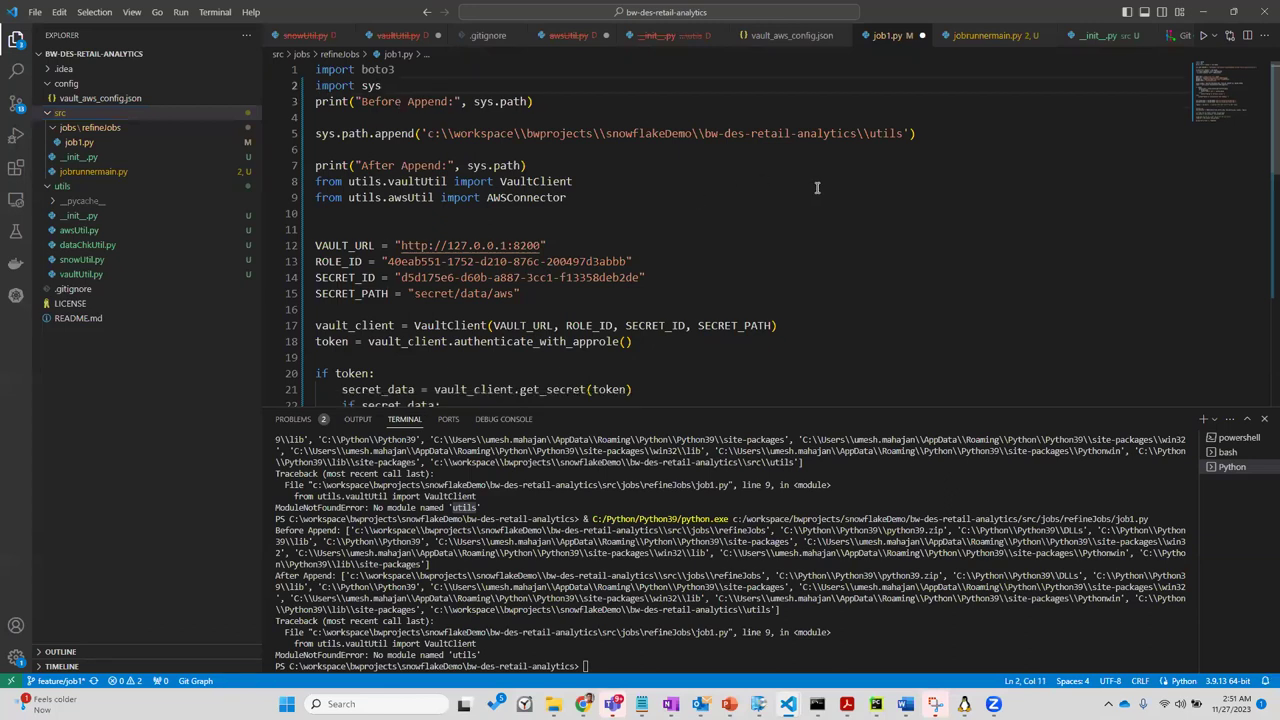
# Remove the empty line below the sys.path.append call in job1.py.
pyautogui.doubleClick(882, 134)
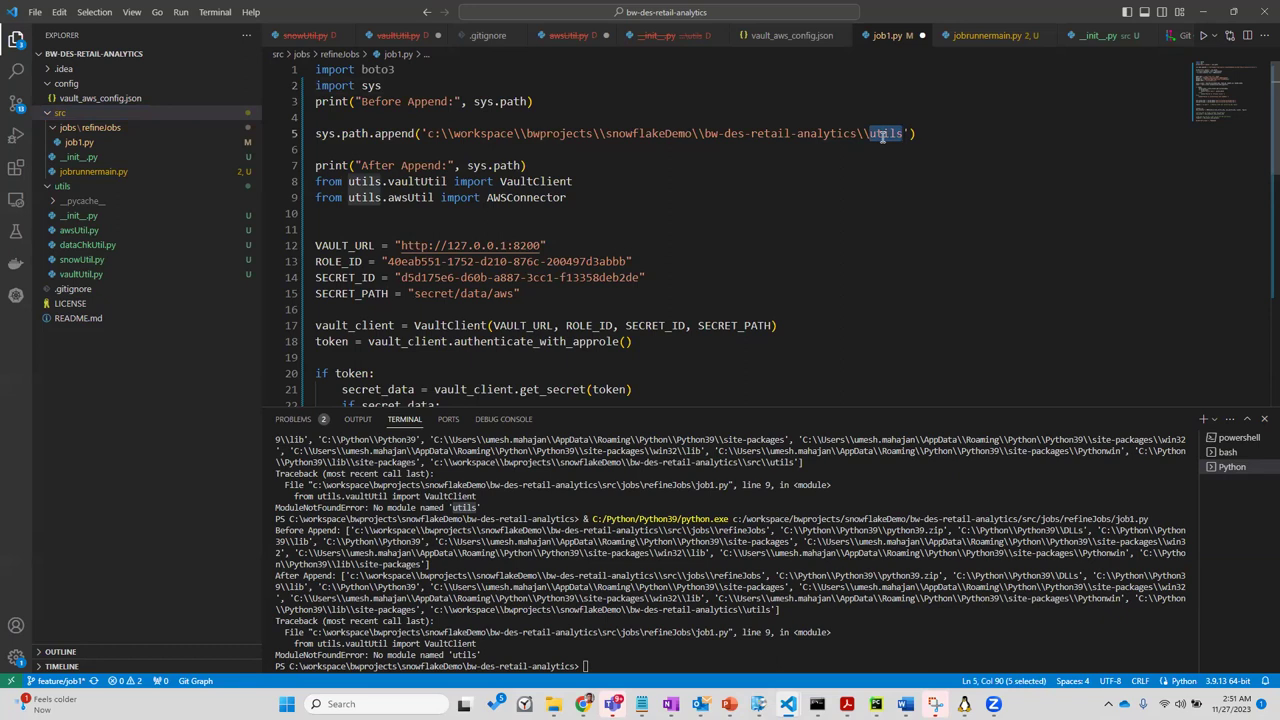
pyautogui.click(378, 149)
pyautogui.write('import')
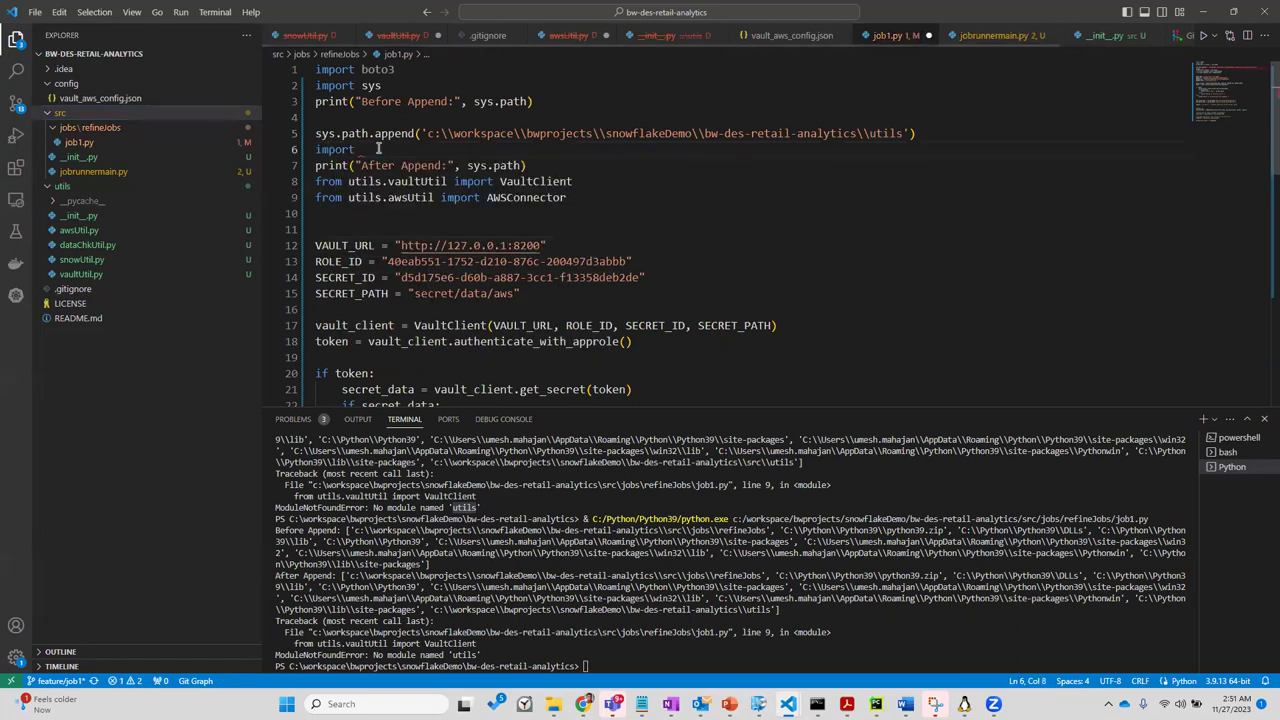
pyautogui.press('BackSpace')
pyautogui.press('BackSpace')
pyautogui.press('BackSpace')
pyautogui.press('BackSpace')
pyautogui.press('BackSpace')
pyautogui.press('BackSpace')
pyautogui.press('BackSpace')
pyautogui.press('BackSpace')
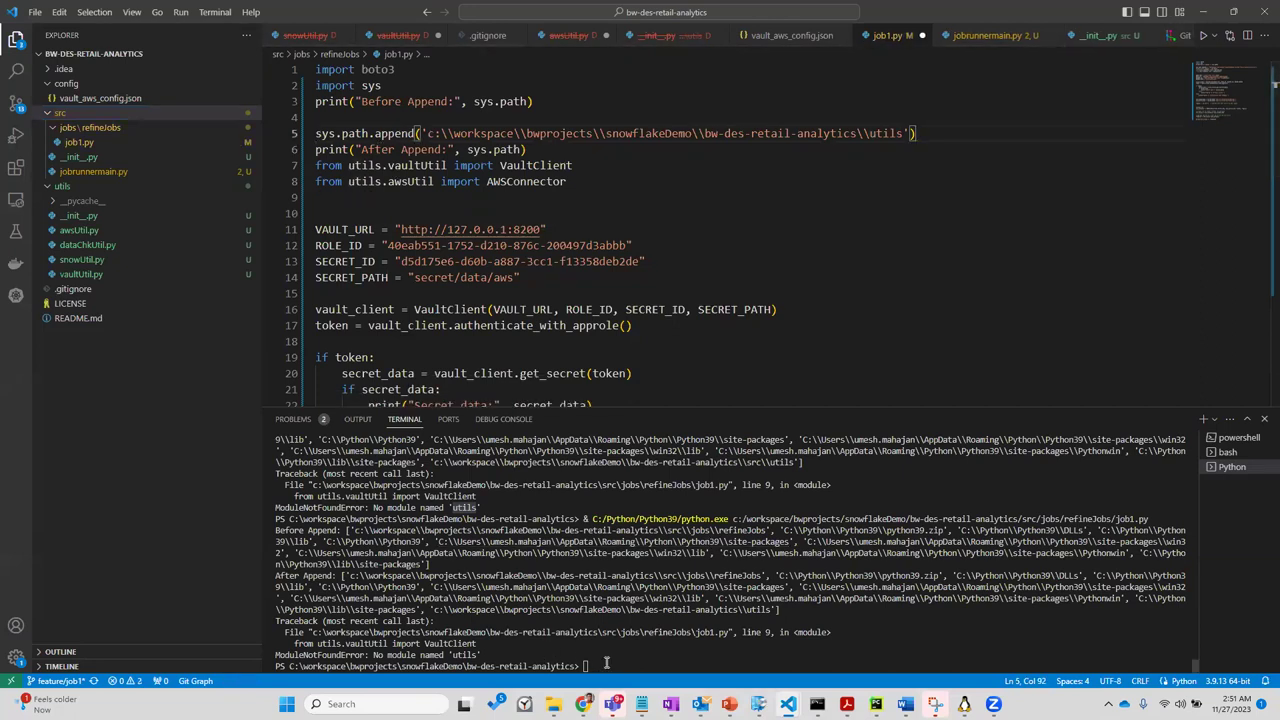
pyautogui.click(711, 655)
pyautogui.click(1028, 304)
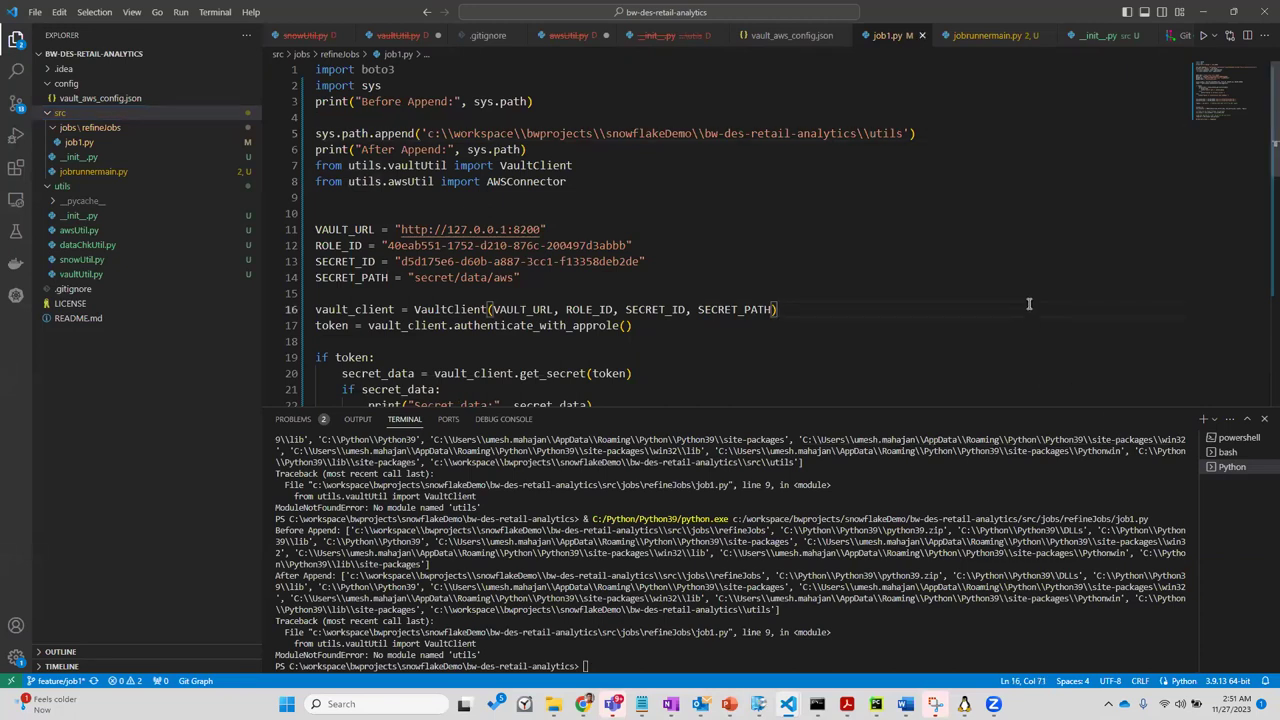
pyautogui.click(962, 655)
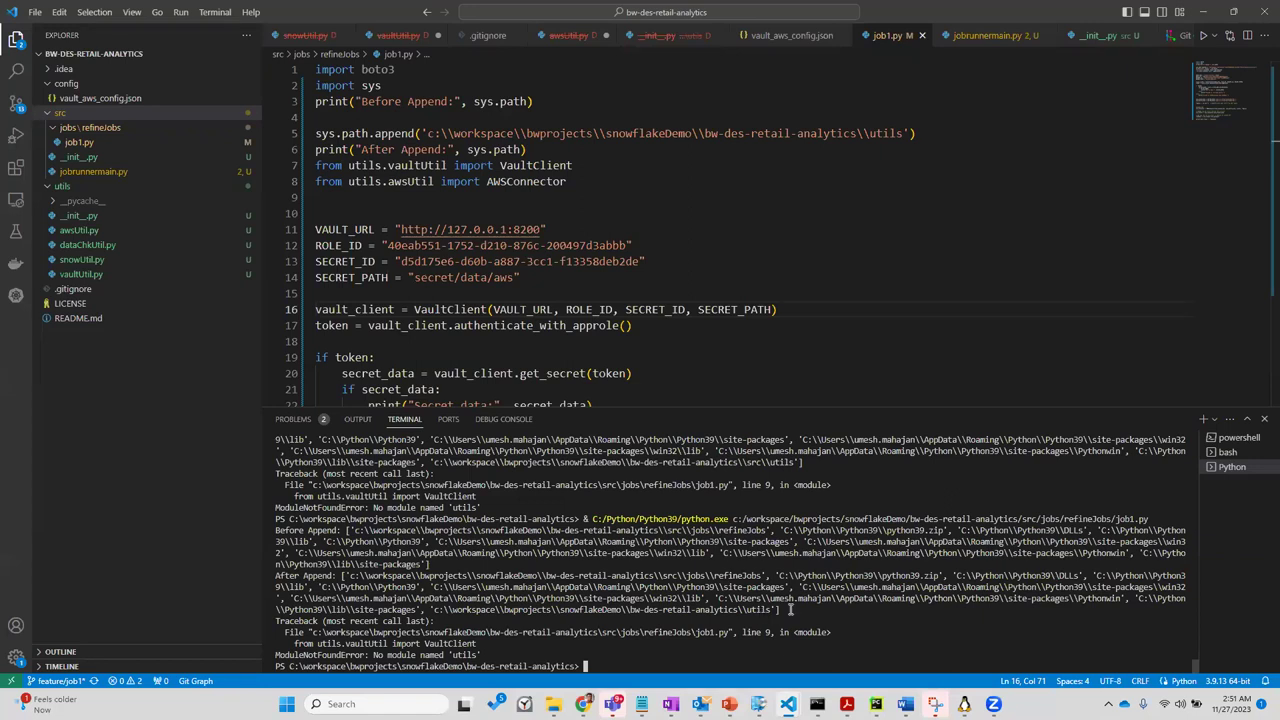
# Rerun the recalled python job1.py command in the terminal.
pyautogui.press('Up')
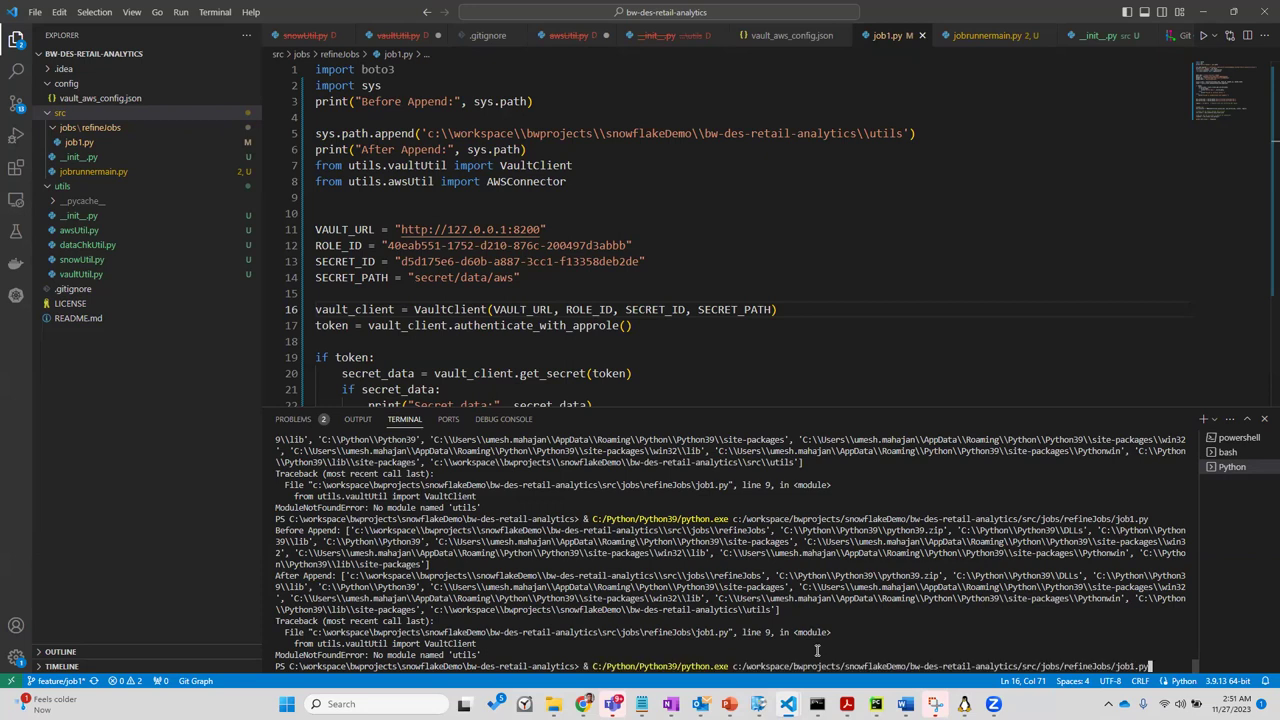
pyautogui.press('Return')
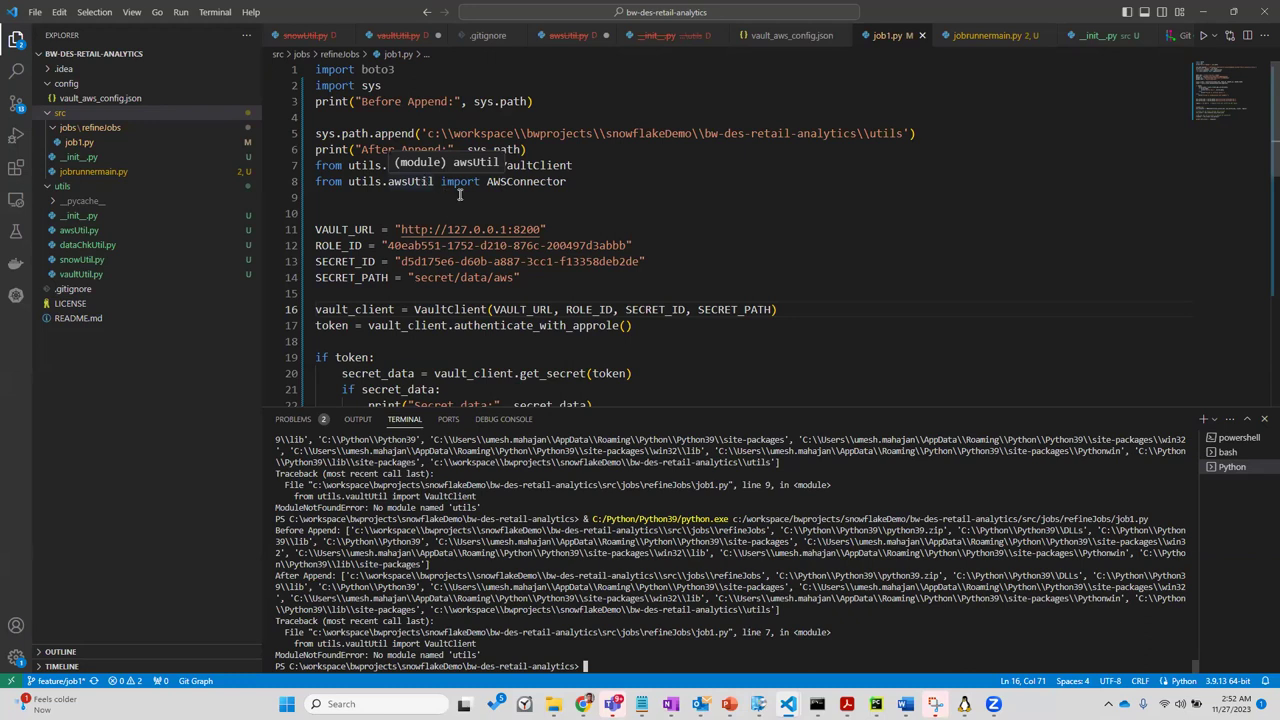
pyautogui.click(462, 197)
pyautogui.press('Up')
pyautogui.press('Up')
pyautogui.press('Up')
pyautogui.press('Up')
pyautogui.press('Up')
pyautogui.press('Up')
pyautogui.press('Up')
pyautogui.press('Up')
# Review job1.py's opening lines, then select and copy its entire code.
pyautogui.press('Down')
pyautogui.press('Down')
pyautogui.press('Down')
pyautogui.press('Down')
pyautogui.press('Down')
pyautogui.press('Down')
pyautogui.press('Down')
pyautogui.press('Down')
pyautogui.press('Down')
pyautogui.press('Down')
pyautogui.press('Down')
pyautogui.press('Down')
pyautogui.press('Down')
pyautogui.press('Down')
pyautogui.press('Down')
pyautogui.press('Down')
pyautogui.press('Down')
pyautogui.press('Down')
pyautogui.press('Down')
pyautogui.press('Down')
pyautogui.press('Down')
pyautogui.press('Down')
pyautogui.press('Down')
pyautogui.press('Down')
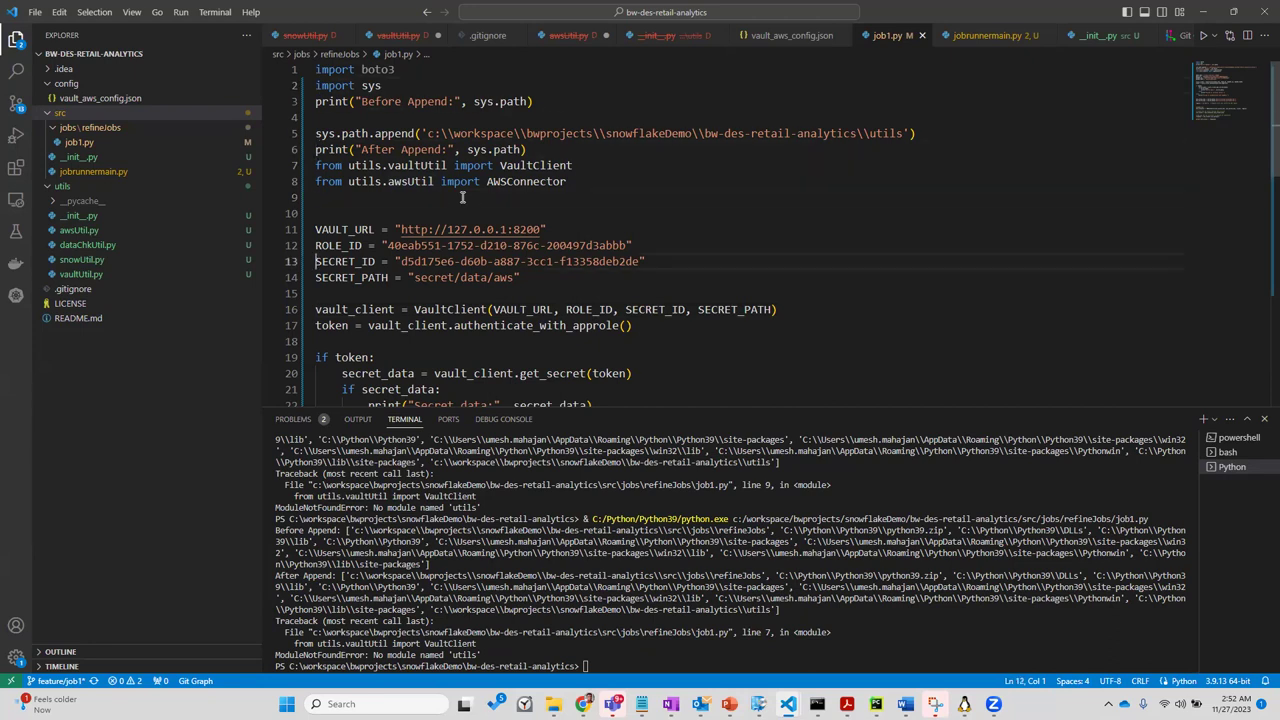
pyautogui.press('Down')
pyautogui.press('Down')
pyautogui.press('Down')
pyautogui.press('Down')
pyautogui.press('Down')
pyautogui.press('Down')
pyautogui.press('Down')
pyautogui.press('Down')
pyautogui.press('Down')
pyautogui.press('Down')
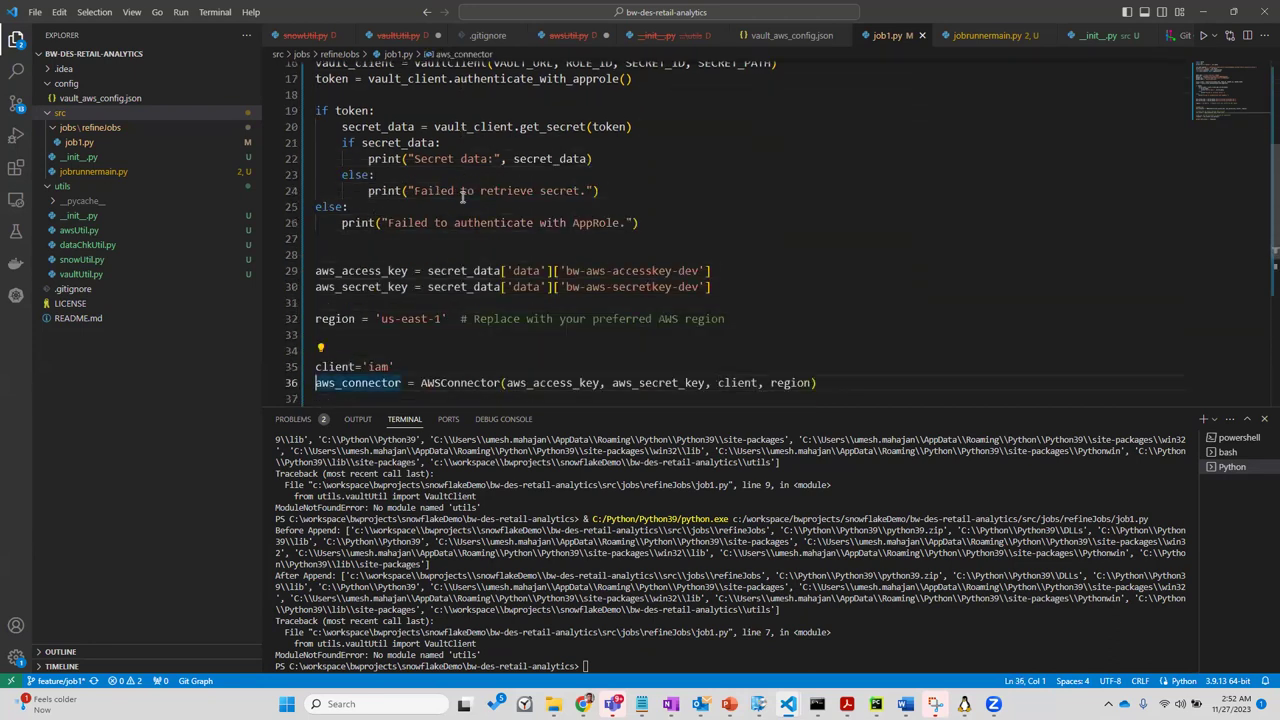
pyautogui.press('Up')
pyautogui.press('Up')
pyautogui.press('Up')
pyautogui.press('Up')
pyautogui.press('Up')
pyautogui.press('Up')
pyautogui.press('Up')
pyautogui.press('Up')
pyautogui.press('Up')
pyautogui.press('Up')
pyautogui.press('Up')
pyautogui.press('Up')
pyautogui.press('Up')
pyautogui.press('Up')
pyautogui.press('Up')
pyautogui.press('Up')
pyautogui.press('Up')
pyautogui.press('Up')
pyautogui.press('Up')
pyautogui.press('Up')
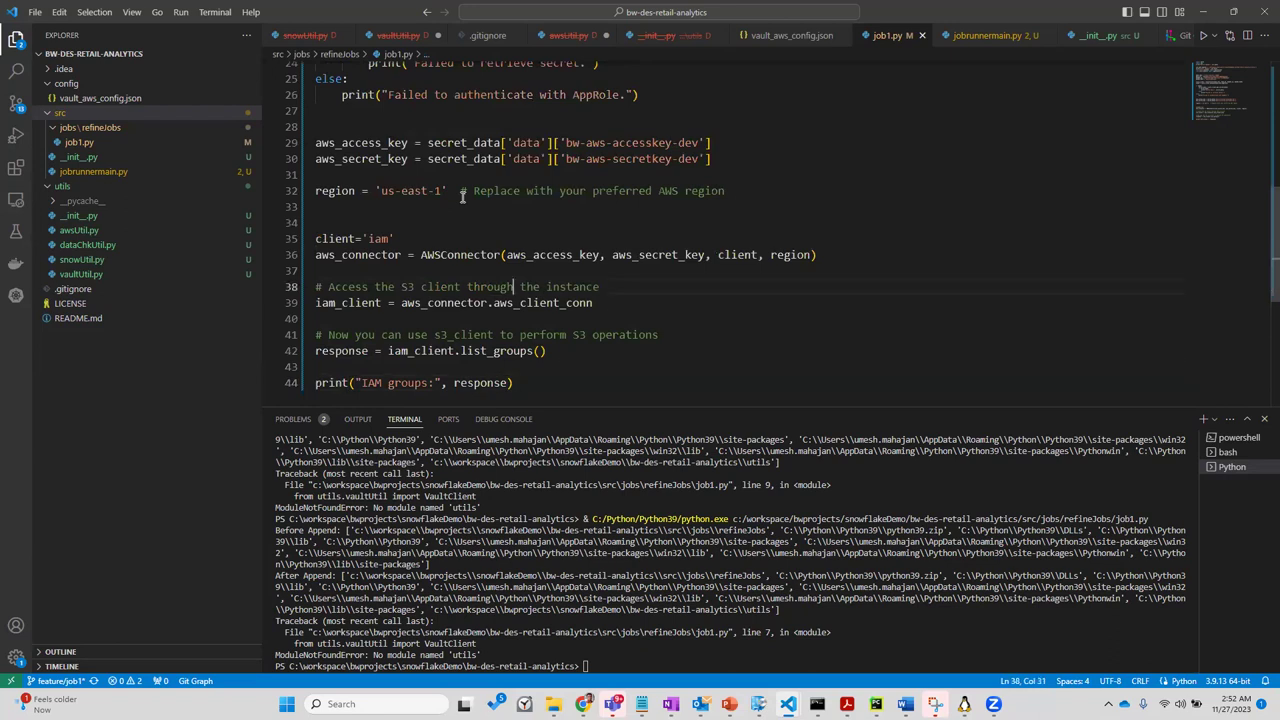
pyautogui.press('Down')
pyautogui.press('Down')
pyautogui.press('Down')
pyautogui.press('Down')
pyautogui.press('Up')
pyautogui.press('Up')
pyautogui.press('Up')
pyautogui.press('Up')
pyautogui.press('Up')
pyautogui.click(557, 236)
pyautogui.hotkey('ctrl', 'a')
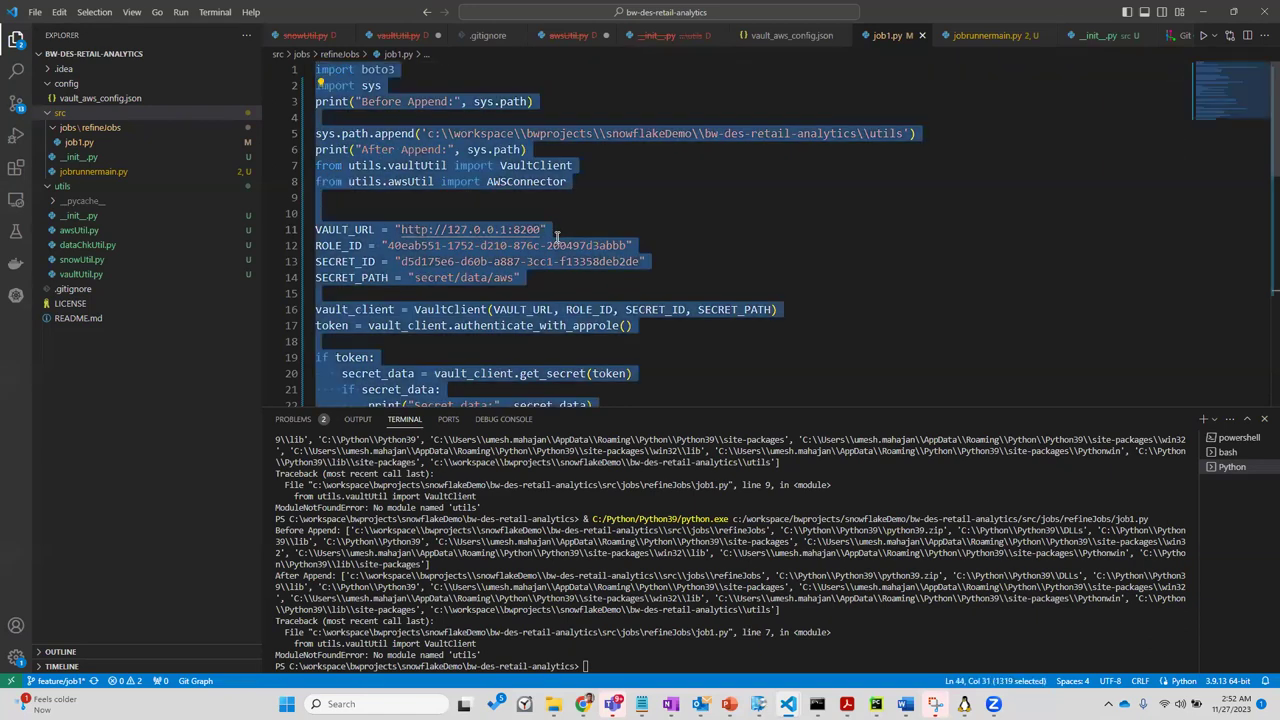
pyautogui.click(70, 186)
pyautogui.click(84, 189)
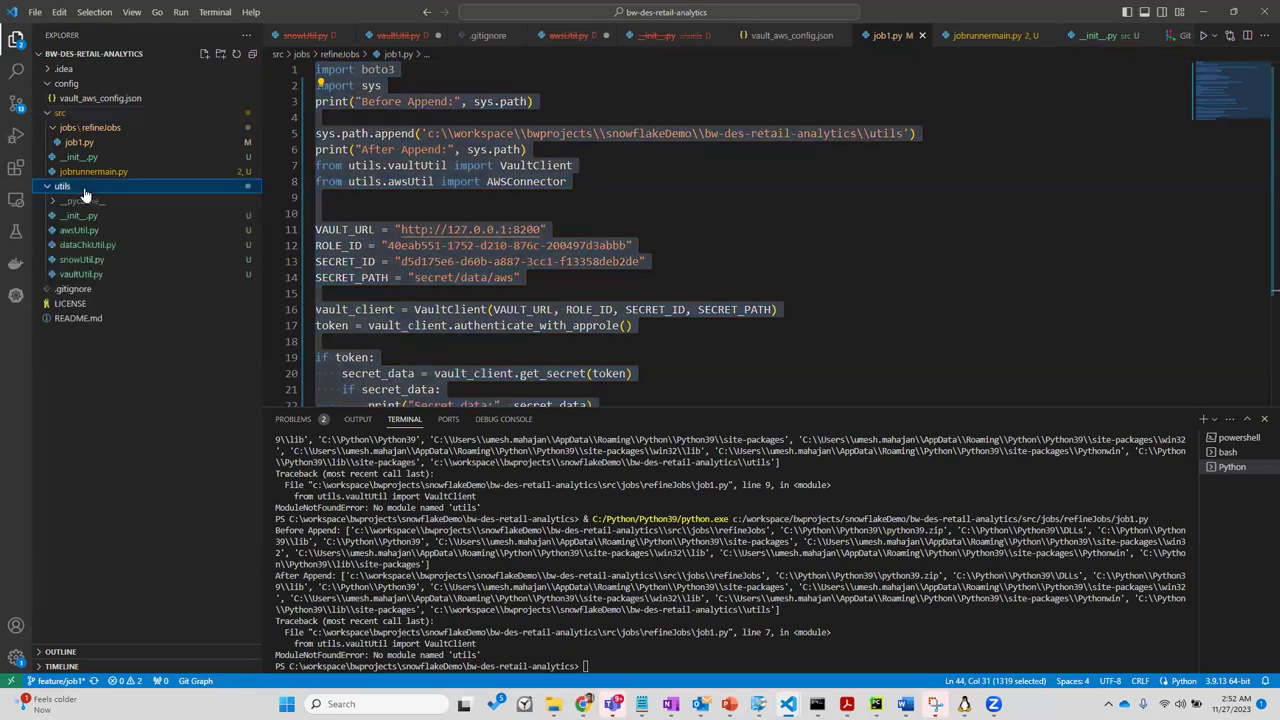
# Create job1copy.py in the utils folder and paste job1.py's code into it.
pyautogui.click(204, 55)
pyautogui.write('job1copy.p')
pyautogui.press('Return')
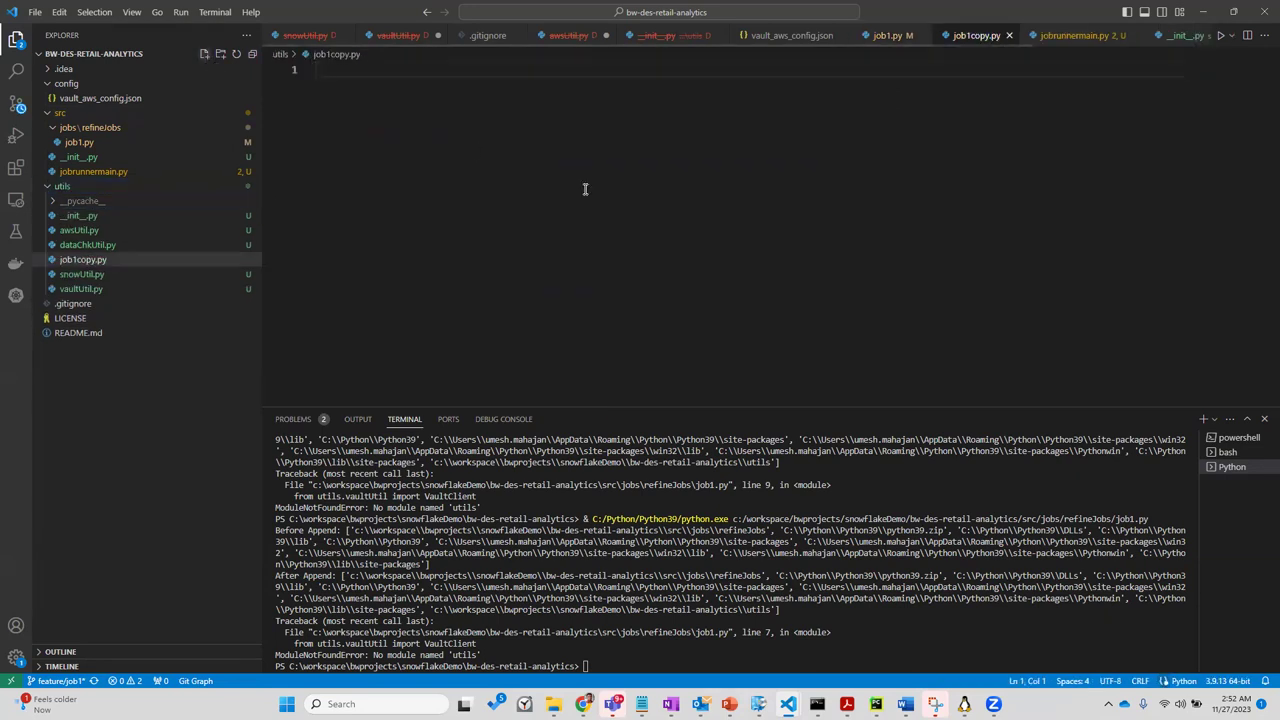
pyautogui.hotkey('ctrl', 'v')
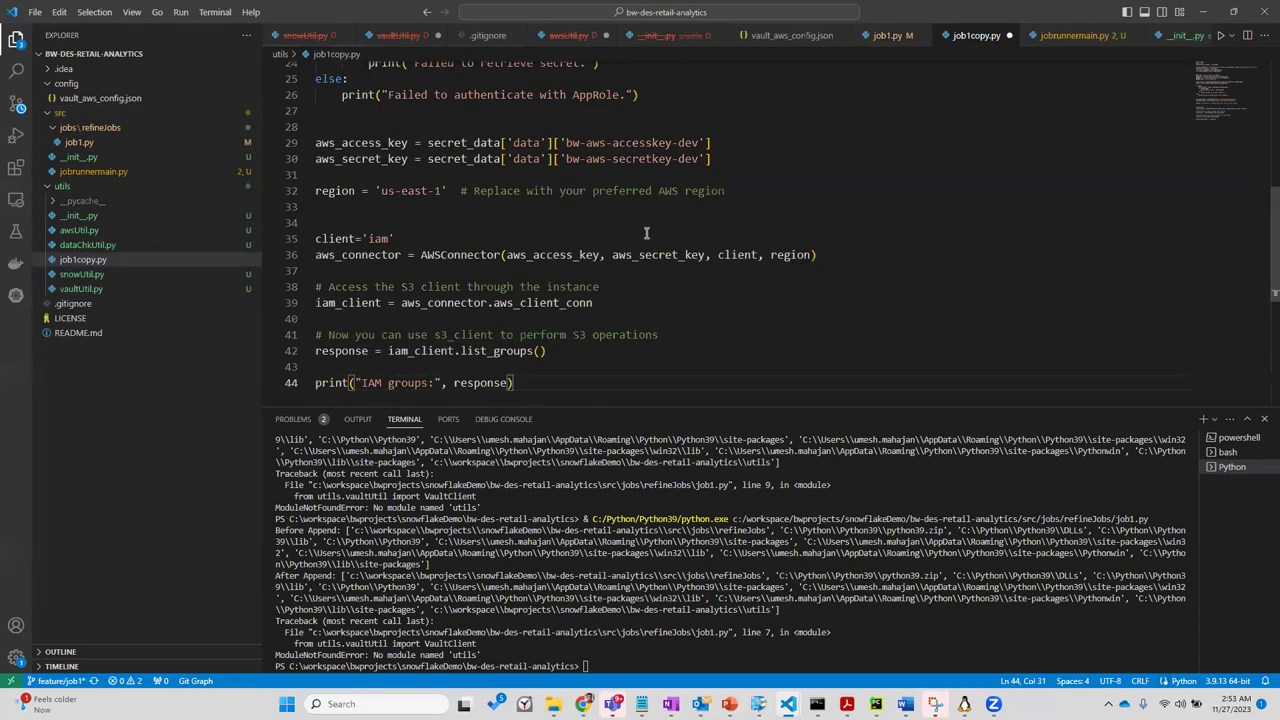
pyautogui.press('pageup')
pyautogui.press('pageup')
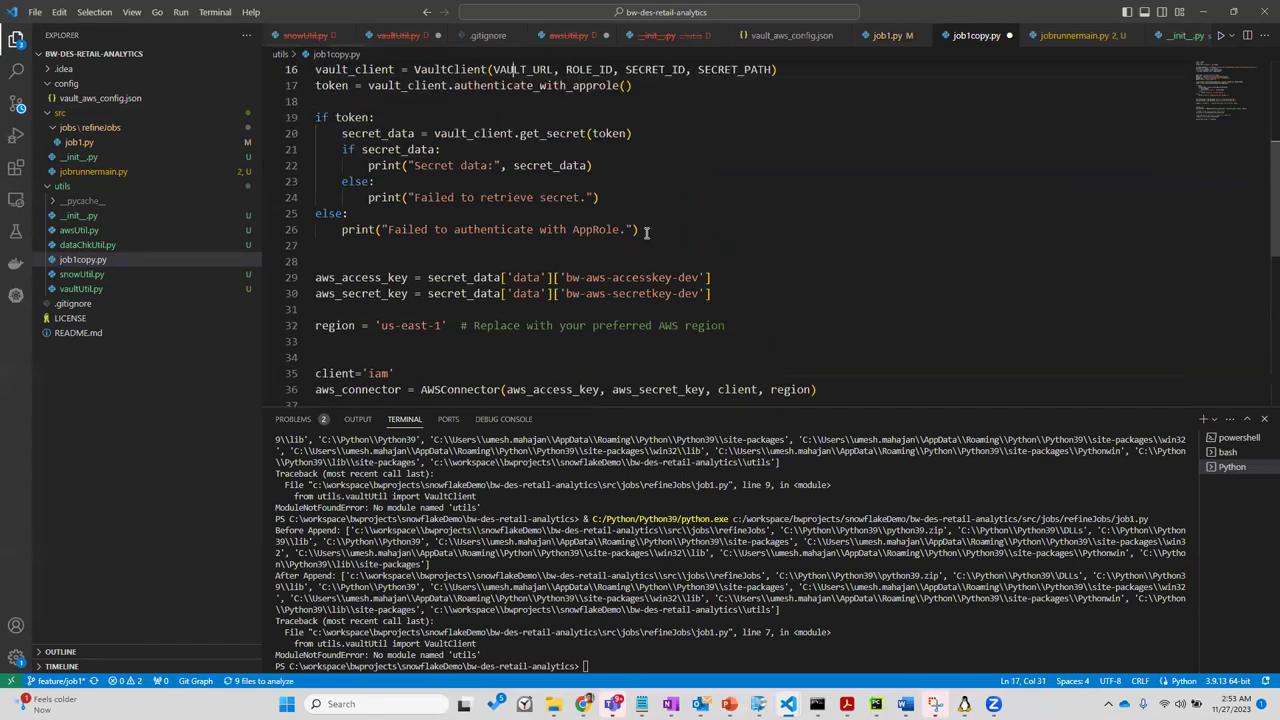
pyautogui.hotkey('ctrl', 'Home')
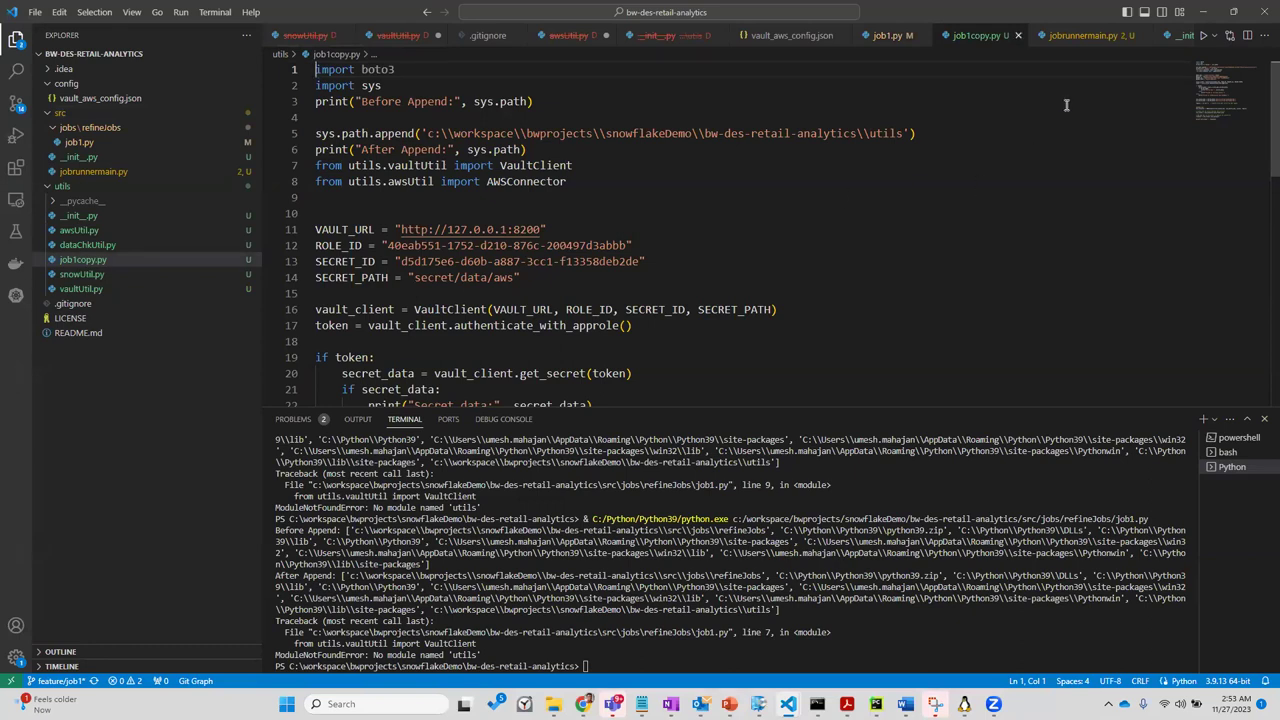
# Run job1copy.py, comment out lines 3–6 with Ctrl+/, save, and run it again.
pyautogui.click(1199, 41)
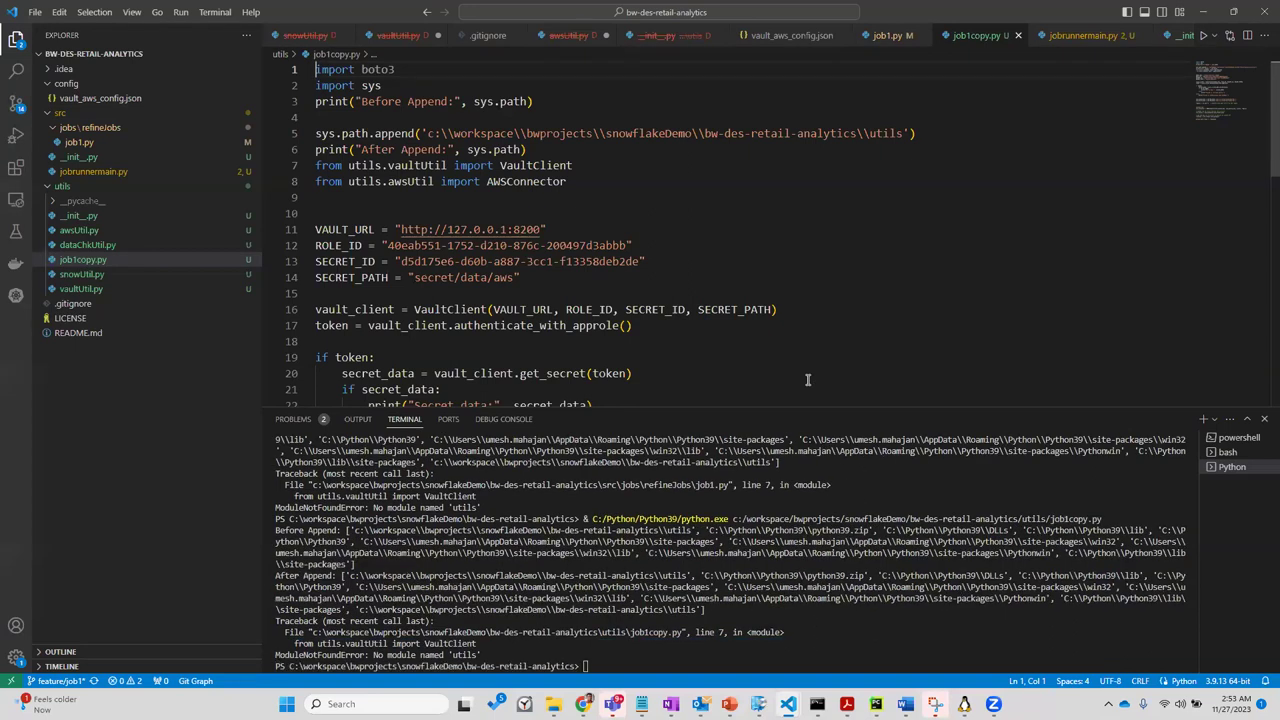
pyautogui.click(759, 281)
pyautogui.click(316, 101)
pyautogui.hotkey('shift', 'Down')
pyautogui.hotkey('shift', 'Down')
pyautogui.hotkey('shift', 'Down')
pyautogui.hotkey('shift', 'Down')
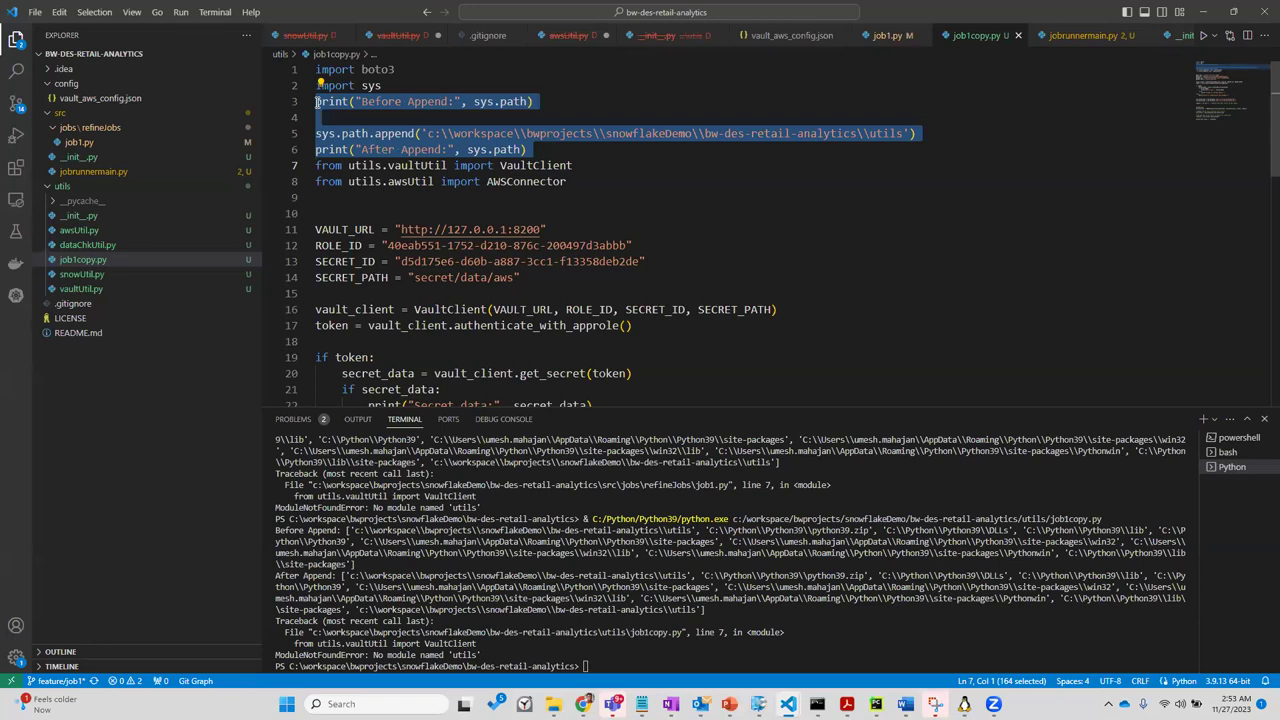
pyautogui.hotkey('ctrl', '/')
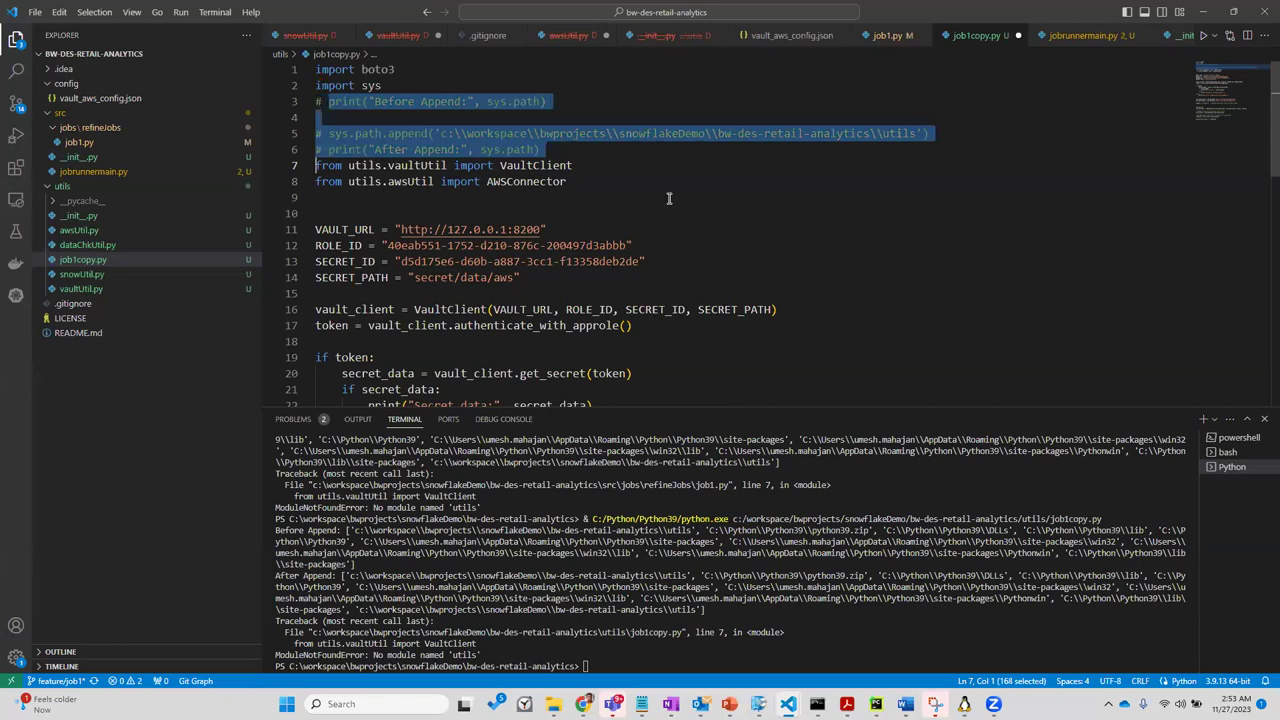
pyautogui.click(669, 198)
pyautogui.hotkey('ctrl', 's')
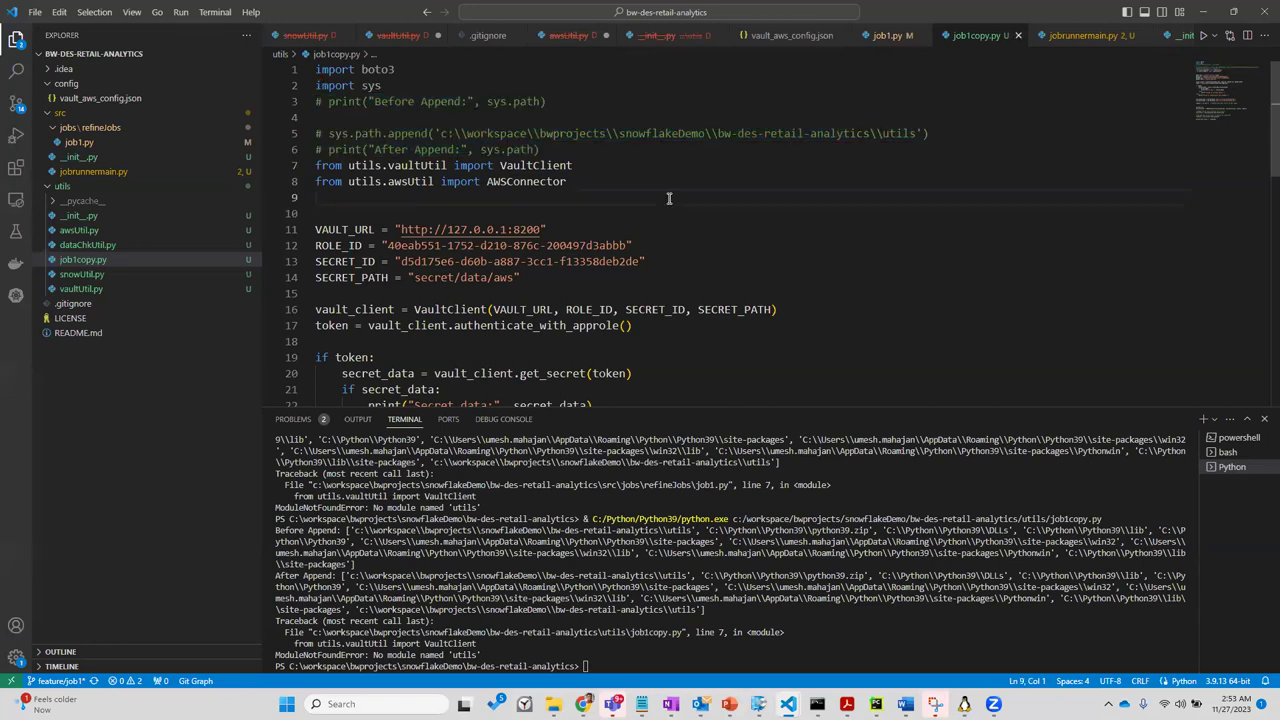
pyautogui.click(697, 226)
pyautogui.click(1202, 36)
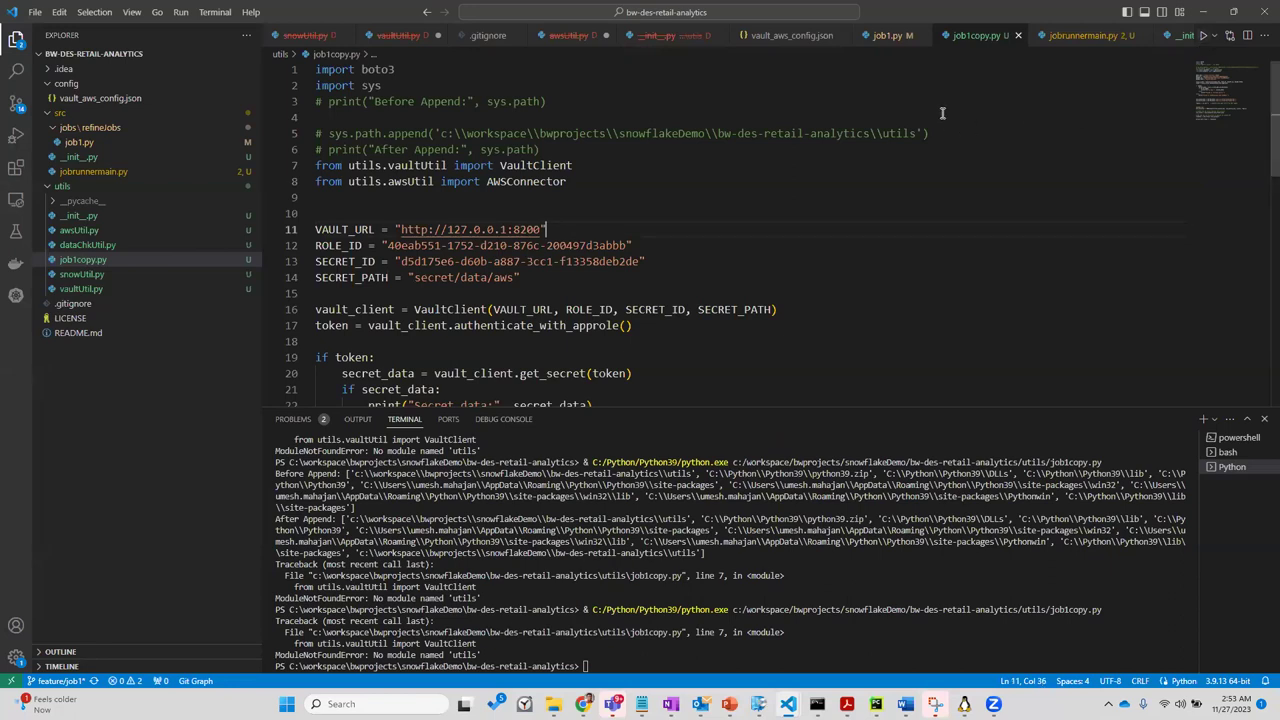
# Add import utils on line 4 of job1copy.py, save, and run it.
pyautogui.click(407, 118)
pyautogui.write('import u')
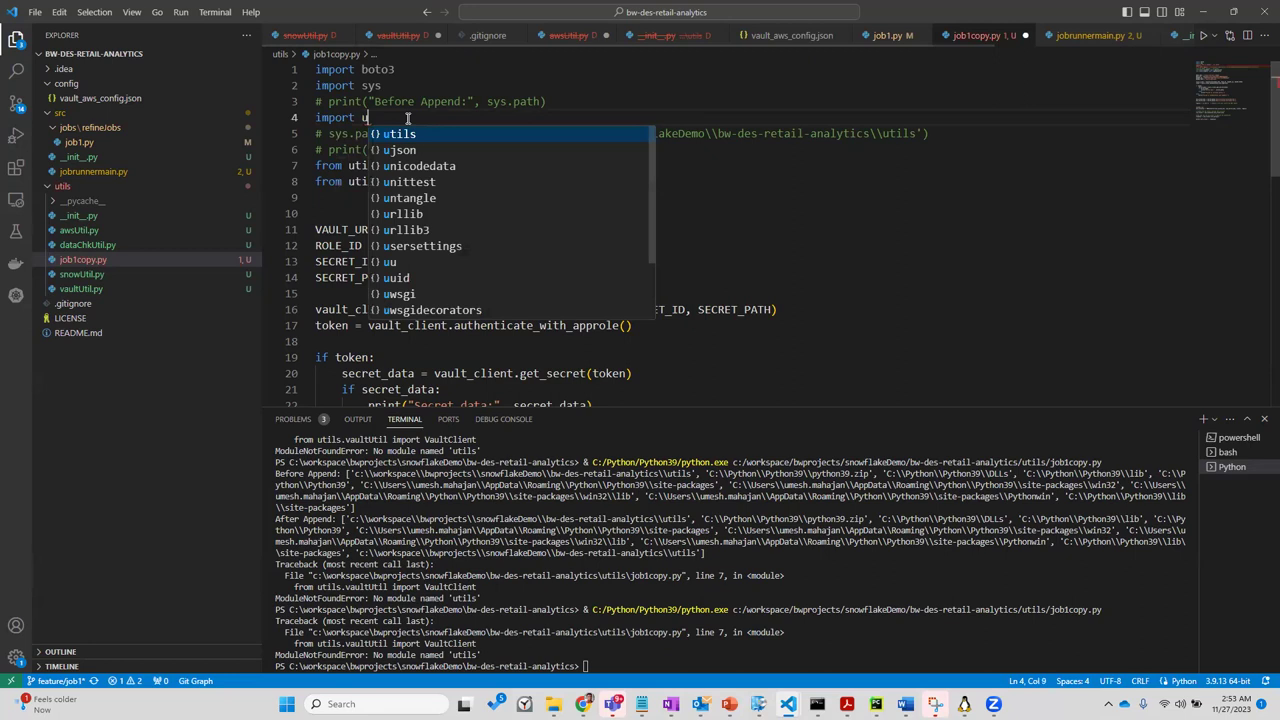
pyautogui.press('Return')
pyautogui.hotkey('ctrl', 's')
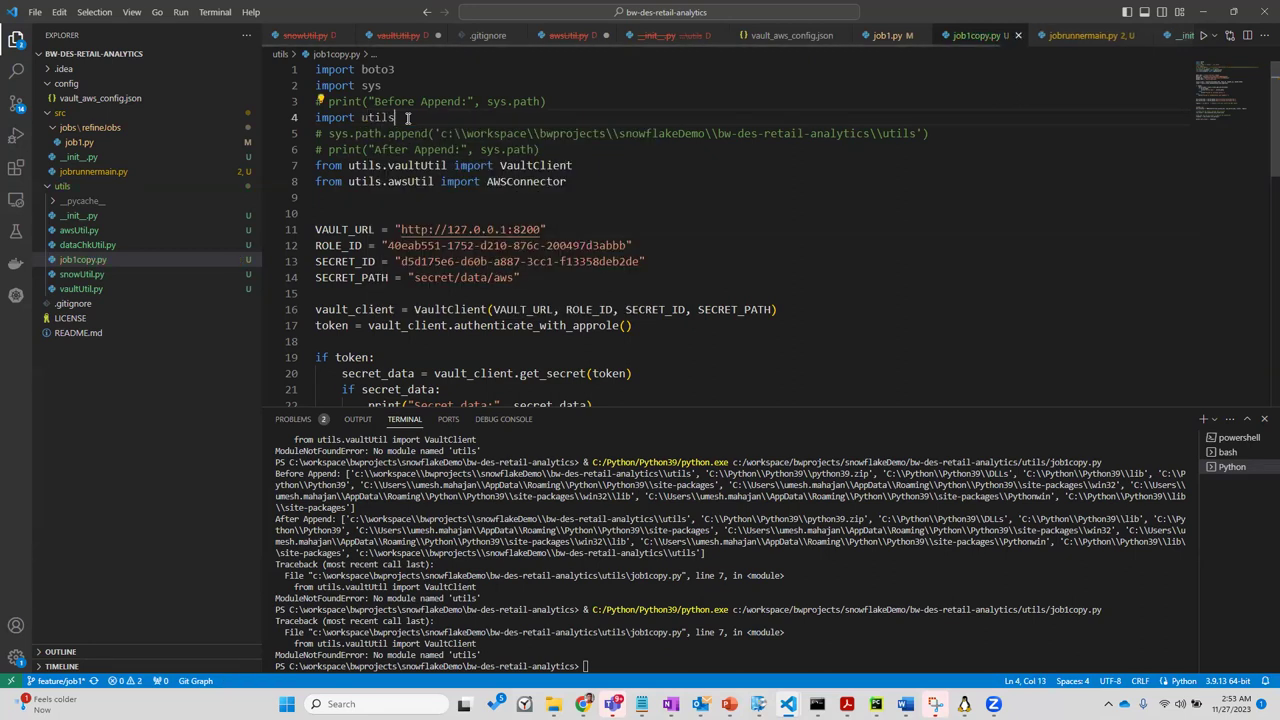
pyautogui.click(1207, 40)
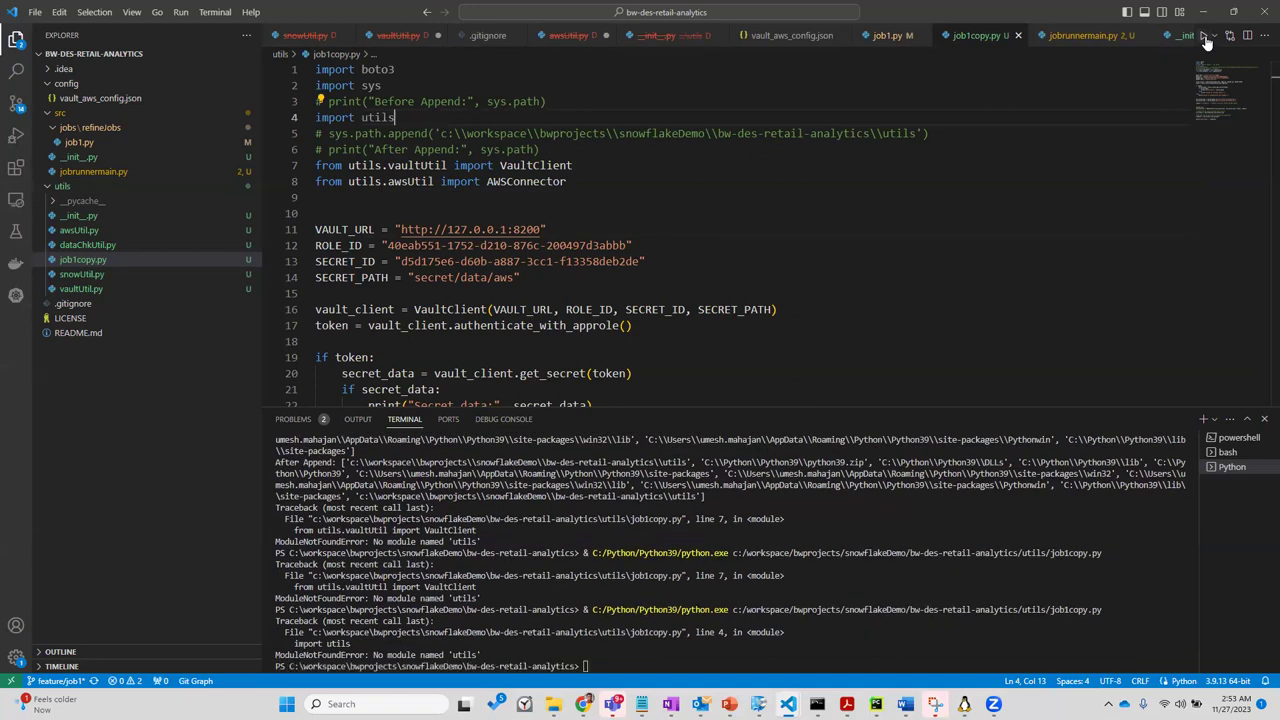
# Drop the utils. prefix from the vaultUtil and awsUtil imports on lines 7–8, save, and run.
pyautogui.doubleClick(381, 117)
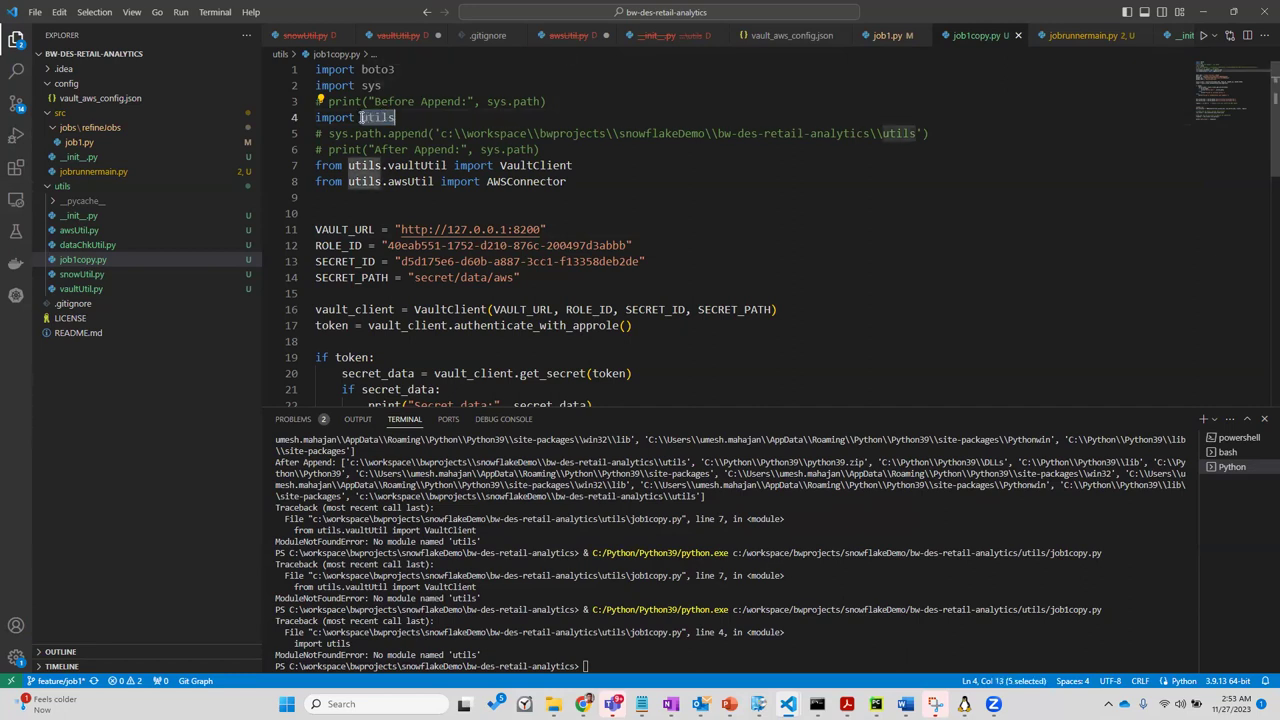
pyautogui.click(361, 117)
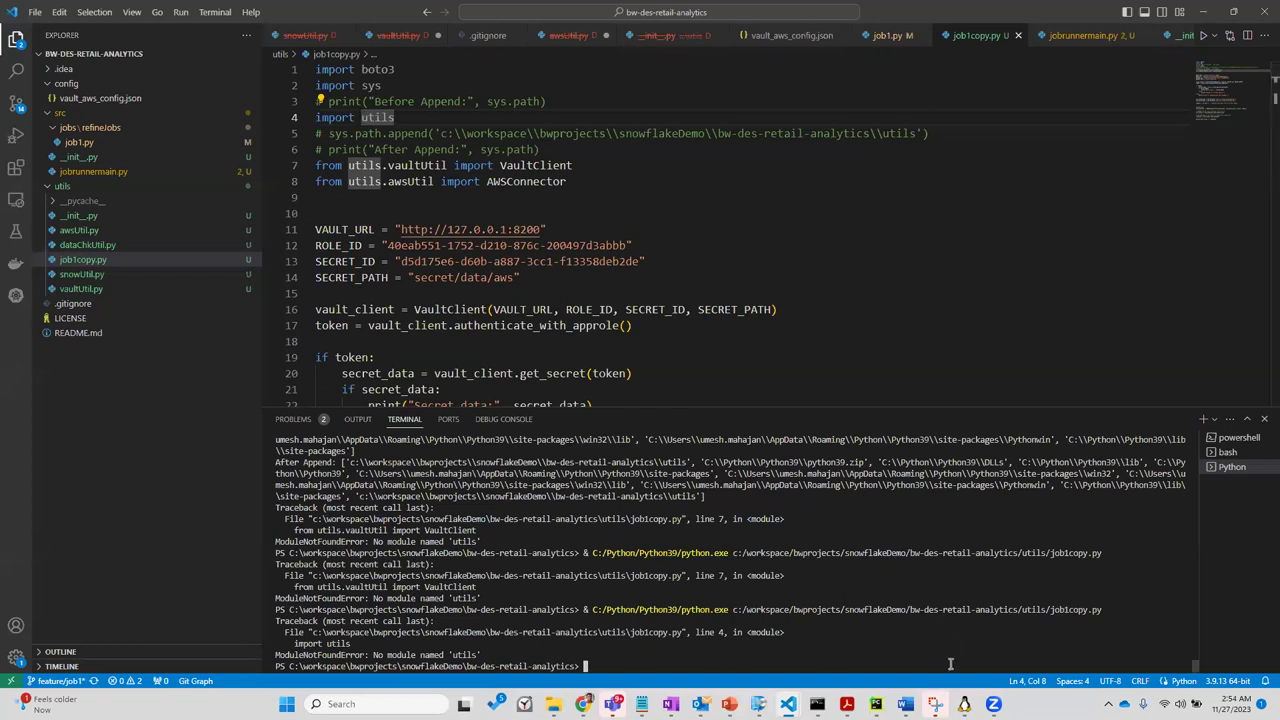
pyautogui.press('Up')
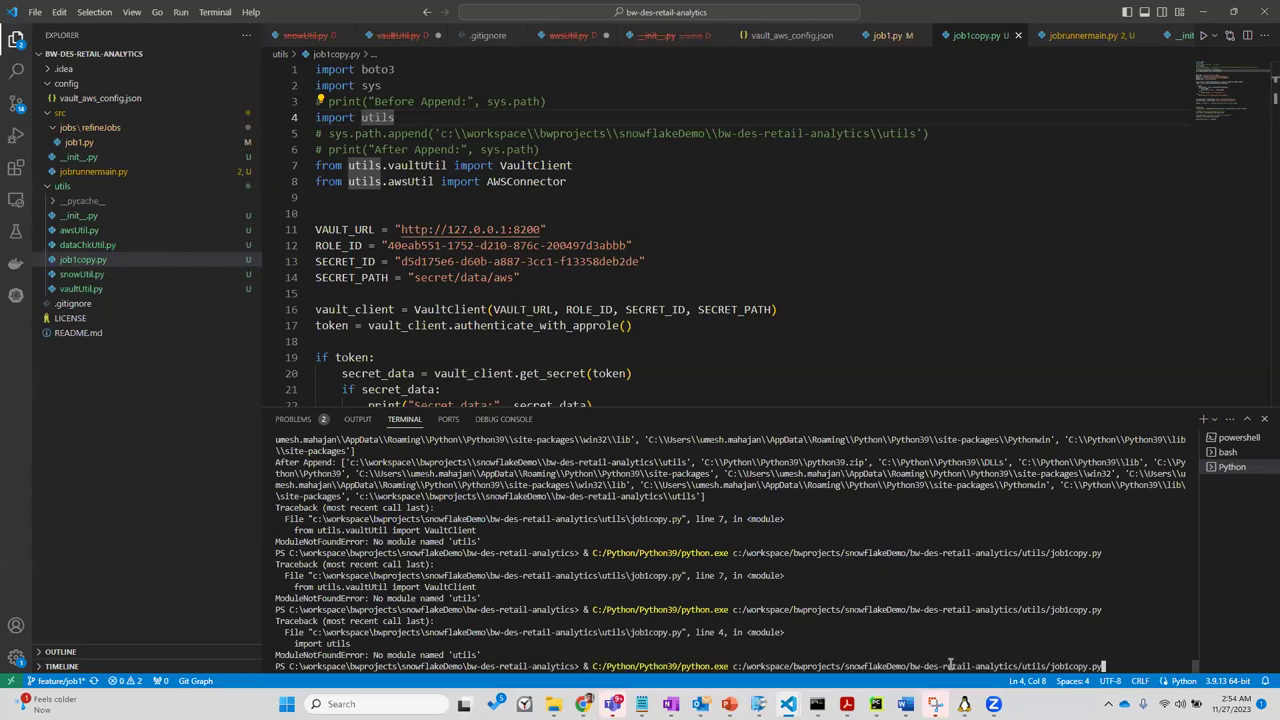
pyautogui.click(822, 280)
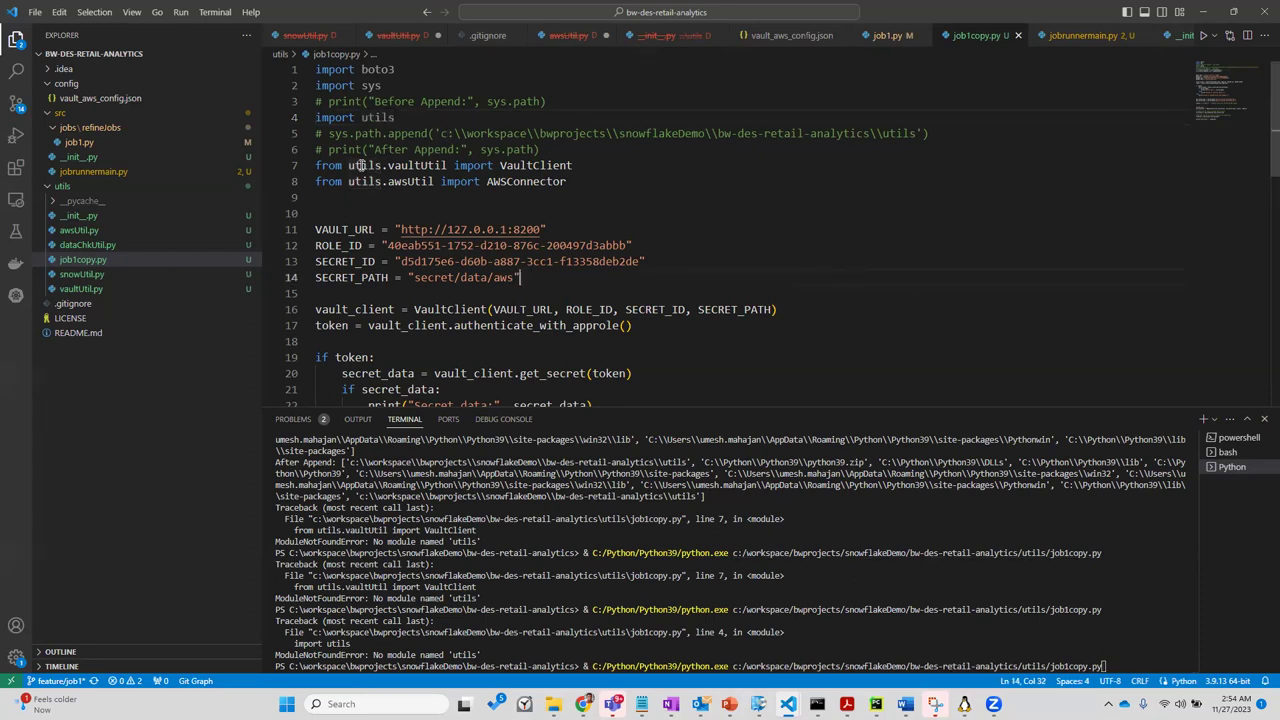
pyautogui.doubleClick(365, 166)
pyautogui.press('Delete')
pyautogui.press('Delete')
pyautogui.press('Down')
pyautogui.hotkey('shift', 'Right')
pyautogui.hotkey('shift', 'Right')
pyautogui.hotkey('shift', 'Right')
pyautogui.hotkey('shift', 'Right')
pyautogui.press('Delete')
pyautogui.press('Delete')
pyautogui.press('Delete')
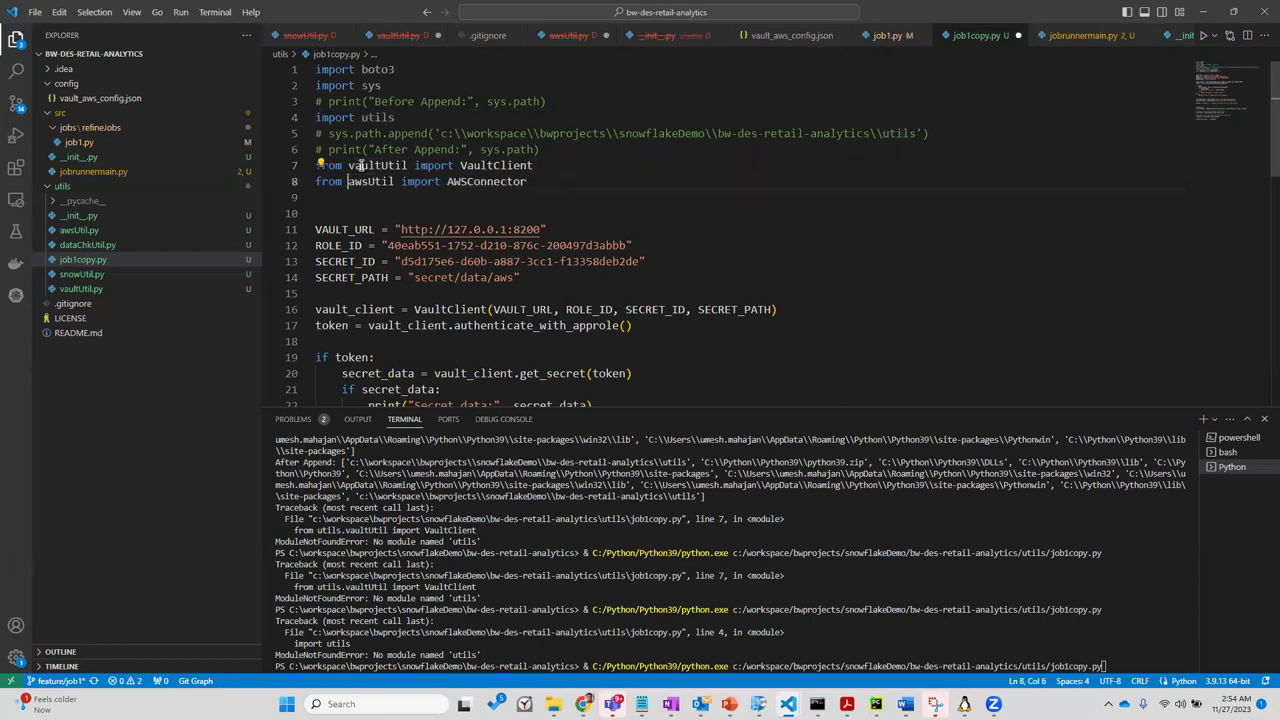
pyautogui.hotkey('ctrl', 's')
pyautogui.click(872, 210)
pyautogui.click(1205, 37)
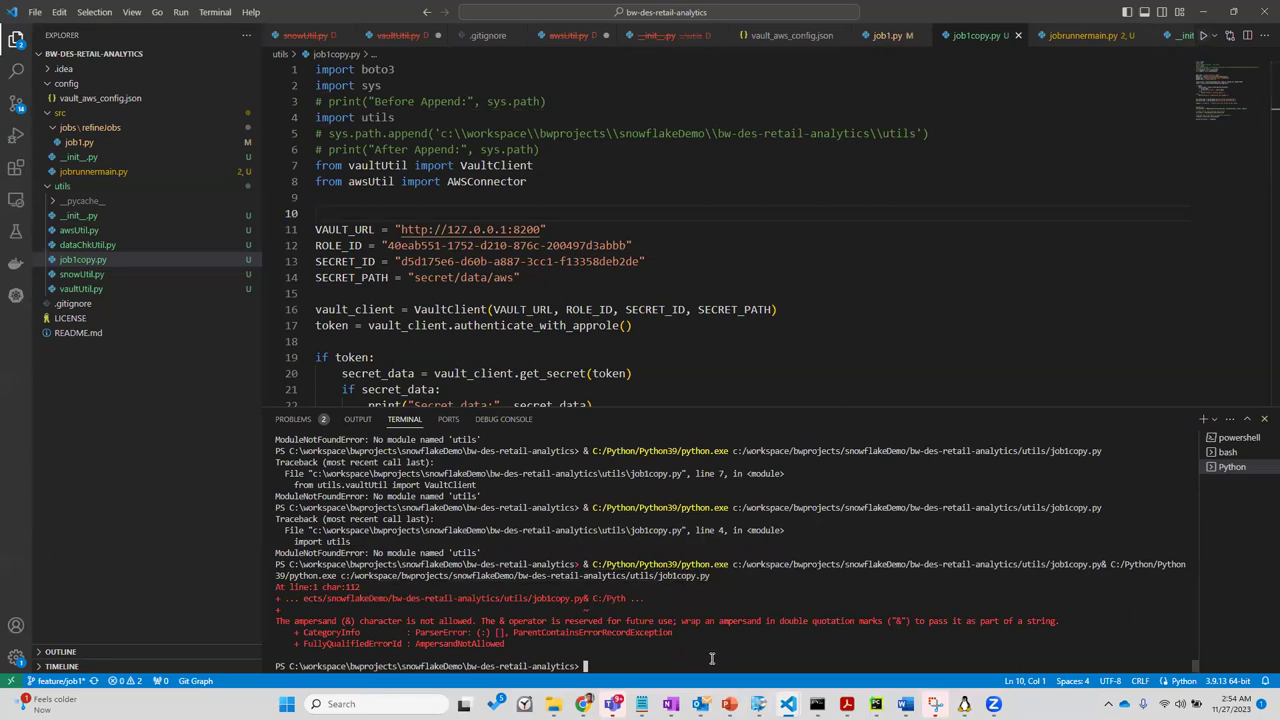
# Trim the duplicated terminal command back to a valid python run and execute it.
pyautogui.press('Up')
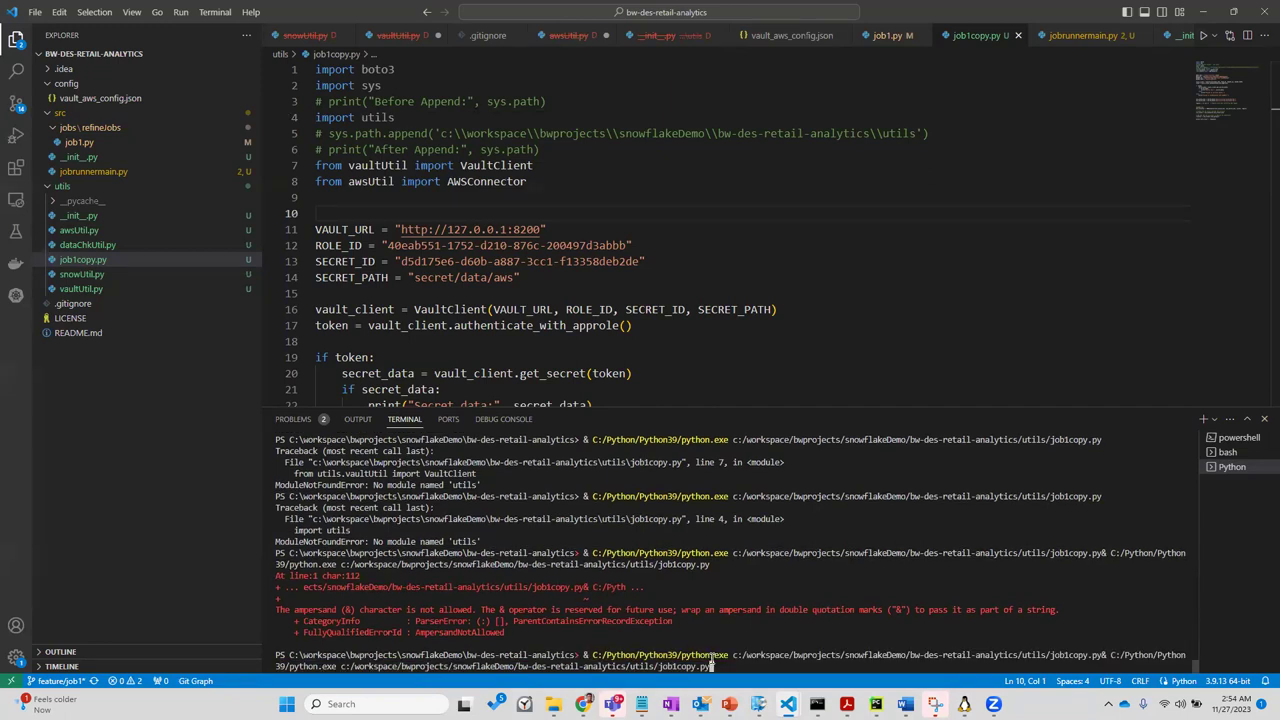
pyautogui.press('BackSpace')
pyautogui.press('BackSpace')
pyautogui.press('BackSpace')
pyautogui.press('BackSpace')
pyautogui.press('BackSpace')
pyautogui.press('BackSpace')
pyautogui.press('BackSpace')
pyautogui.press('BackSpace')
pyautogui.press('BackSpace')
pyautogui.press('BackSpace')
pyautogui.press('BackSpace')
pyautogui.press('BackSpace')
pyautogui.press('BackSpace')
pyautogui.press('BackSpace')
pyautogui.press('BackSpace')
pyautogui.press('BackSpace')
pyautogui.press('BackSpace')
pyautogui.press('BackSpace')
pyautogui.press('BackSpace')
pyautogui.press('BackSpace')
pyautogui.press('BackSpace')
pyautogui.press('BackSpace')
pyautogui.press('BackSpace')
pyautogui.press('BackSpace')
pyautogui.press('BackSpace')
pyautogui.press('BackSpace')
pyautogui.press('BackSpace')
pyautogui.press('BackSpace')
pyautogui.press('BackSpace')
pyautogui.press('BackSpace')
pyautogui.press('BackSpace')
pyautogui.press('BackSpace')
pyautogui.press('BackSpace')
pyautogui.press('BackSpace')
pyautogui.press('BackSpace')
pyautogui.press('BackSpace')
pyautogui.press('BackSpace')
pyautogui.press('BackSpace')
pyautogui.press('BackSpace')
pyautogui.press('BackSpace')
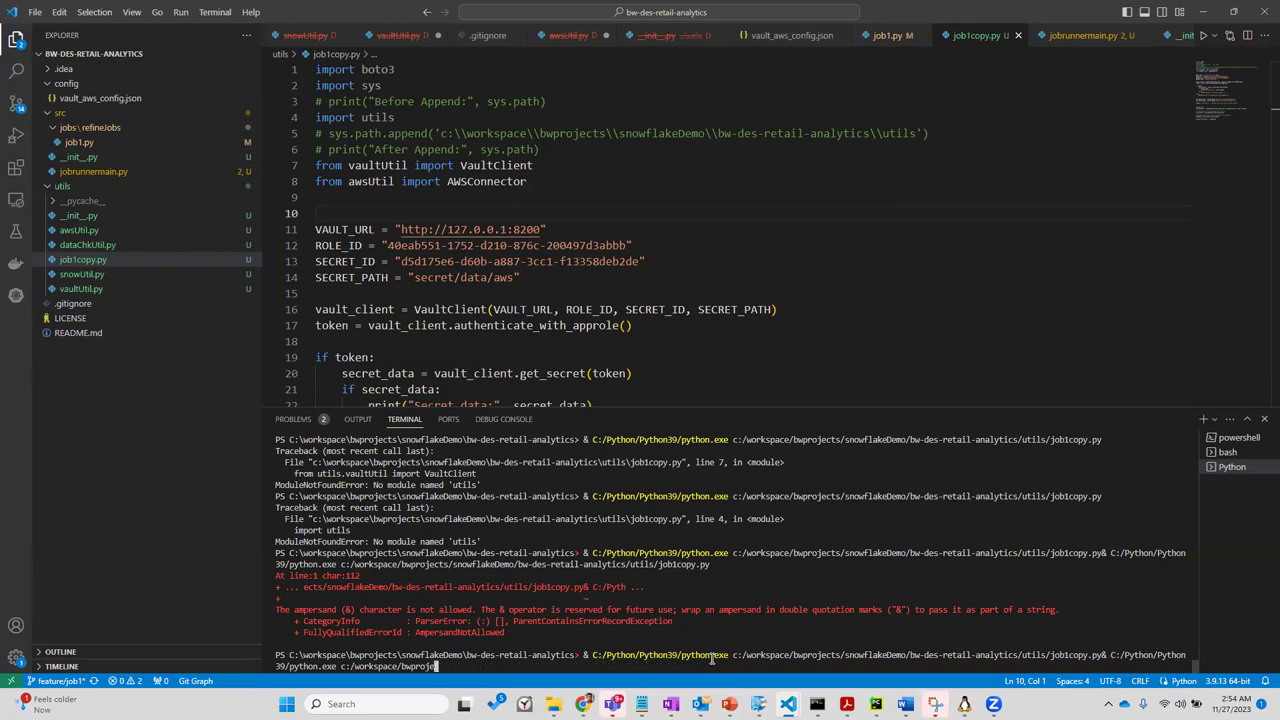
pyautogui.press('BackSpace')
pyautogui.press('BackSpace')
pyautogui.press('BackSpace')
pyautogui.press('BackSpace')
pyautogui.press('BackSpace')
pyautogui.press('BackSpace')
pyautogui.press('BackSpace')
pyautogui.press('BackSpace')
pyautogui.press('BackSpace')
pyautogui.press('BackSpace')
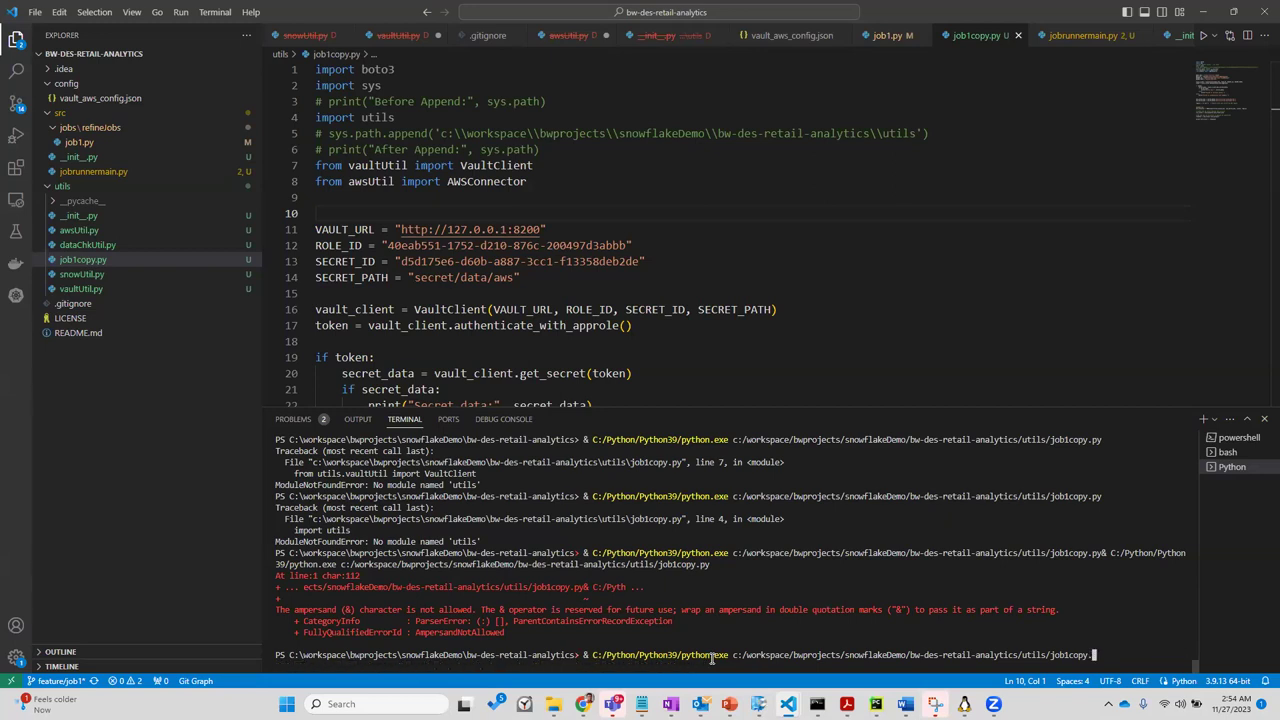
pyautogui.write('py')
pyautogui.press('Return')
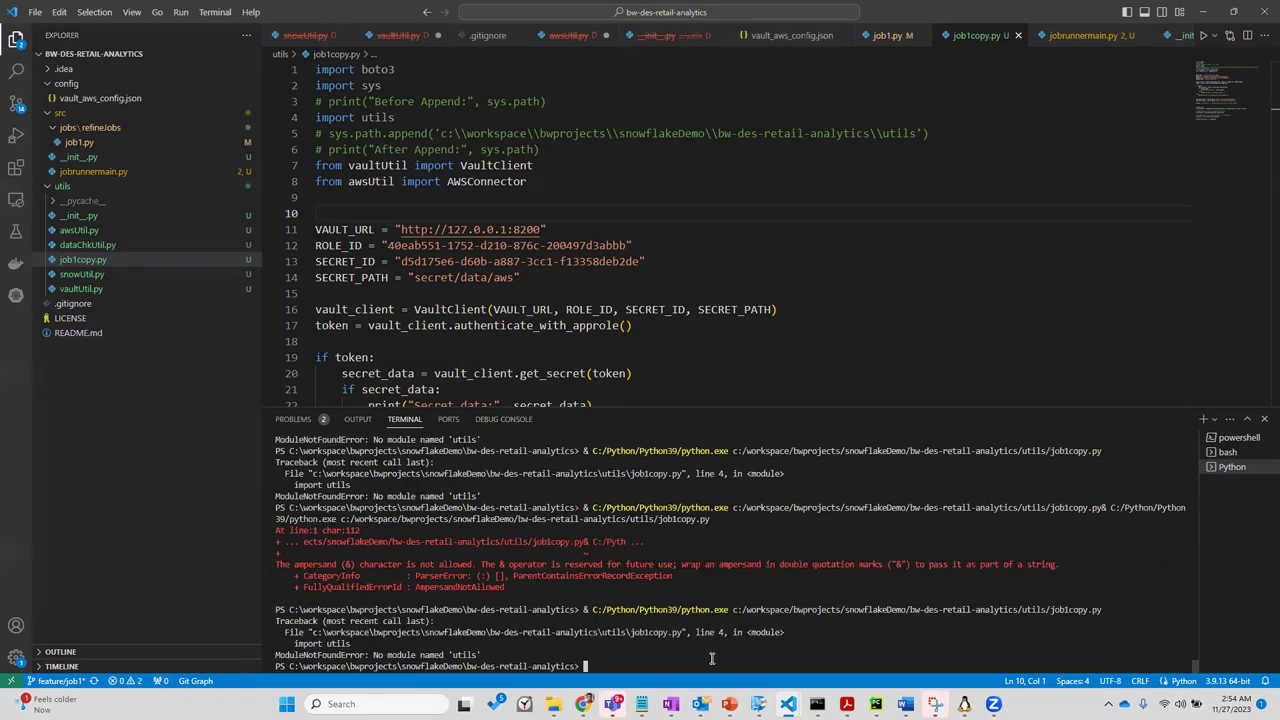
# Comment out import utils on line 4 and rerun job1copy.py from the terminal.
pyautogui.click(321, 118)
pyautogui.press('Home')
pyautogui.write('#')
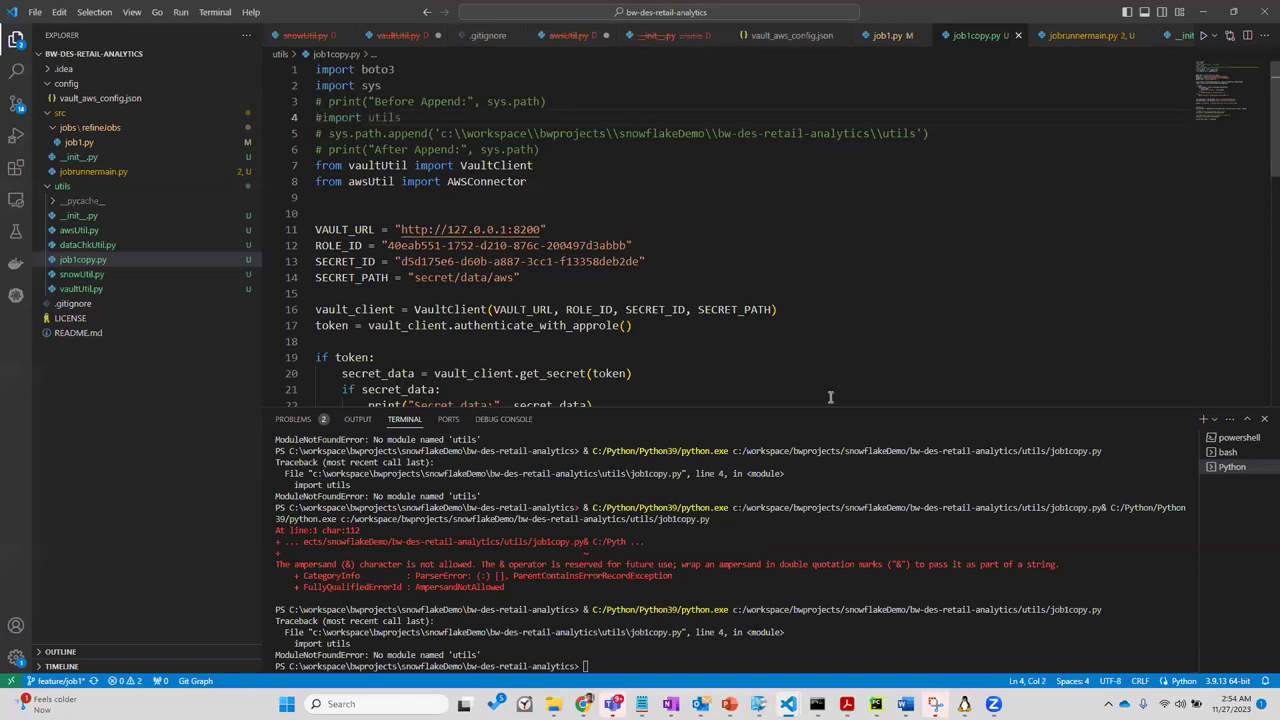
pyautogui.click(910, 632)
pyautogui.press('Up')
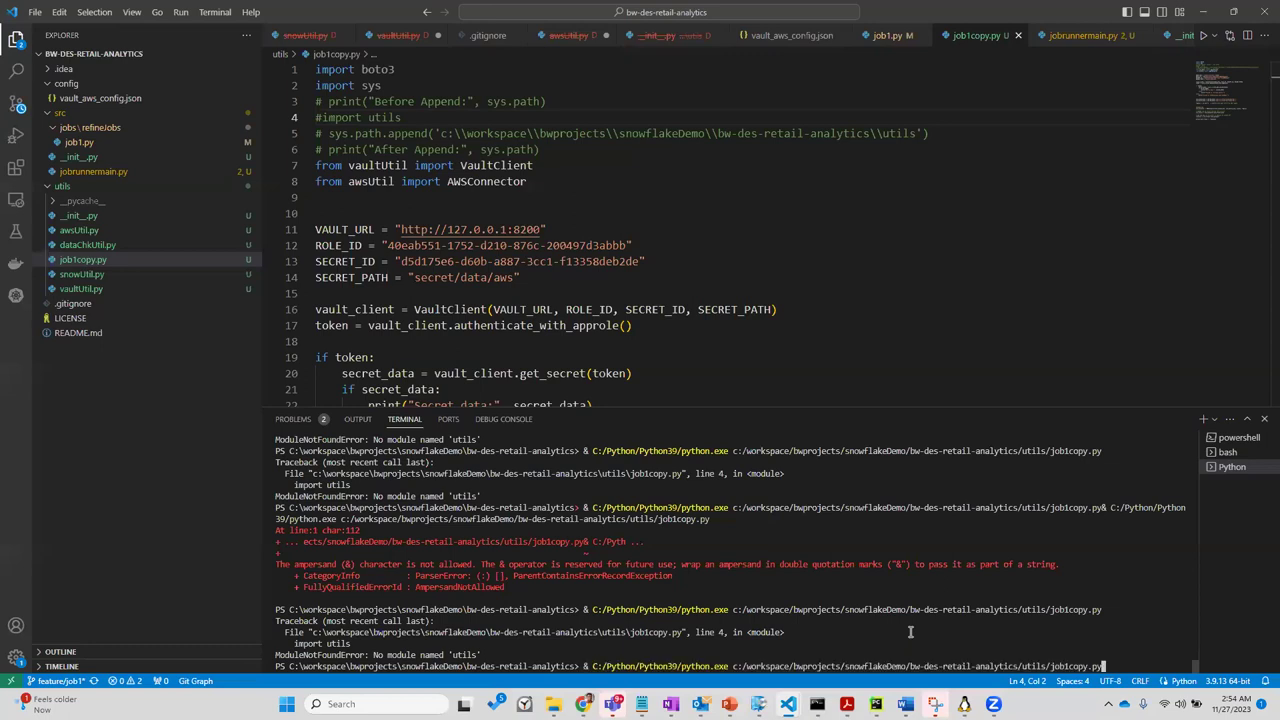
pyautogui.press('Return')
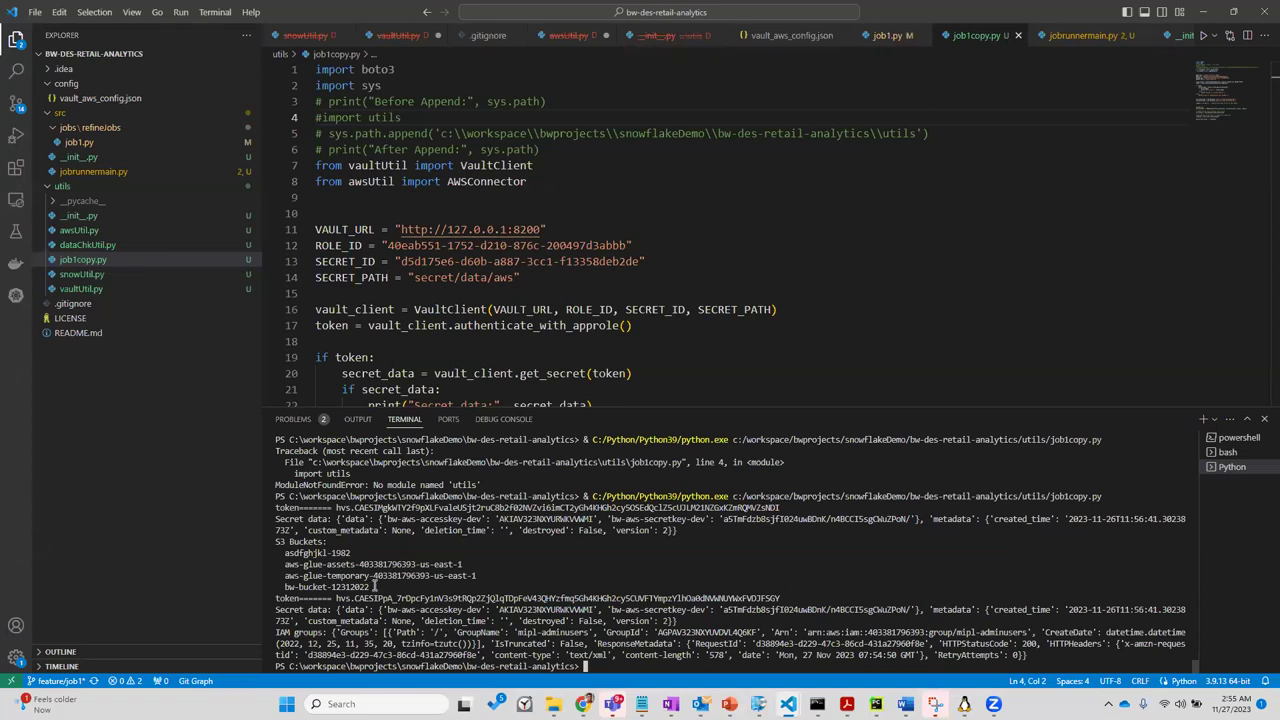
# Highlight the IAM groups output in the terminal, then open awsUtil.py from utils.
pyautogui.click(741, 277)
pyautogui.press('Down')
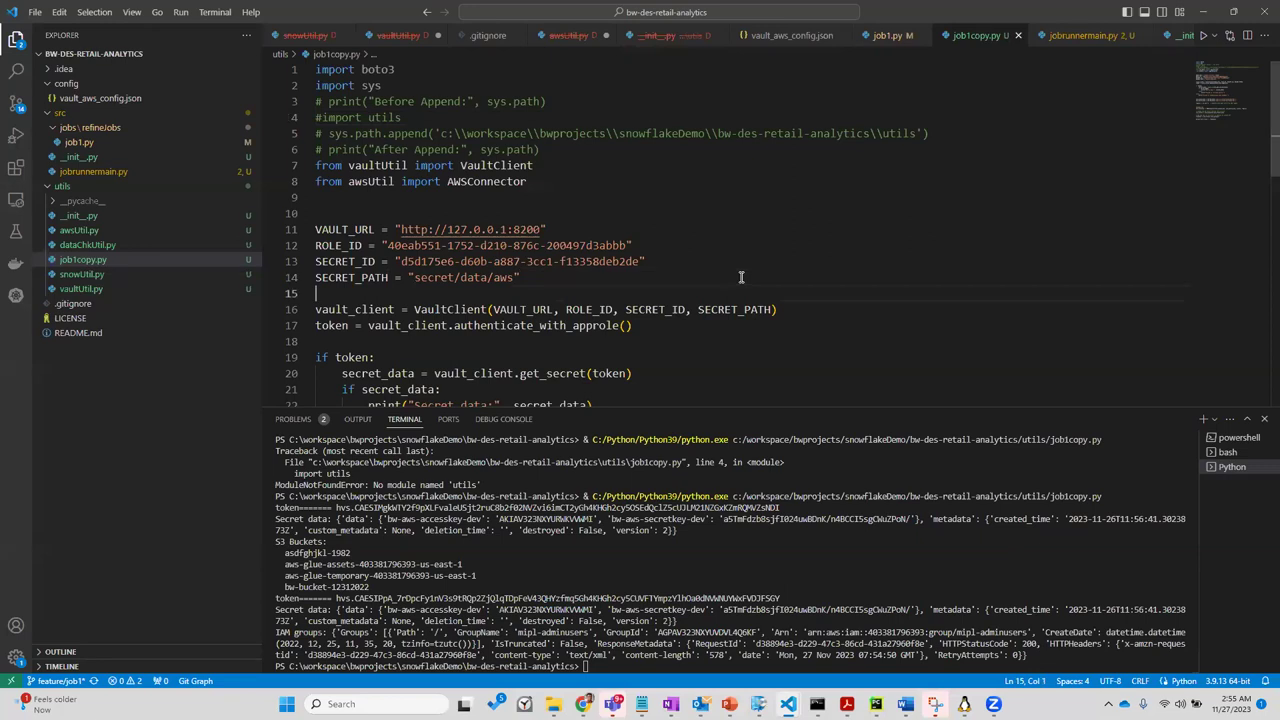
pyautogui.press('Down')
pyautogui.press('Down')
pyautogui.press('Down')
pyautogui.press('Down')
pyautogui.press('Down')
pyautogui.press('Down')
pyautogui.press('Down')
pyautogui.press('Down')
pyautogui.press('Down')
pyautogui.press('Down')
pyautogui.press('Down')
pyautogui.press('Down')
pyautogui.press('Down')
pyautogui.press('Down')
pyautogui.press('Down')
pyautogui.press('Down')
pyautogui.press('Down')
pyautogui.press('Down')
pyautogui.press('Down')
pyautogui.press('Down')
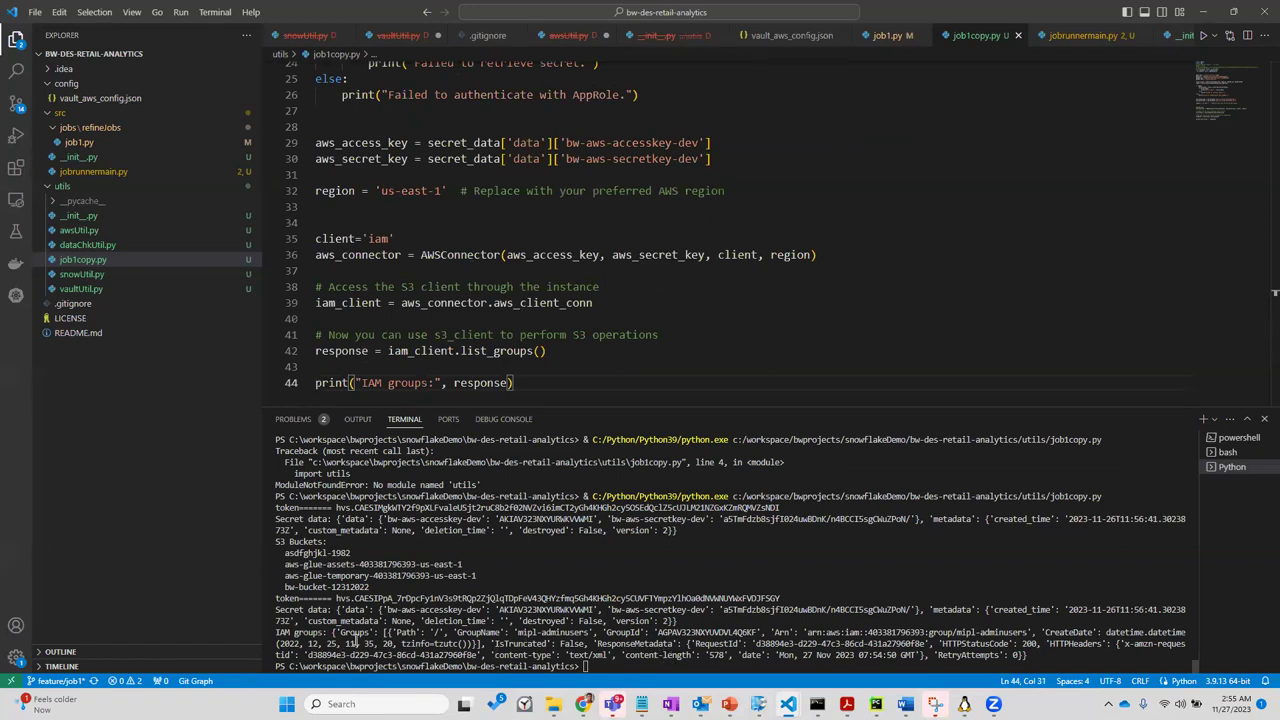
pyautogui.moveTo(276, 632); pyautogui.dragTo(1054, 655)
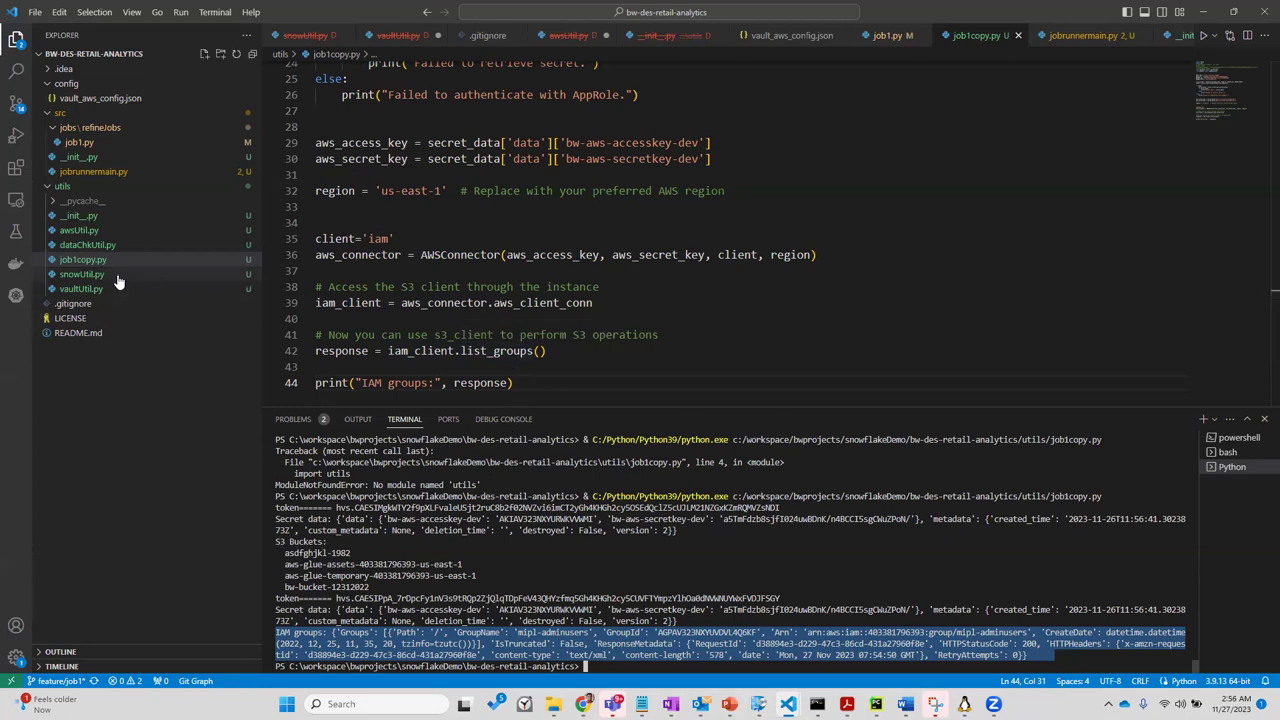
pyautogui.click(79, 231)
# Comment out the sample S3 usage code on lines 56–66 of awsUtil.py.
pyautogui.click(598, 293)
pyautogui.press('Down')
pyautogui.press('Down')
pyautogui.press('Down')
pyautogui.press('Down')
pyautogui.press('Down')
pyautogui.press('Down')
pyautogui.press('Down')
pyautogui.press('Down')
pyautogui.press('Down')
pyautogui.press('Down')
pyautogui.press('Down')
pyautogui.press('Down')
pyautogui.press('Down')
pyautogui.press('Down')
pyautogui.press('Down')
pyautogui.press('Down')
pyautogui.press('Down')
pyautogui.press('Down')
pyautogui.press('Down')
pyautogui.press('Down')
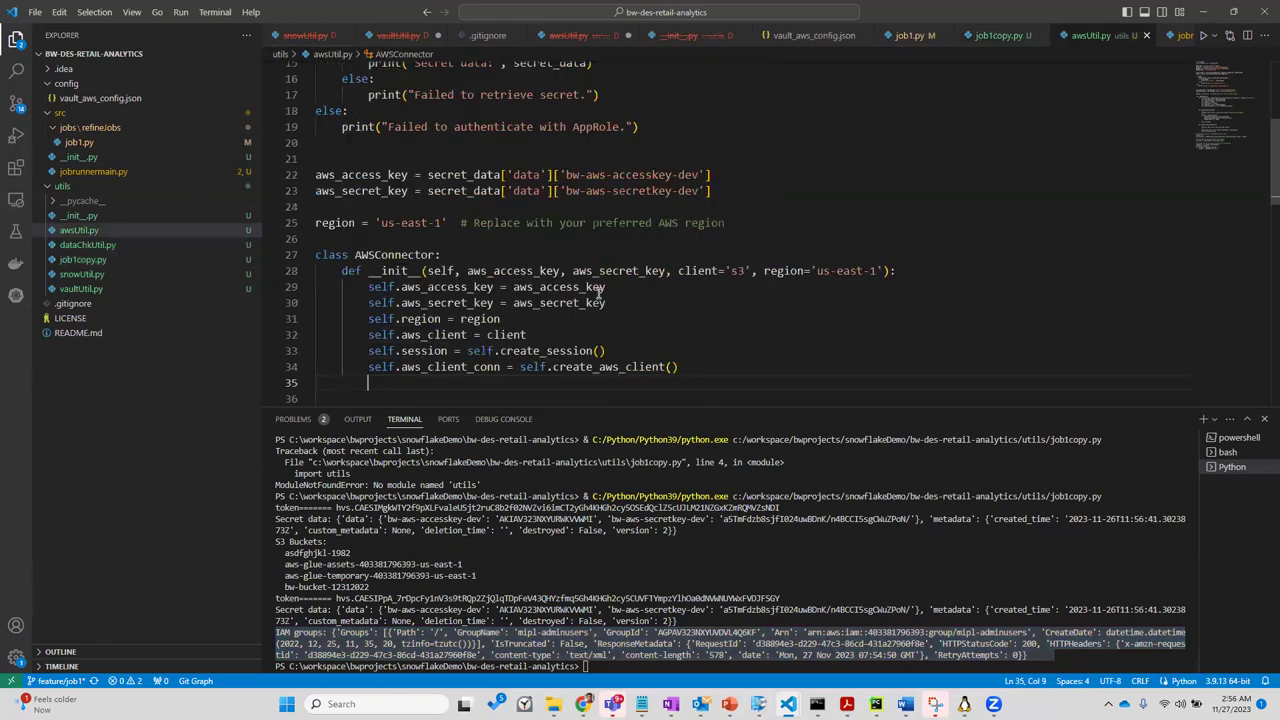
pyautogui.press('Down')
pyautogui.press('Down')
pyautogui.press('Down')
pyautogui.press('Down')
pyautogui.press('Down')
pyautogui.press('Down')
pyautogui.press('Down')
pyautogui.press('Down')
pyautogui.press('Down')
pyautogui.press('Down')
pyautogui.press('Down')
pyautogui.press('Down')
pyautogui.press('Down')
pyautogui.press('Down')
pyautogui.press('Down')
pyautogui.press('Down')
pyautogui.press('Down')
pyautogui.press('Down')
pyautogui.press('Down')
pyautogui.press('Down')
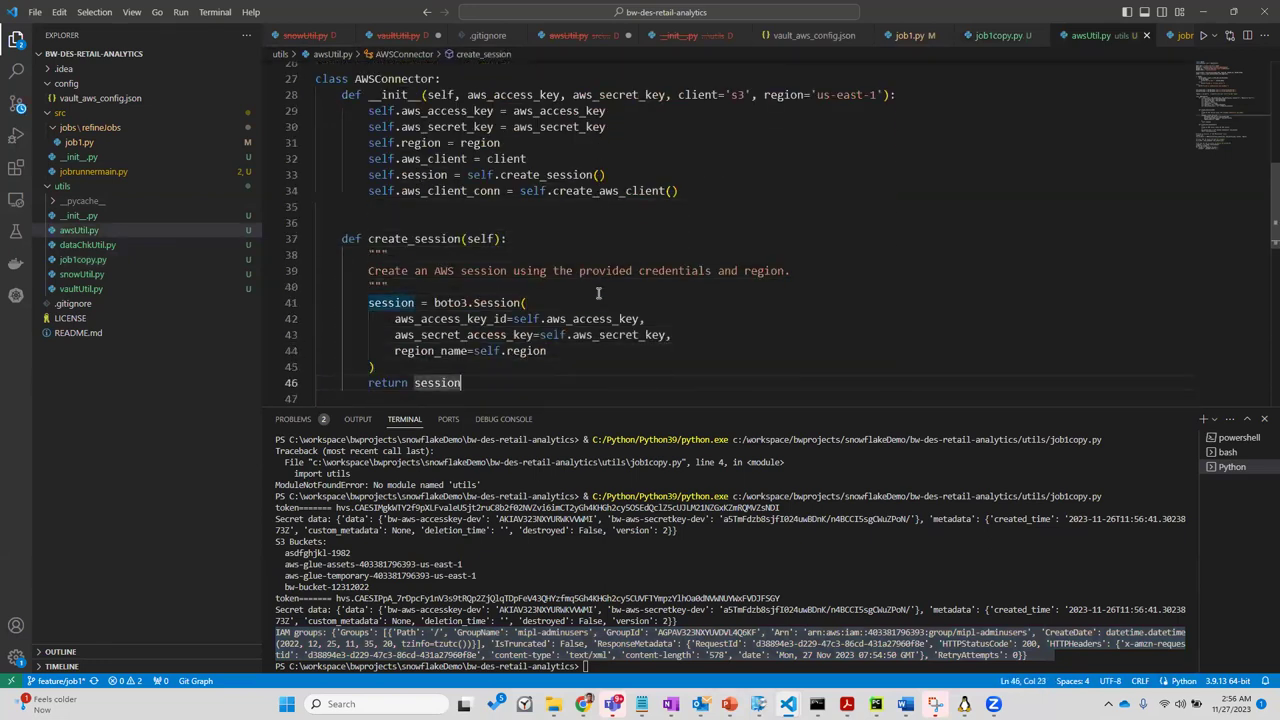
pyautogui.press('Down')
pyautogui.press('Down')
pyautogui.press('Down')
pyautogui.press('Down')
pyautogui.press('Down')
pyautogui.press('Down')
pyautogui.press('Down')
pyautogui.press('Down')
pyautogui.press('Down')
pyautogui.press('Down')
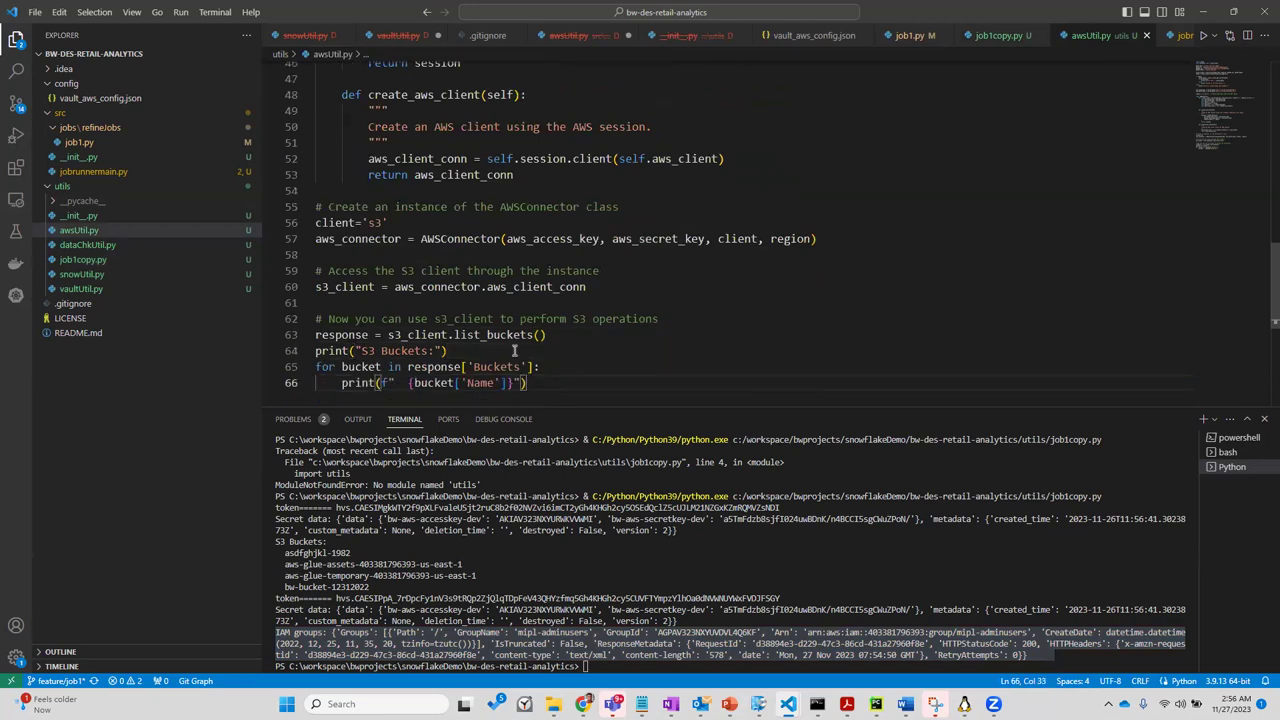
pyautogui.moveTo(410, 300); pyautogui.dragTo(315, 223)
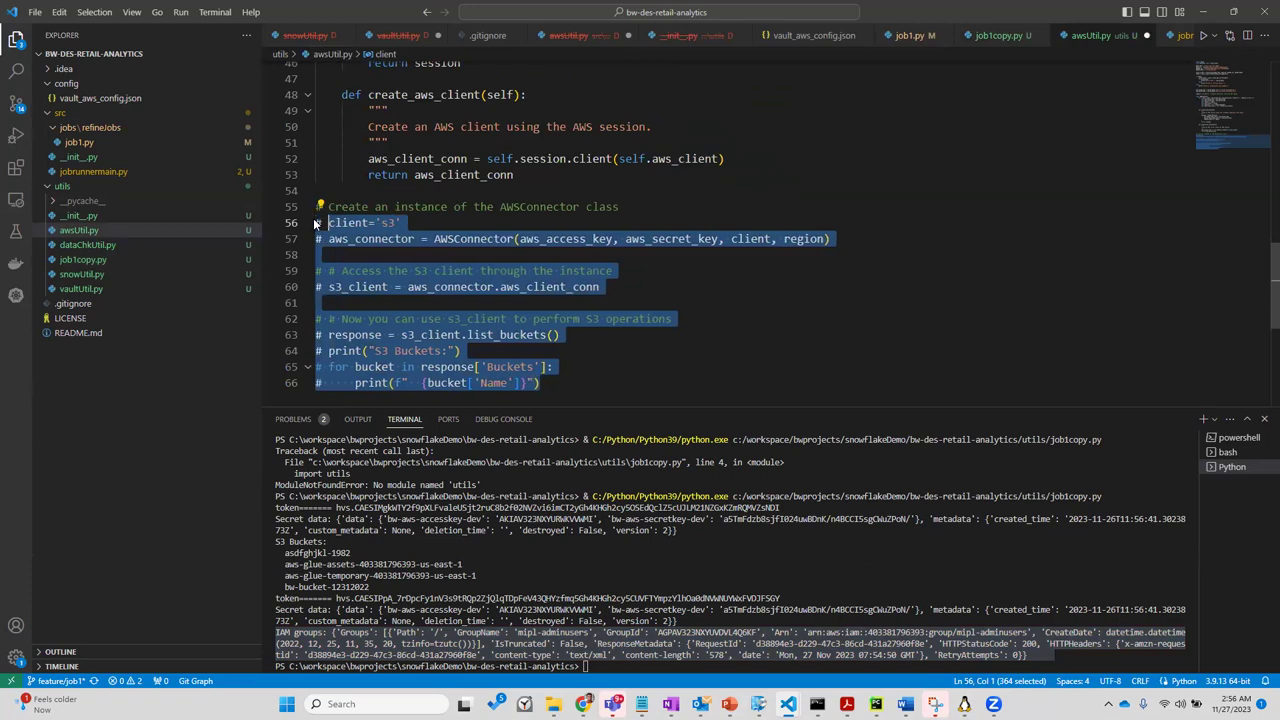
pyautogui.hotkey('ctrl', '/')
pyautogui.click(830, 282)
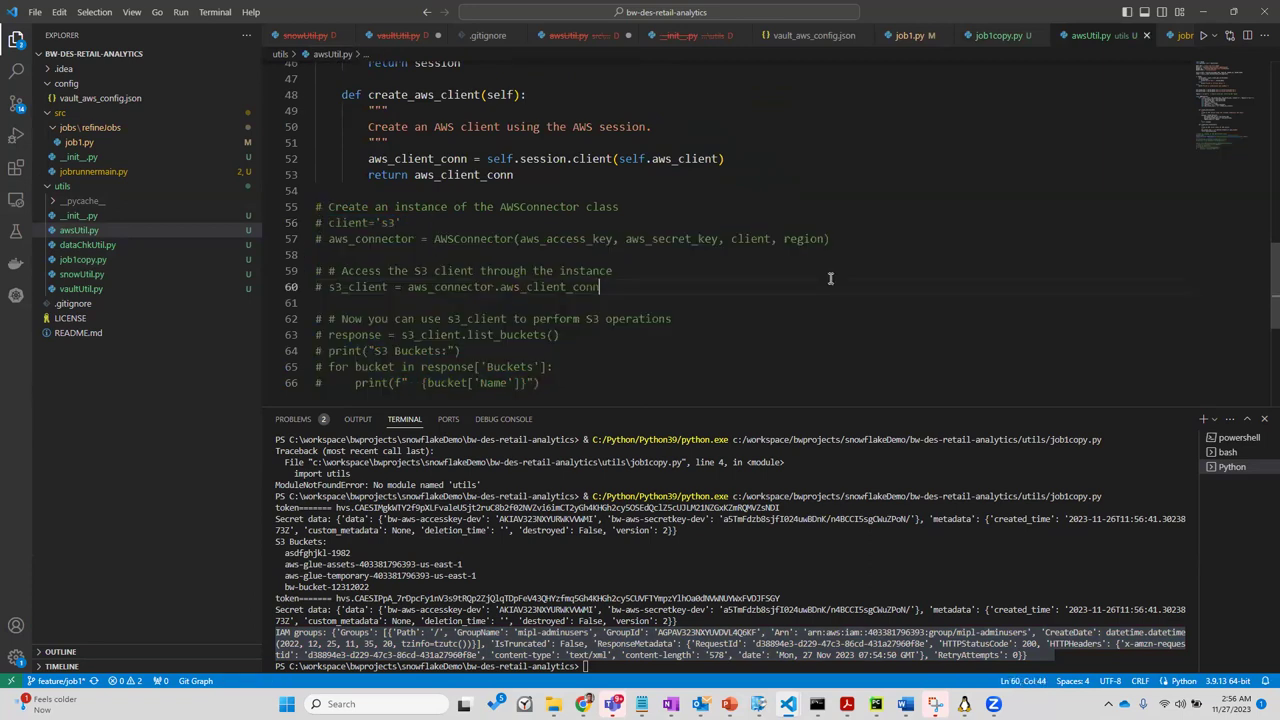
# Rerun job1copy.py in the terminal and check the fresh IAM groups output line.
pyautogui.click(826, 572)
pyautogui.press('Up')
pyautogui.press('Return')
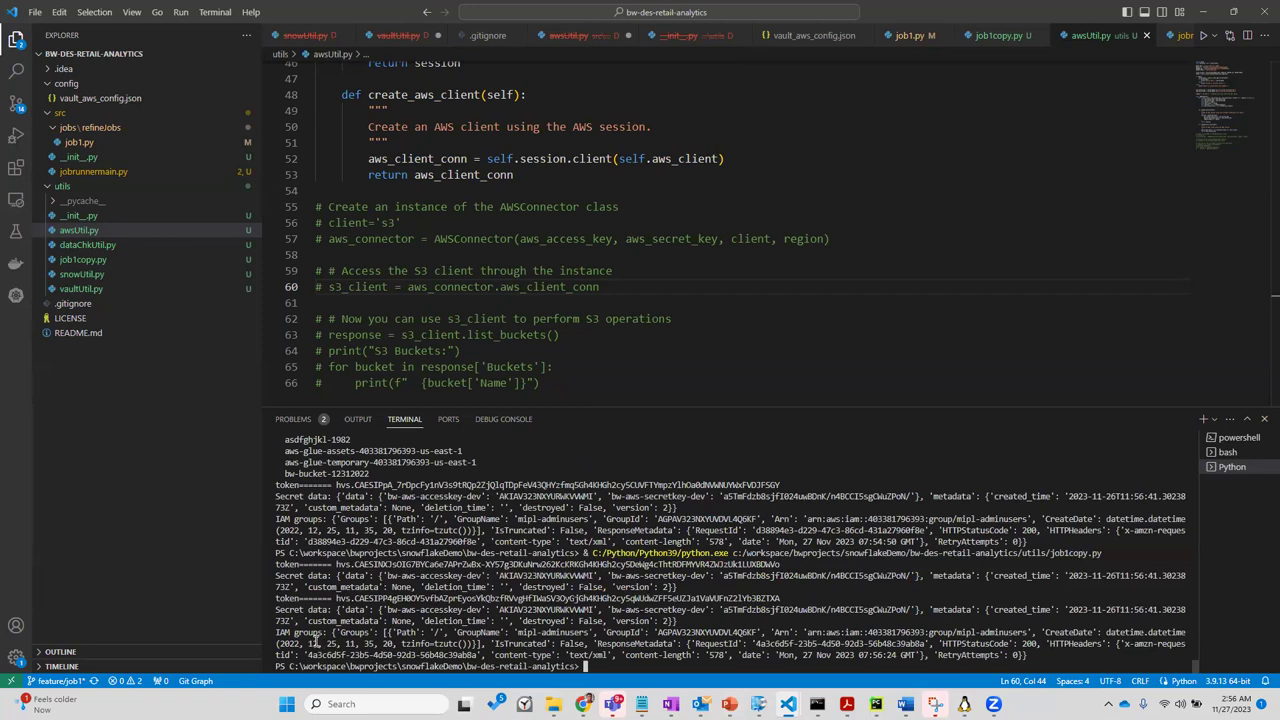
pyautogui.moveTo(277, 634); pyautogui.dragTo(326, 637)
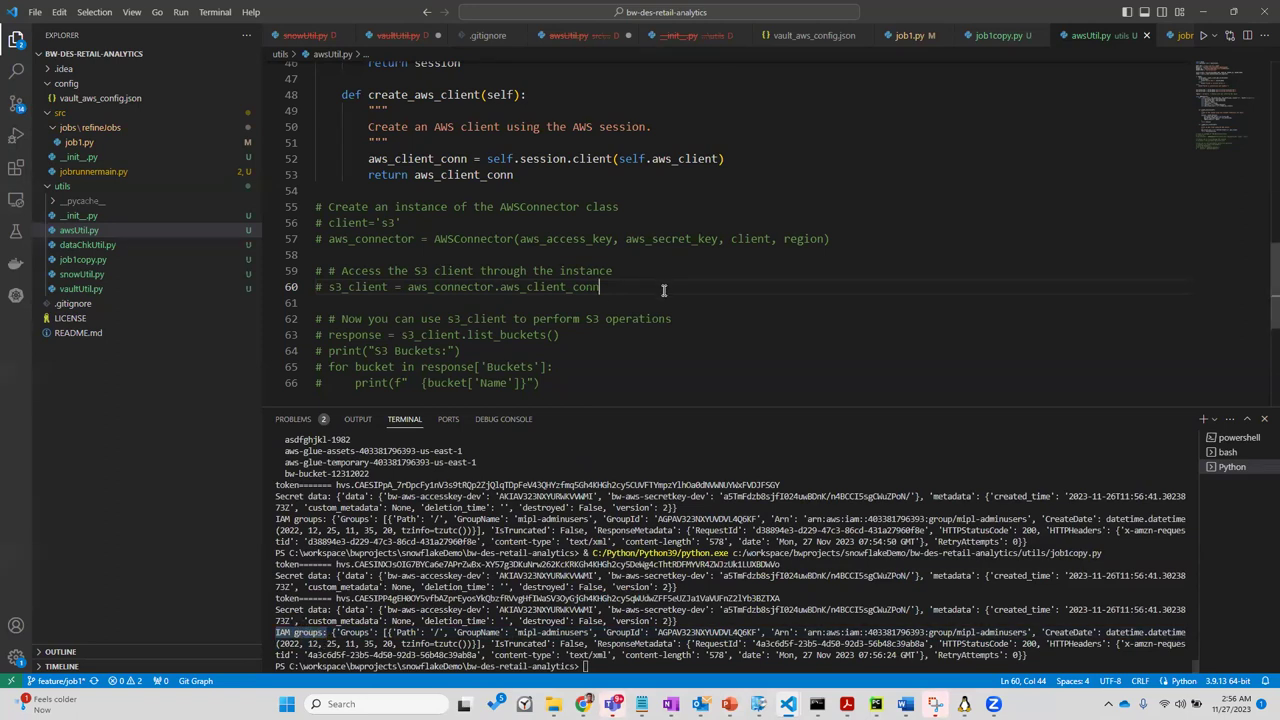
pyautogui.click(80, 233)
pyautogui.click(666, 207)
pyautogui.press('Up')
pyautogui.press('Up')
pyautogui.press('Up')
pyautogui.press('Up')
pyautogui.press('Up')
pyautogui.press('Up')
pyautogui.press('Up')
pyautogui.press('Up')
pyautogui.press('Up')
pyautogui.press('Up')
pyautogui.press('Up')
pyautogui.press('Up')
pyautogui.press('Up')
pyautogui.press('Up')
pyautogui.press('Up')
pyautogui.press('Up')
pyautogui.press('Up')
pyautogui.press('Up')
pyautogui.press('Up')
pyautogui.press('Up')
pyautogui.press('Up')
pyautogui.press('Up')
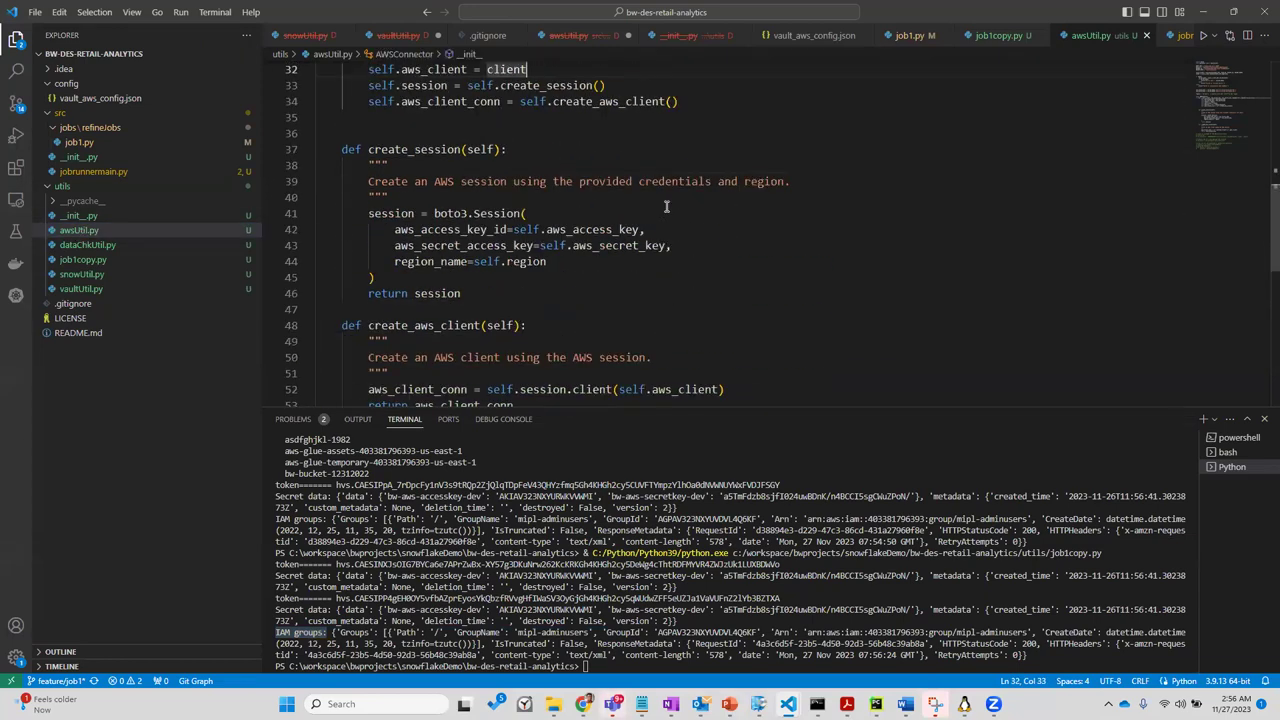
pyautogui.press('Up')
pyautogui.press('Up')
pyautogui.press('Up')
pyautogui.press('Up')
pyautogui.press('Up')
pyautogui.press('Up')
pyautogui.press('Up')
pyautogui.press('Up')
pyautogui.press('Up')
pyautogui.press('Up')
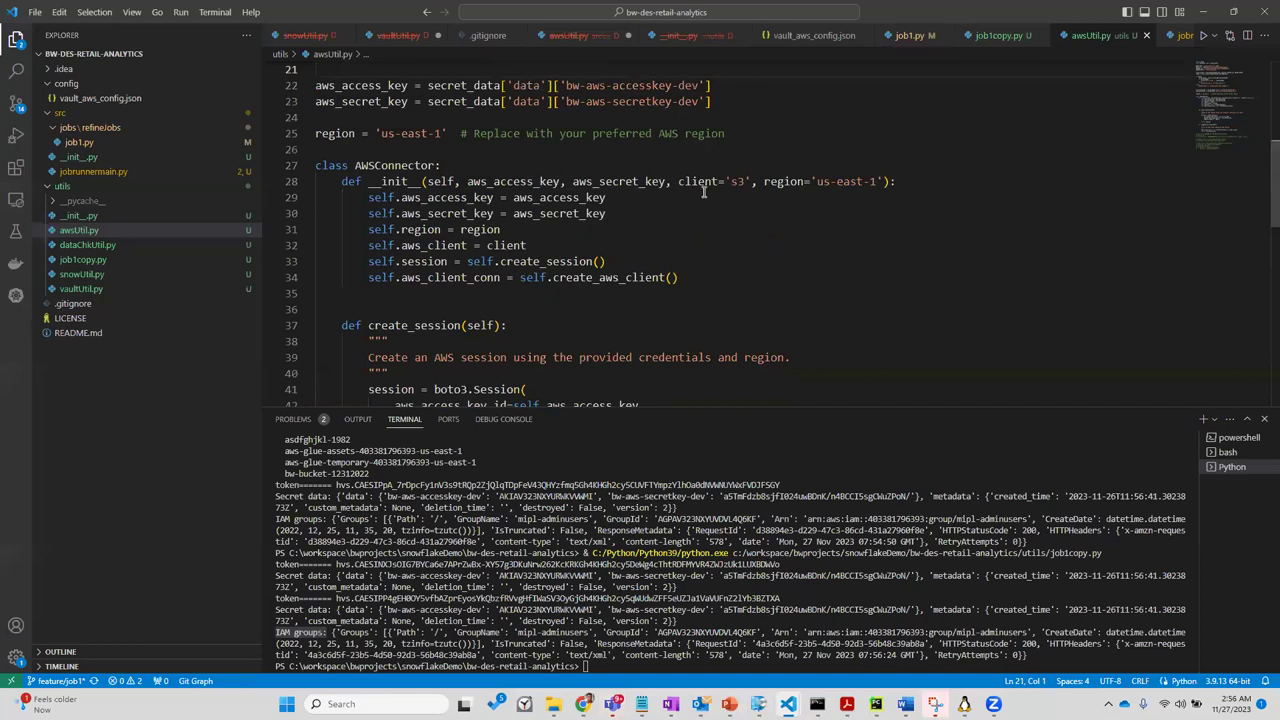
pyautogui.doubleClick(700, 181)
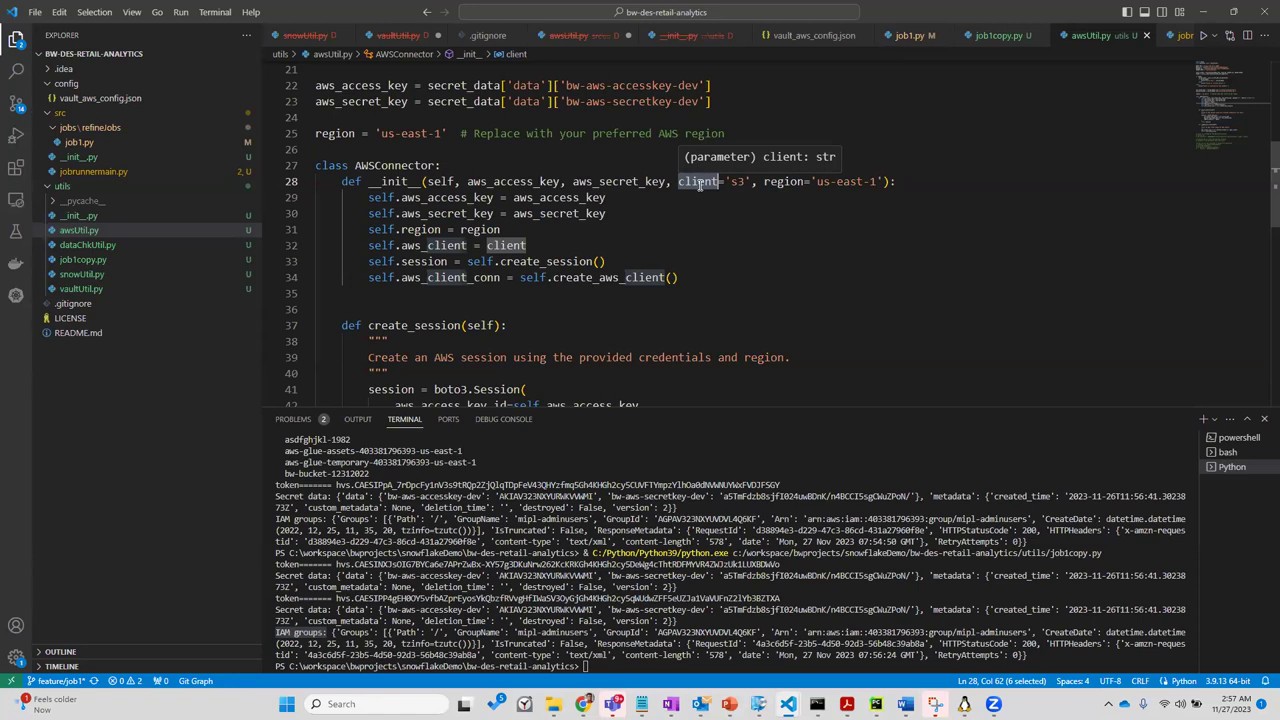
pyautogui.click(869, 361)
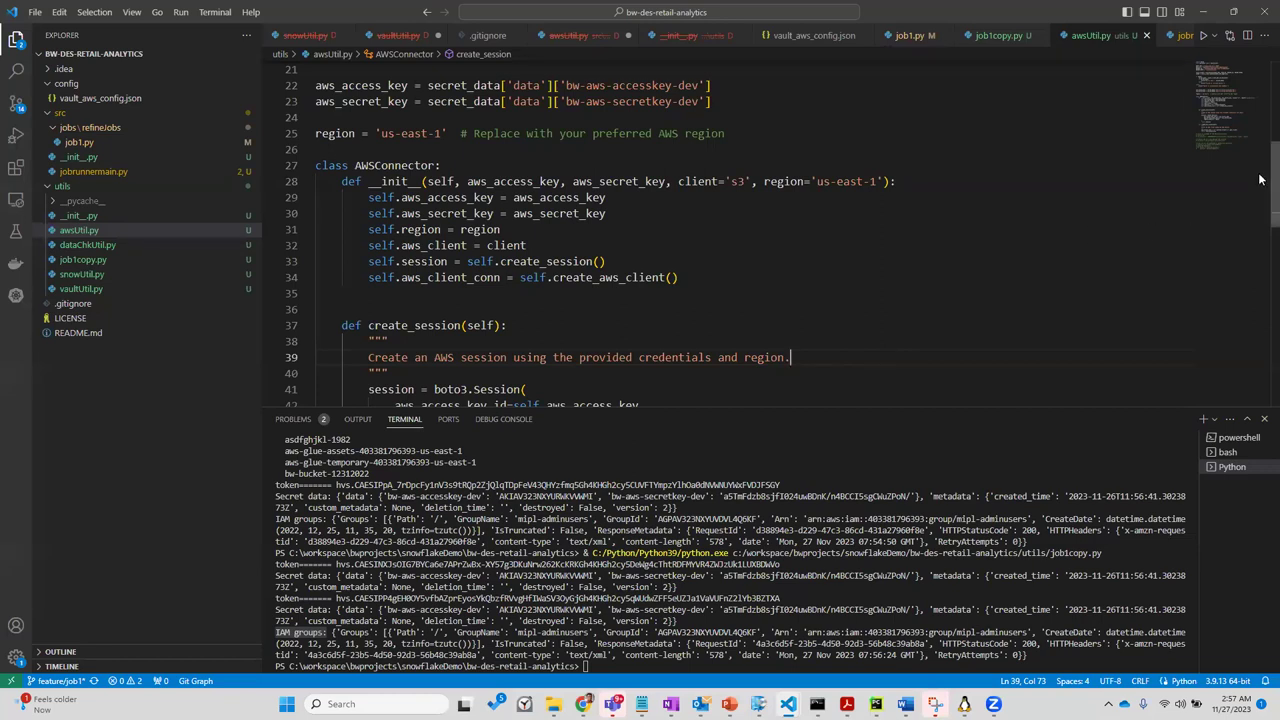
pyautogui.scroll(-6, 1260, 179)
pyautogui.scroll(7, 1230, 170)
pyautogui.scroll(1, 1218, 135)
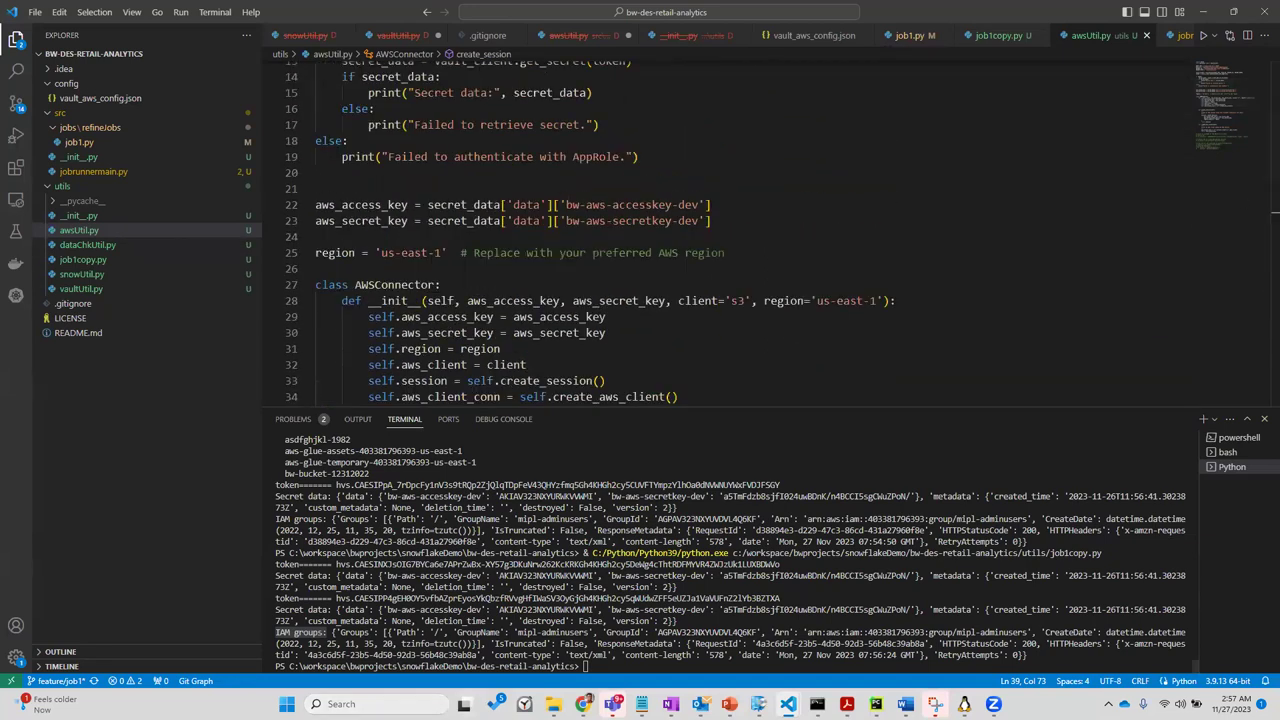
# Open the empty snowUtil.py, then in Chrome start a new blank tab from the Snowflake tab.
pyautogui.click(92, 276)
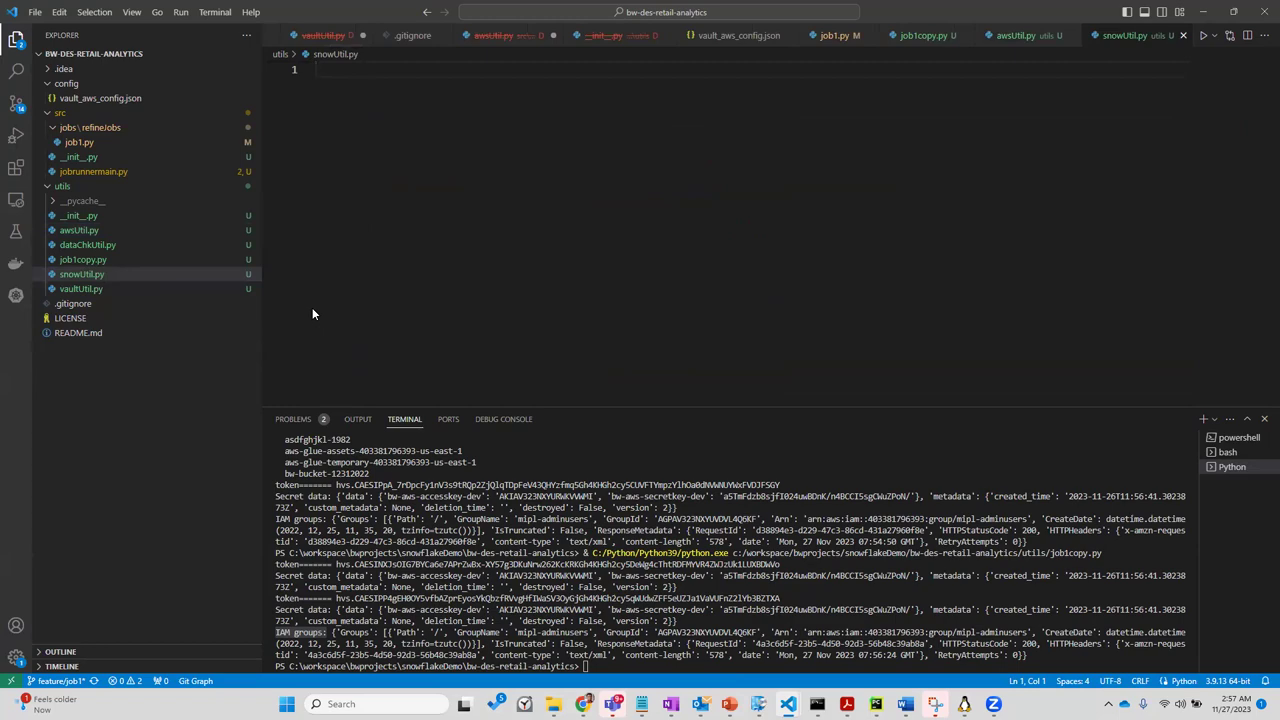
pyautogui.hotkey('alt', 'Tab')
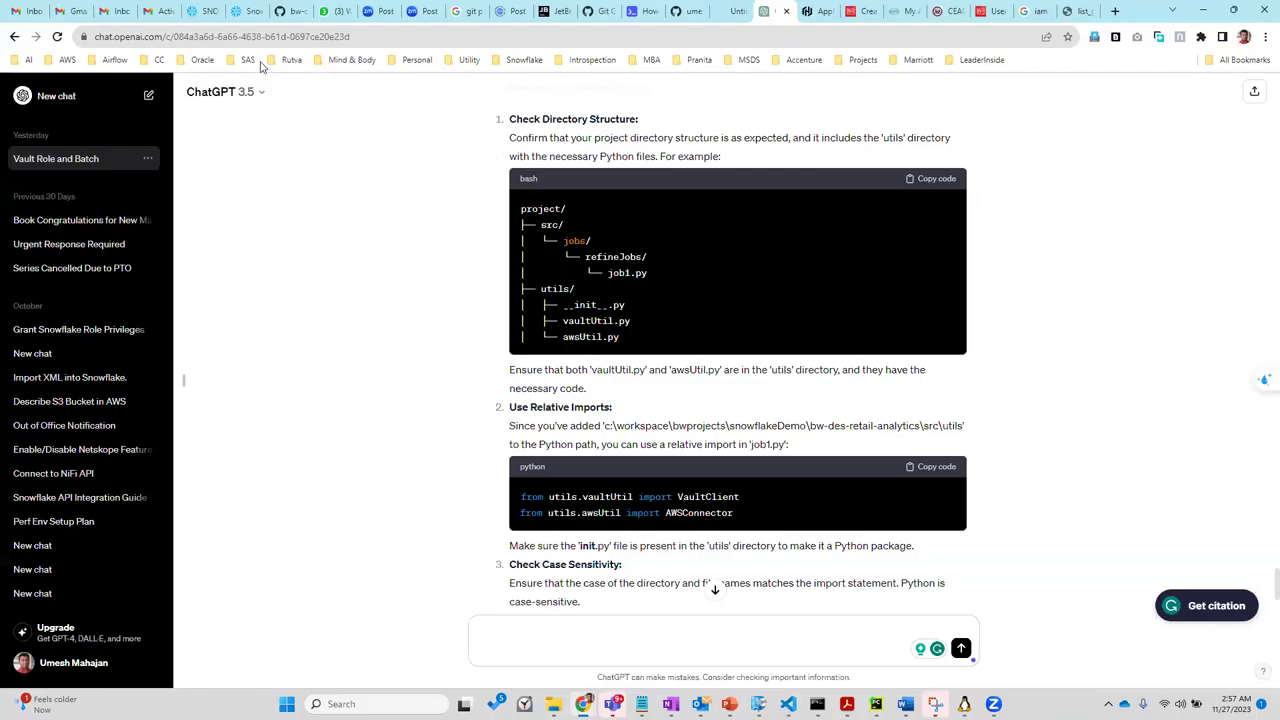
pyautogui.click(199, 11)
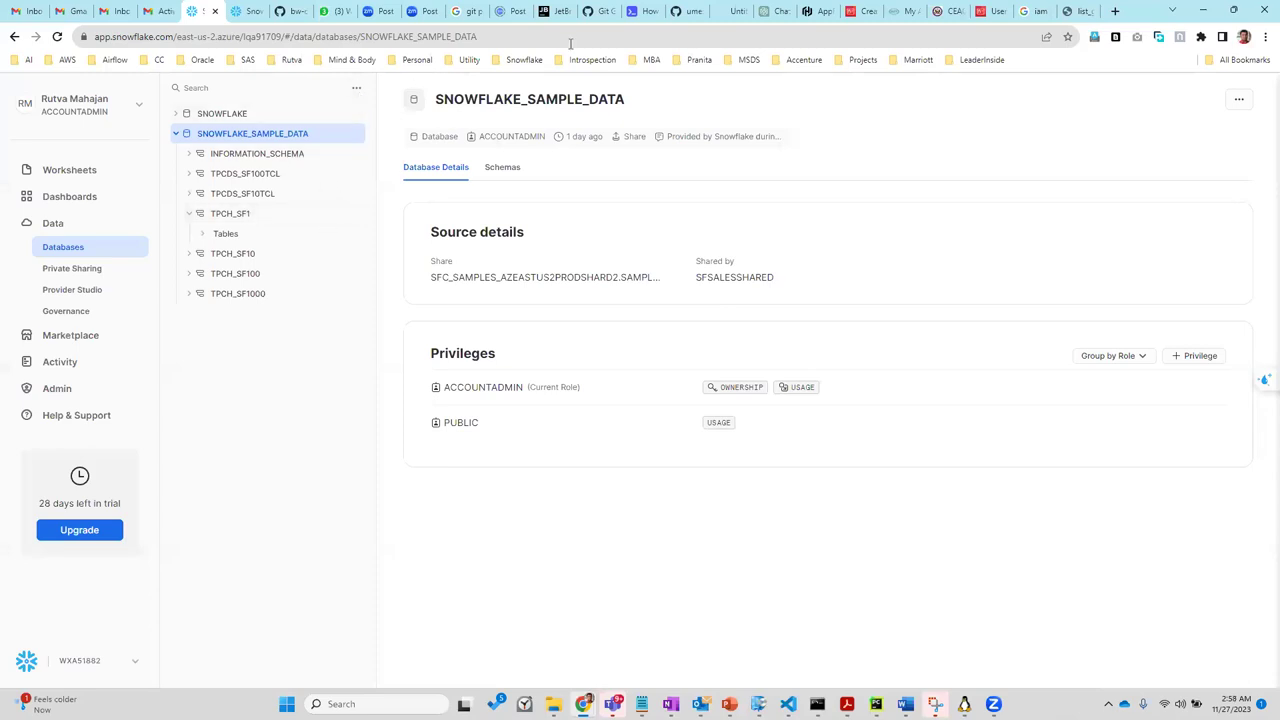
pyautogui.click(1113, 10)
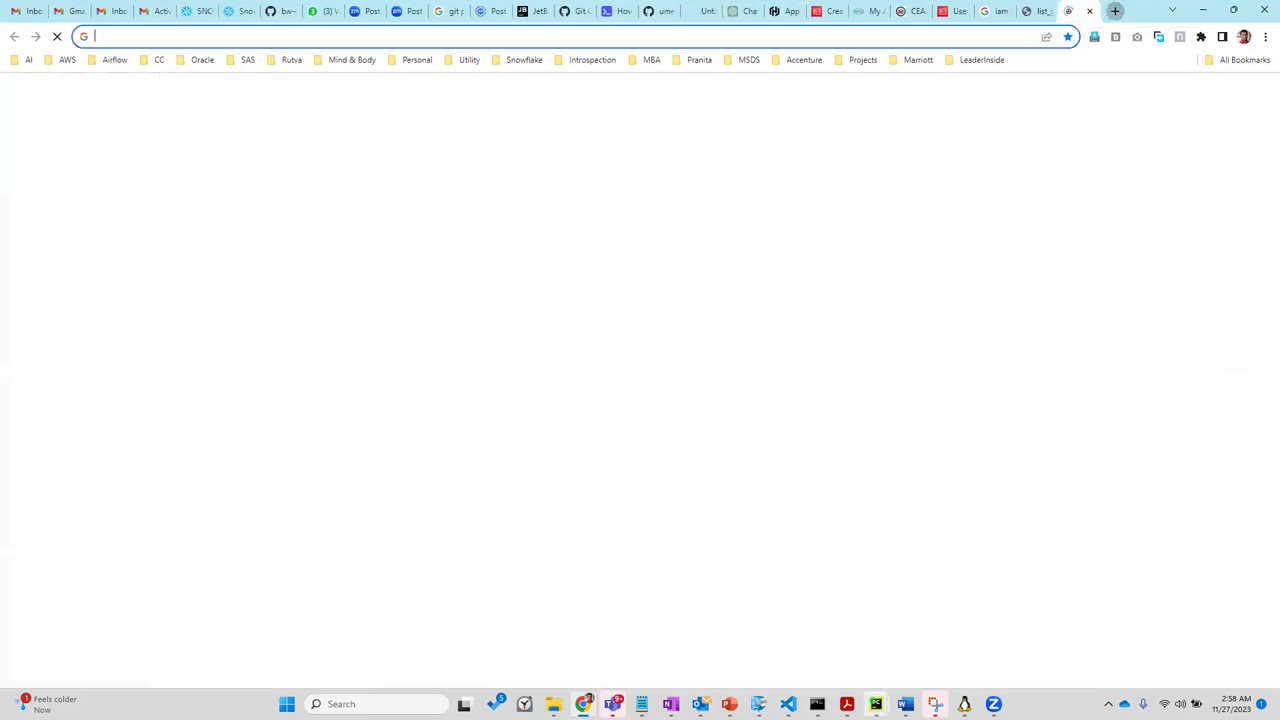
pyautogui.moveTo(817, 703)
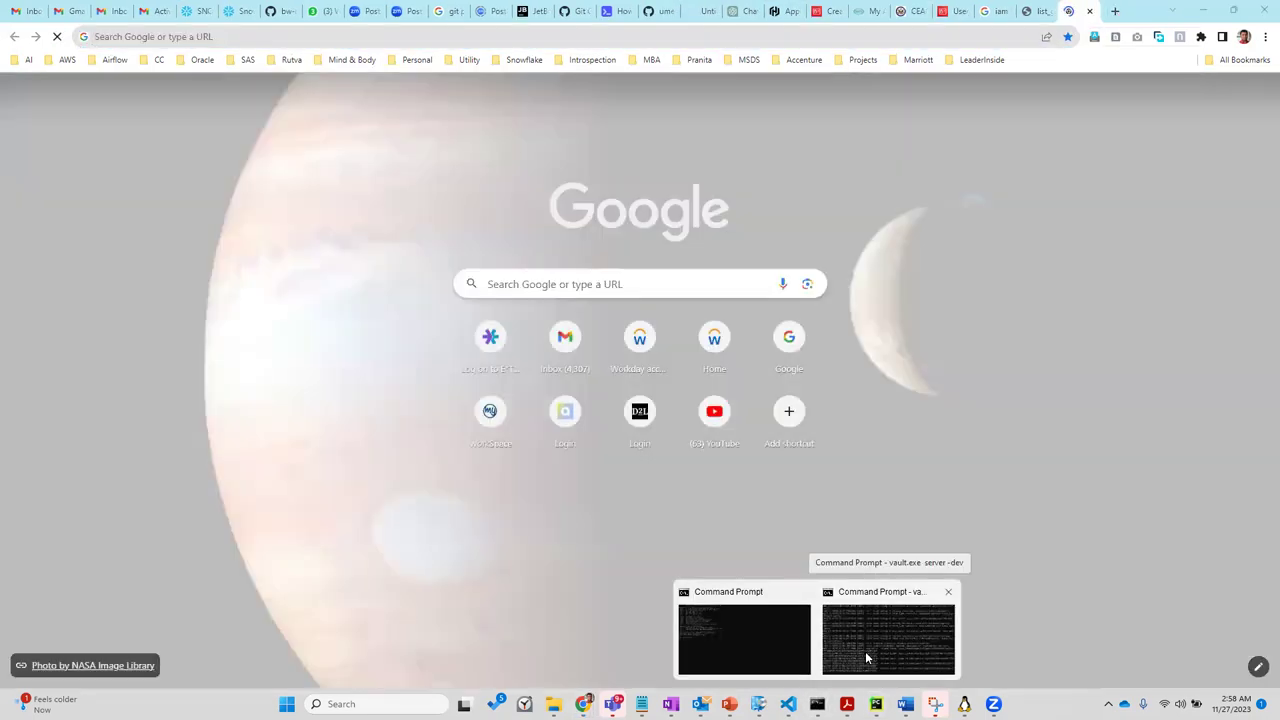
pyautogui.click(865, 651)
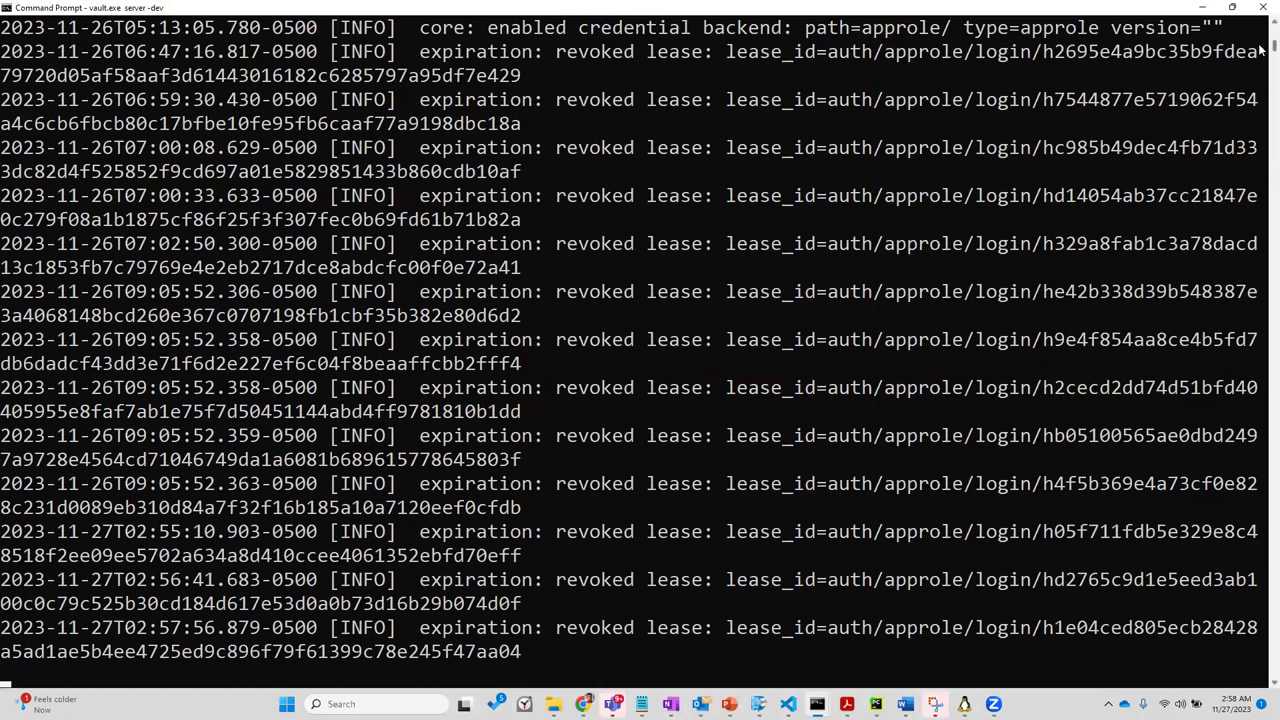
pyautogui.scroll(20, 1262, 50)
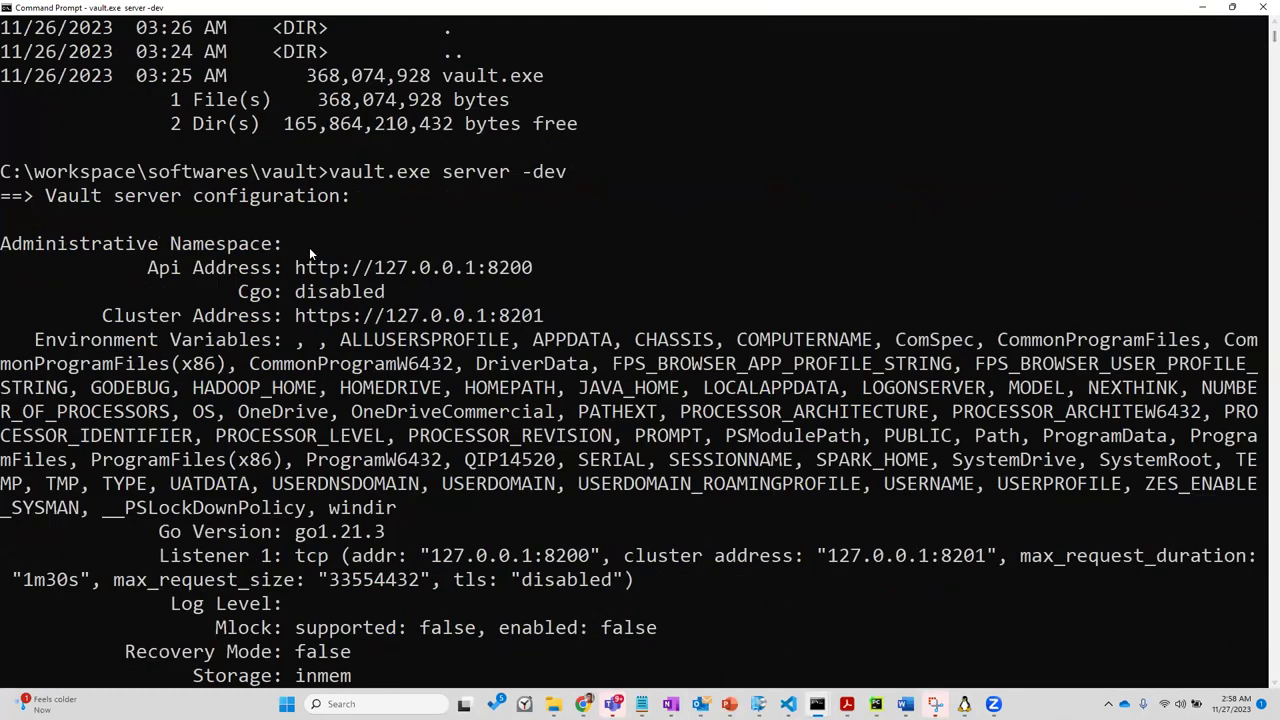
pyautogui.moveTo(296, 267); pyautogui.dragTo(534, 267)
pyautogui.hotkey('ctrl', 'c')
pyautogui.hotkey('alt', 'Tab')
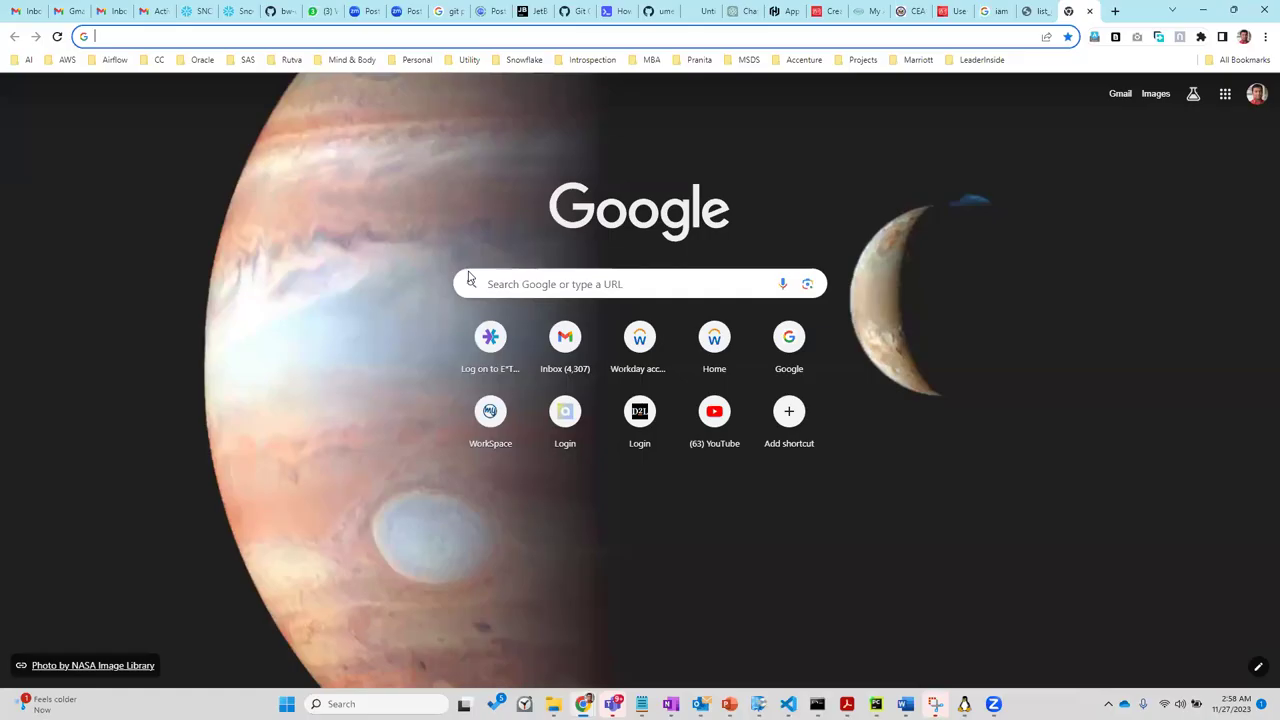
pyautogui.hotkey('ctrl', 'v')
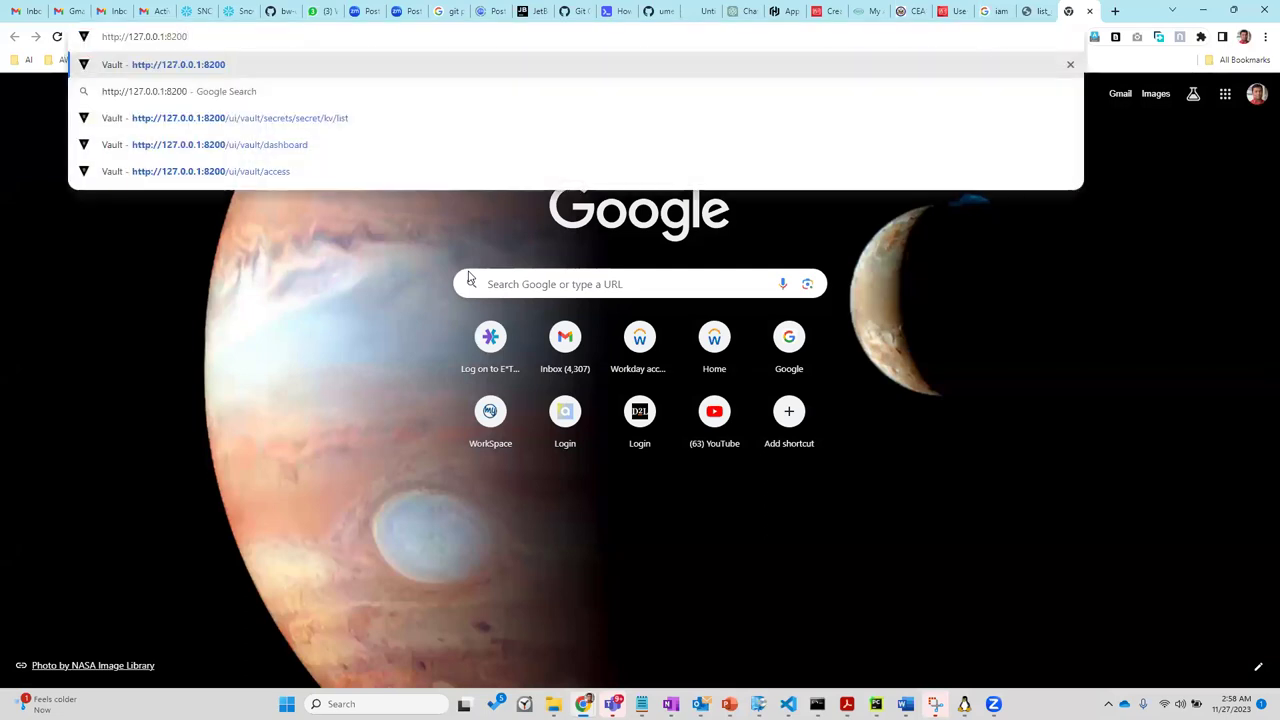
pyautogui.press('Return')
# Copy the root token from the vault server console output.
pyautogui.hotkey('alt', 'Tab')
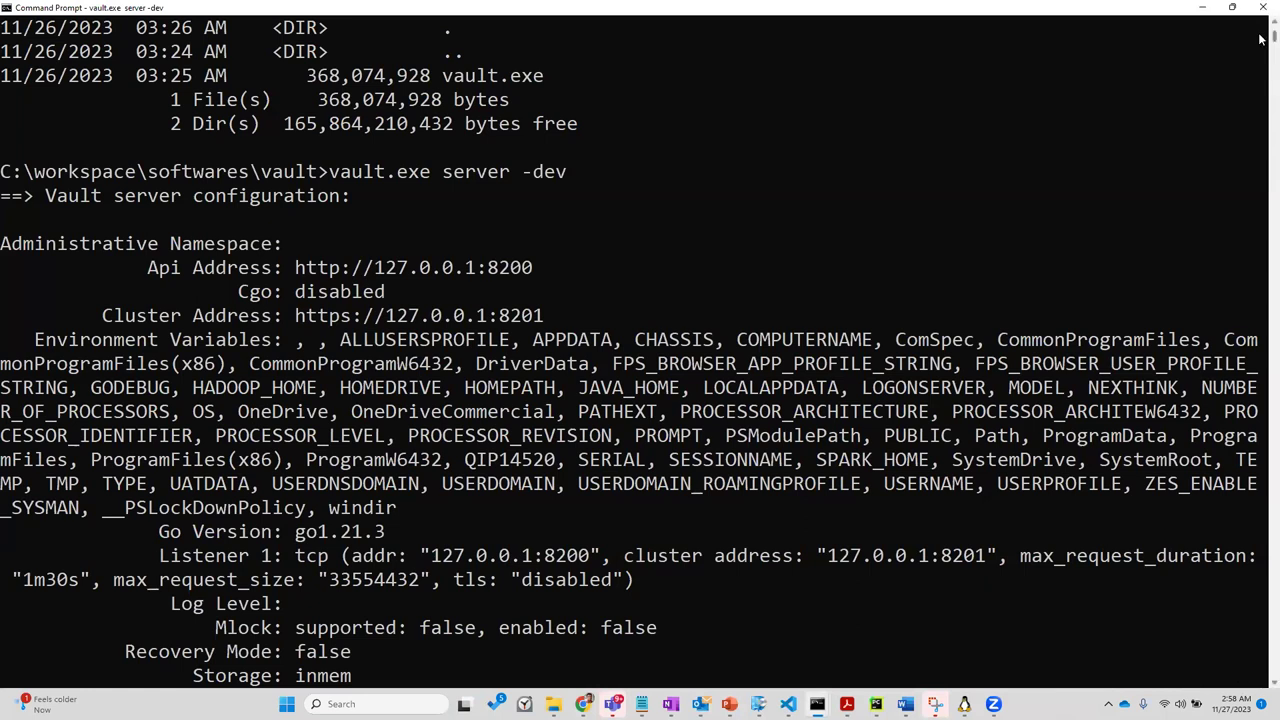
pyautogui.scroll(-15, 1261, 40)
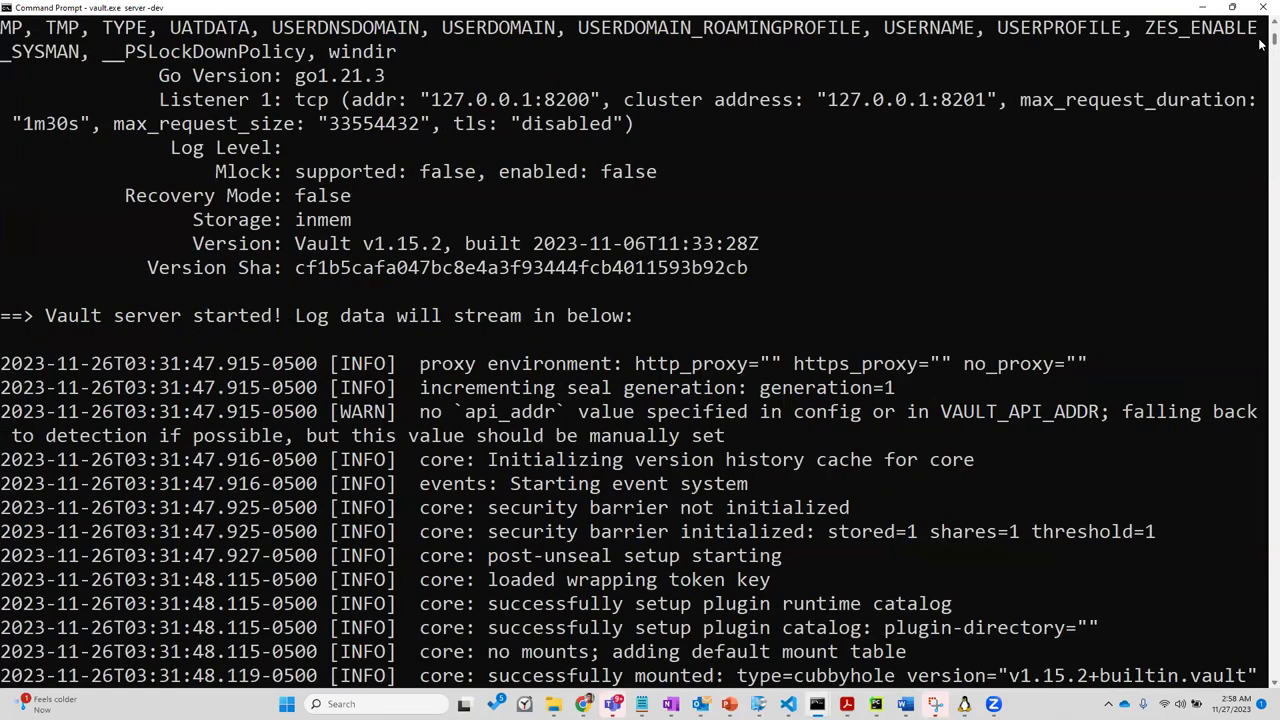
pyautogui.scroll(10, 1261, 44)
pyautogui.scroll(-10, 1261, 44)
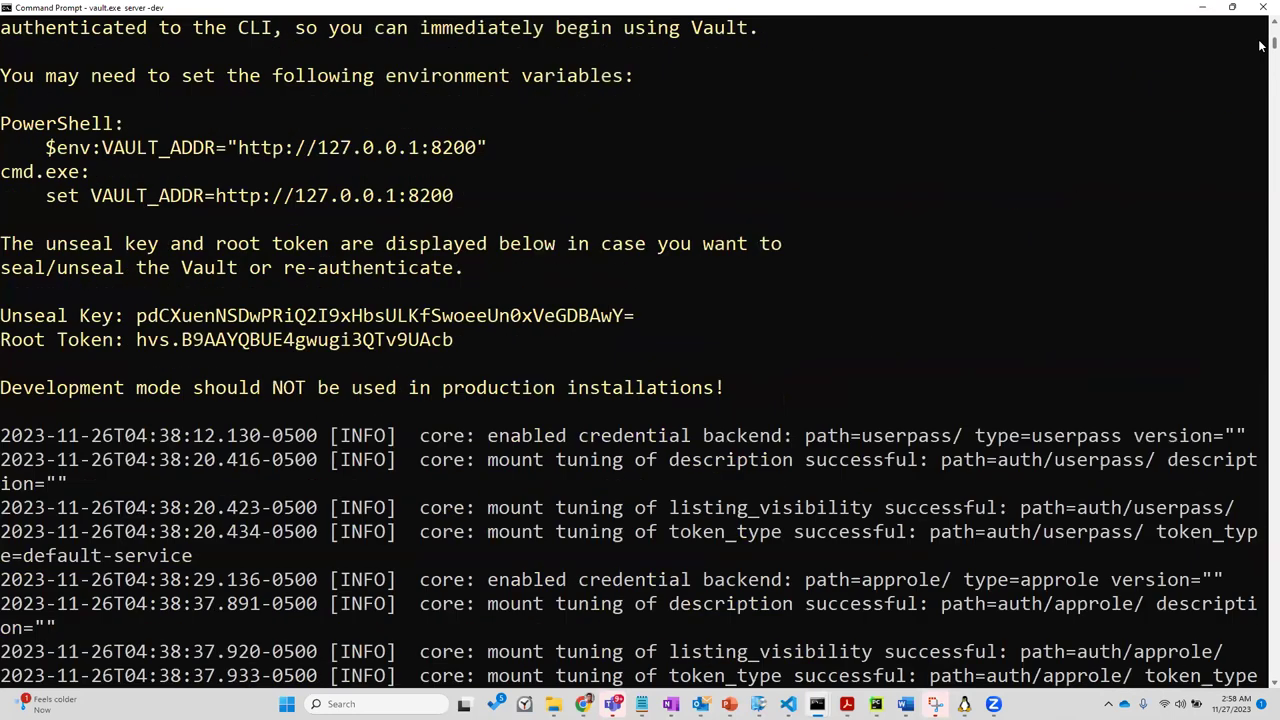
pyautogui.doubleClick(277, 339)
pyautogui.rightClick(276, 340)
pyautogui.hotkey('alt', 'Tab')
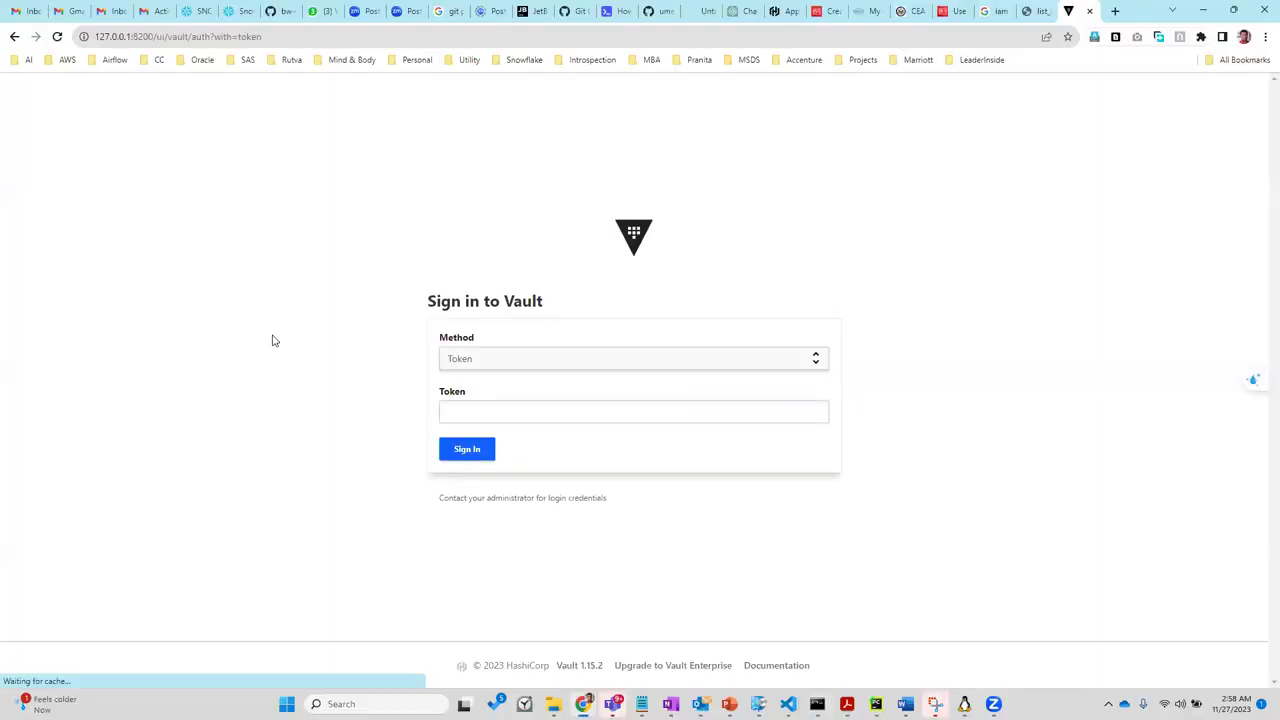
# Sign in to Vault with the pasted root token.
pyautogui.click(472, 419)
pyautogui.hotkey('ctrl', 'v')
pyautogui.click(469, 451)
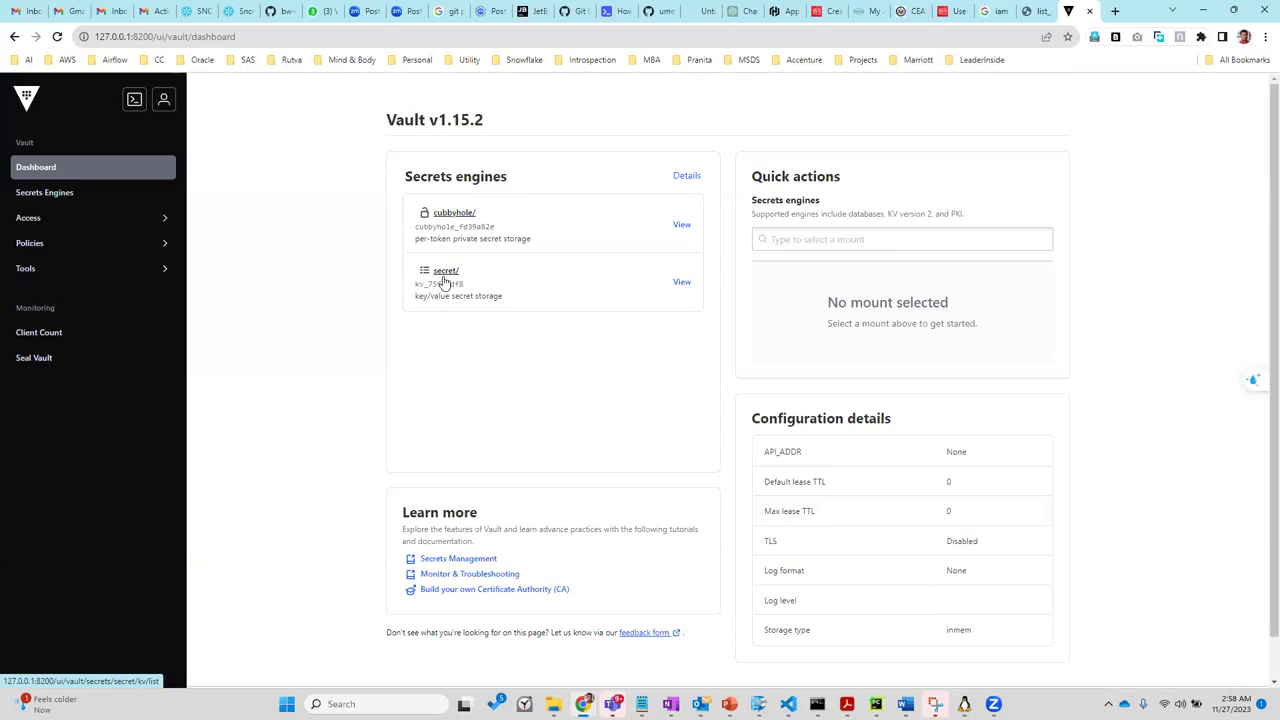
# Open the snow secret in the secret engine and start a new version of it.
pyautogui.click(443, 279)
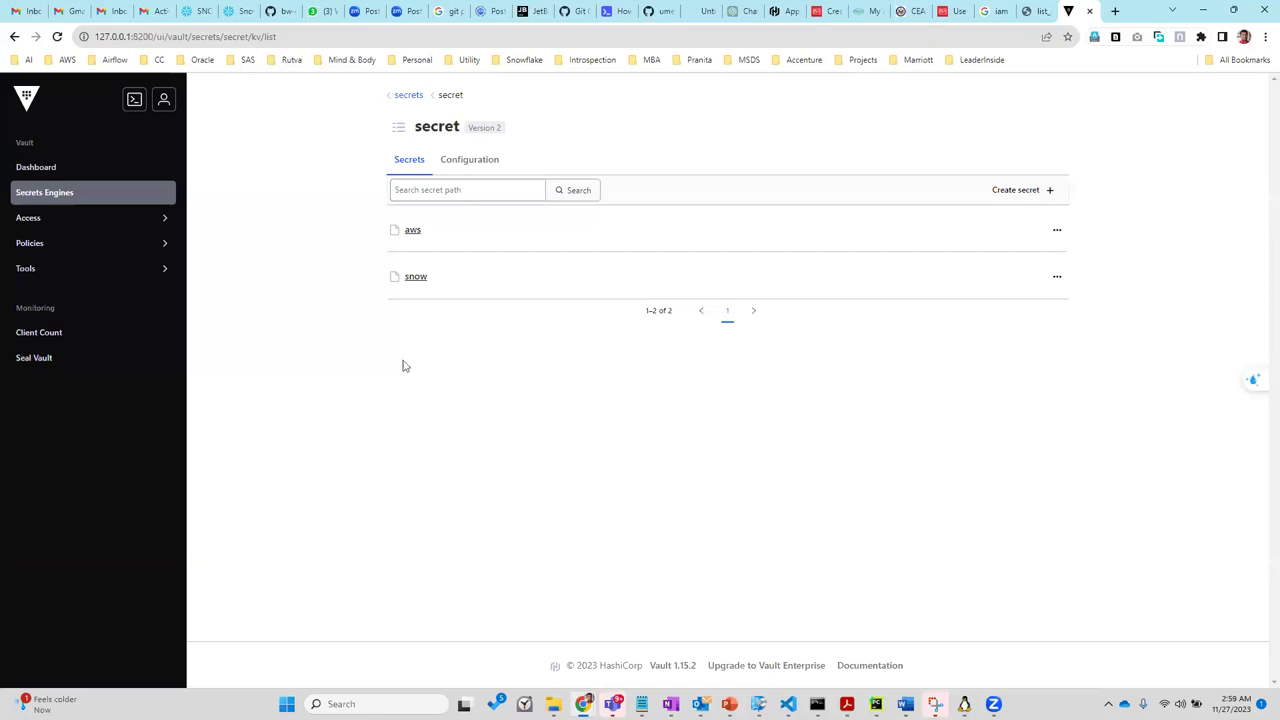
pyautogui.click(415, 280)
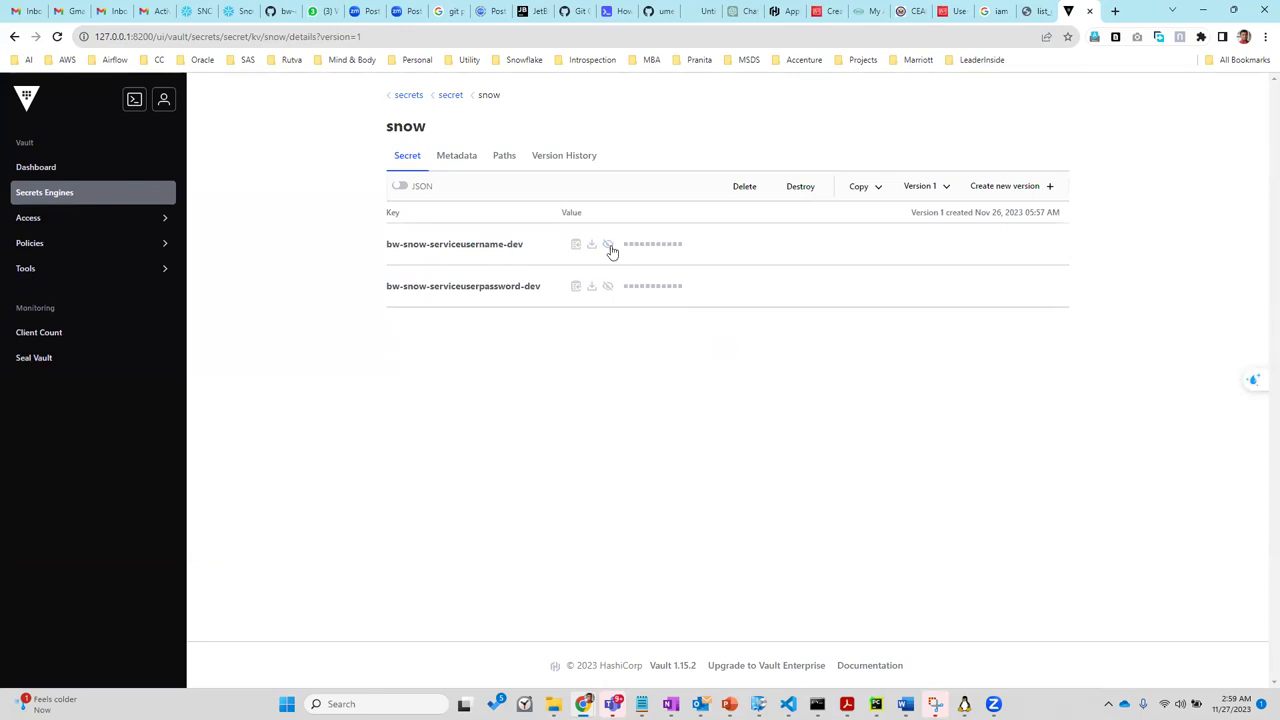
pyautogui.click(930, 190)
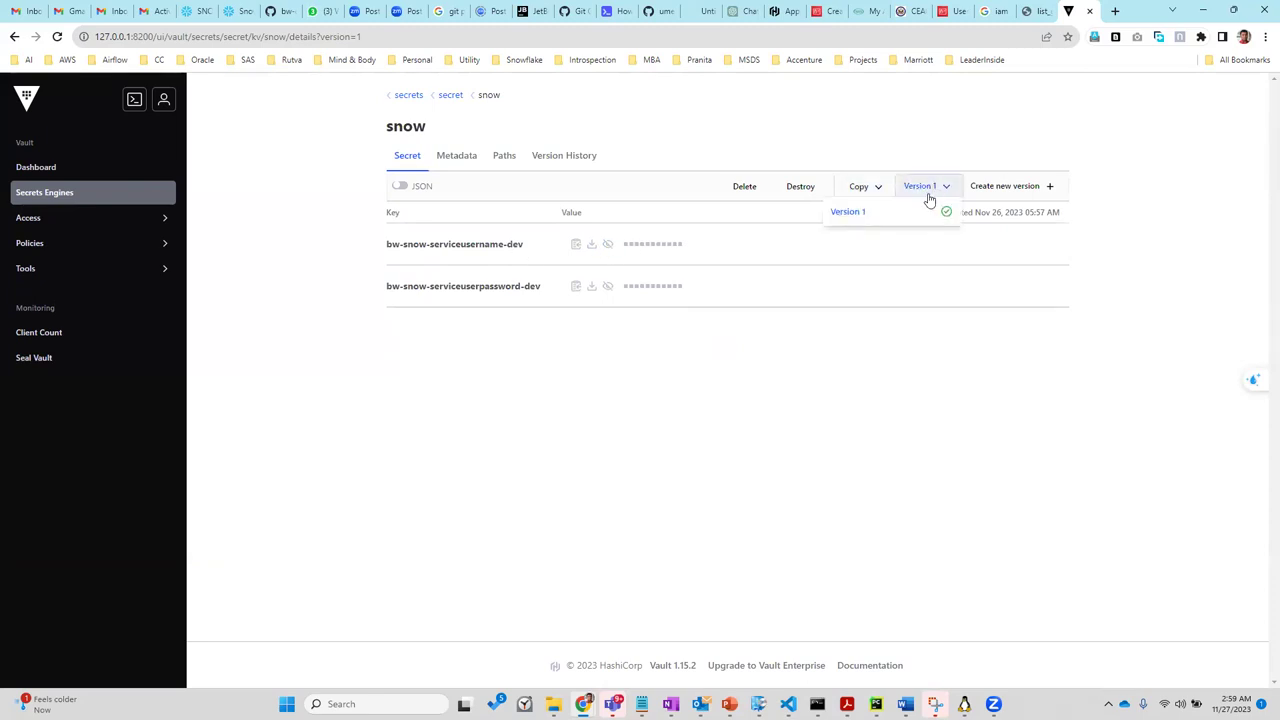
pyautogui.click(911, 320)
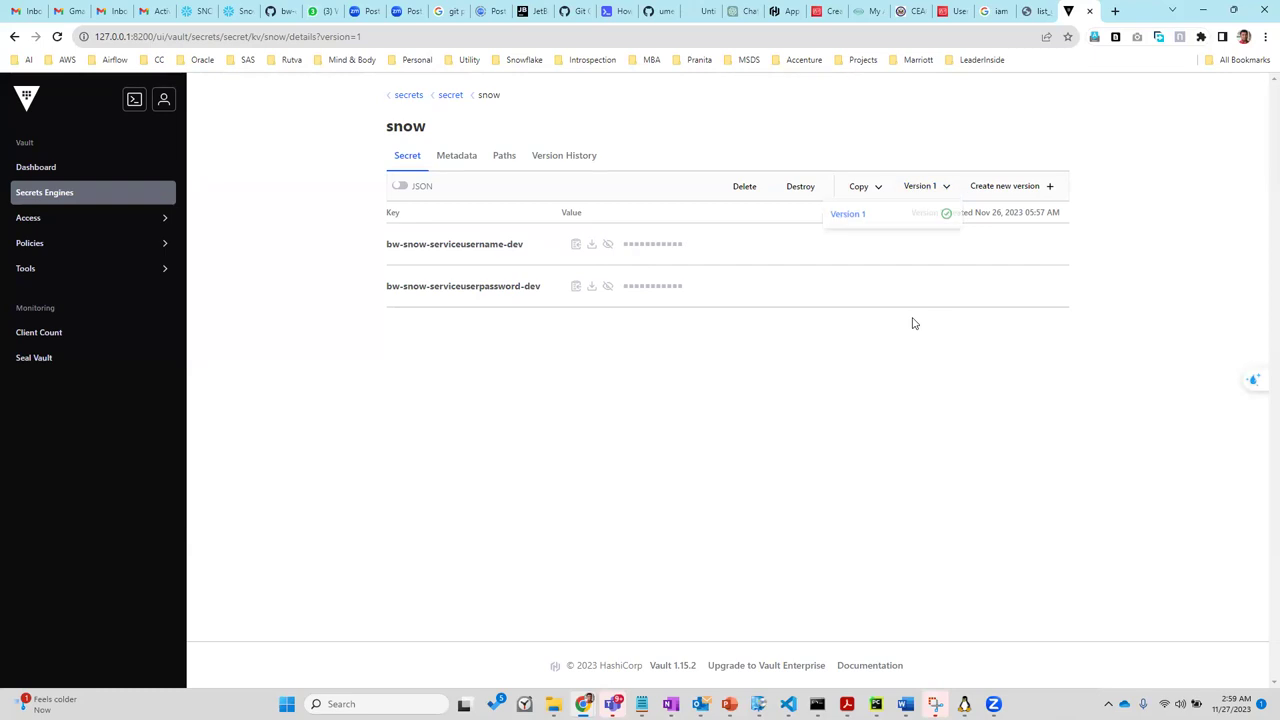
pyautogui.click(1006, 191)
pyautogui.click(613, 275)
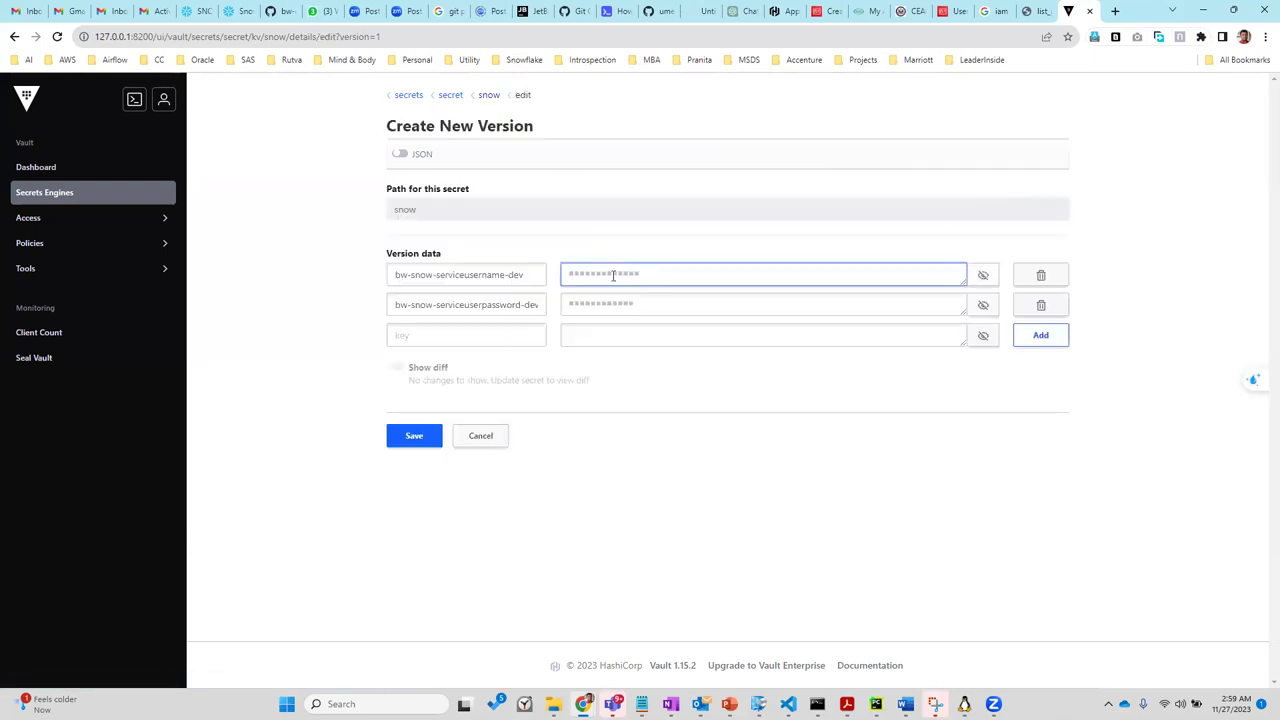
# Set the username value to the account username from the Welcome To Snowflake email.
pyautogui.doubleClick(613, 275)
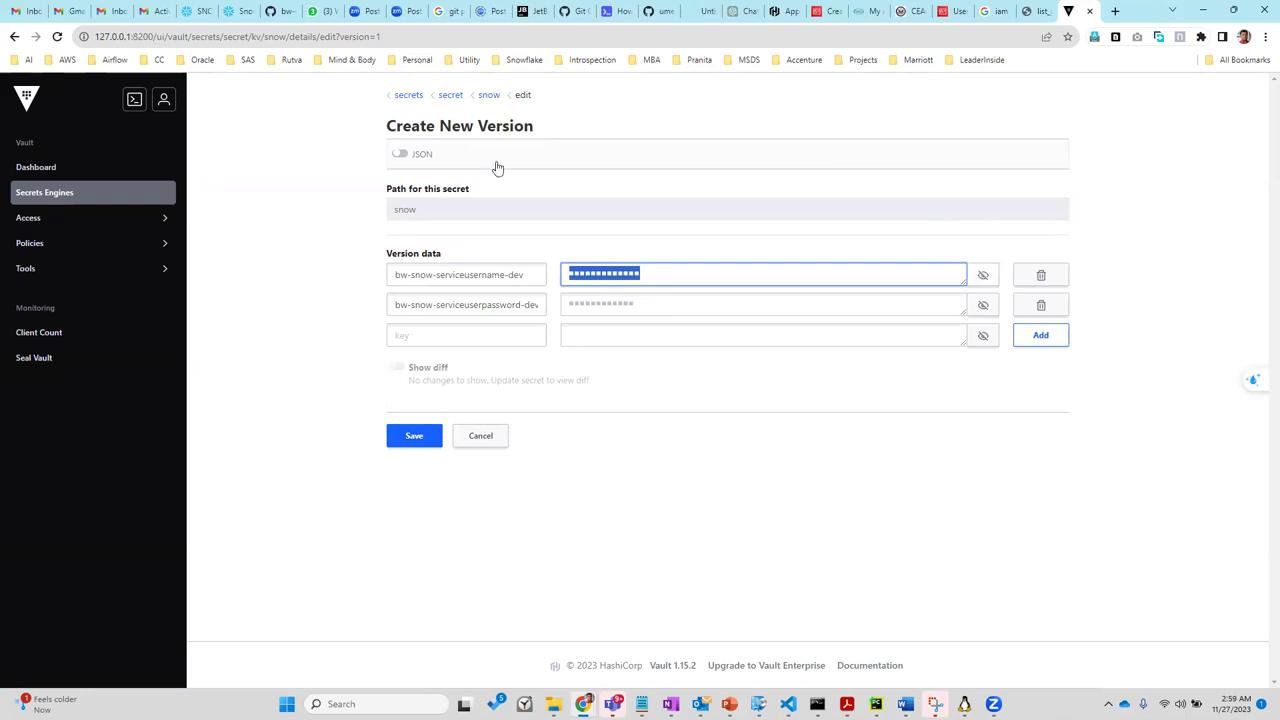
pyautogui.click(197, 12)
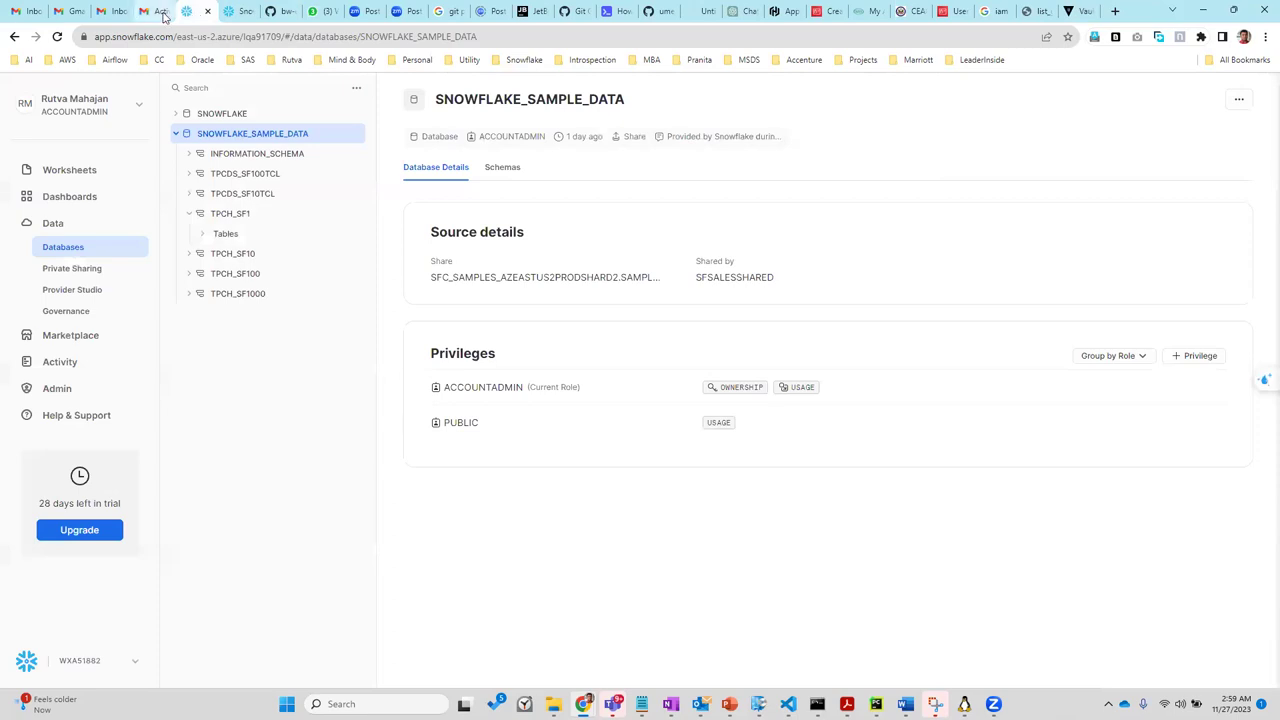
pyautogui.click(163, 13)
pyautogui.click(189, 132)
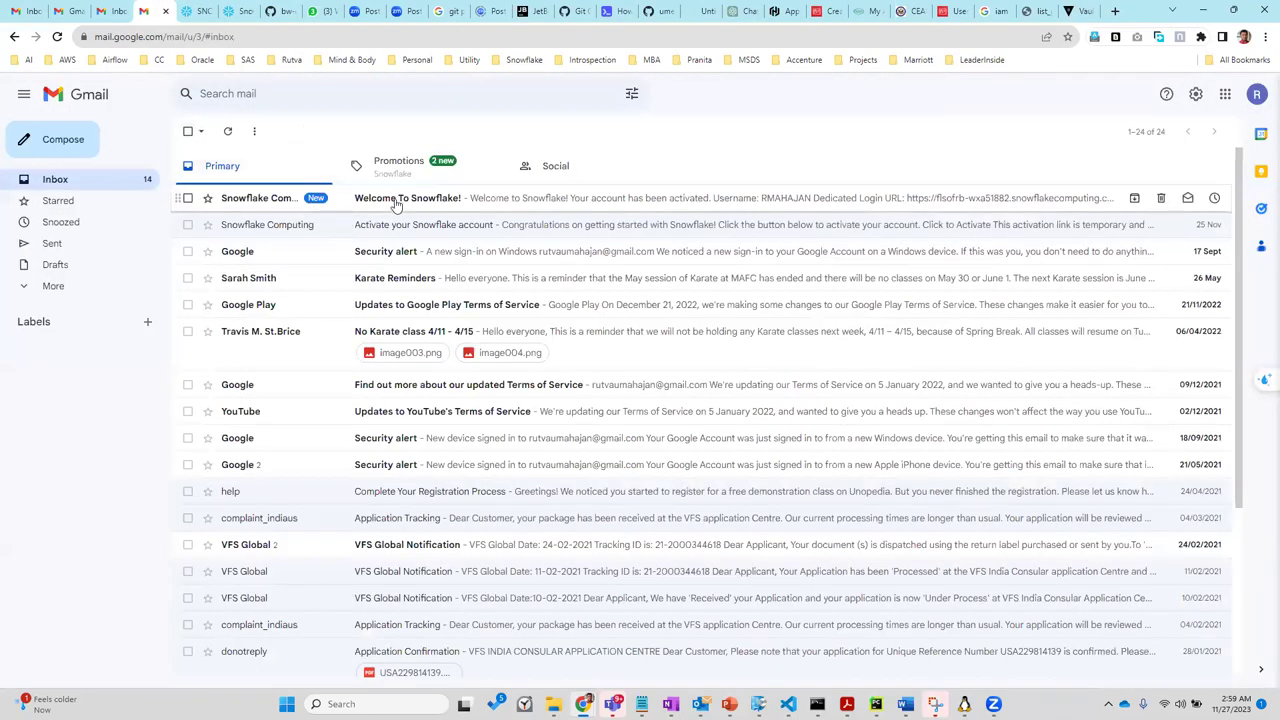
pyautogui.click(397, 204)
pyautogui.doubleClick(665, 390)
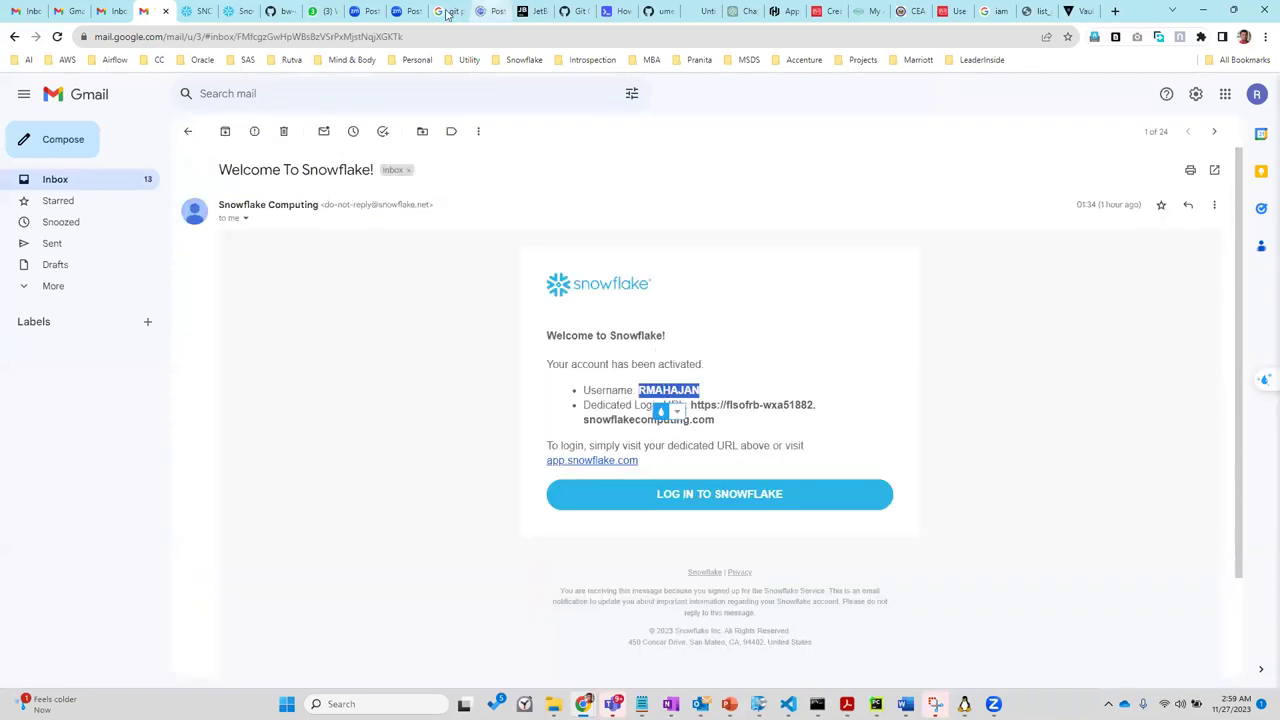
pyautogui.click(1072, 12)
pyautogui.click(729, 281)
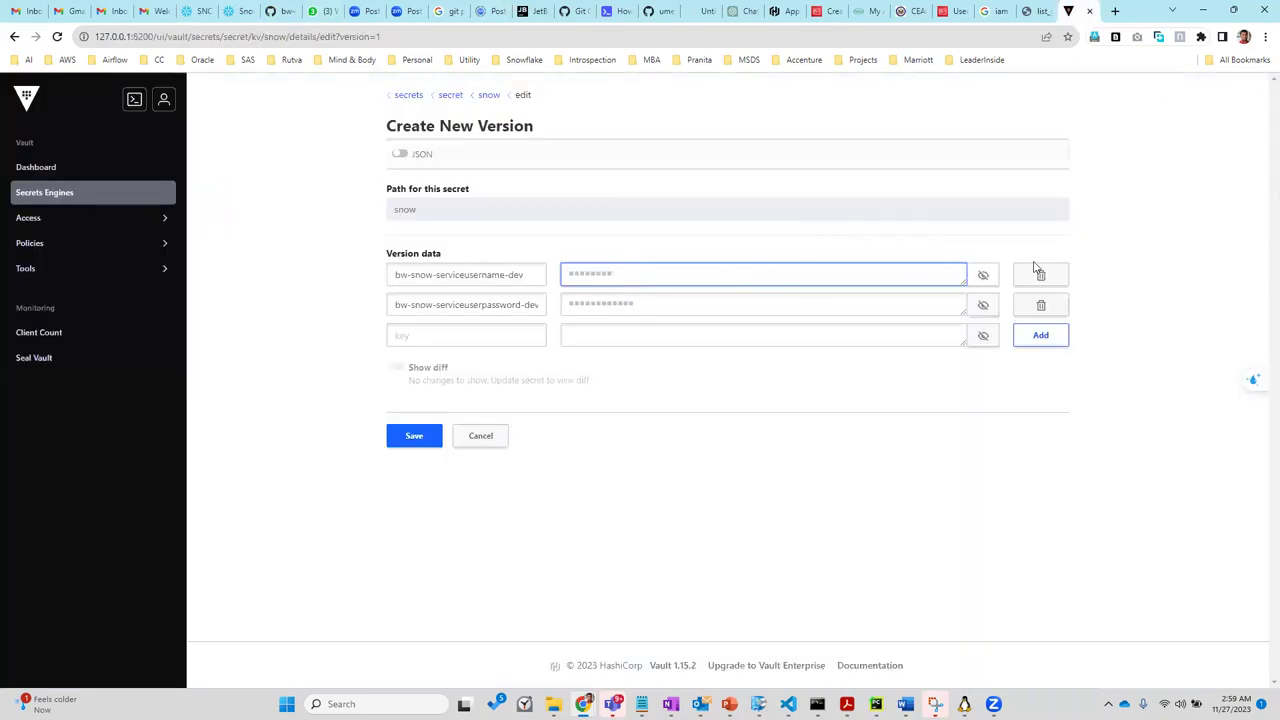
pyautogui.click(983, 275)
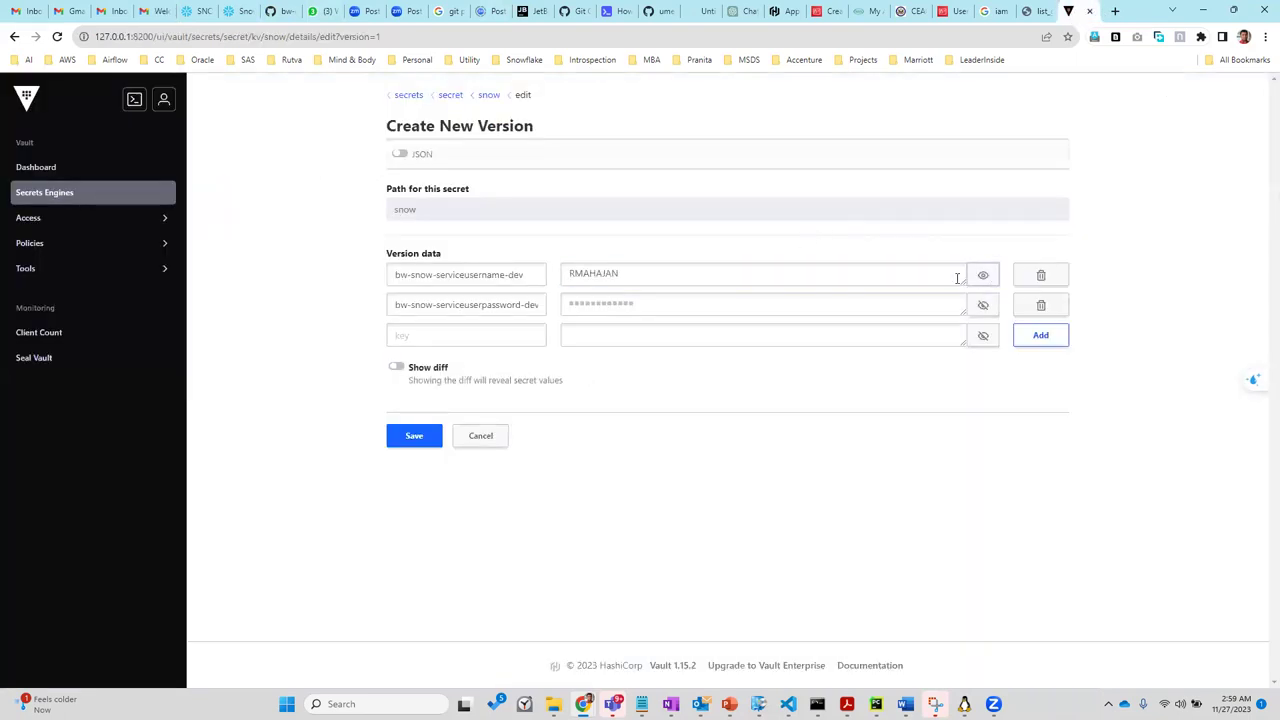
# Replace the password value with a new service password and save the version.
pyautogui.doubleClick(651, 309)
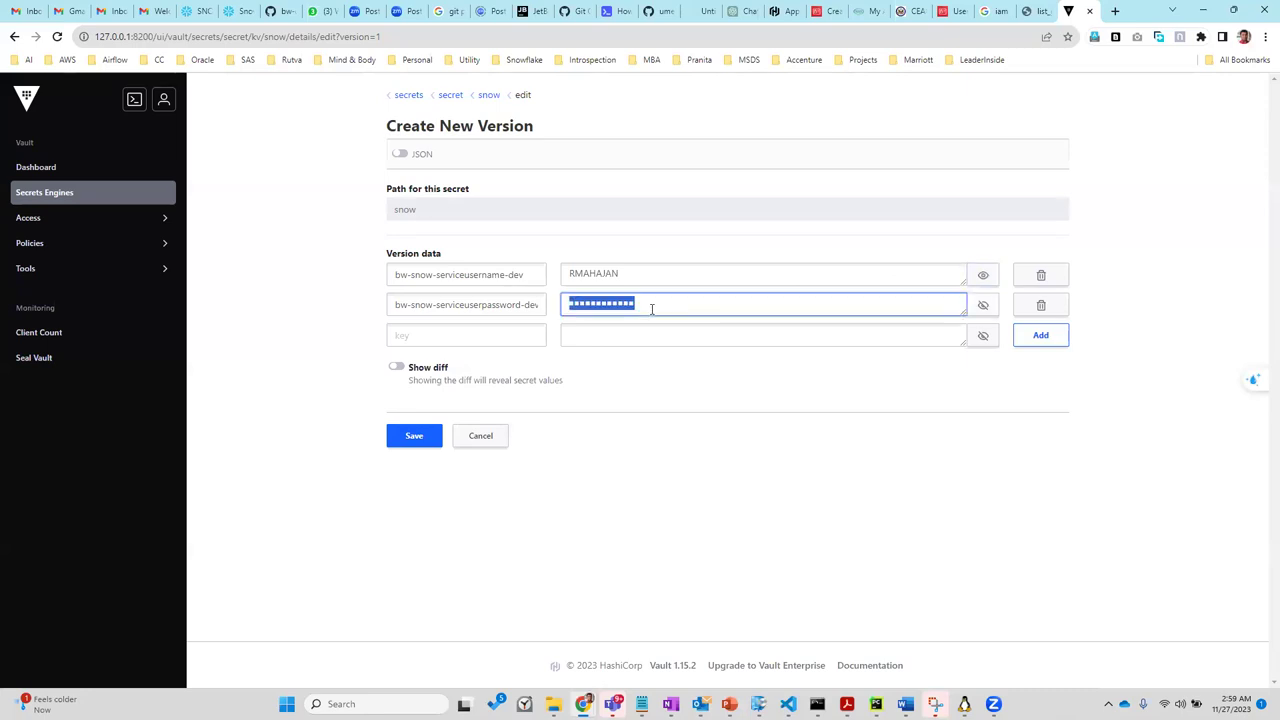
pyautogui.press('BackSpace')
pyautogui.write('••••••••••')
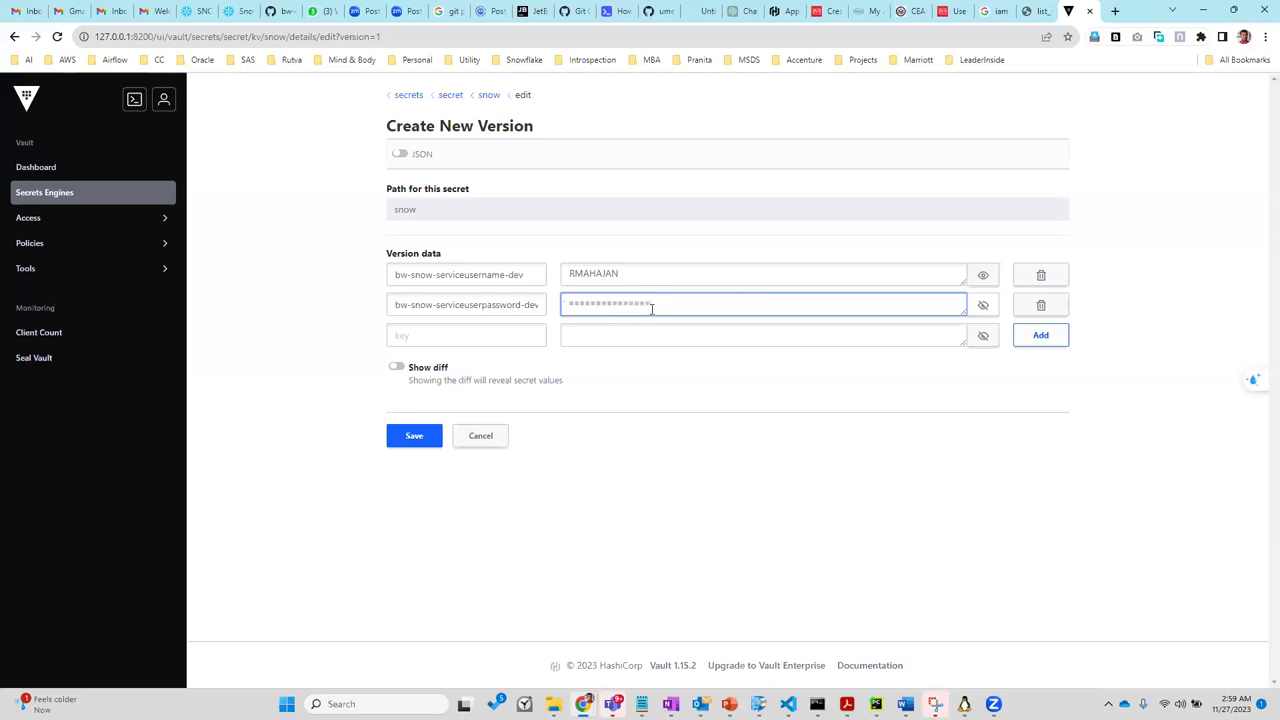
pyautogui.click(982, 307)
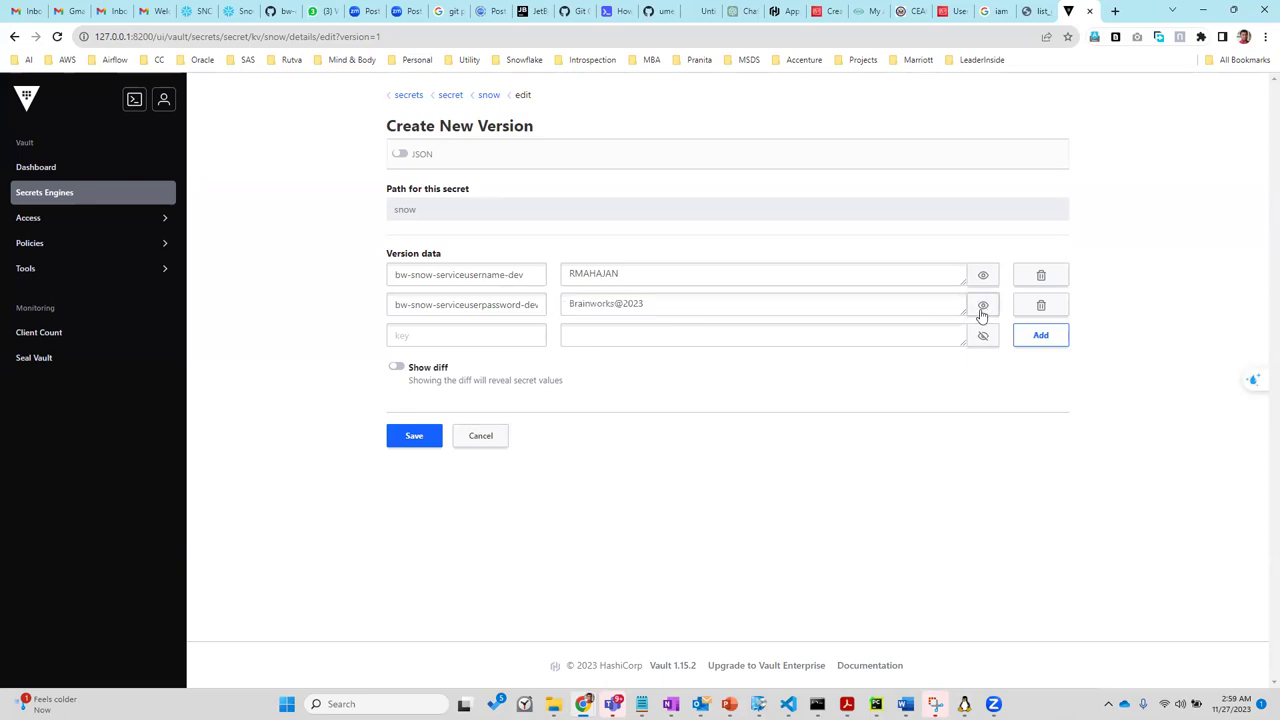
pyautogui.click(414, 437)
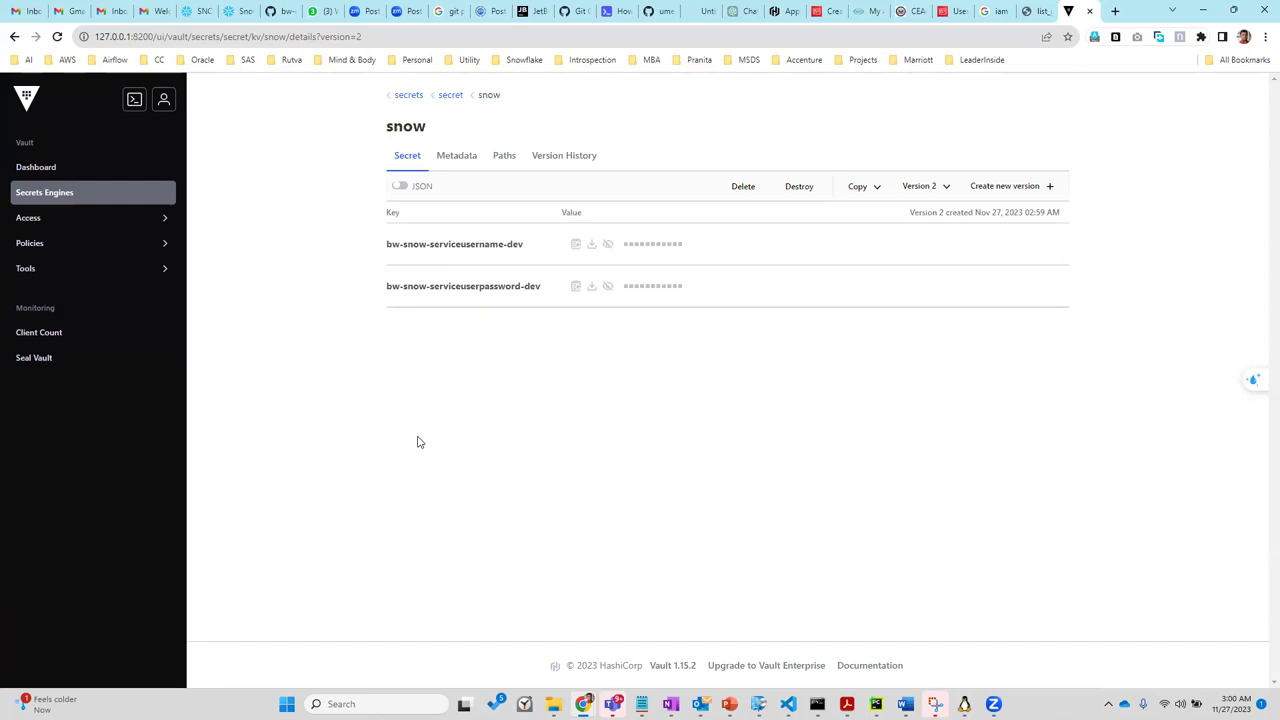
# Confirm the snow secret now has Version 2, then return to the 'iam boto3' Google results.
pyautogui.click(929, 187)
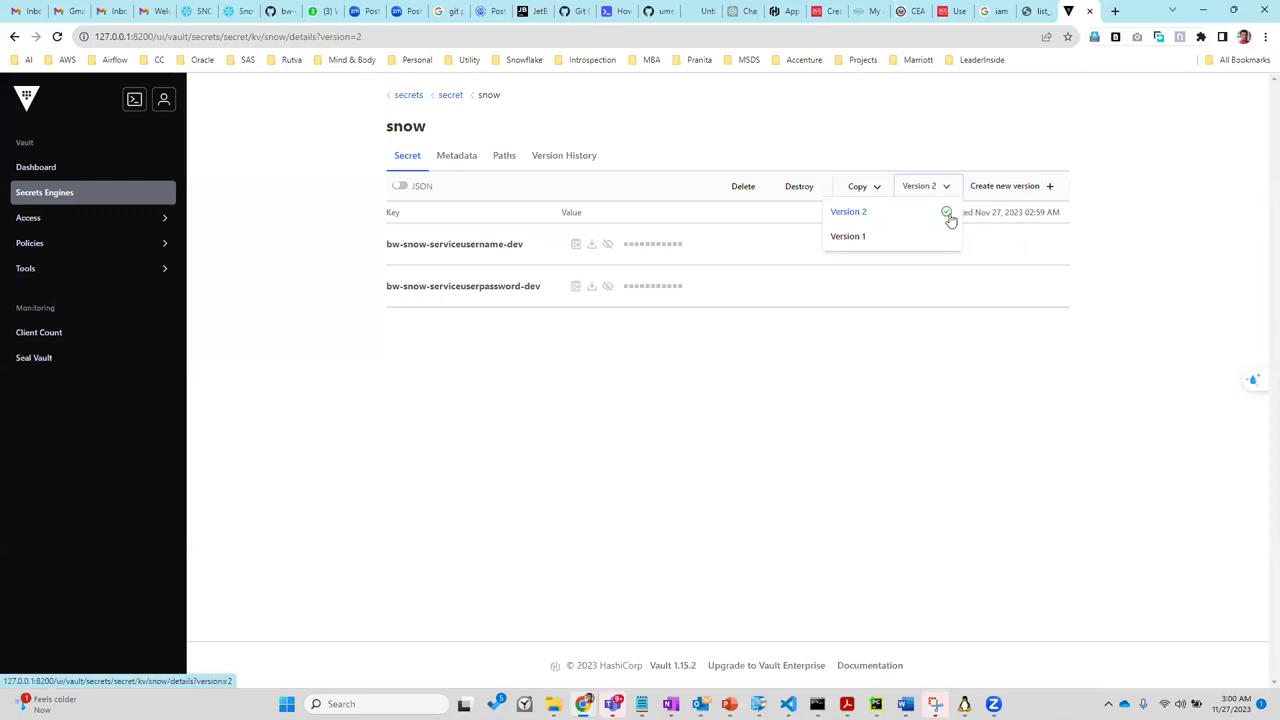
pyautogui.click(670, 427)
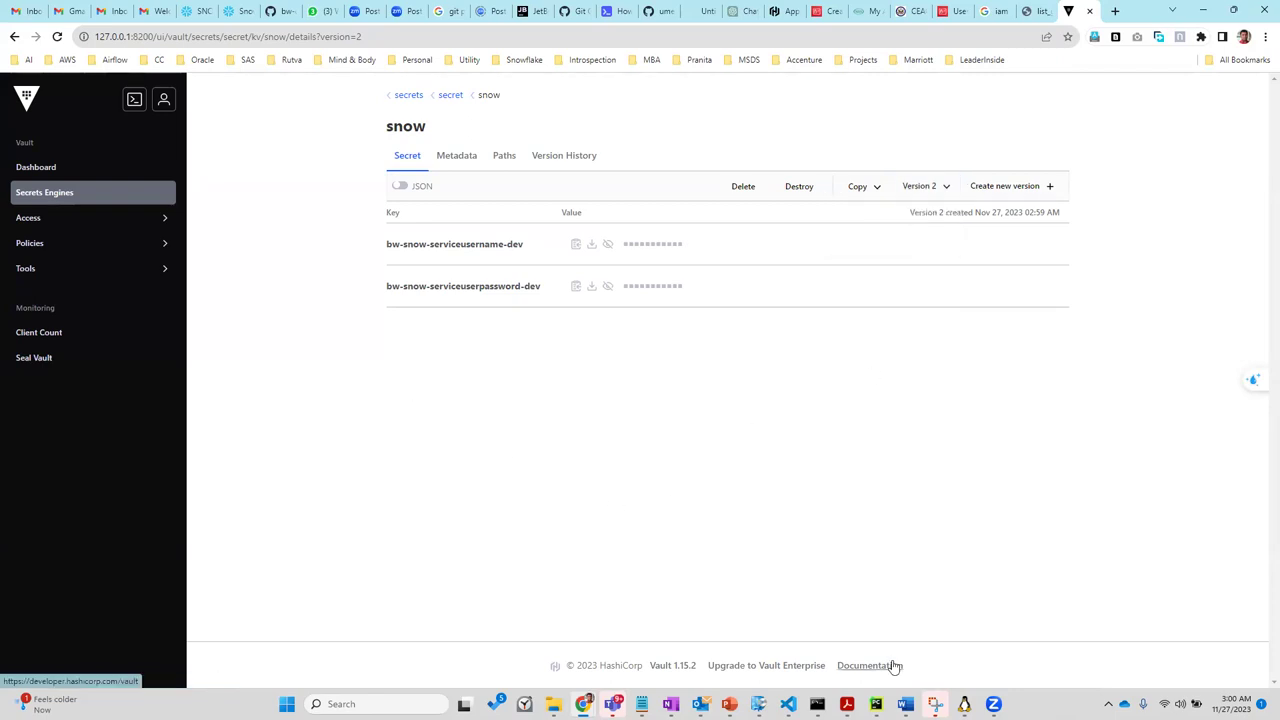
pyautogui.moveTo(905, 703)
pyautogui.moveTo(993, 703)
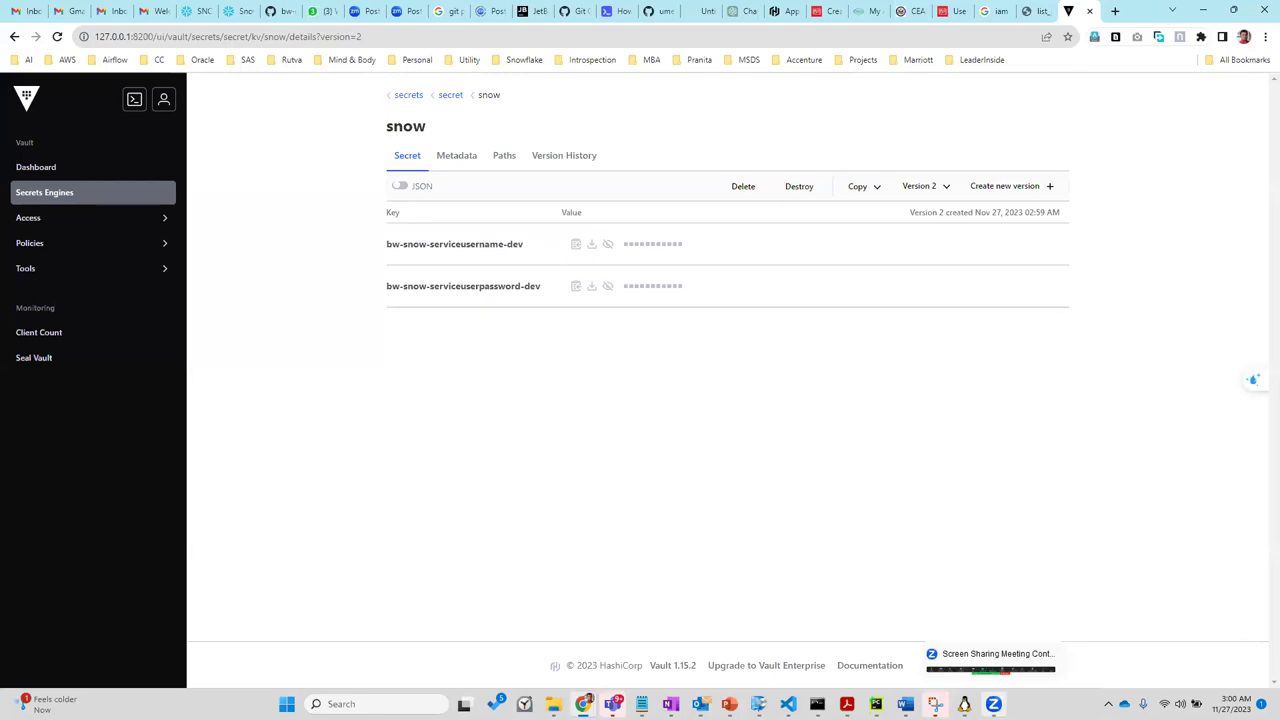
pyautogui.hotkey('alt', 'Tab')
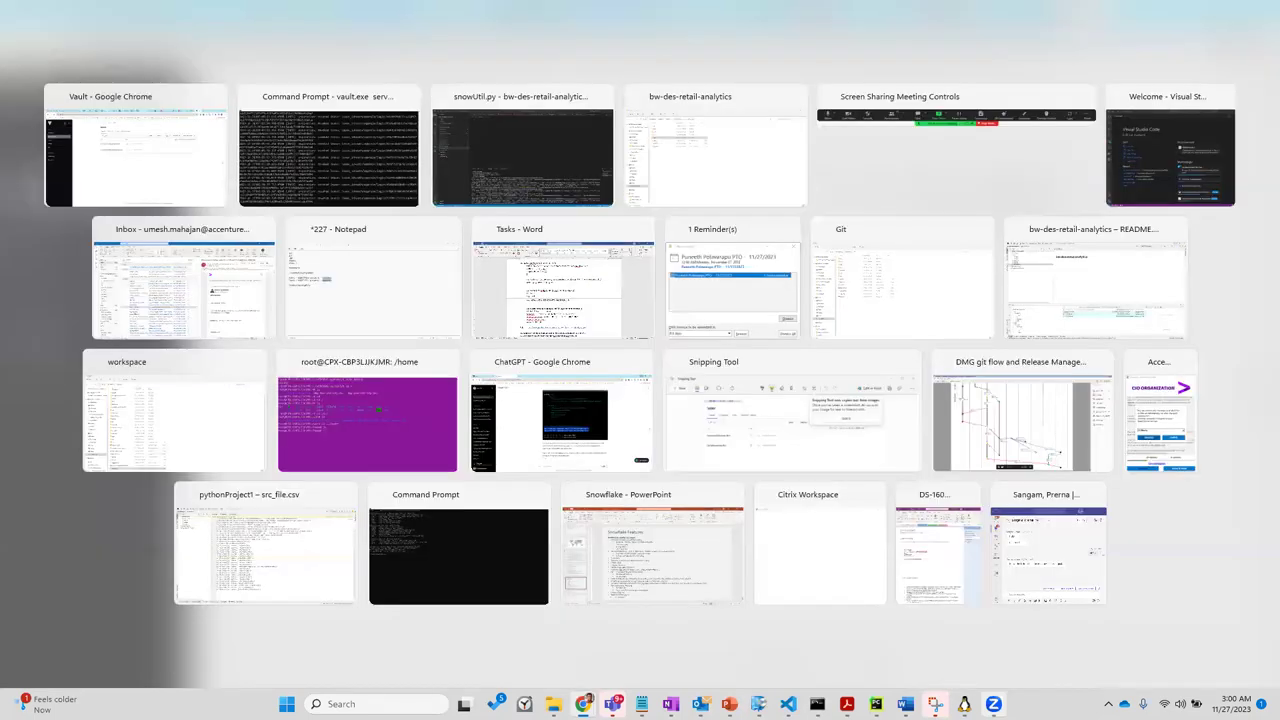
pyautogui.hotkey('alt', 'Tab')
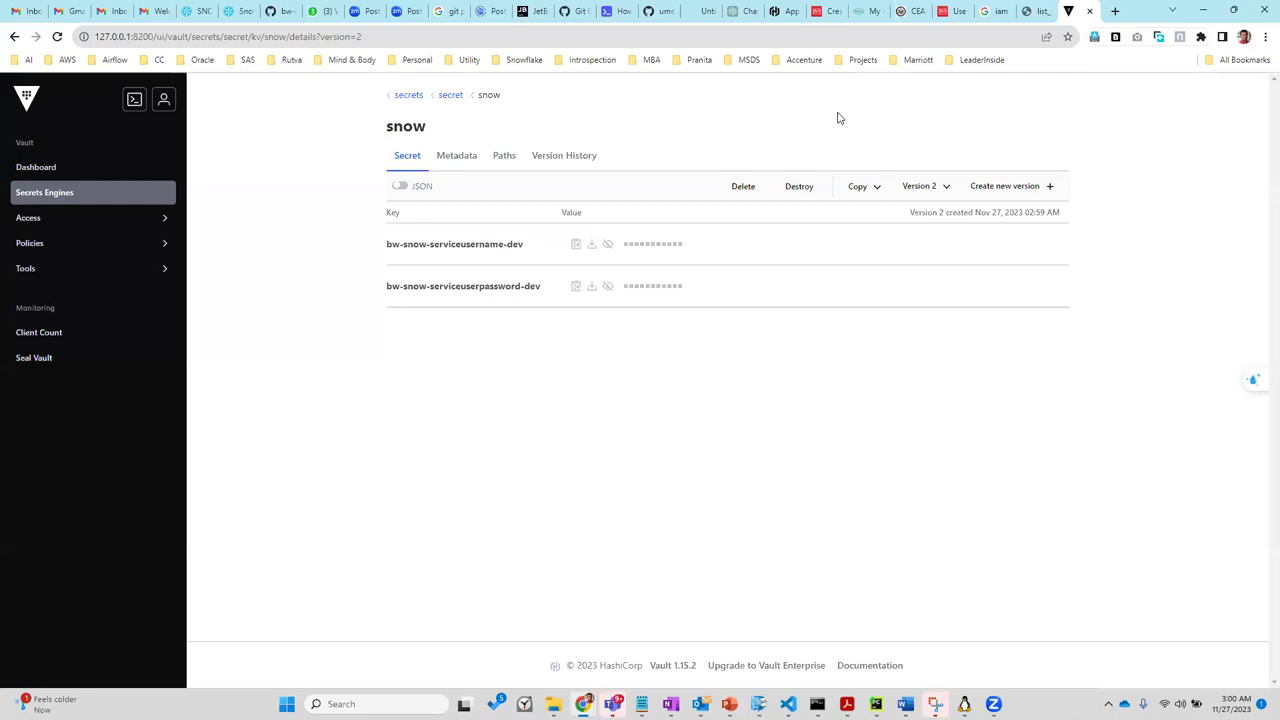
pyautogui.click(987, 12)
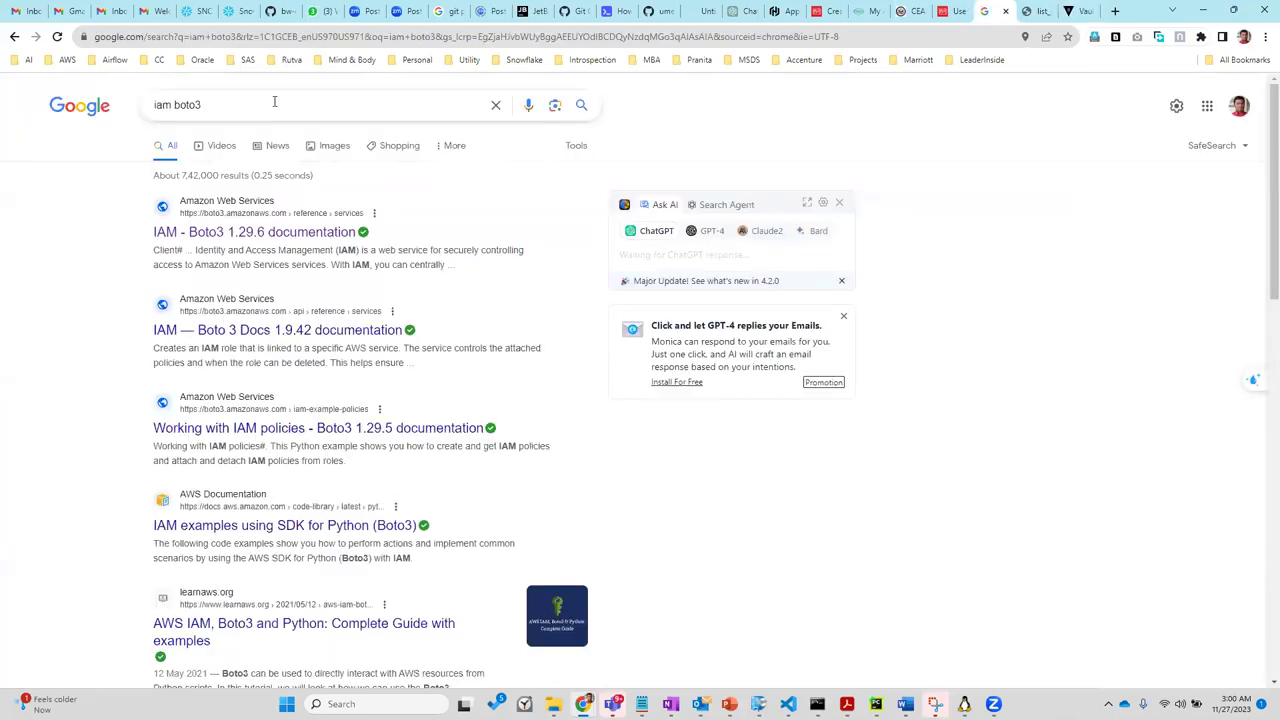
pyautogui.click(274, 104)
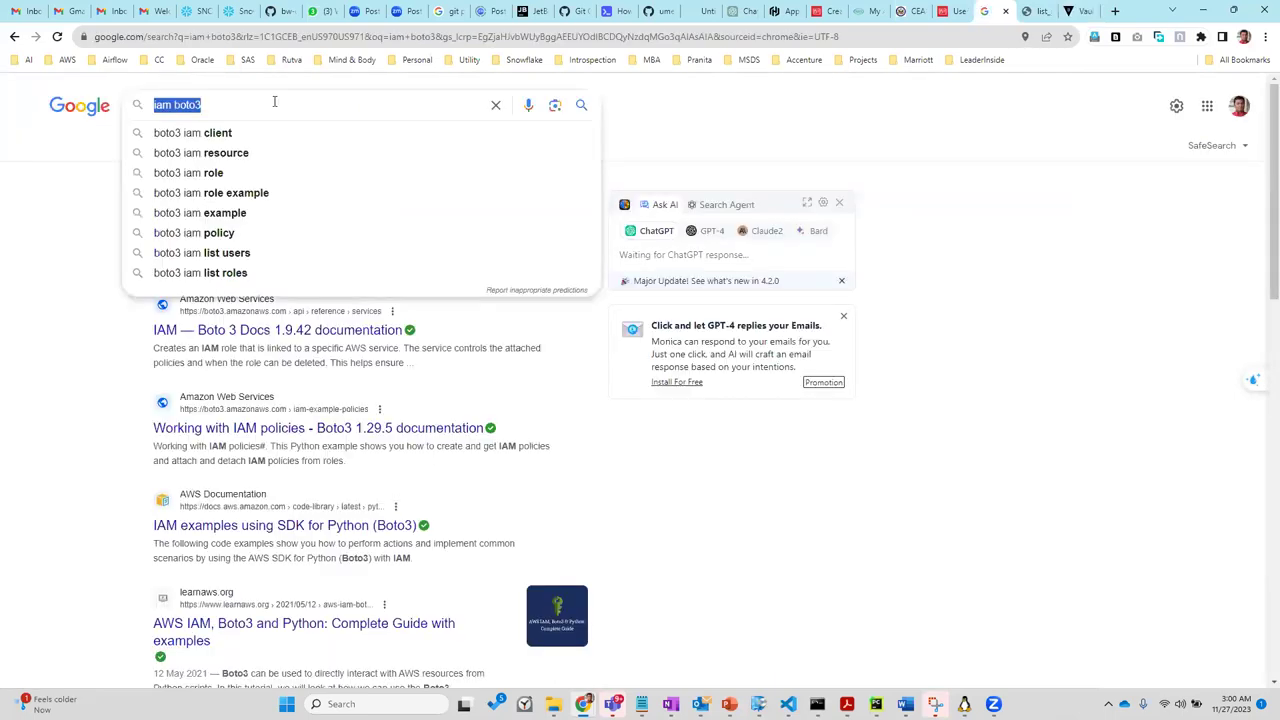
# Search Google for 'python snowflake connector' and open the Snowflake Connector for Python result in a new tab.
pyautogui.write('p')
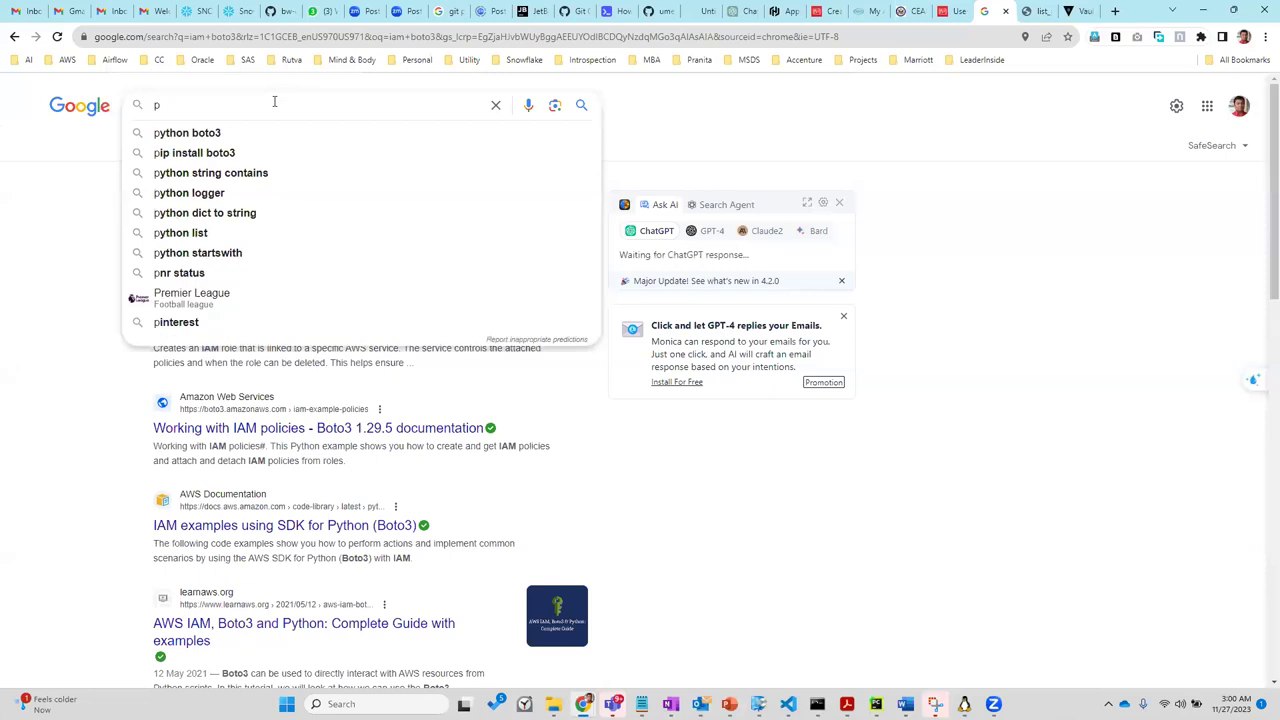
pyautogui.write('ython')
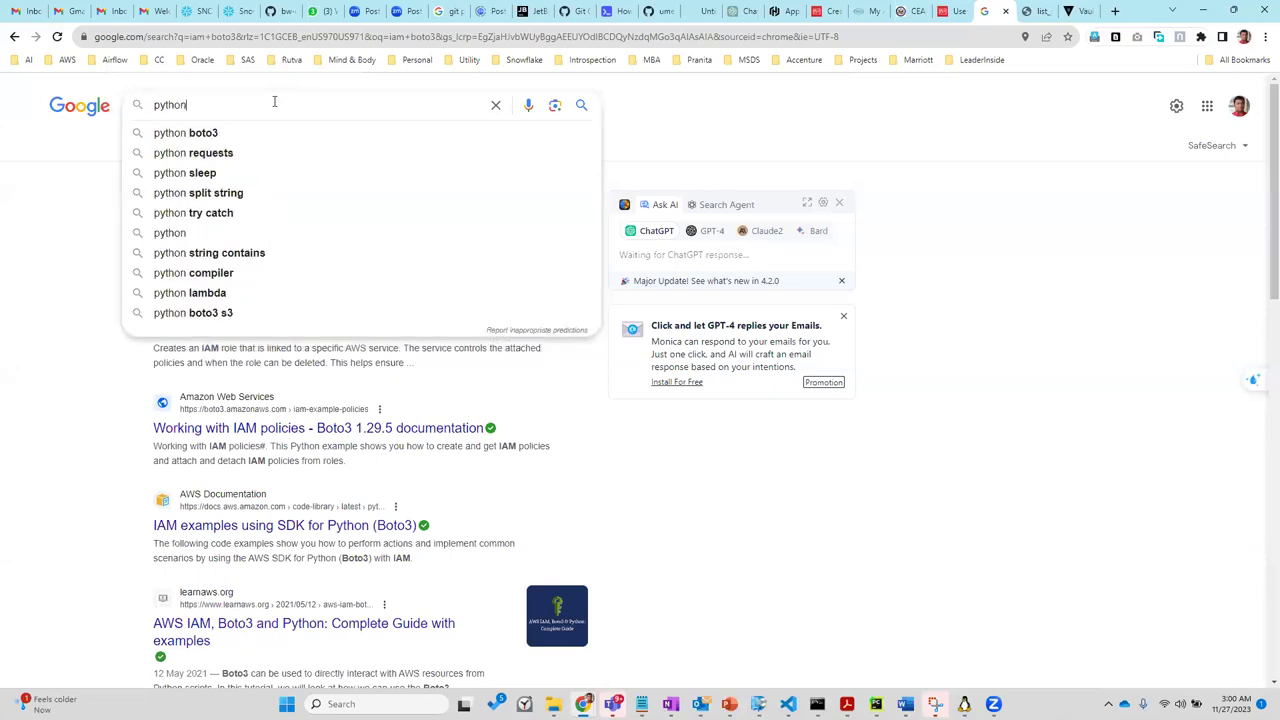
pyautogui.write(' snowflake connector')
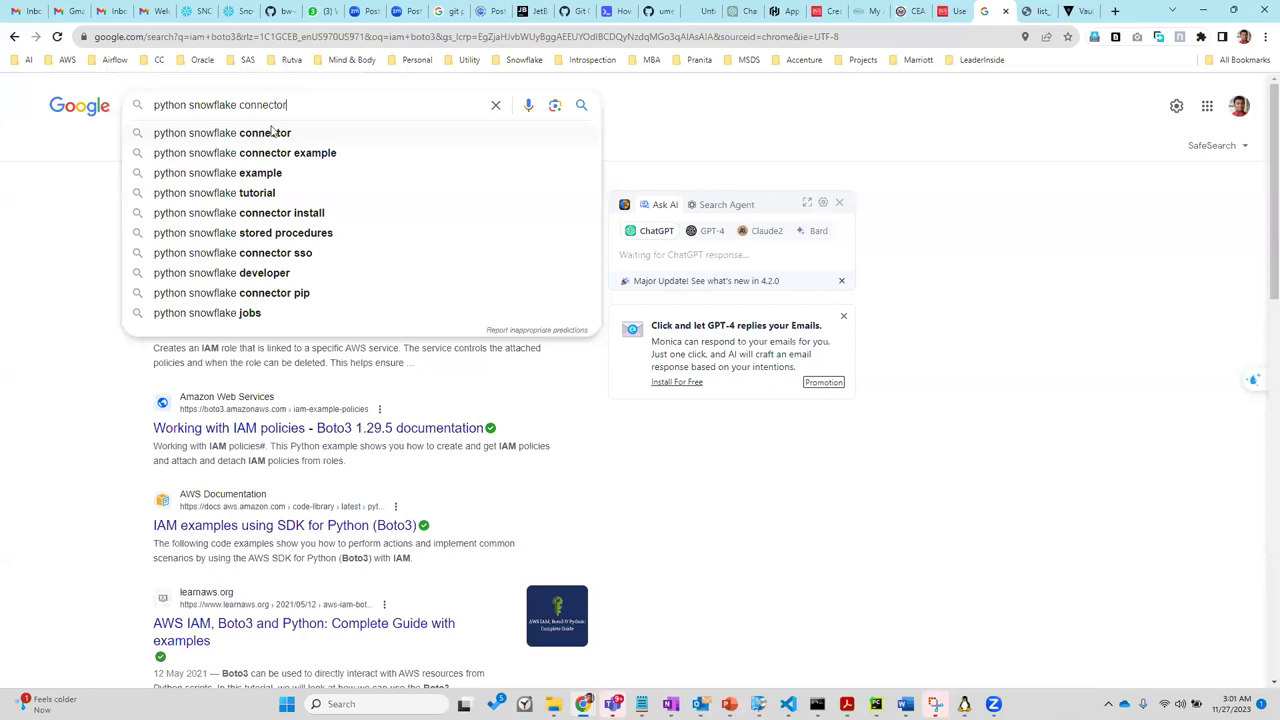
pyautogui.press('Return')
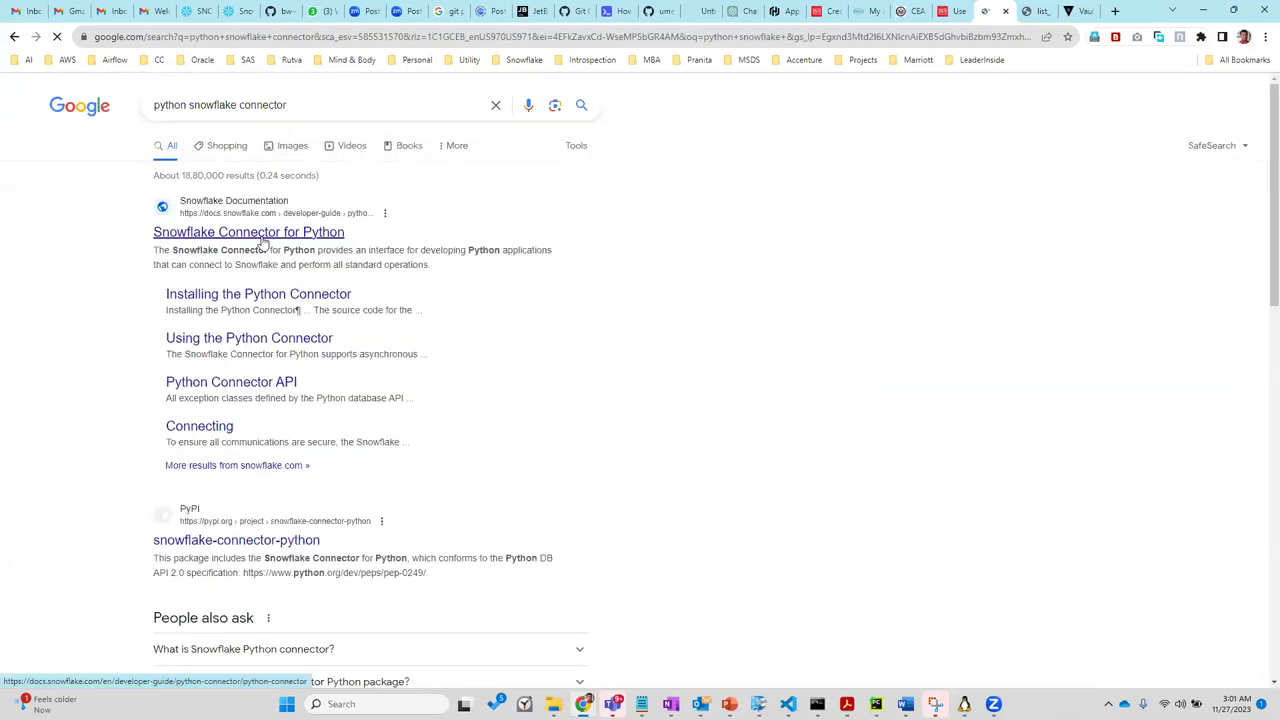
pyautogui.keyDown('ctrl'); pyautogui.click(261, 239); pyautogui.keyUp('ctrl')
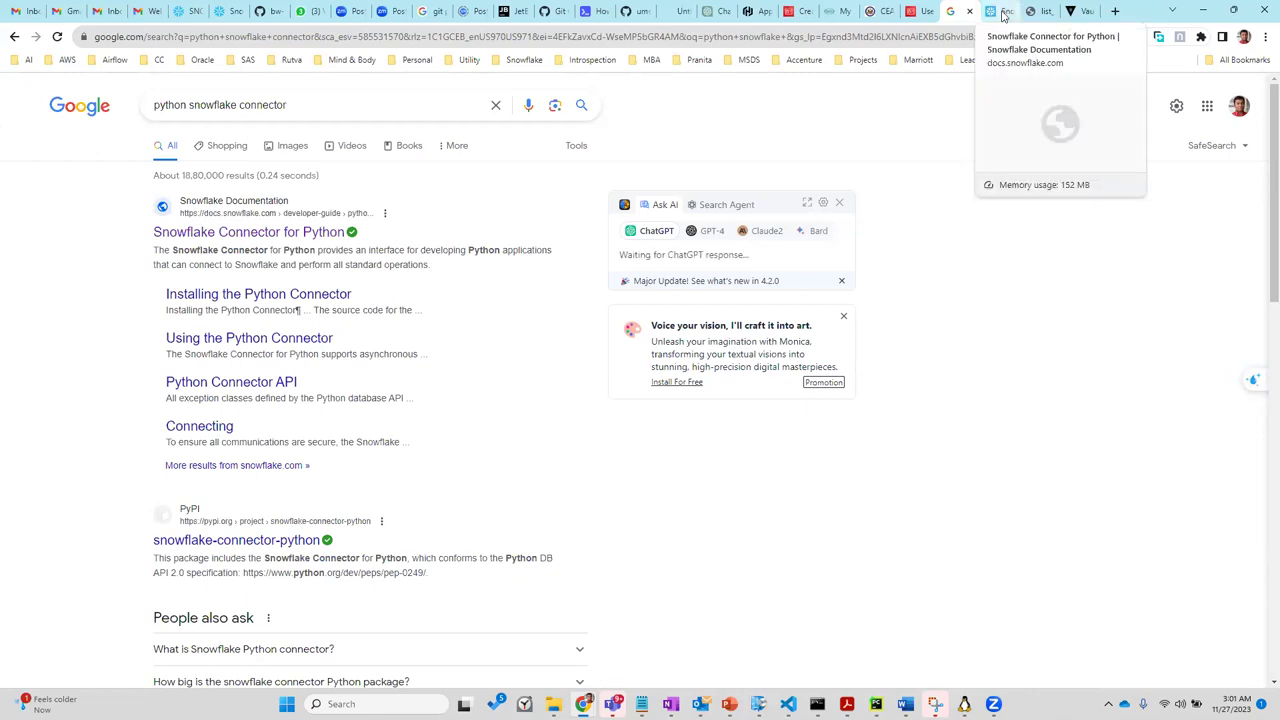
# Copy the 'pip install snowflake-connector-python' command from the Installing the Python Connector docs page.
pyautogui.click(1003, 12)
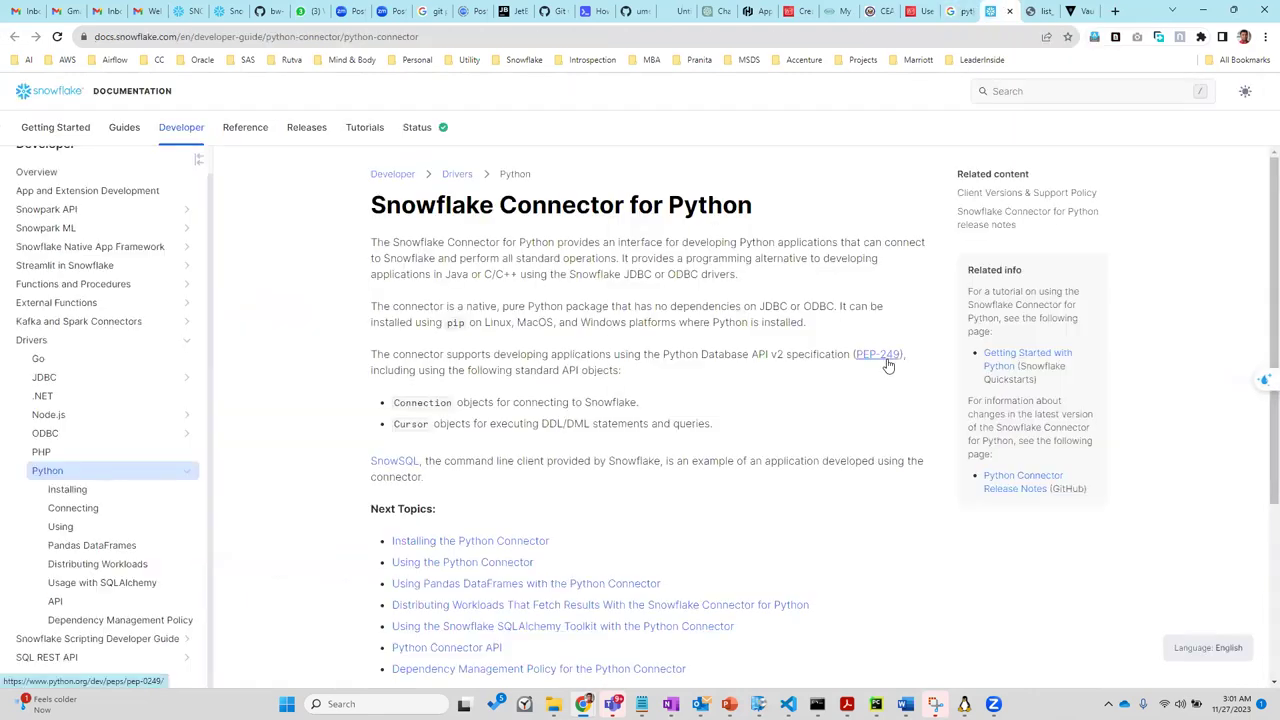
pyautogui.click(68, 494)
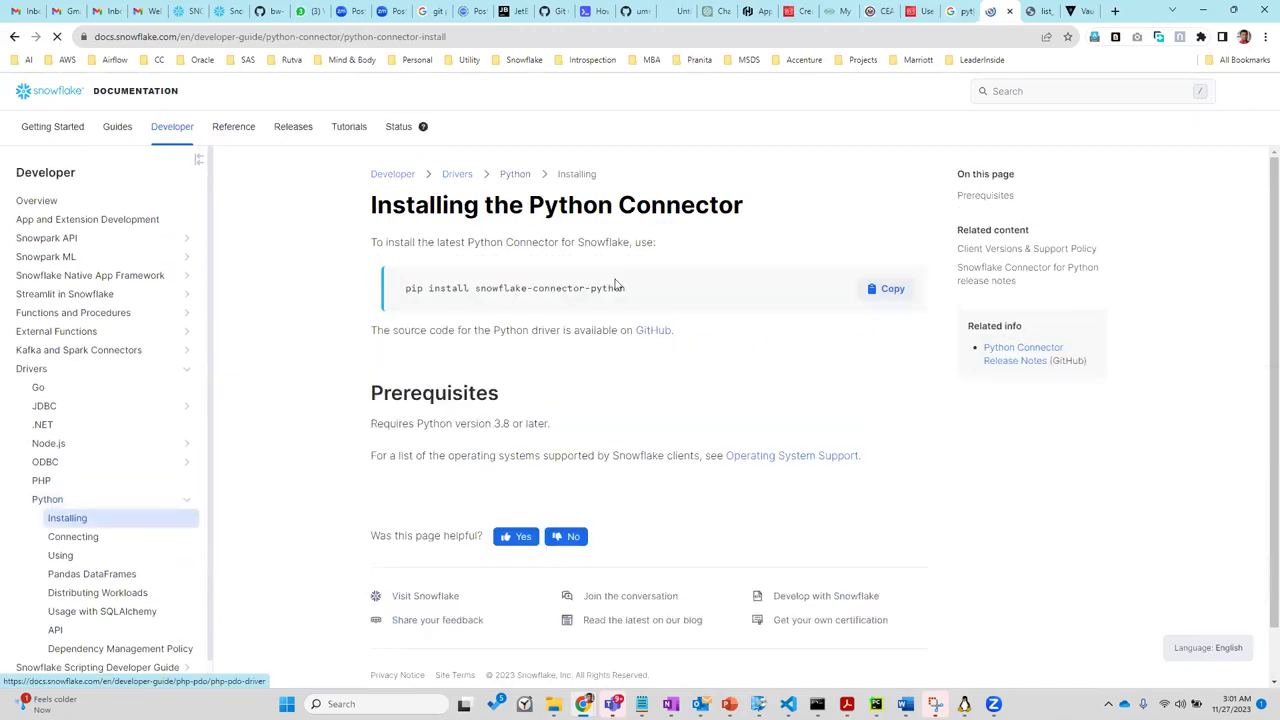
pyautogui.click(891, 289)
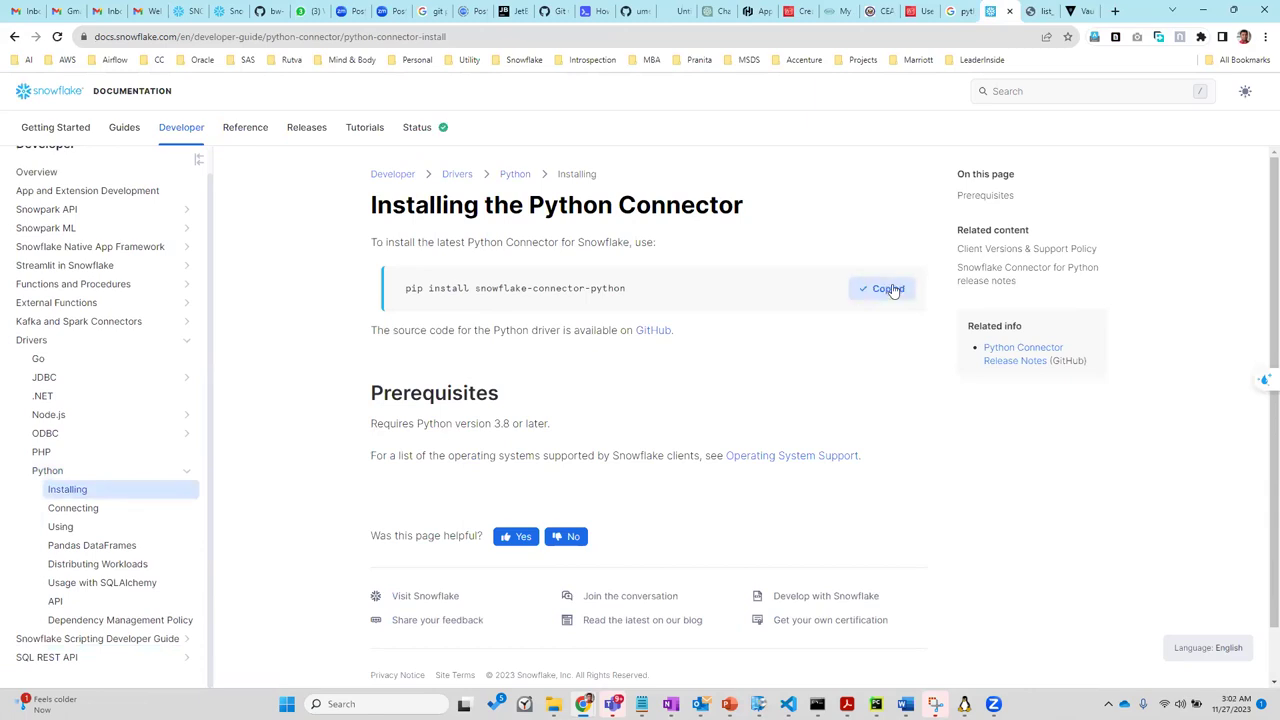
pyautogui.hotkey('alt', 'Tab')
pyautogui.hotkey('alt', 'Tab')
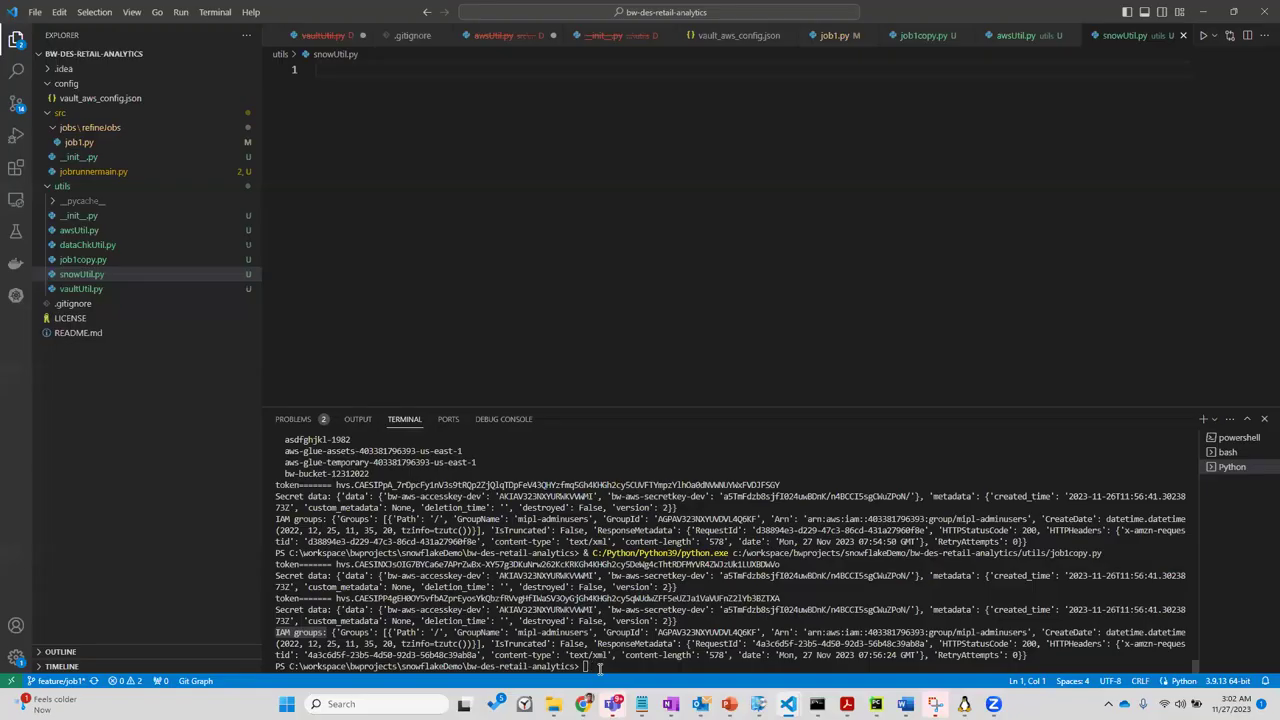
# Run 'pip install snowflake-connector-python' in the VS Code terminal, then return to the Snowflake install docs.
pyautogui.hotkey('ctrl', 'v')
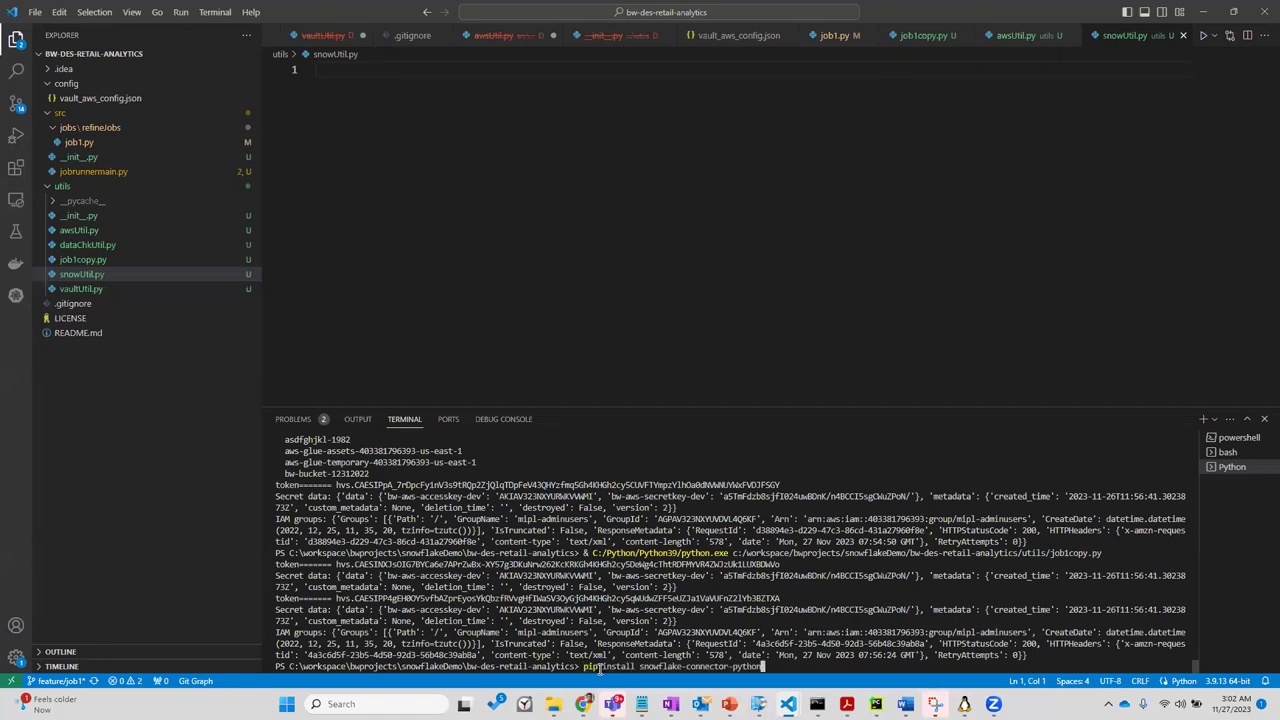
pyautogui.press('Return')
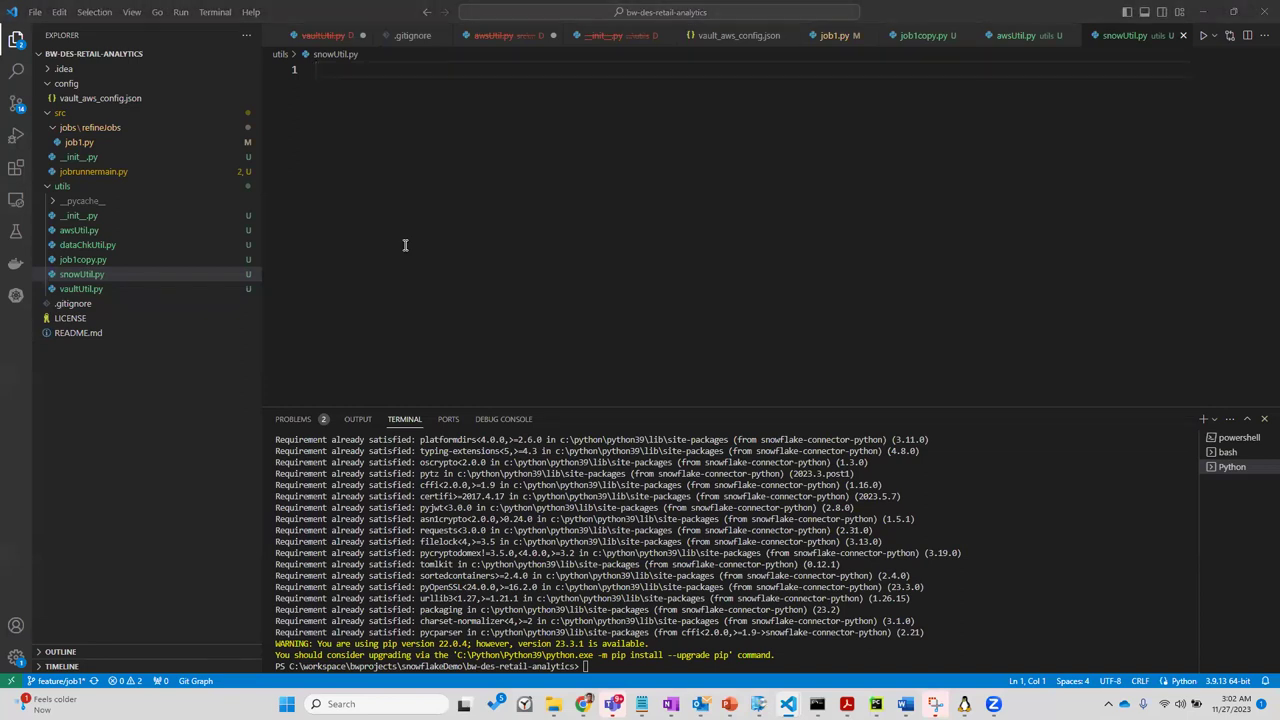
pyautogui.hotkey('alt', 'Tab')
pyautogui.click(786, 143)
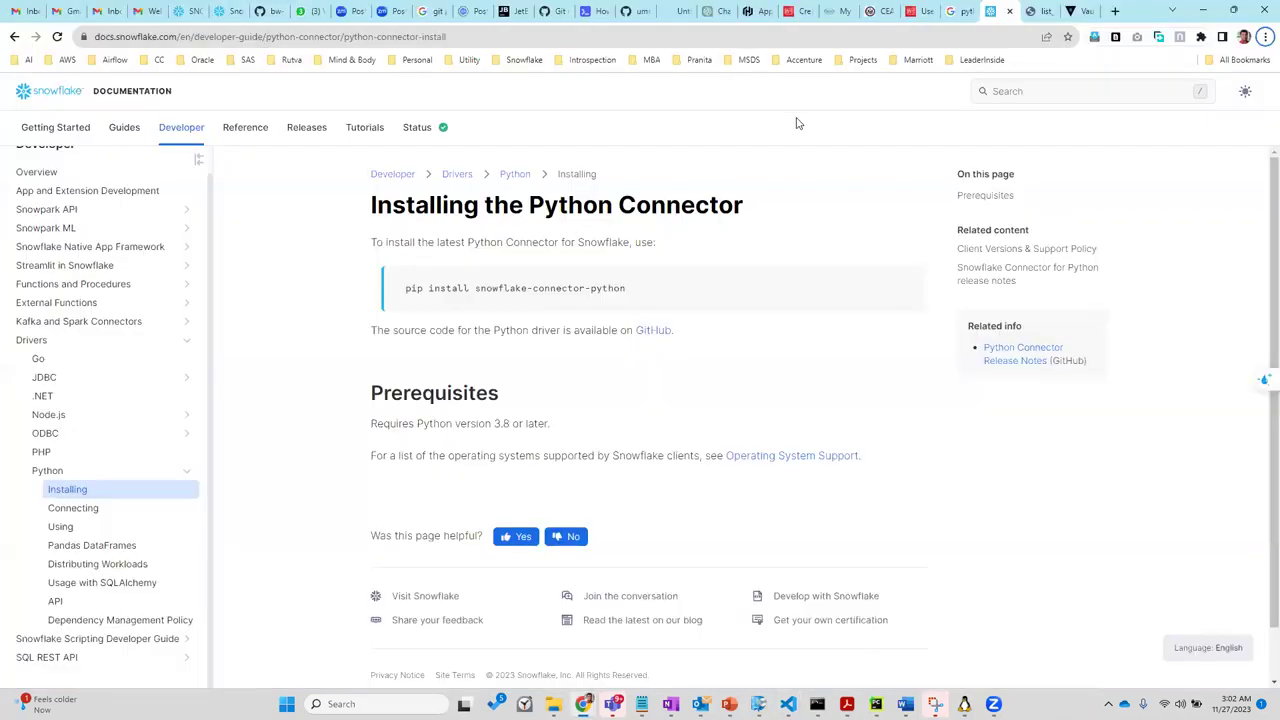
# Ask ChatGPT for Python code to connect to Snowflake using snowflake-connector-python.
pyautogui.click(710, 14)
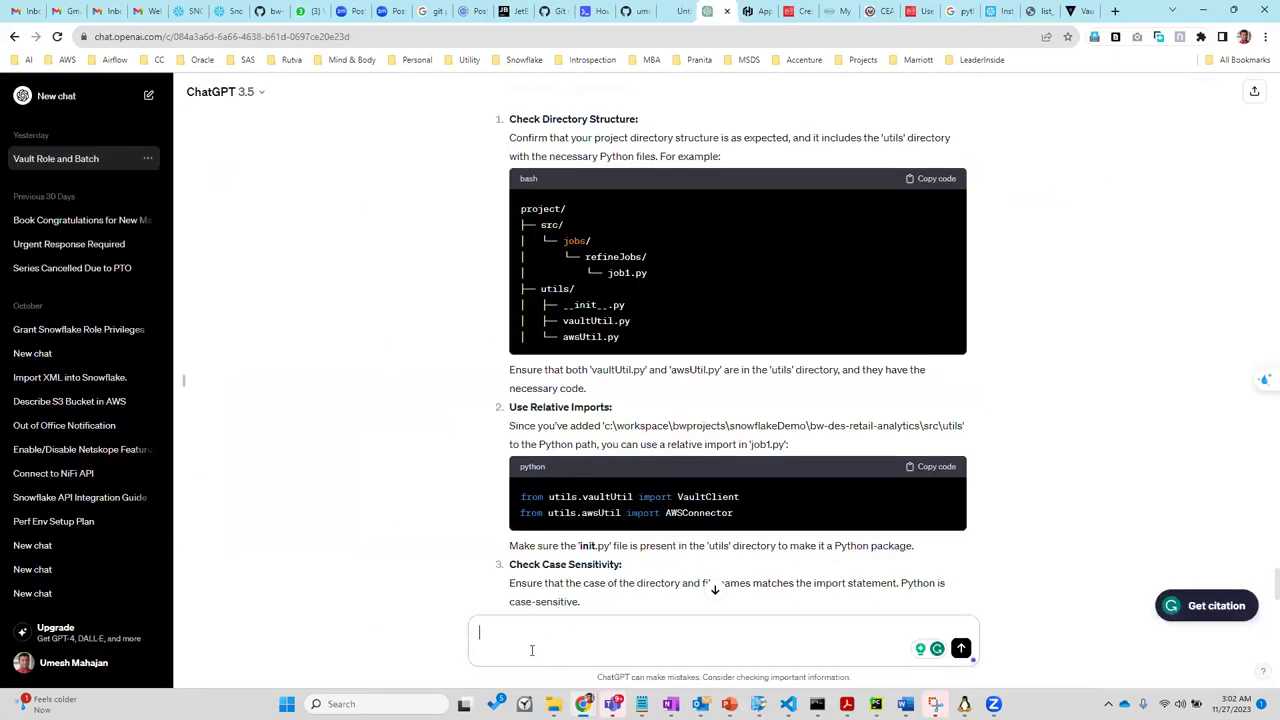
pyautogui.write('give m epython code to connect to ')
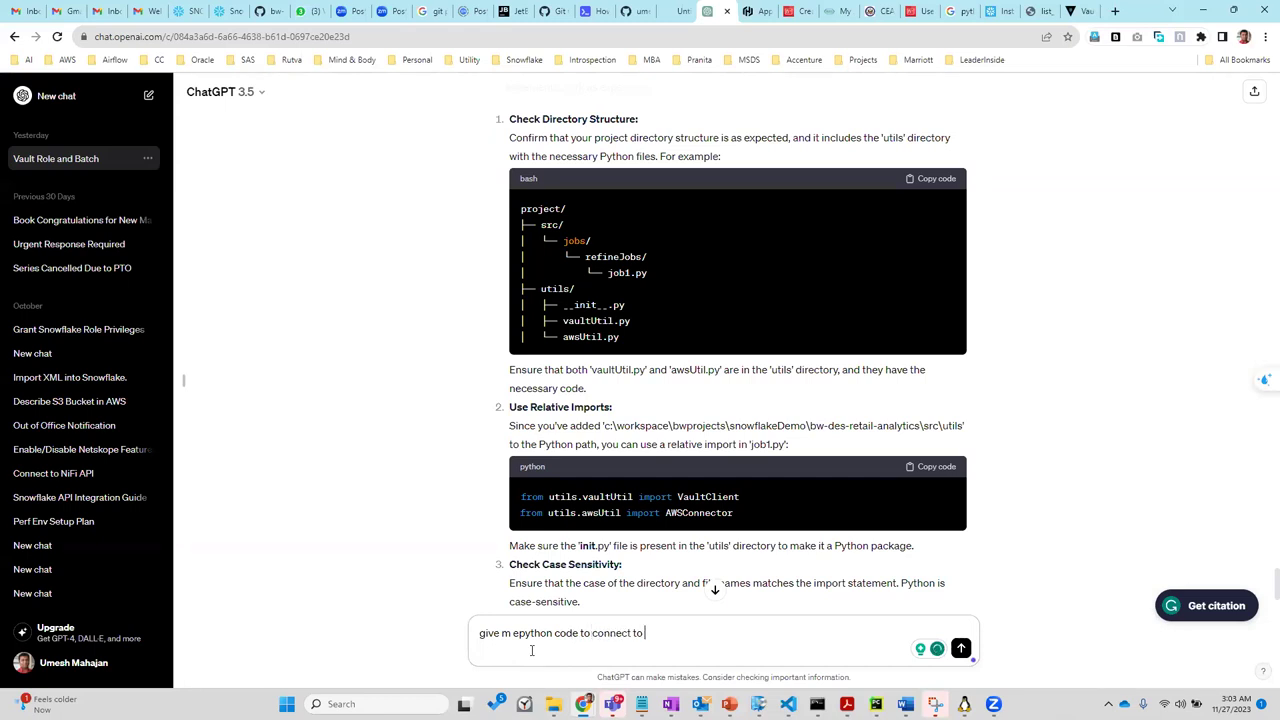
pyautogui.write('snowflake using')
pyautogui.hotkey('ctrl', 'v')
pyautogui.click(724, 634)
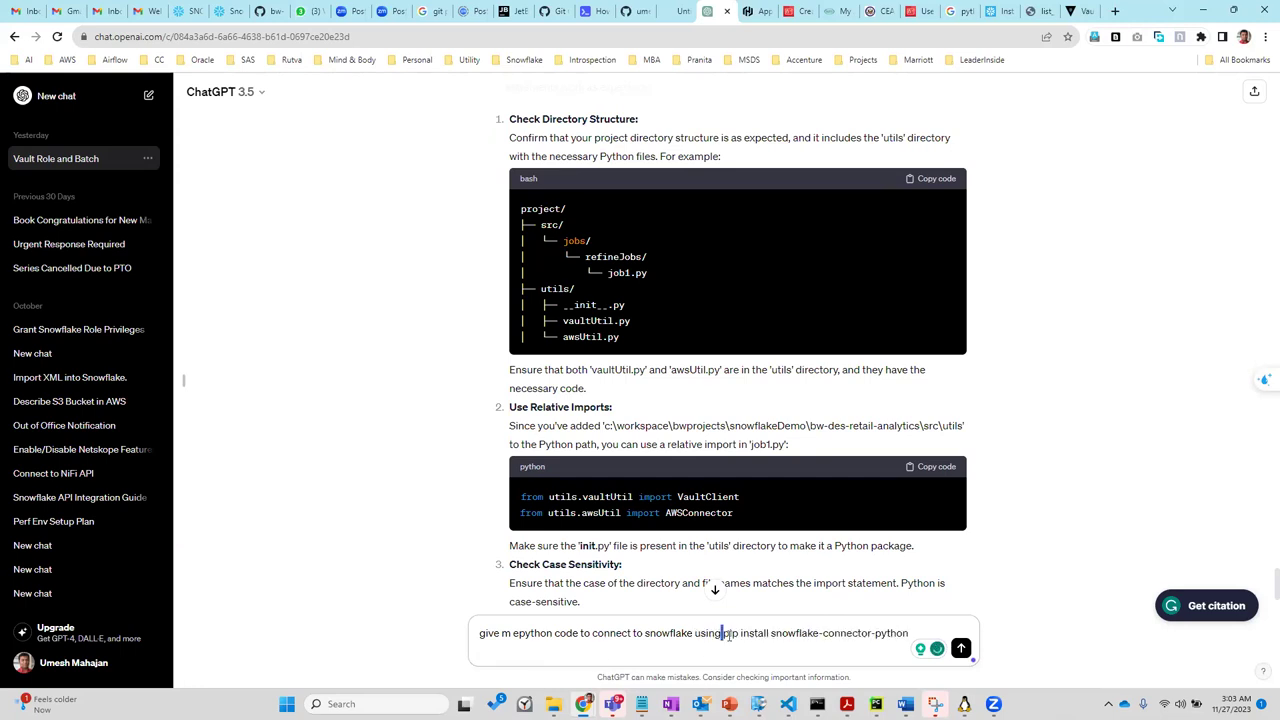
pyautogui.doubleClick(729, 633)
pyautogui.press('Delete')
pyautogui.press('Delete')
pyautogui.press('Delete')
pyautogui.press('Delete')
pyautogui.press('Delete')
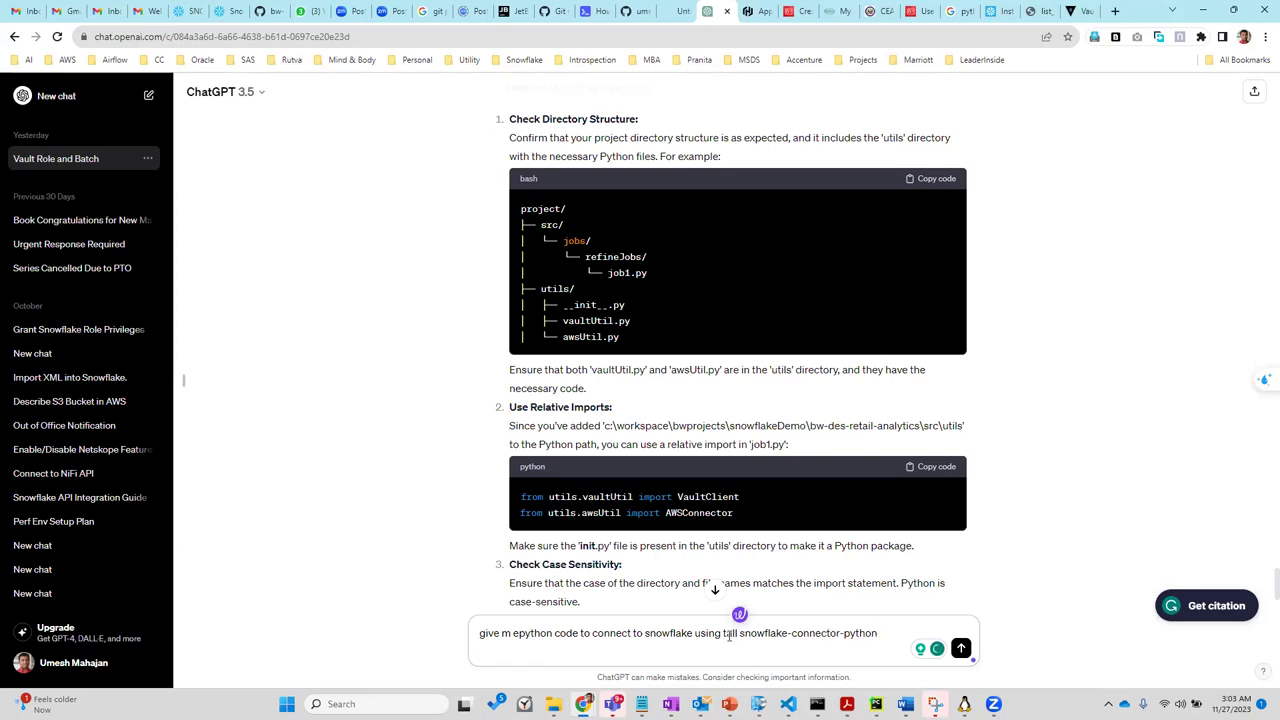
pyautogui.press('Delete')
pyautogui.press('Delete')
pyautogui.press('Delete')
pyautogui.press('Delete')
pyautogui.press('Delete')
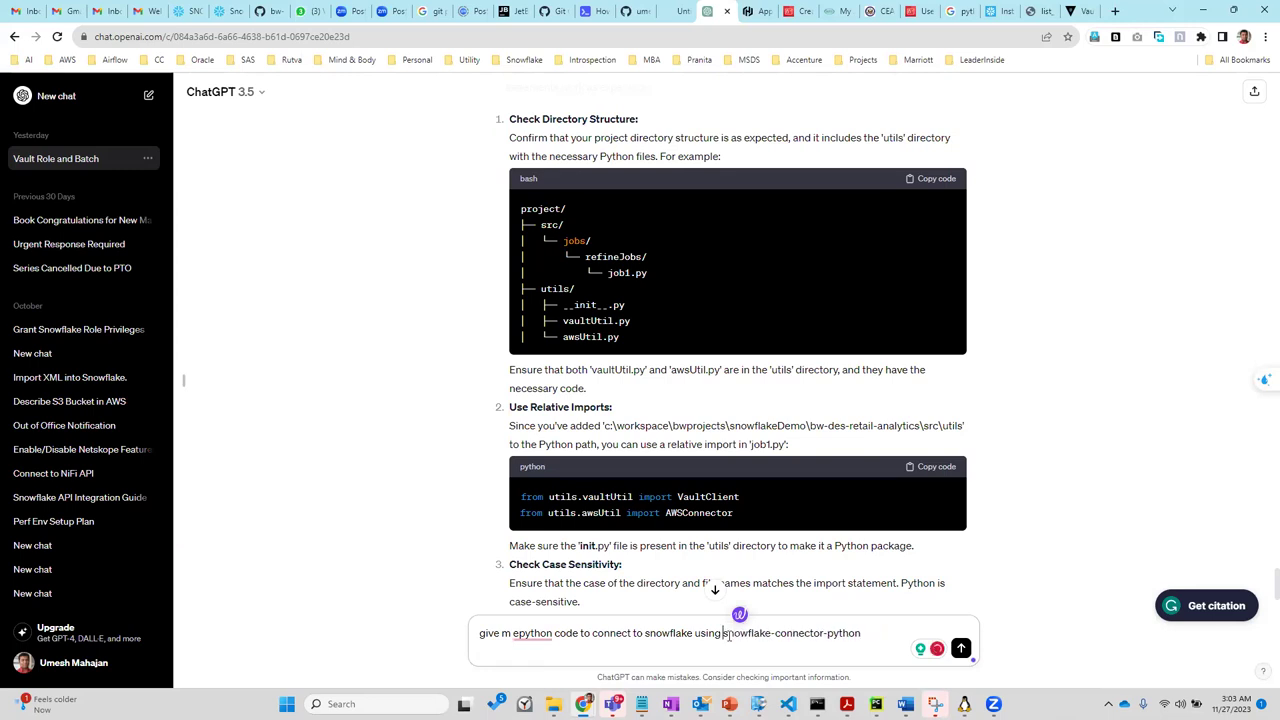
pyautogui.press('Return')
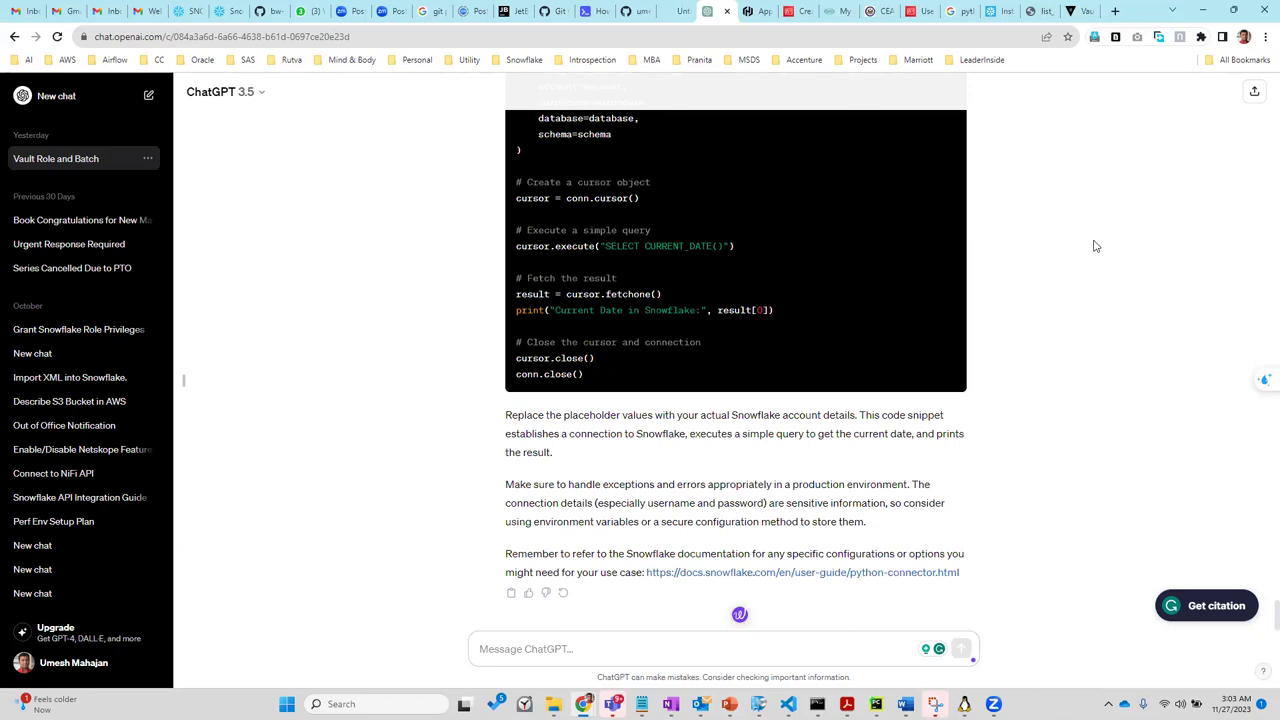
# Copy ChatGPT's snowflake.connector example code and return to snowUtil.py.
pyautogui.scroll(2, 1095, 246)
pyautogui.scroll(3, 1077, 243)
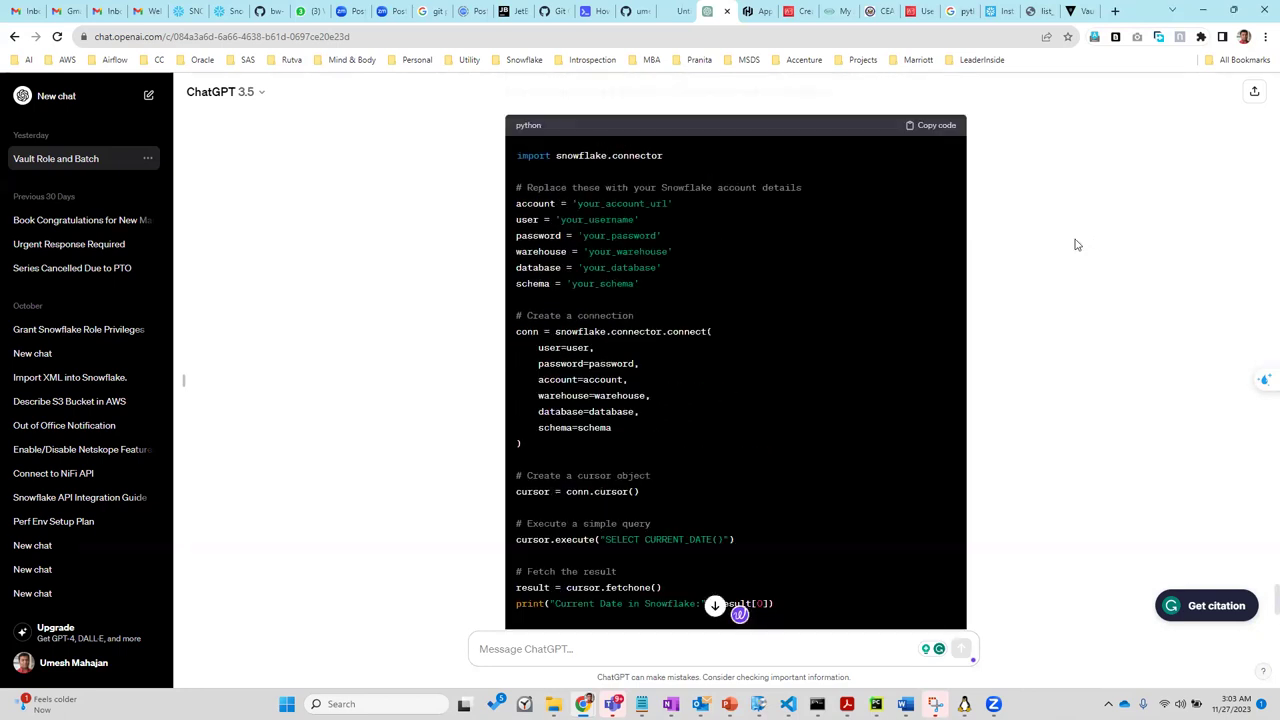
pyautogui.scroll(1, 929, 160)
pyautogui.click(929, 180)
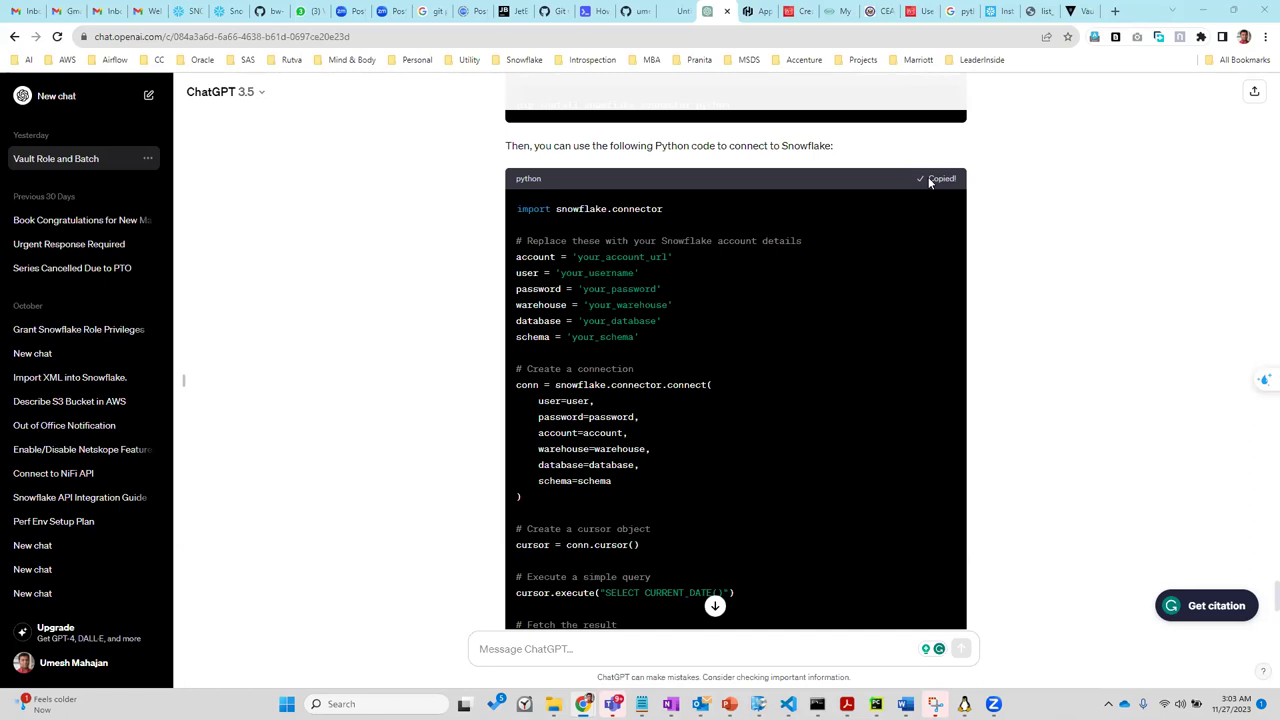
pyautogui.hotkey('alt', 'Tab')
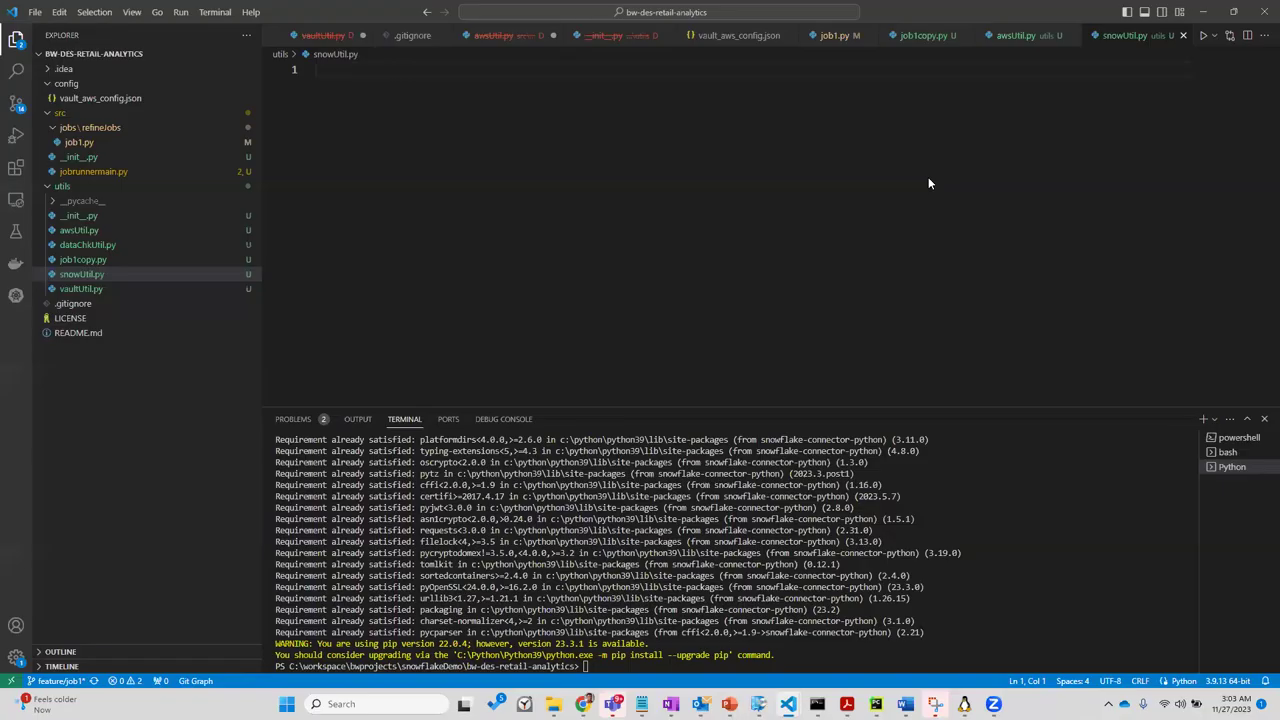
# Paste the Snowflake connection script into snowUtil.py and inspect the snowflake.connector.connect call on line 12.
pyautogui.hotkey('ctrl', 'v')
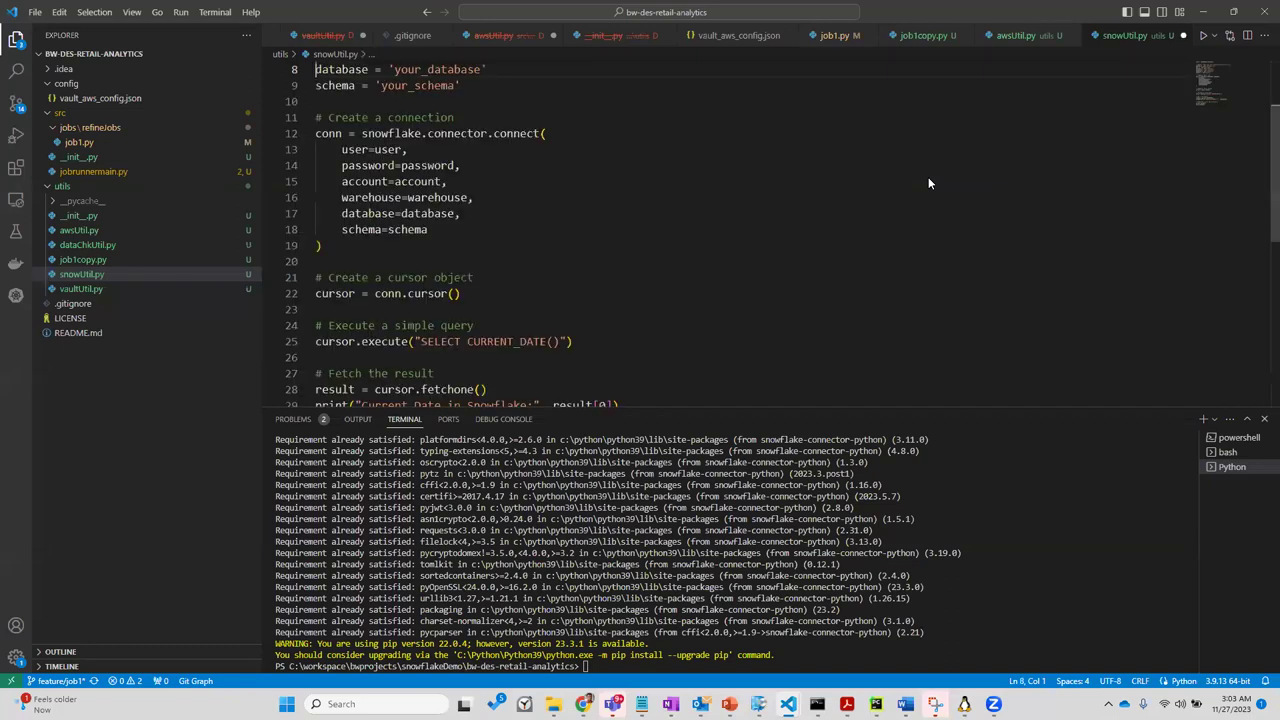
pyautogui.hotkey('ctrl', 'Home')
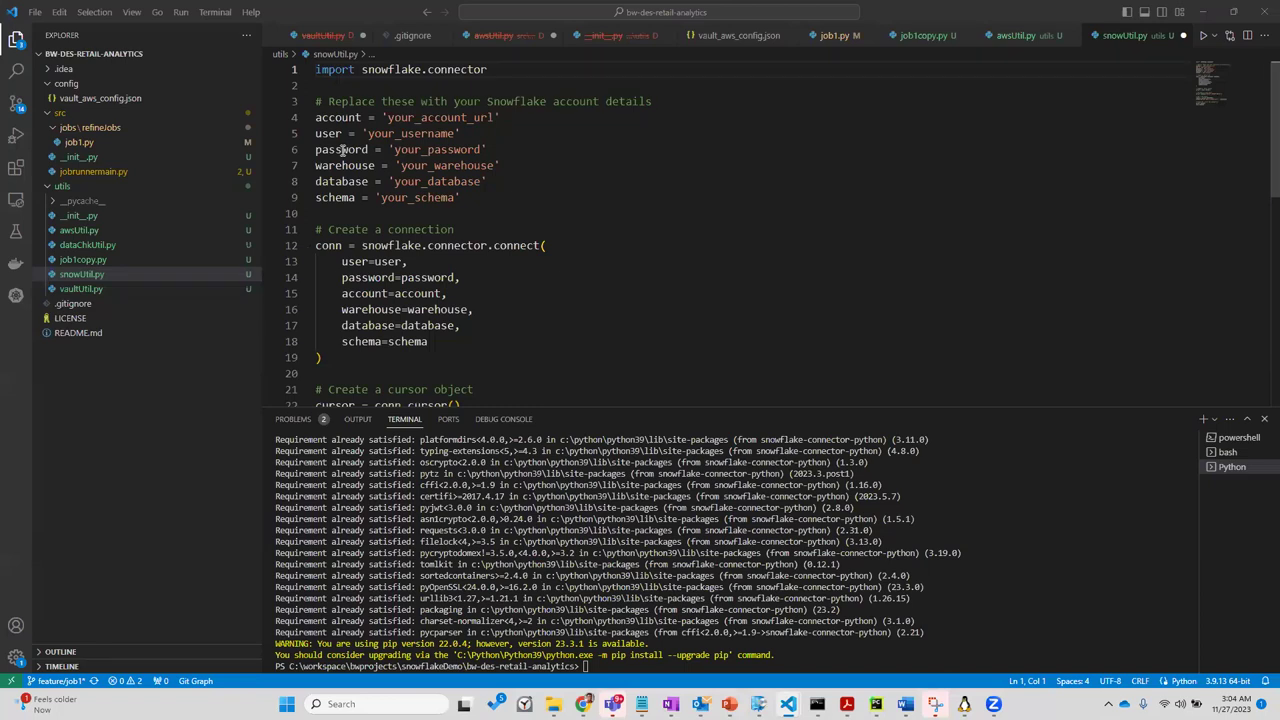
pyautogui.moveTo(341, 149)
pyautogui.click(385, 244)
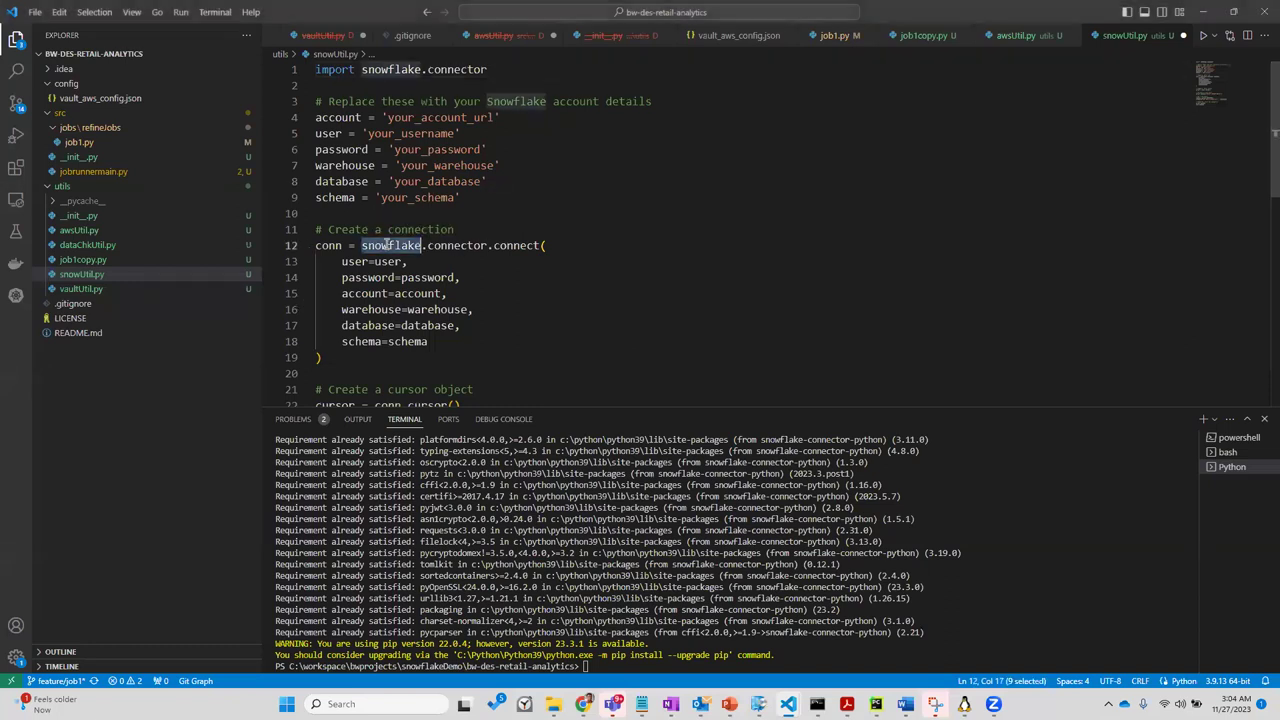
pyautogui.click(481, 246)
pyautogui.doubleClick(511, 246)
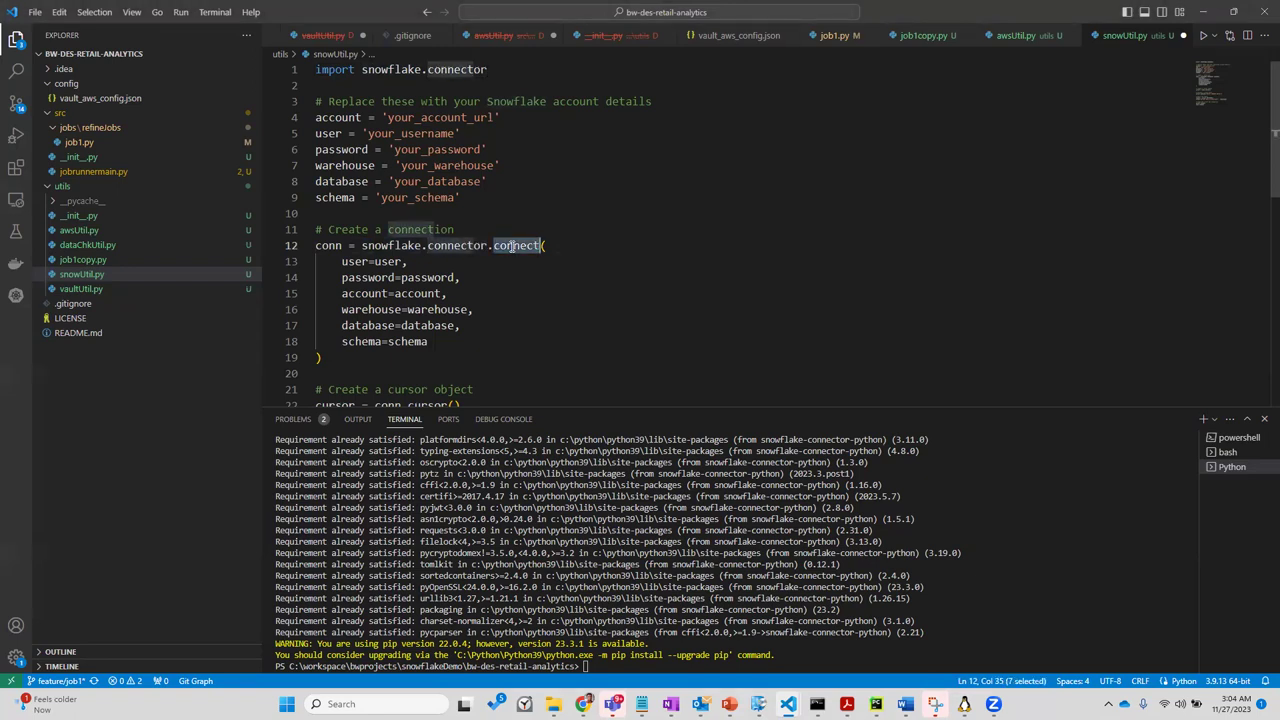
# Review where conn is used, the cursor on line 22, and the SELECT CURRENT_DATE() execute call.
pyautogui.click(365, 373)
pyautogui.press('Down')
pyautogui.press('Down')
pyautogui.press('Down')
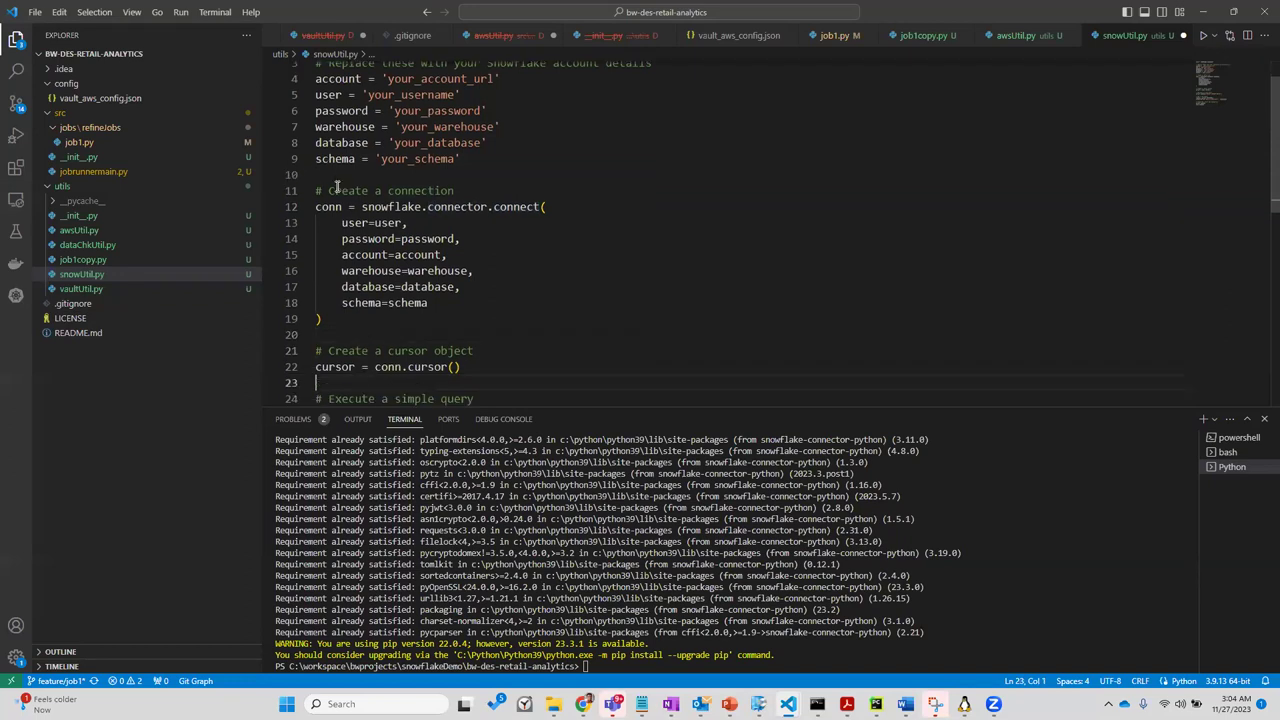
pyautogui.doubleClick(326, 207)
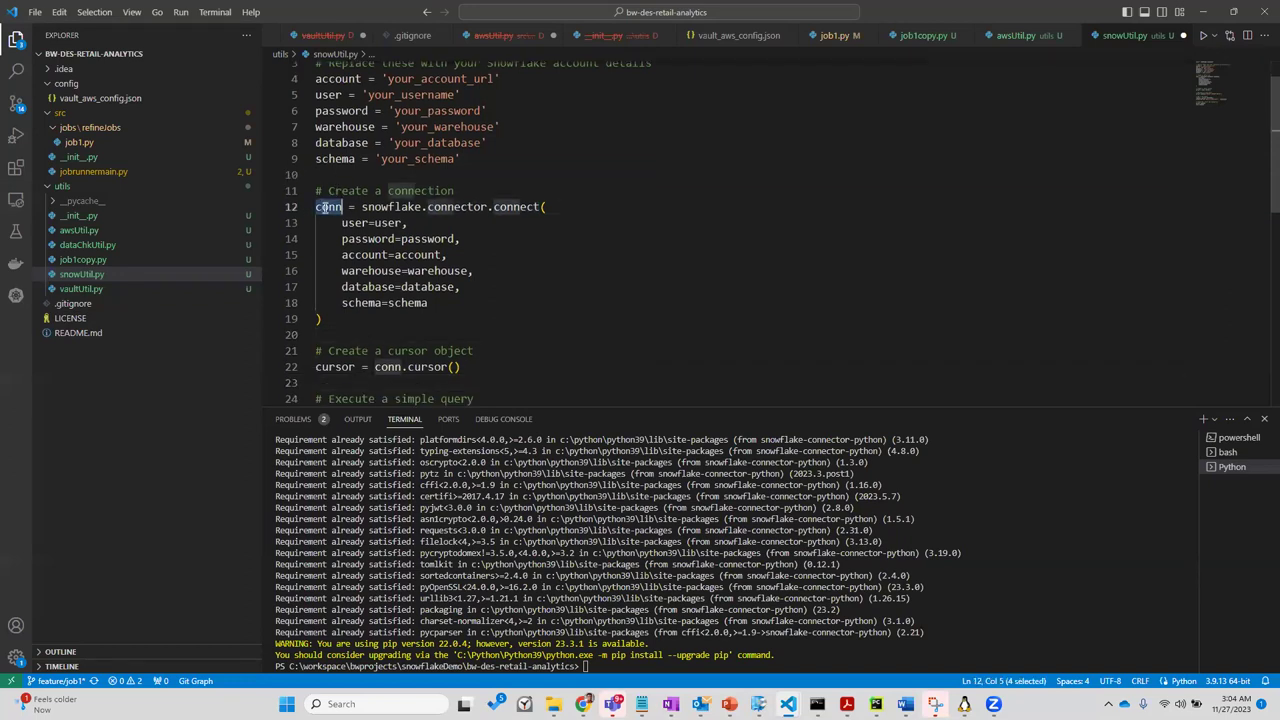
pyautogui.click(336, 366)
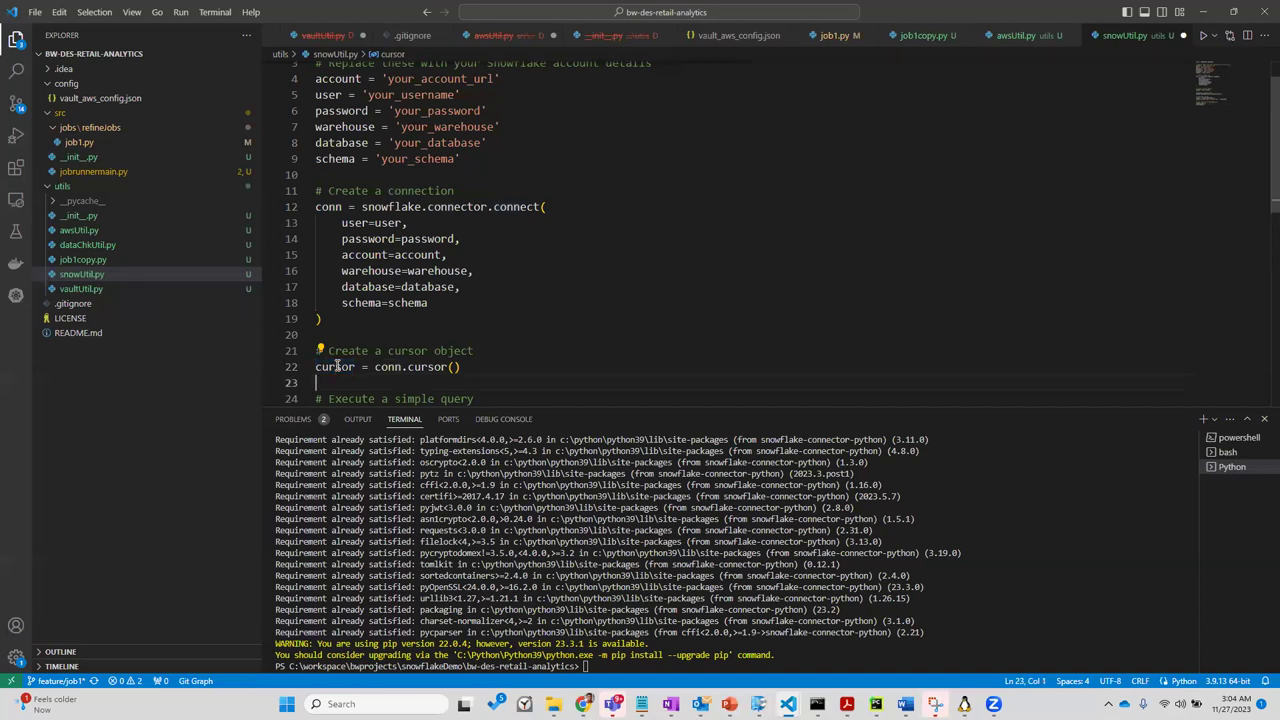
pyautogui.hotkey('ctrl', 'End')
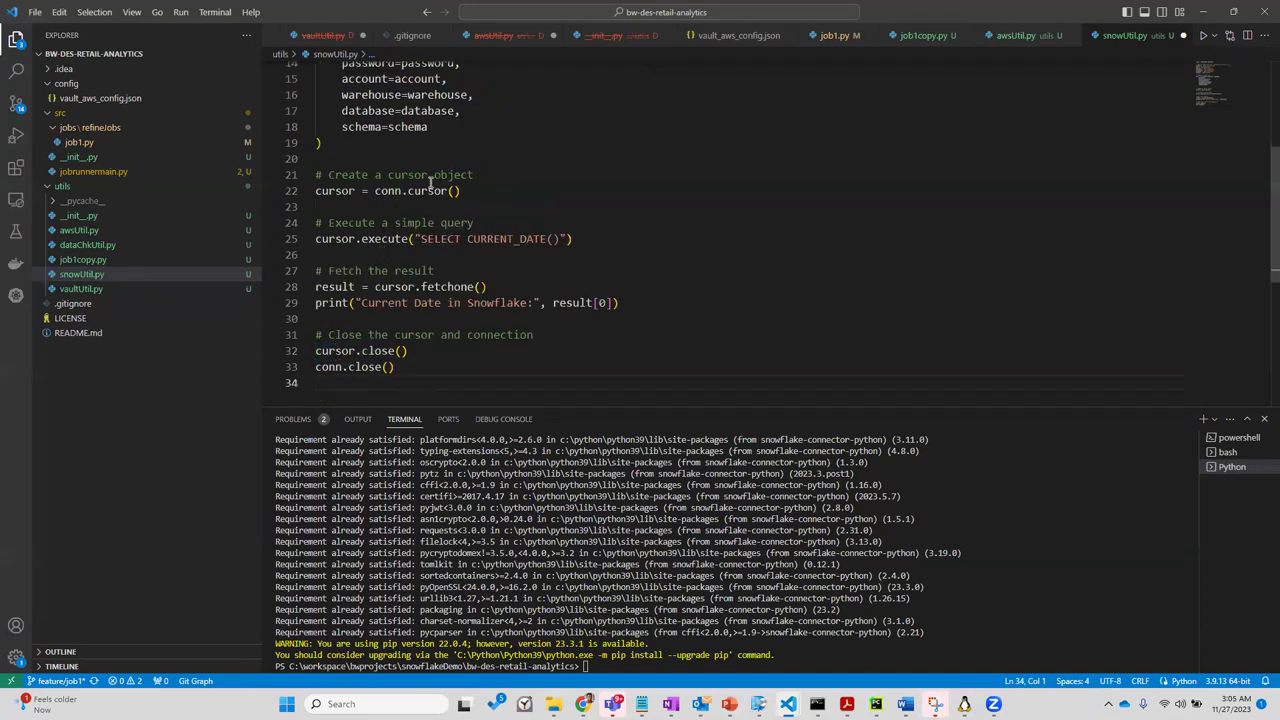
pyautogui.moveTo(450, 186)
pyautogui.click(388, 240)
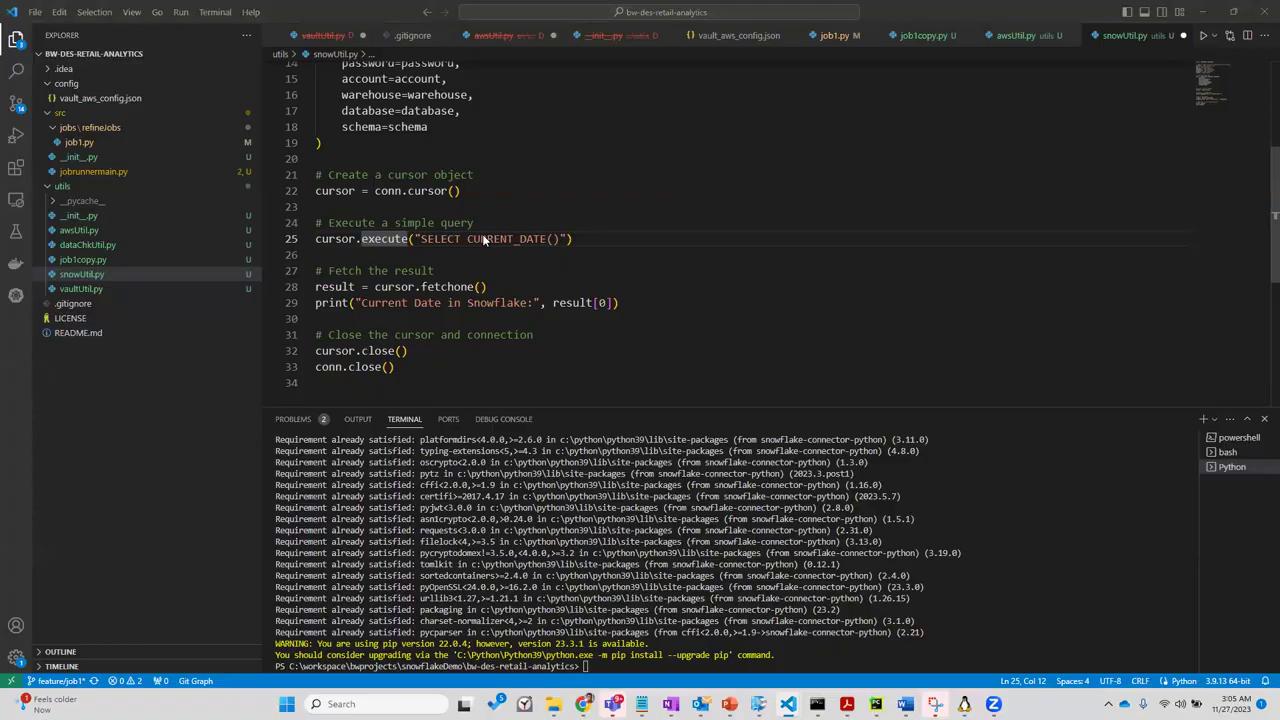
pyautogui.hotkey('alt', 'Tab')
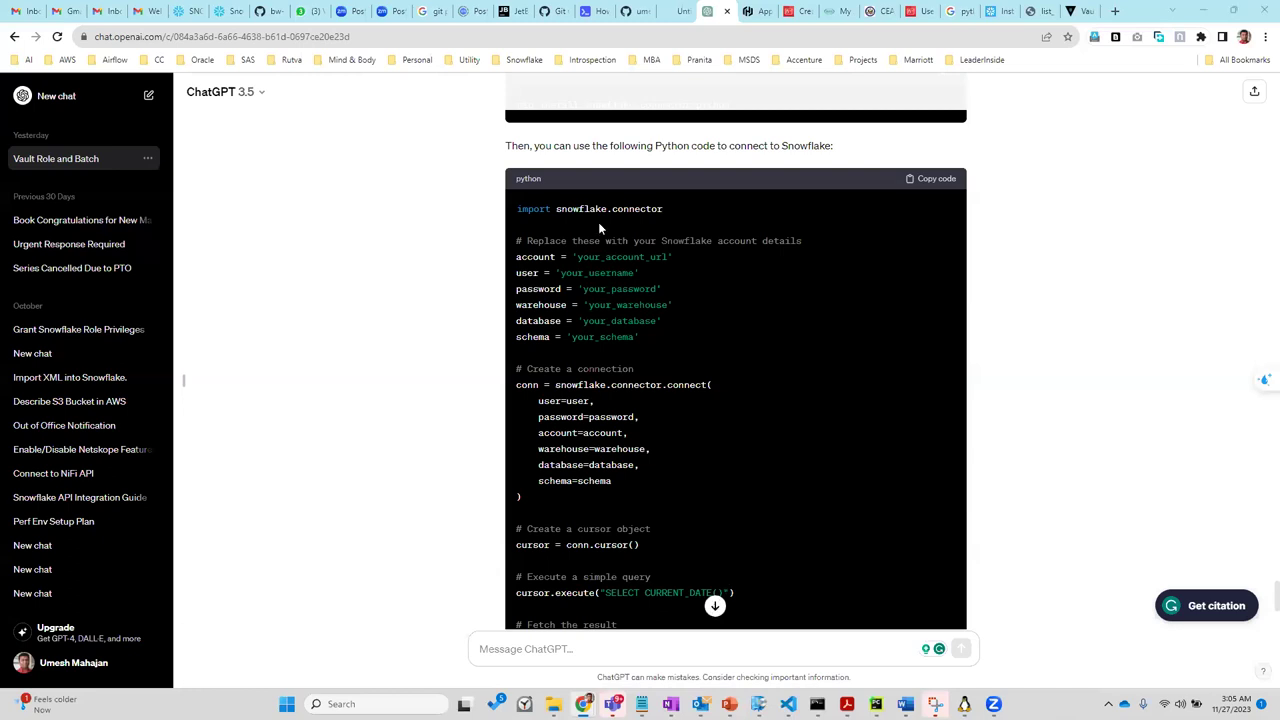
# Request a class with connect and execute-query methods, and follow the streaming SnowflakeConnector class answer.
pyautogui.click(535, 651)
pyautogui.write('create a cal')
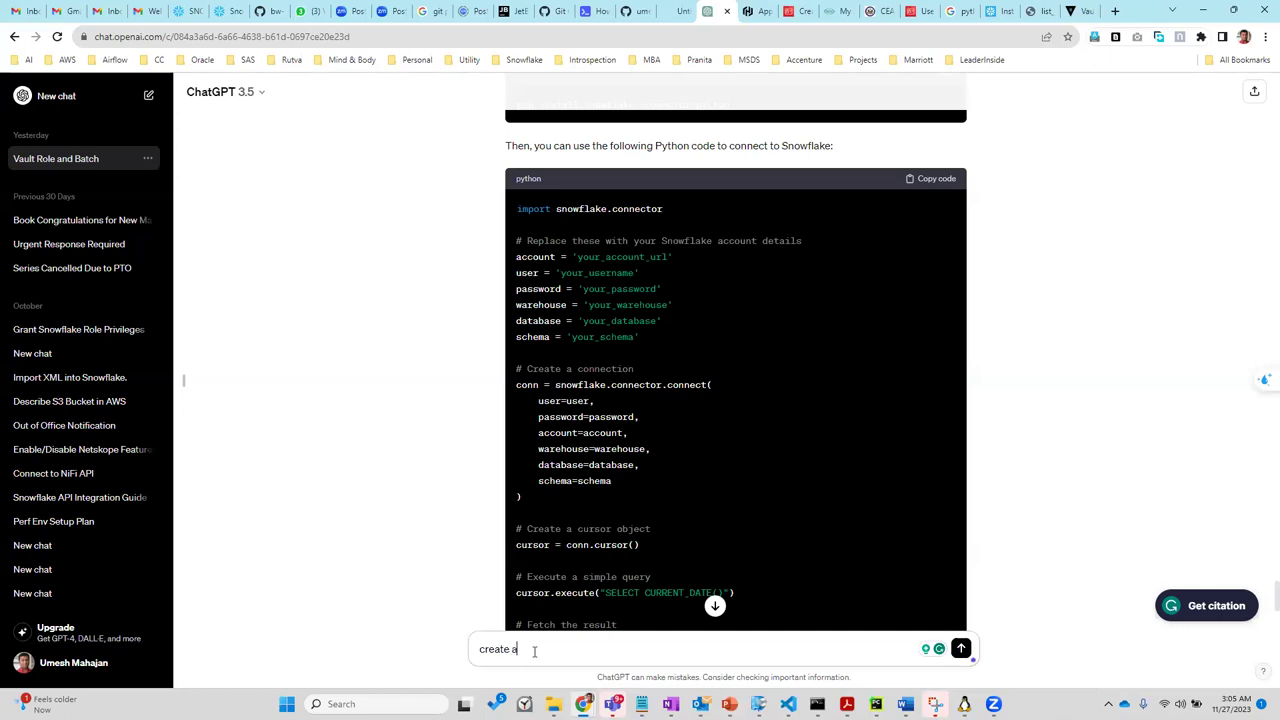
pyautogui.press('BackSpace')
pyautogui.press('BackSpace')
pyautogui.write('lass and include methos to c')
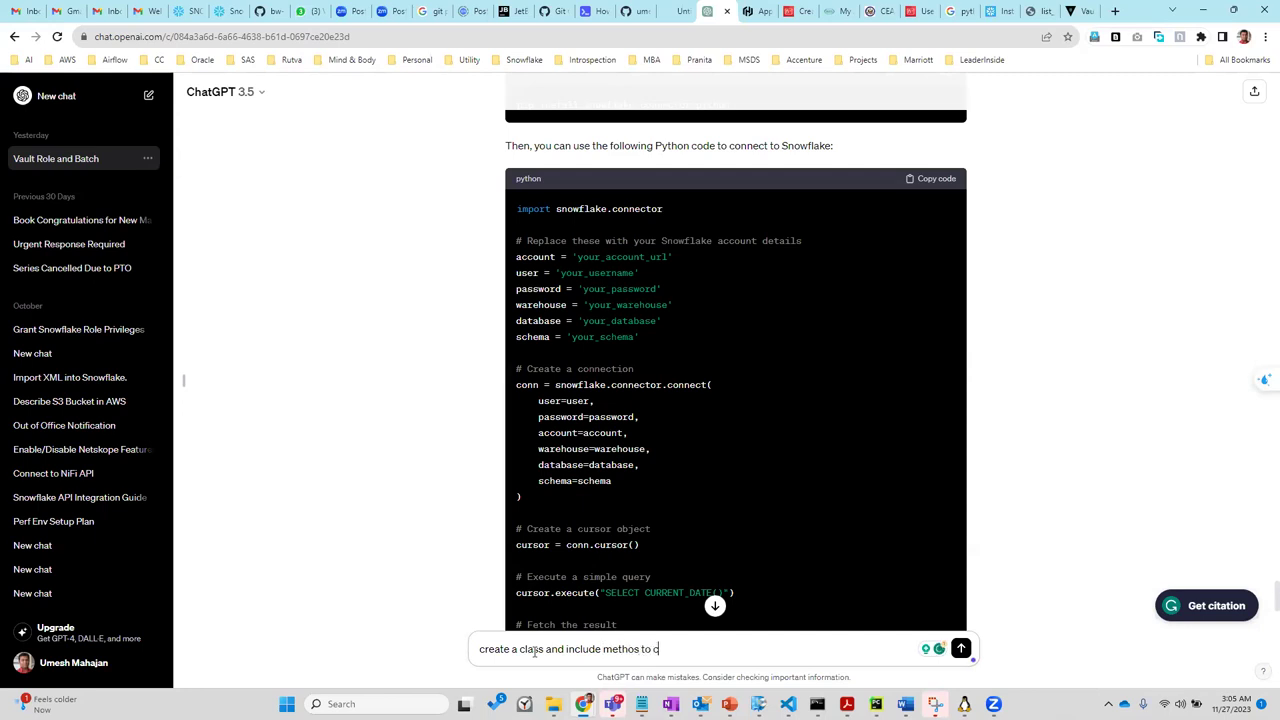
pyautogui.write('onnect to snowflake and')
pyautogui.write('ethod to execute')
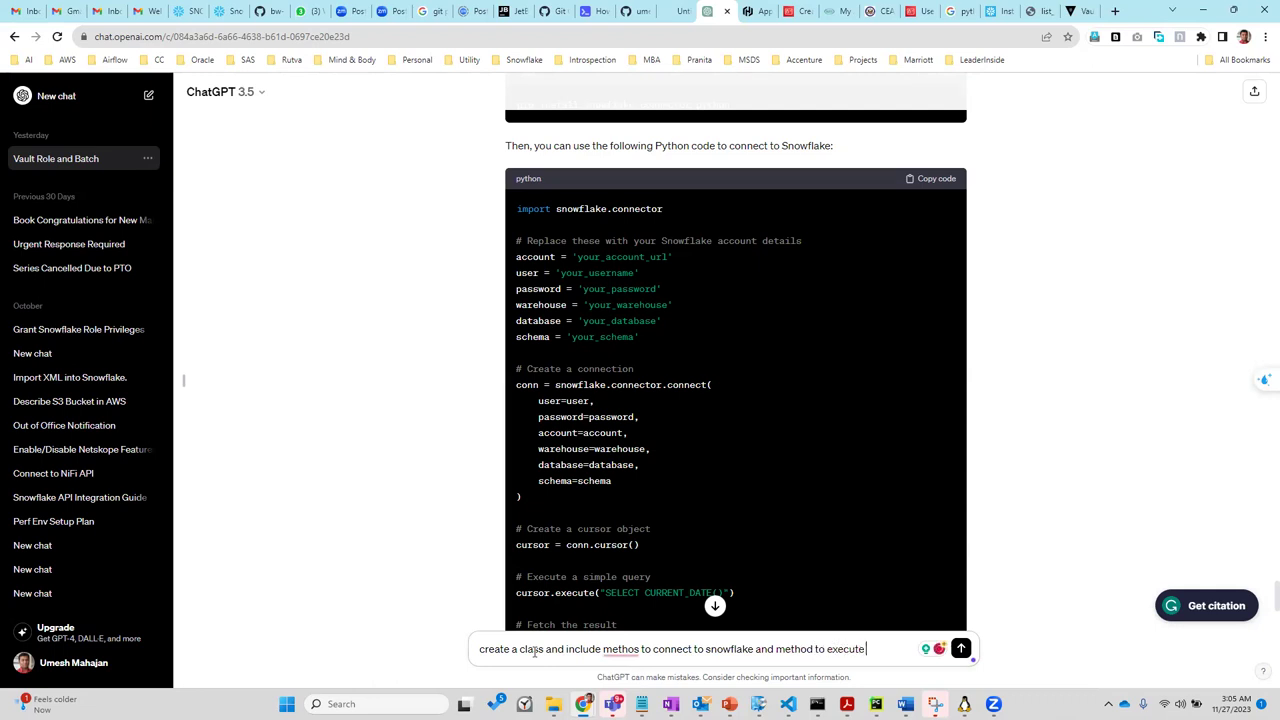
pyautogui.write(' query using reference from a')
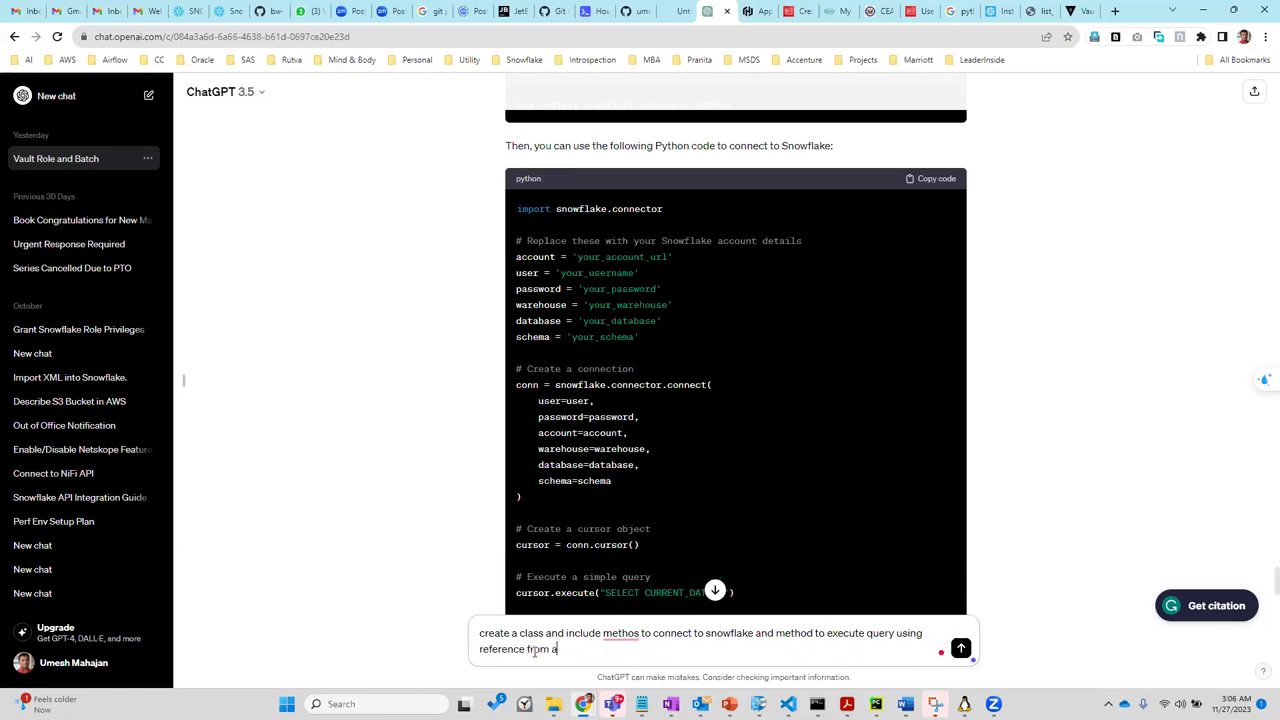
pyautogui.write('bove')
pyautogui.press('BackSpace')
pyautogui.press('BackSpace')
pyautogui.press('BackSpace')
pyautogui.press('BackSpace')
pyautogui.press('BackSpace')
pyautogui.press('BackSpace')
pyautogui.press('BackSpace')
pyautogui.press('BackSpace')
pyautogui.press('BackSpace')
pyautogui.press('BackSpace')
pyautogui.press('BackSpace')
pyautogui.press('BackSpace')
pyautogui.press('BackSpace')
pyautogui.press('BackSpace')
pyautogui.press('BackSpace')
pyautogui.press('BackSpace')
pyautogui.press('BackSpace')
pyautogui.press('BackSpace')
pyautogui.press('BackSpace')
pyautogui.press('BackSpace')
pyautogui.press('BackSpace')
pyautogui.press('BackSpace')
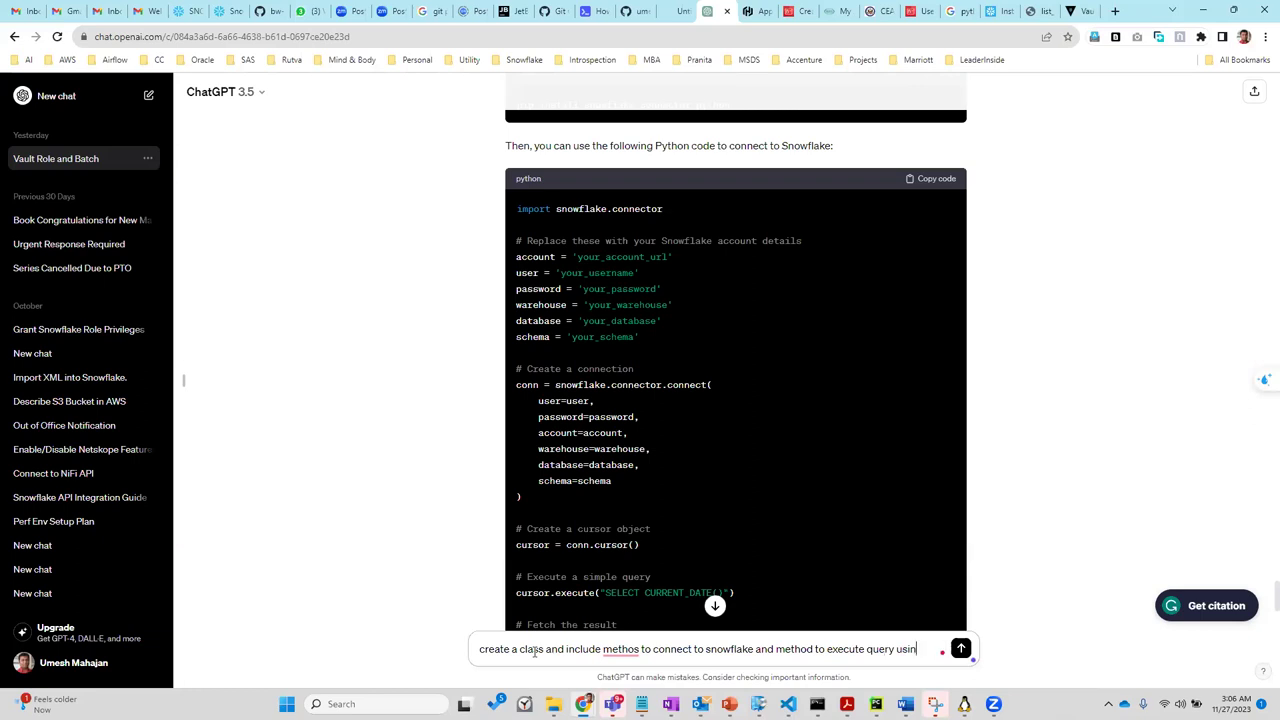
pyautogui.press('BackSpace')
pyautogui.press('BackSpace')
pyautogui.press('BackSpace')
pyautogui.press('BackSpace')
pyautogui.press('Return')
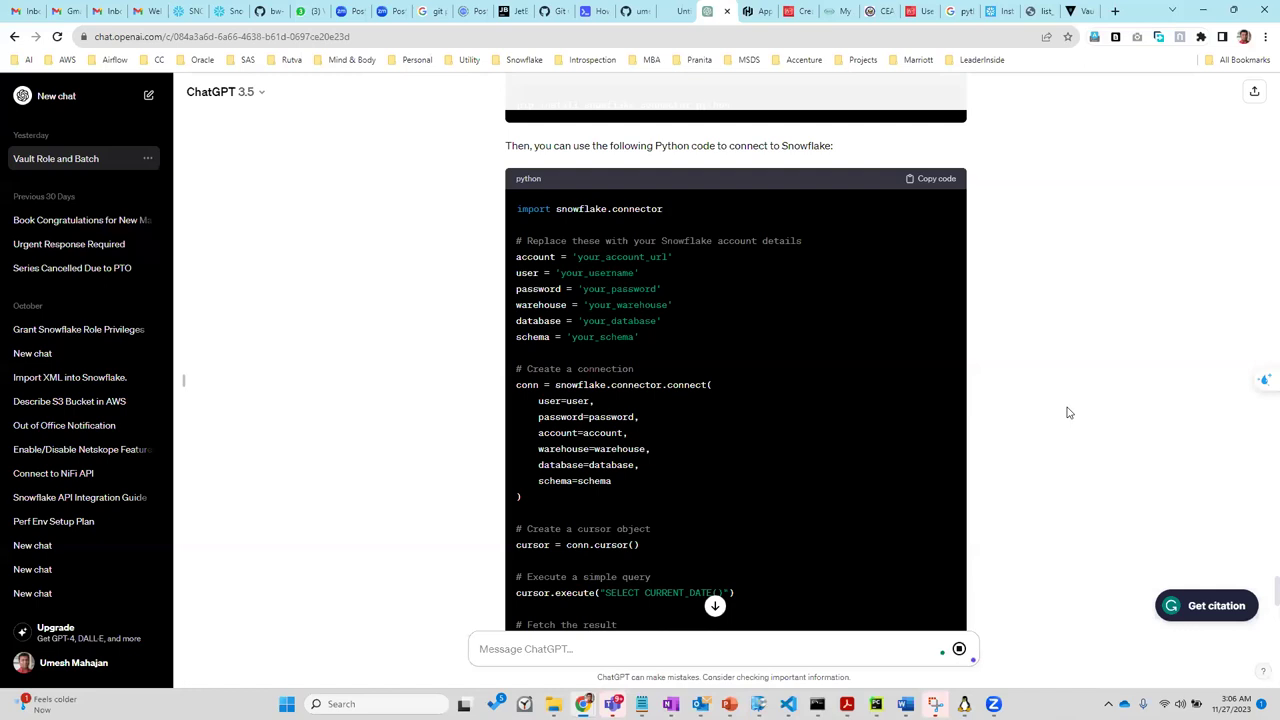
pyautogui.click(714, 605)
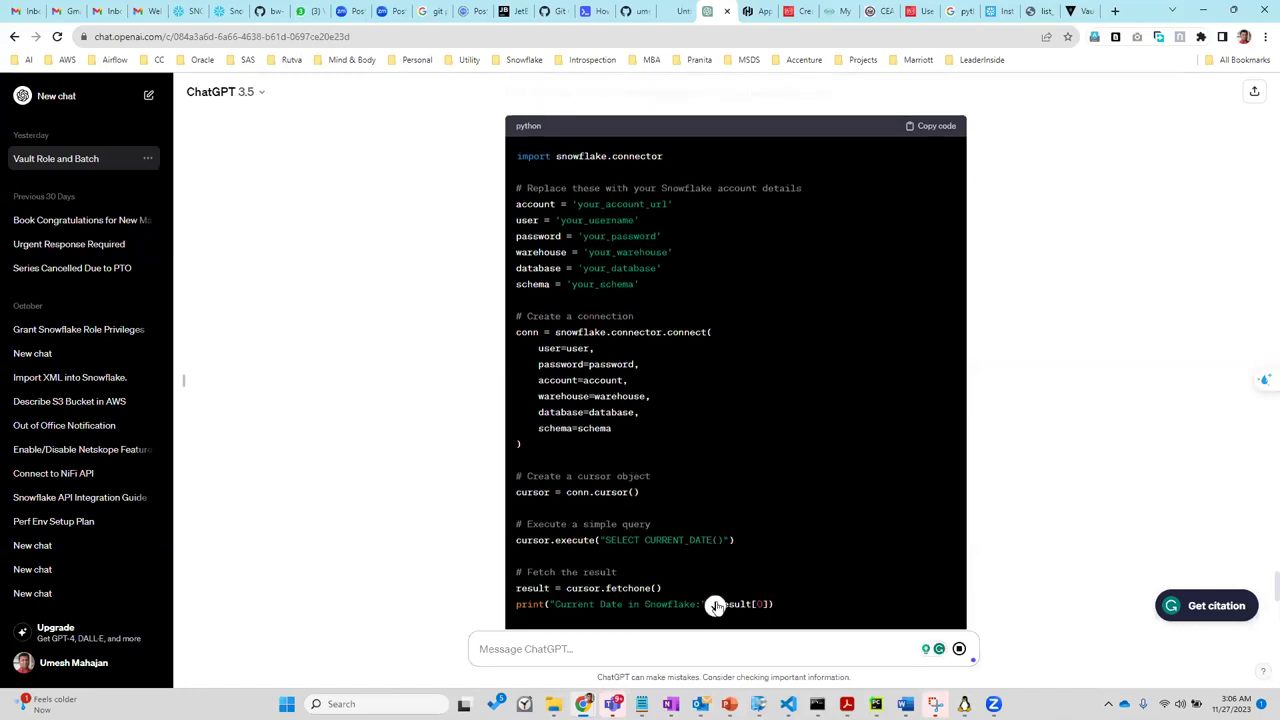
pyautogui.click(714, 605)
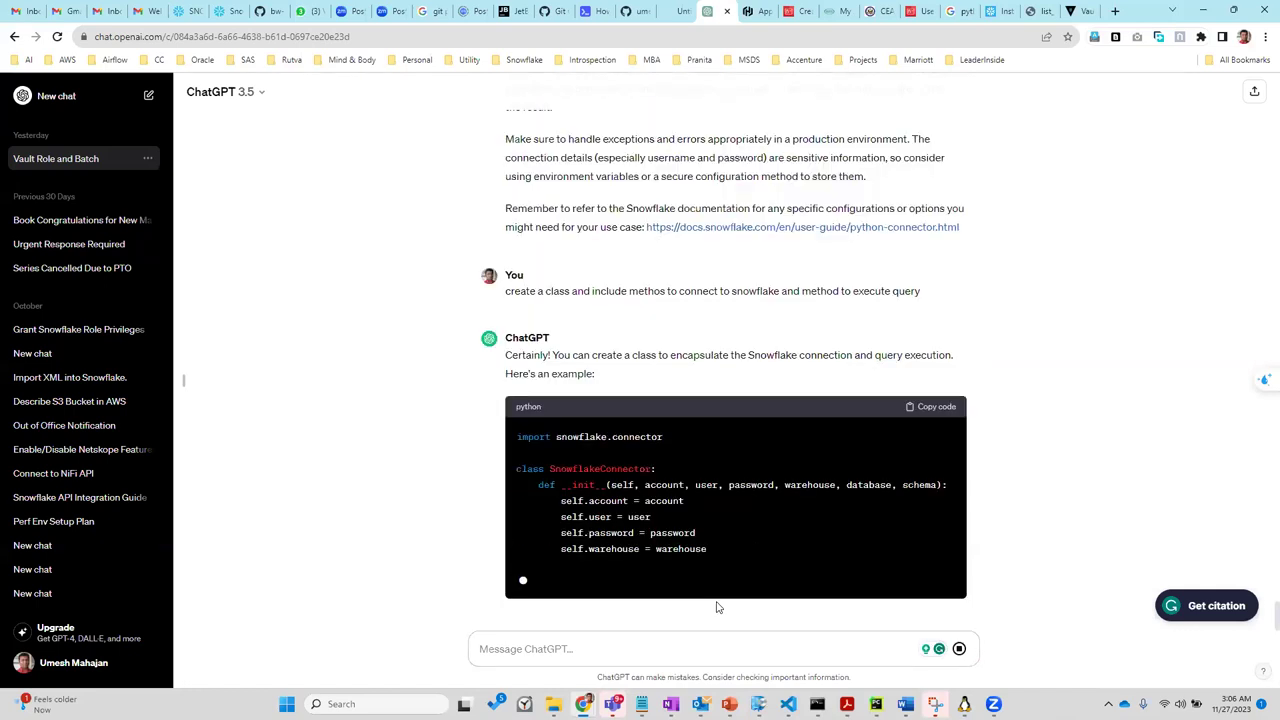
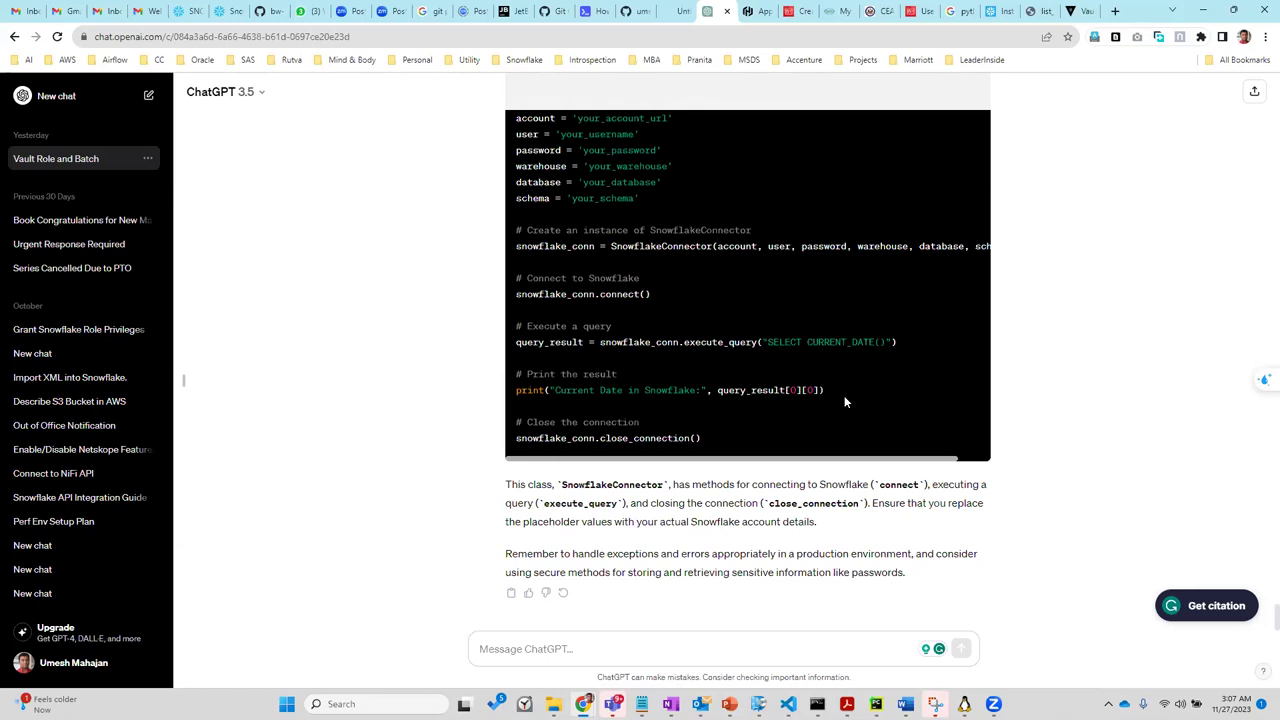
# Review the SnowflakeConnector class and its connect, execute_query and close_connection methods in ChatGPT's answer.
pyautogui.scroll(4, 844, 400)
pyautogui.scroll(6, 844, 400)
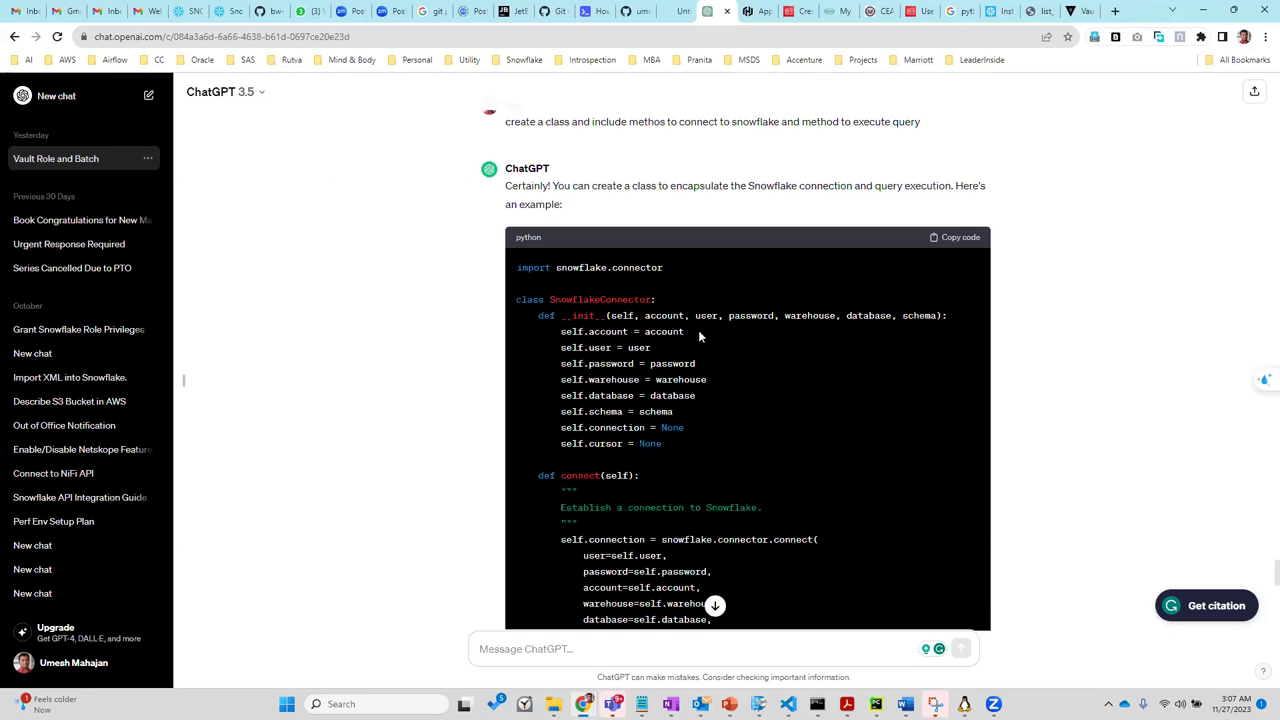
pyautogui.doubleClick(609, 300)
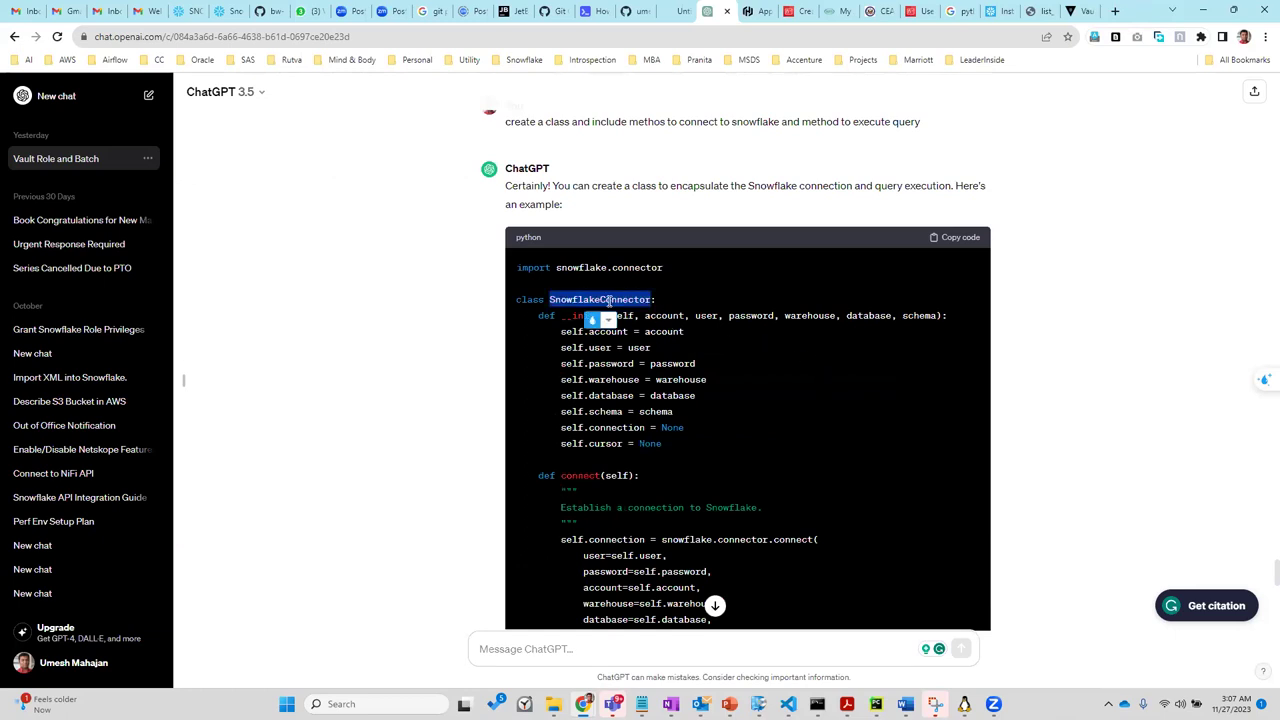
pyautogui.scroll(-2, 609, 301)
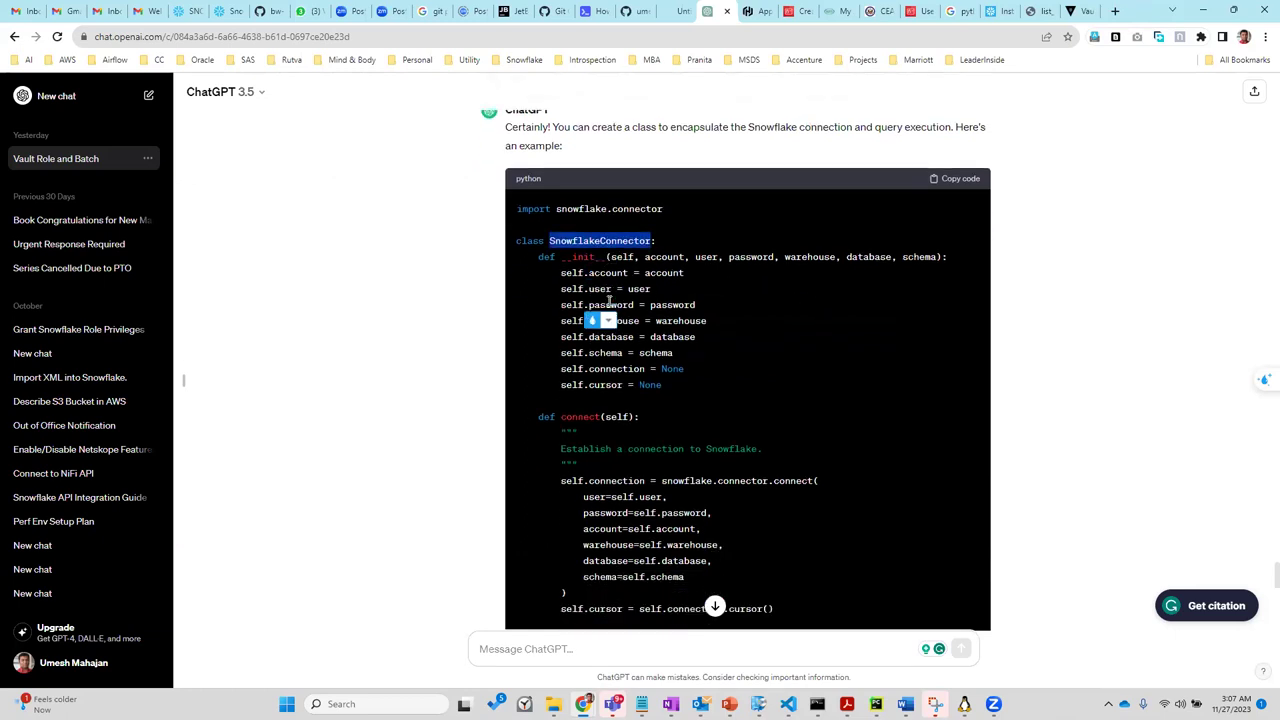
pyautogui.doubleClick(585, 368)
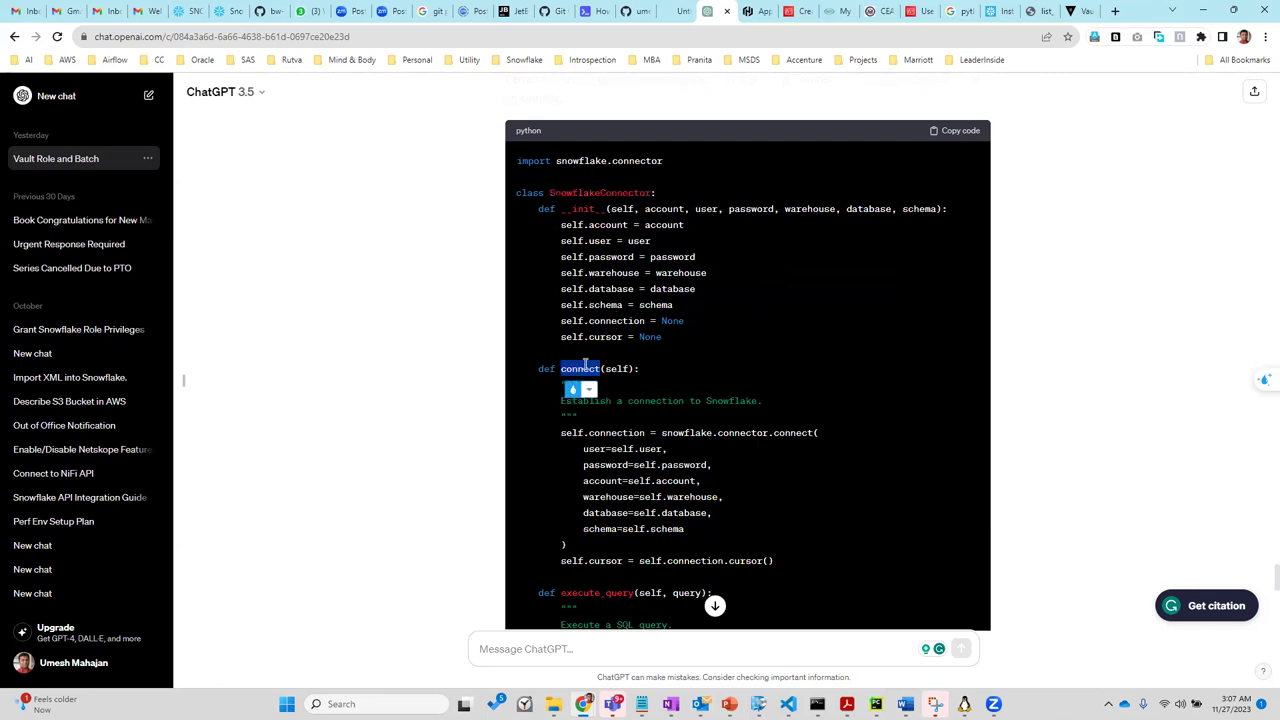
pyautogui.scroll(-4, 585, 368)
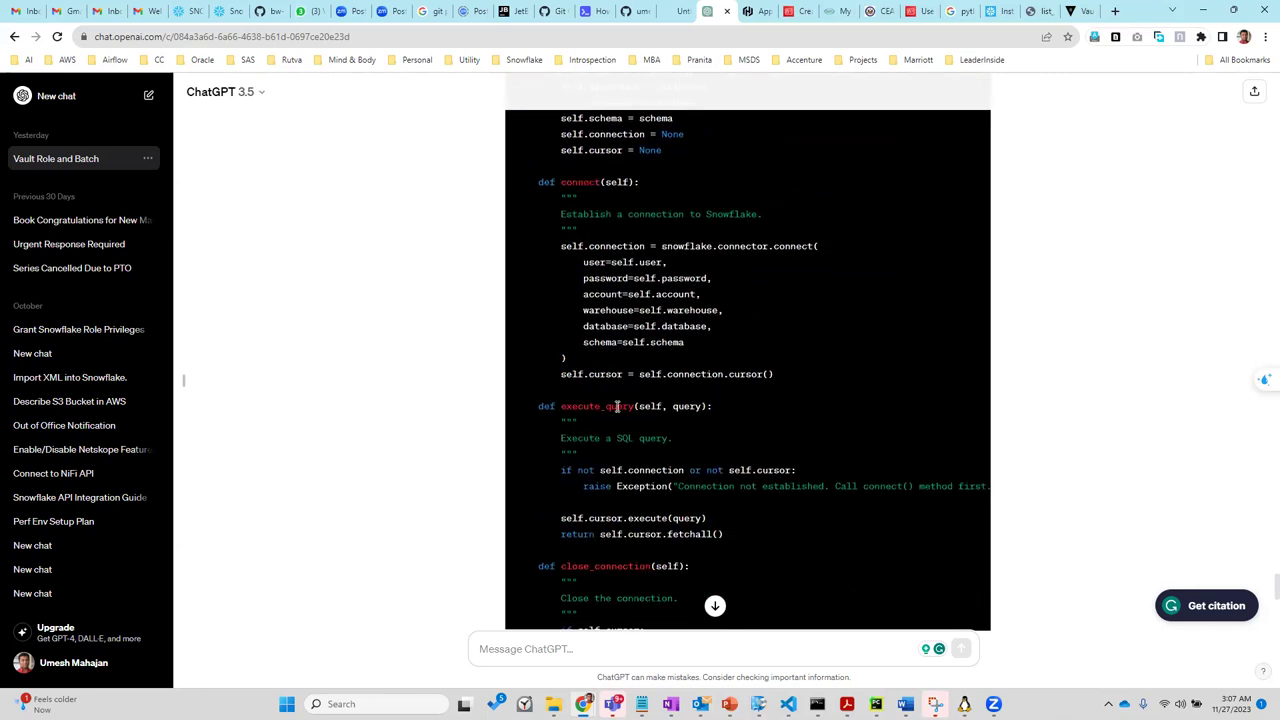
pyautogui.doubleClick(609, 406)
pyautogui.scroll(-1, 617, 406)
pyautogui.scroll(-4, 616, 405)
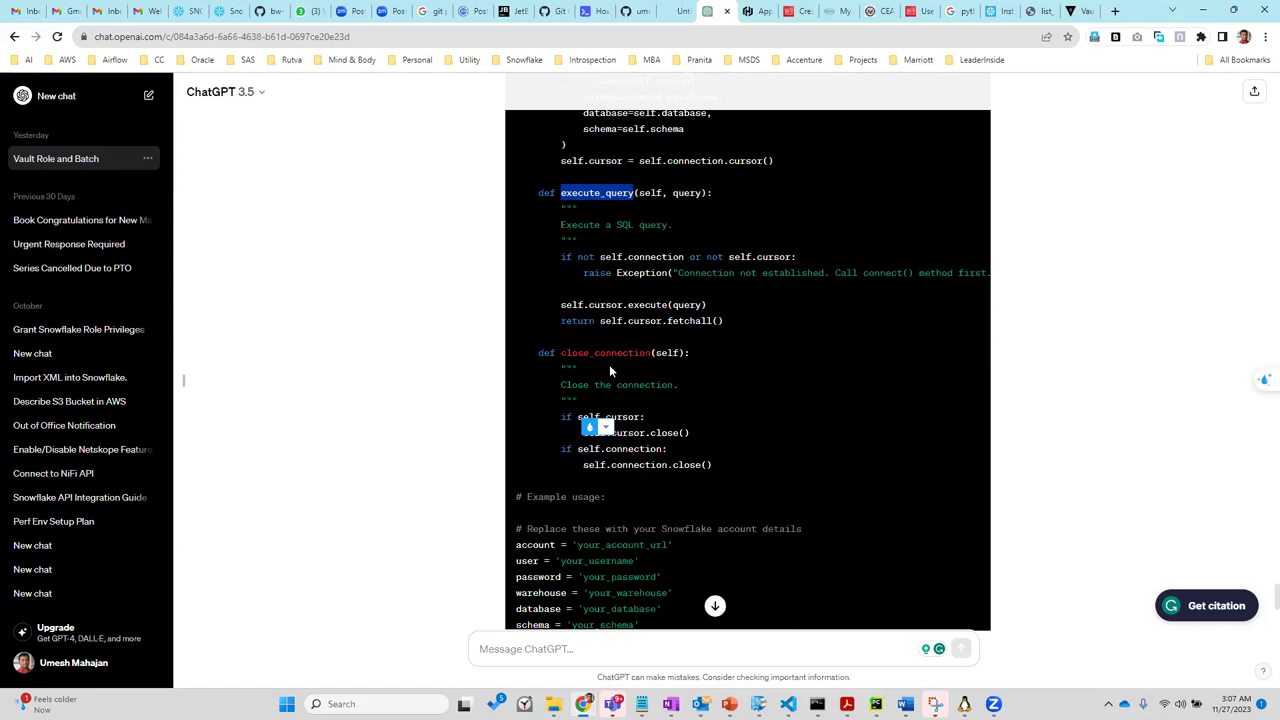
pyautogui.doubleClick(612, 356)
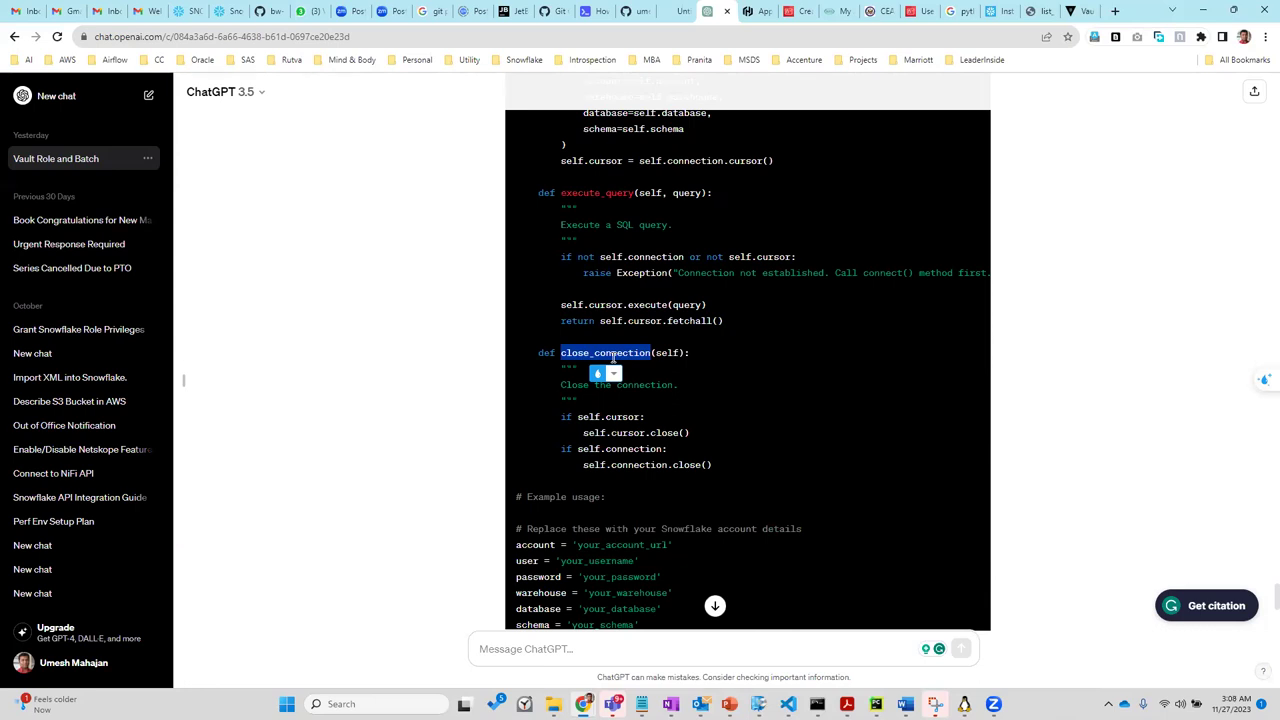
# Copy the whole SnowflakeConnector class code block to the clipboard.
pyautogui.click(757, 374)
pyautogui.scroll(1, 757, 378)
pyautogui.scroll(7, 757, 378)
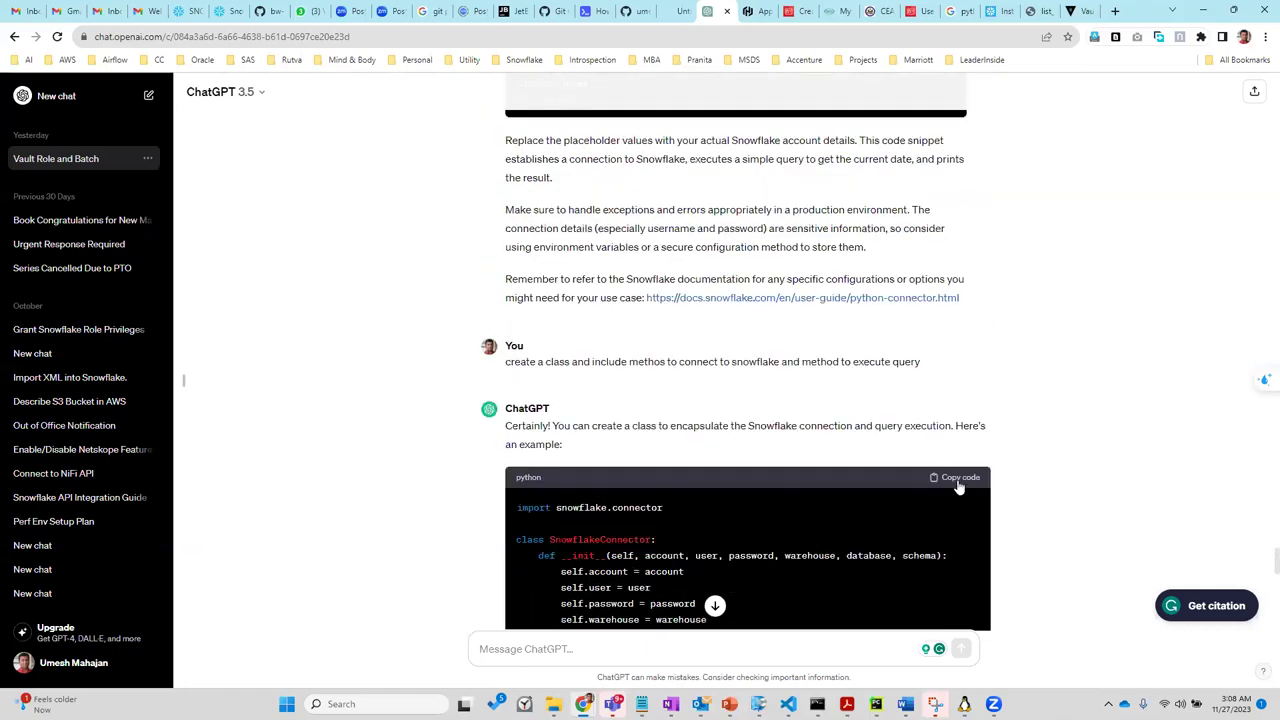
pyautogui.click(958, 480)
# Paste the SnowflakeConnector code over everything in snowUtil.py and shrink the terminal to enlarge the editor.
pyautogui.hotkey('alt', 'Tab')
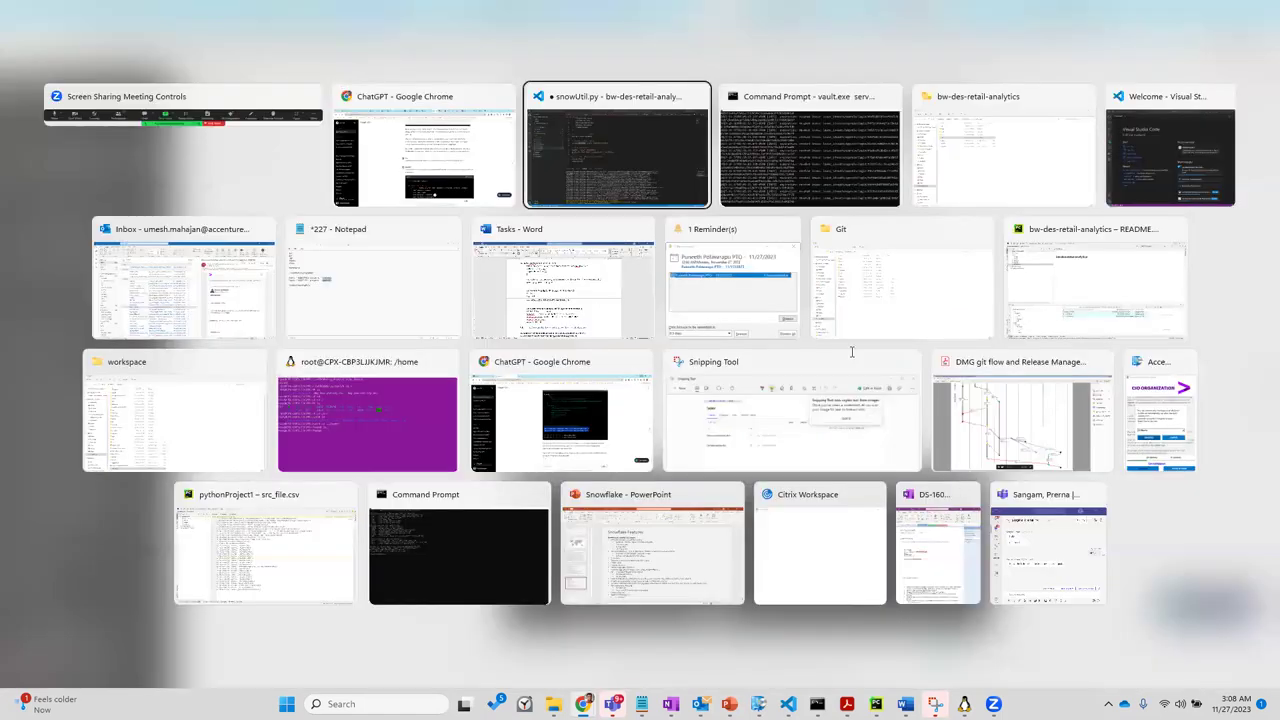
pyautogui.hotkey('ctrl', 'a')
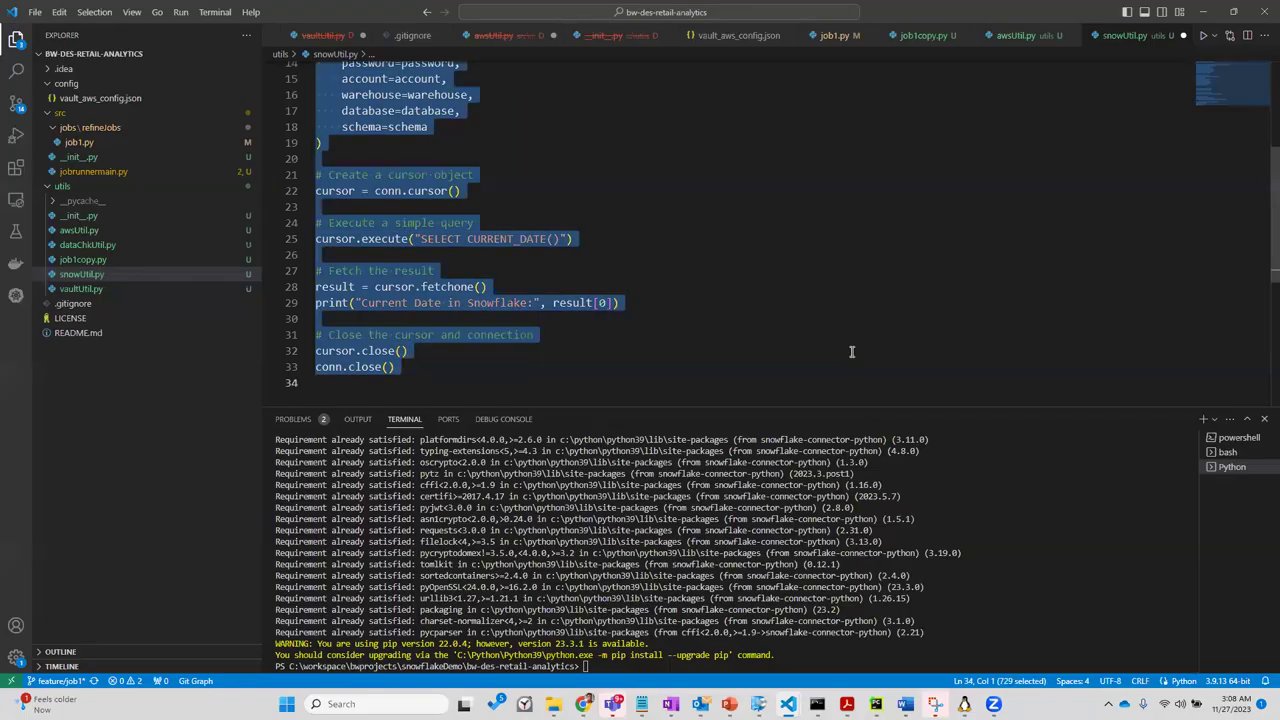
pyautogui.hotkey('ctrl', 'v')
pyautogui.click(858, 336)
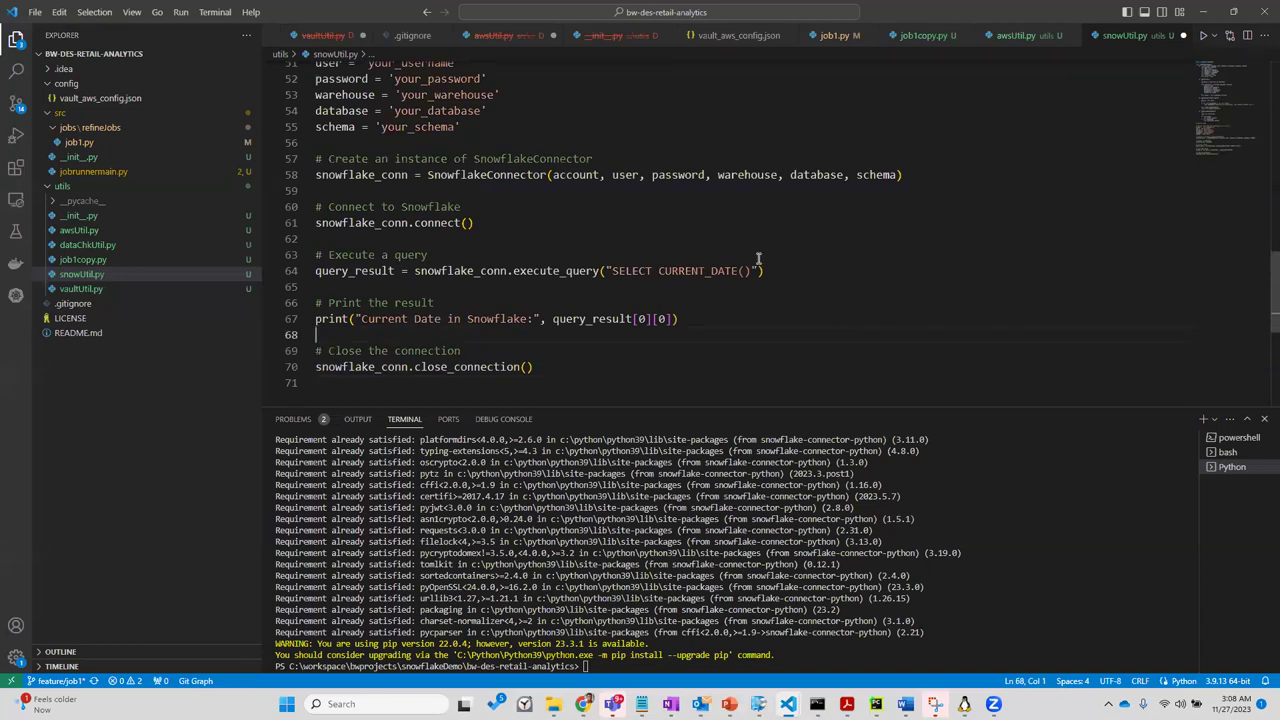
pyautogui.hotkey('alt', 'Tab')
pyautogui.click(929, 376)
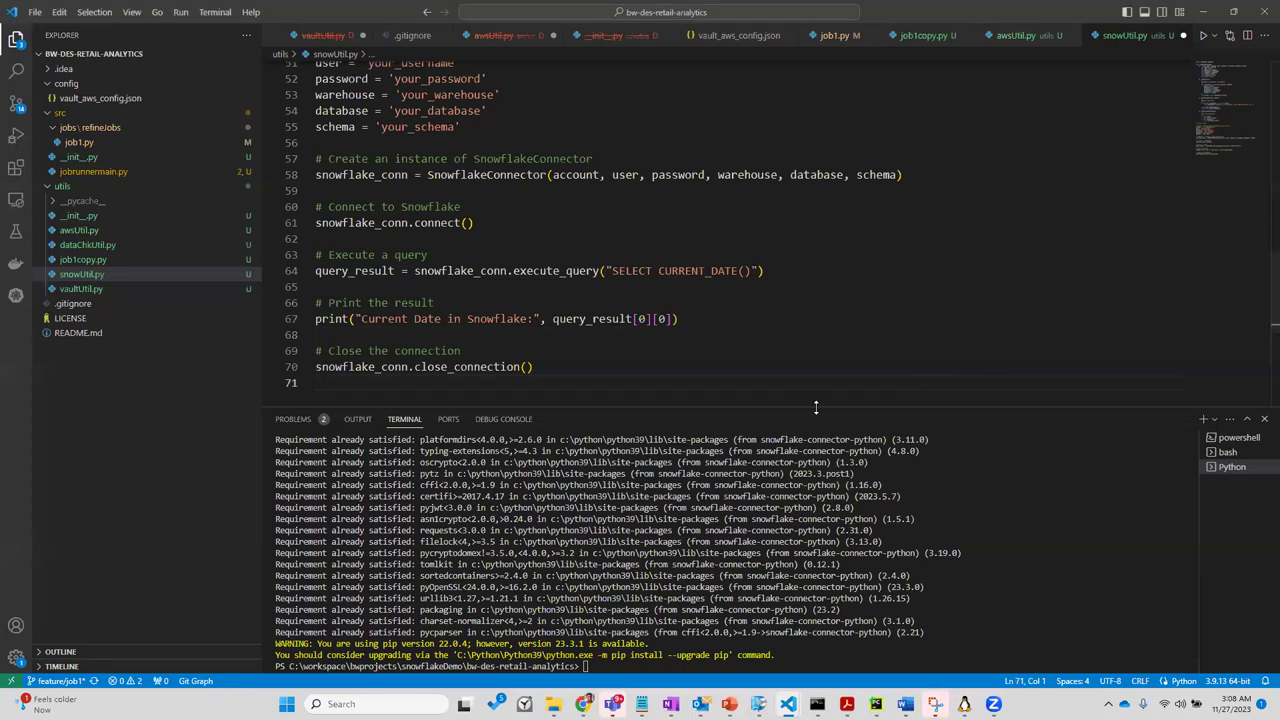
pyautogui.moveTo(814, 411); pyautogui.dragTo(808, 558)
pyautogui.press('Up')
pyautogui.press('Up')
pyautogui.press('Up')
pyautogui.press('Up')
pyautogui.press('Up')
pyautogui.press('Up')
pyautogui.press('Up')
pyautogui.press('Up')
pyautogui.press('Up')
pyautogui.press('Up')
pyautogui.press('Up')
pyautogui.press('Up')
pyautogui.press('Up')
pyautogui.press('Up')
pyautogui.press('Up')
pyautogui.press('Up')
pyautogui.press('Up')
pyautogui.press('Up')
pyautogui.press('Up')
pyautogui.press('Up')
pyautogui.press('Up')
pyautogui.press('Up')
pyautogui.press('Up')
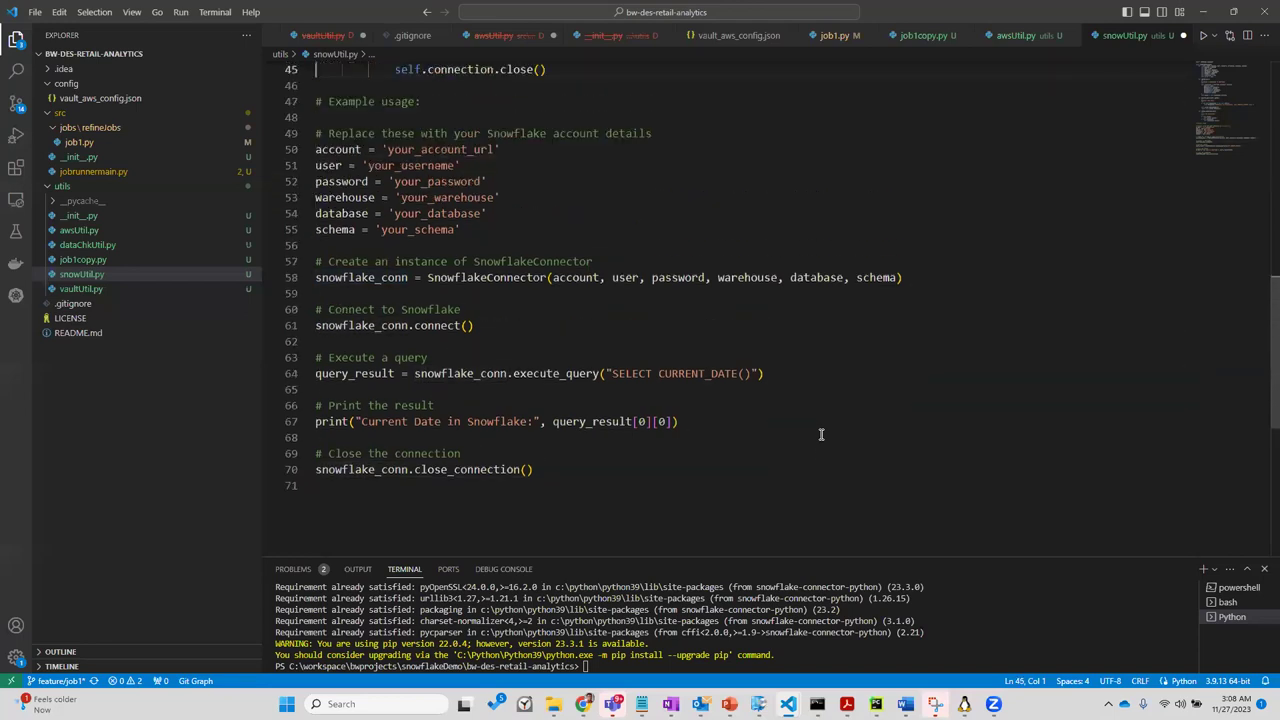
pyautogui.press('Up')
pyautogui.press('Up')
pyautogui.press('Up')
pyautogui.press('Up')
pyautogui.press('Up')
pyautogui.press('Up')
pyautogui.press('Up')
pyautogui.press('Up')
pyautogui.press('Up')
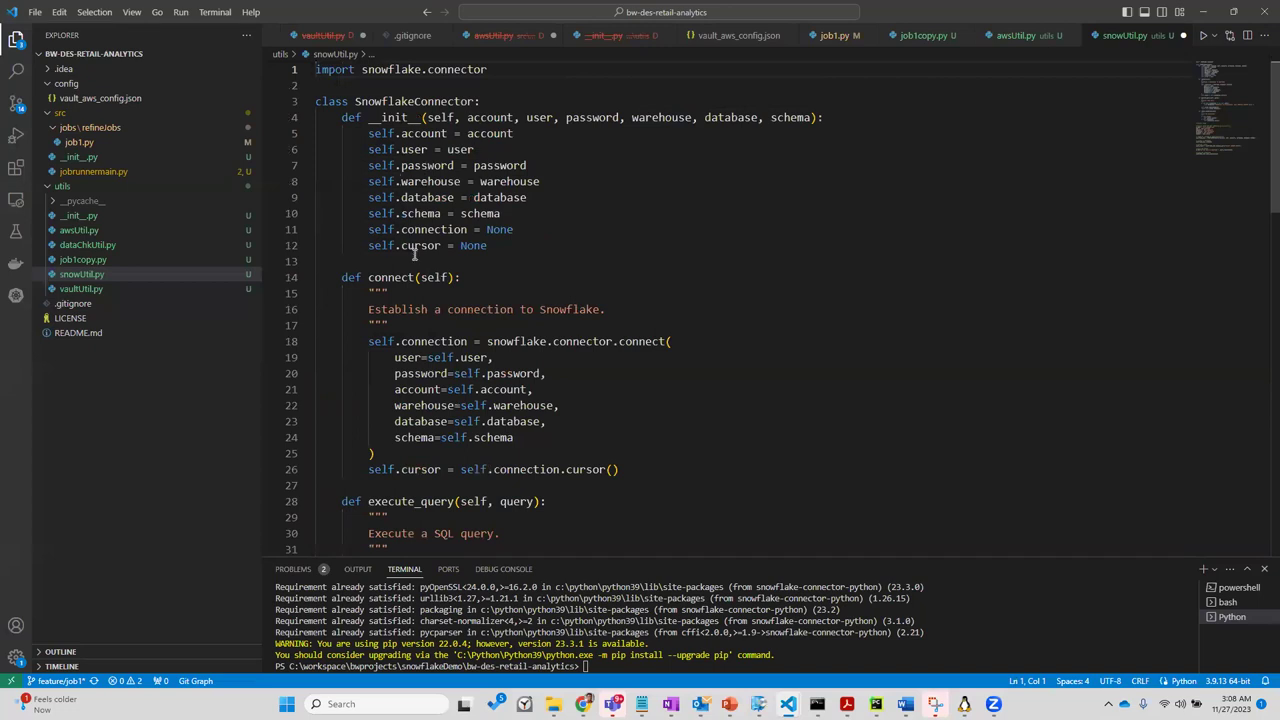
pyautogui.doubleClick(383, 277)
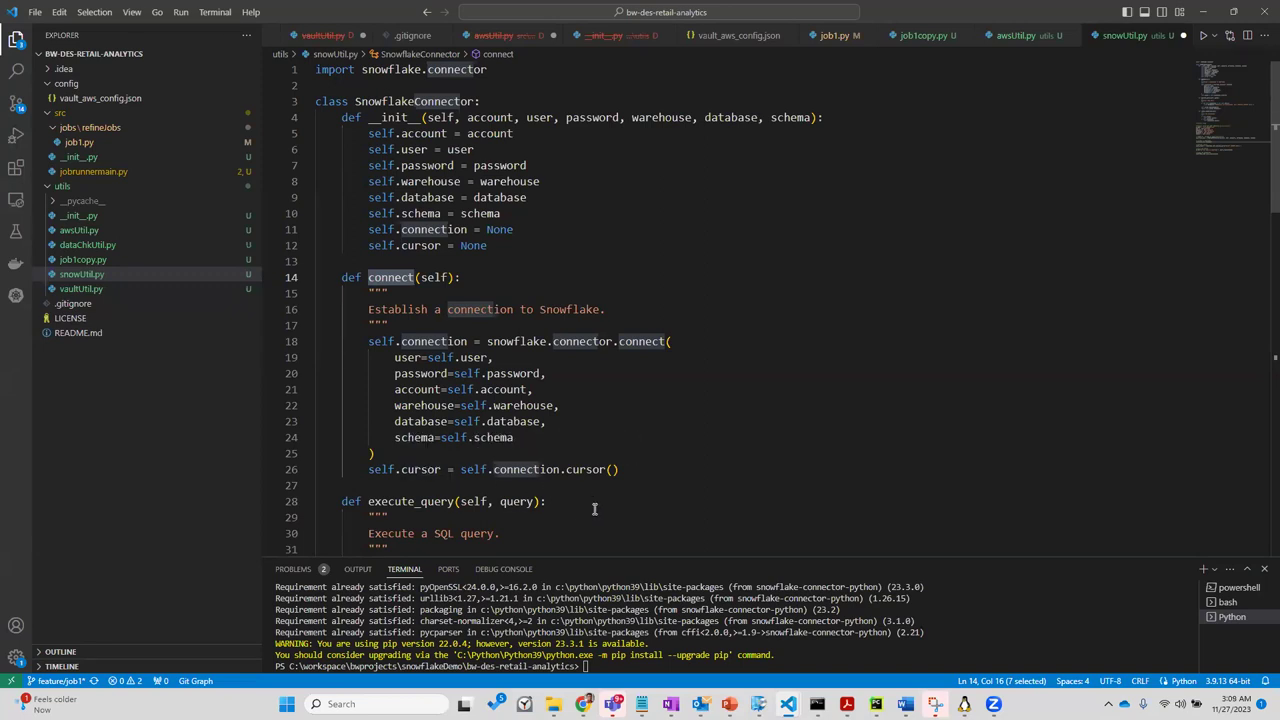
pyautogui.press('Down')
pyautogui.press('Down')
pyautogui.press('Down')
pyautogui.press('Down')
pyautogui.press('Down')
pyautogui.press('Down')
pyautogui.press('Down')
pyautogui.press('Down')
pyautogui.press('Down')
pyautogui.press('Down')
pyautogui.press('Down')
pyautogui.press('Down')
pyautogui.press('Down')
pyautogui.press('Down')
pyautogui.press('Down')
pyautogui.press('Down')
pyautogui.press('Down')
pyautogui.press('Down')
pyautogui.press('Down')
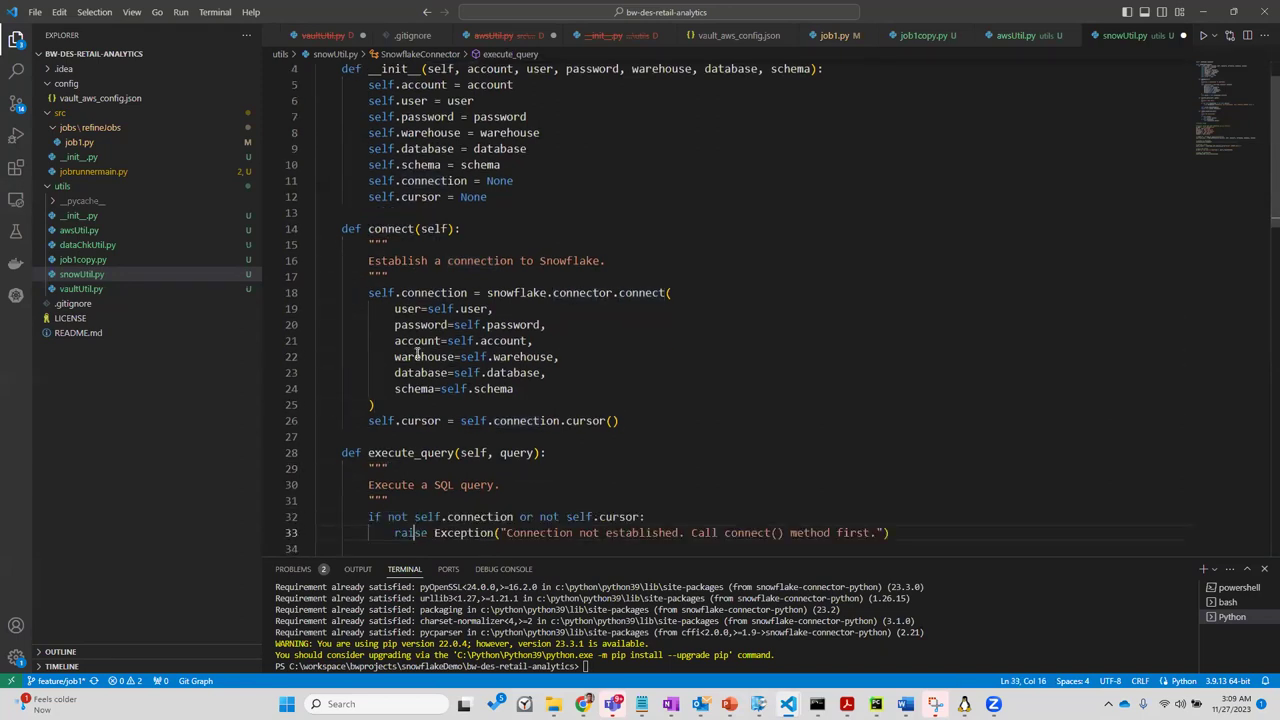
pyautogui.click(386, 228)
pyautogui.doubleClick(386, 228)
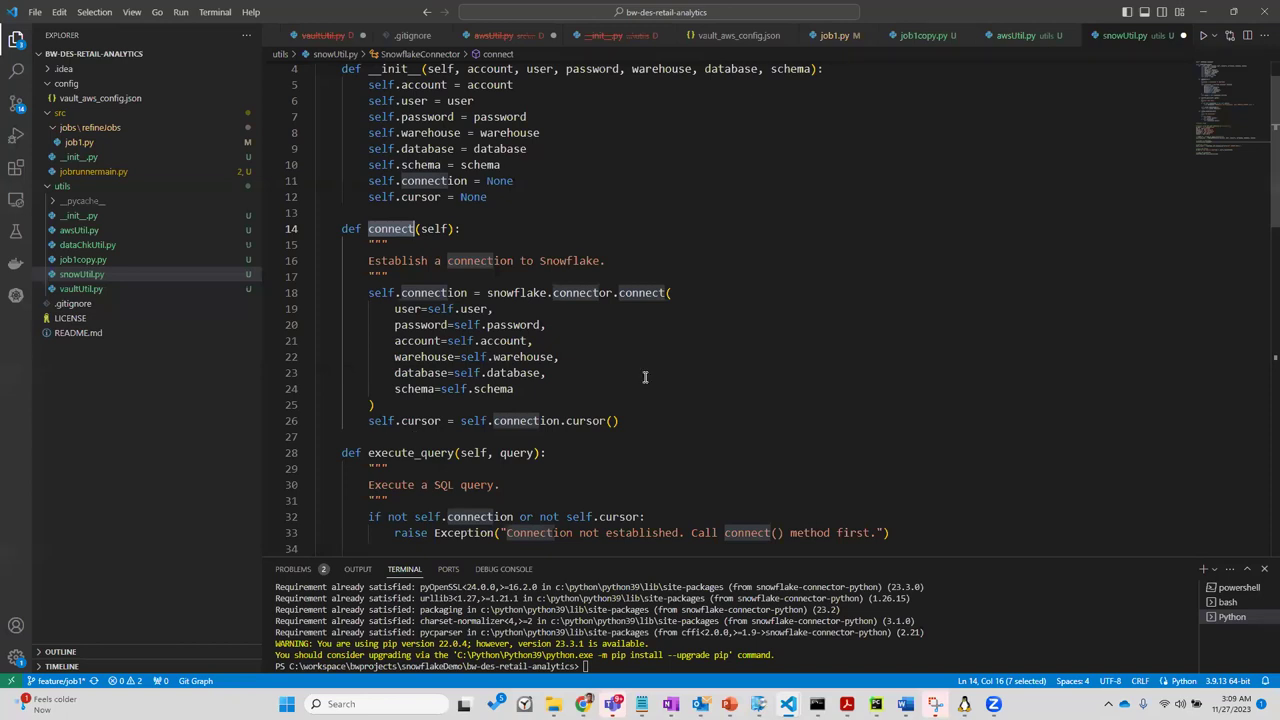
pyautogui.press('Down')
pyautogui.press('Down')
pyautogui.press('Down')
pyautogui.press('Down')
pyautogui.press('Down')
pyautogui.press('Down')
pyautogui.press('Down')
pyautogui.press('Down')
pyautogui.scroll(-3, 645, 377)
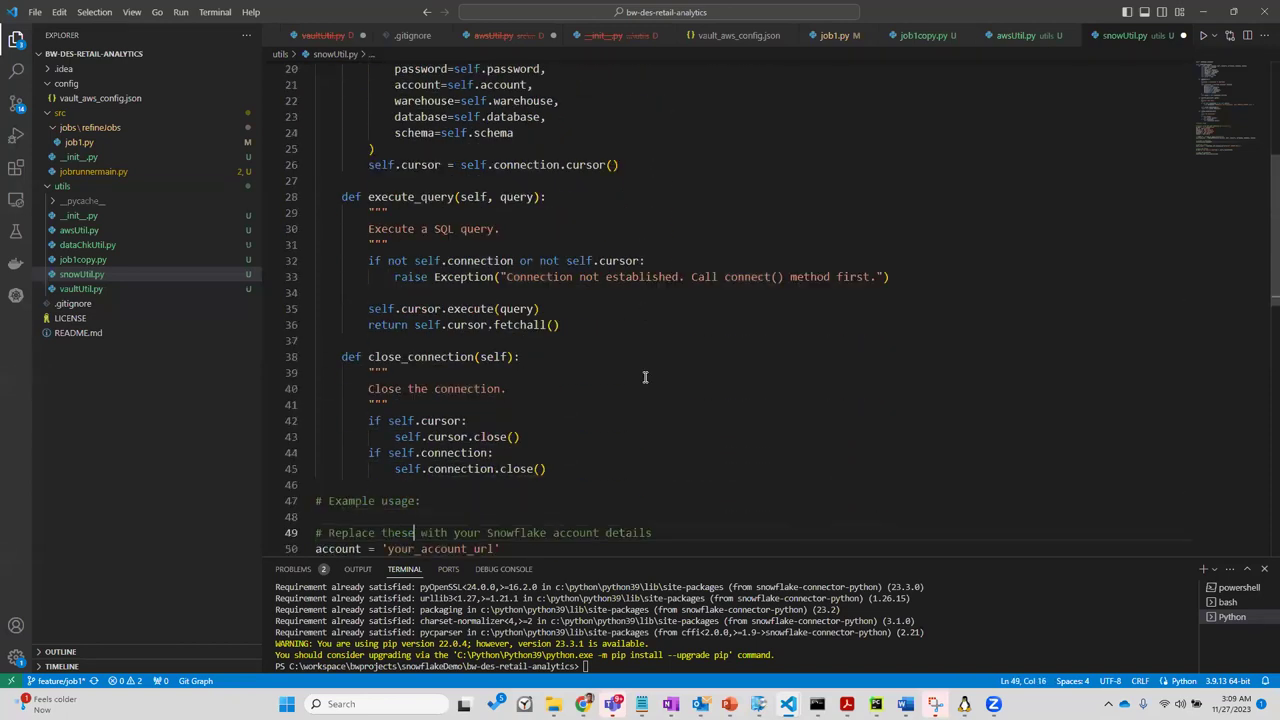
pyautogui.doubleClick(420, 197)
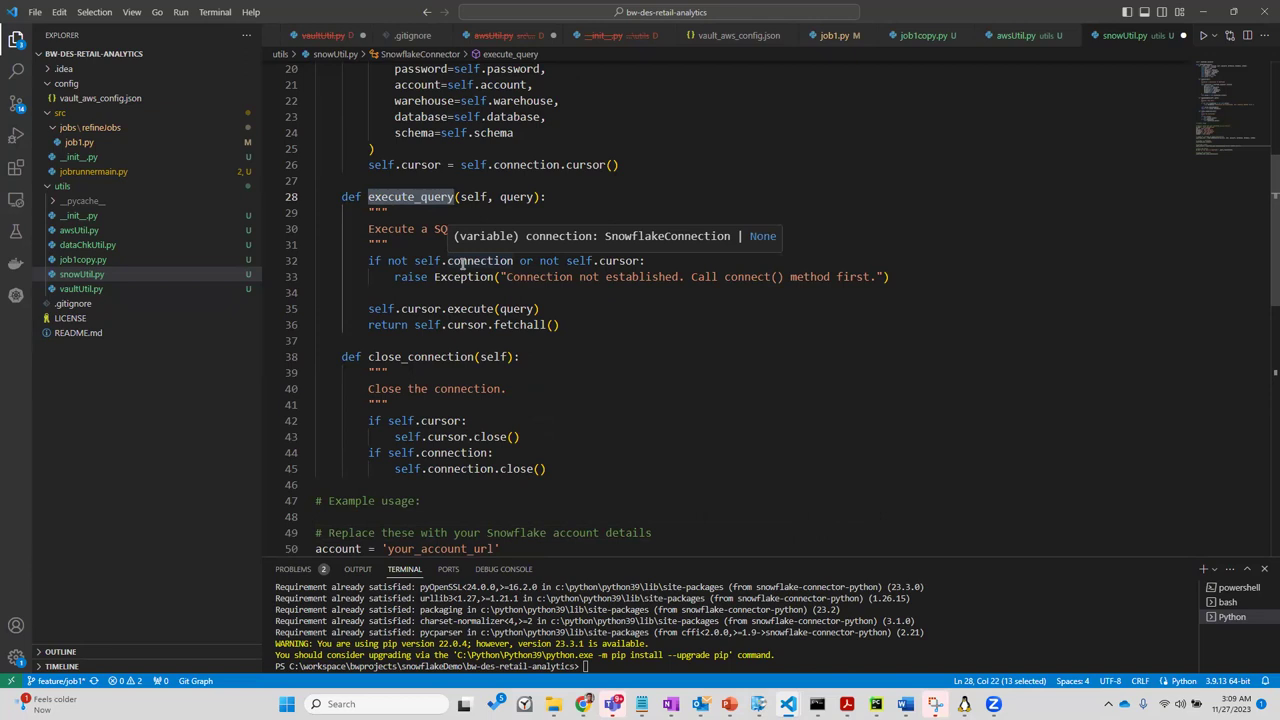
pyautogui.doubleClick(462, 261)
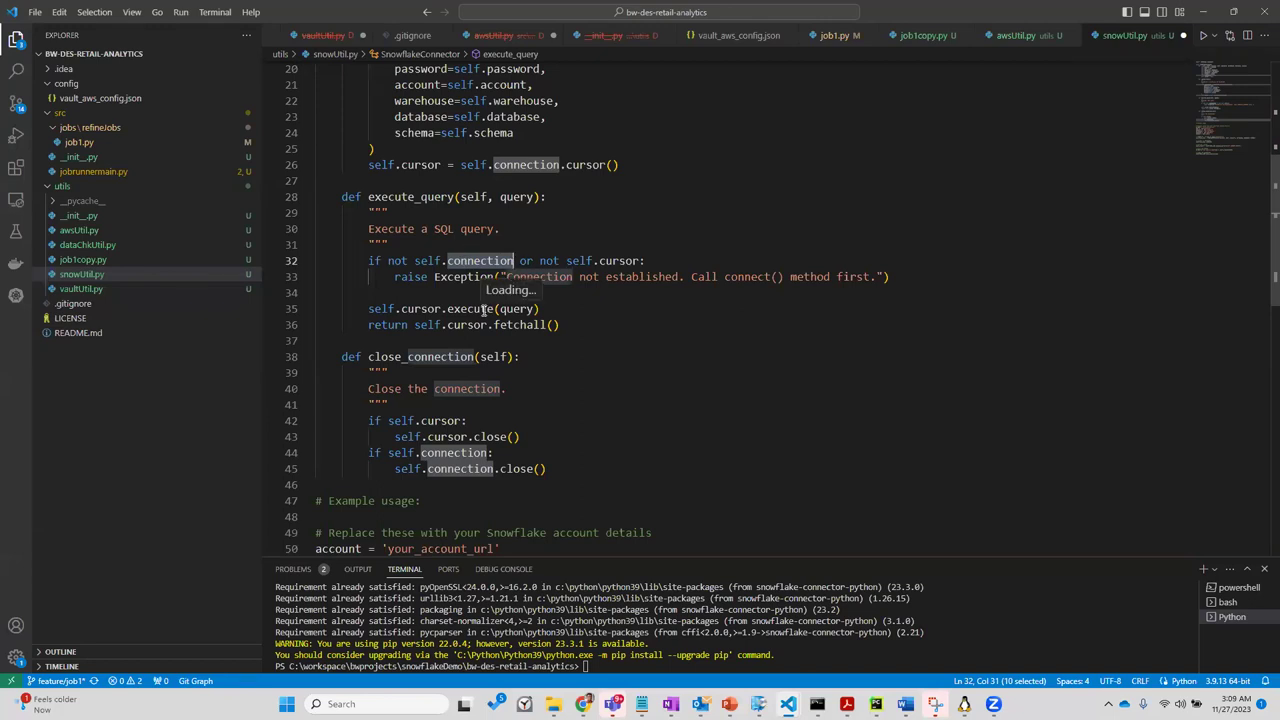
pyautogui.doubleClick(514, 310)
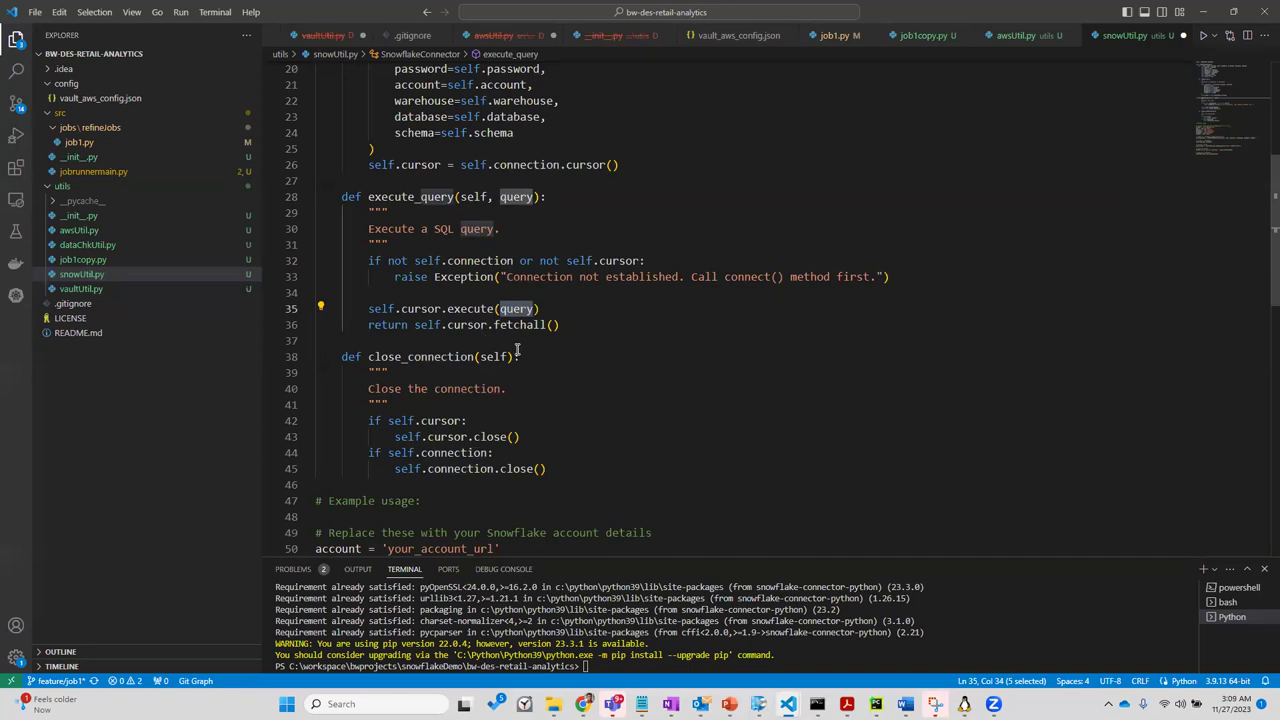
pyautogui.doubleClick(451, 356)
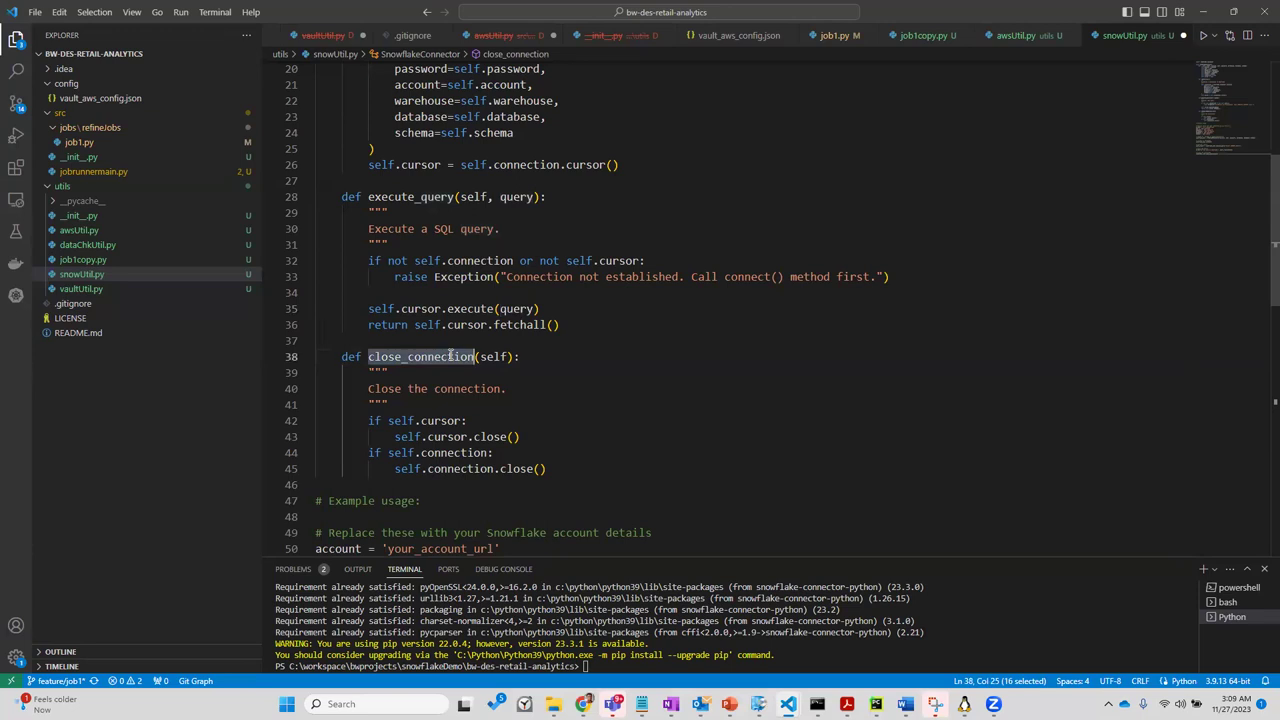
pyautogui.click(457, 506)
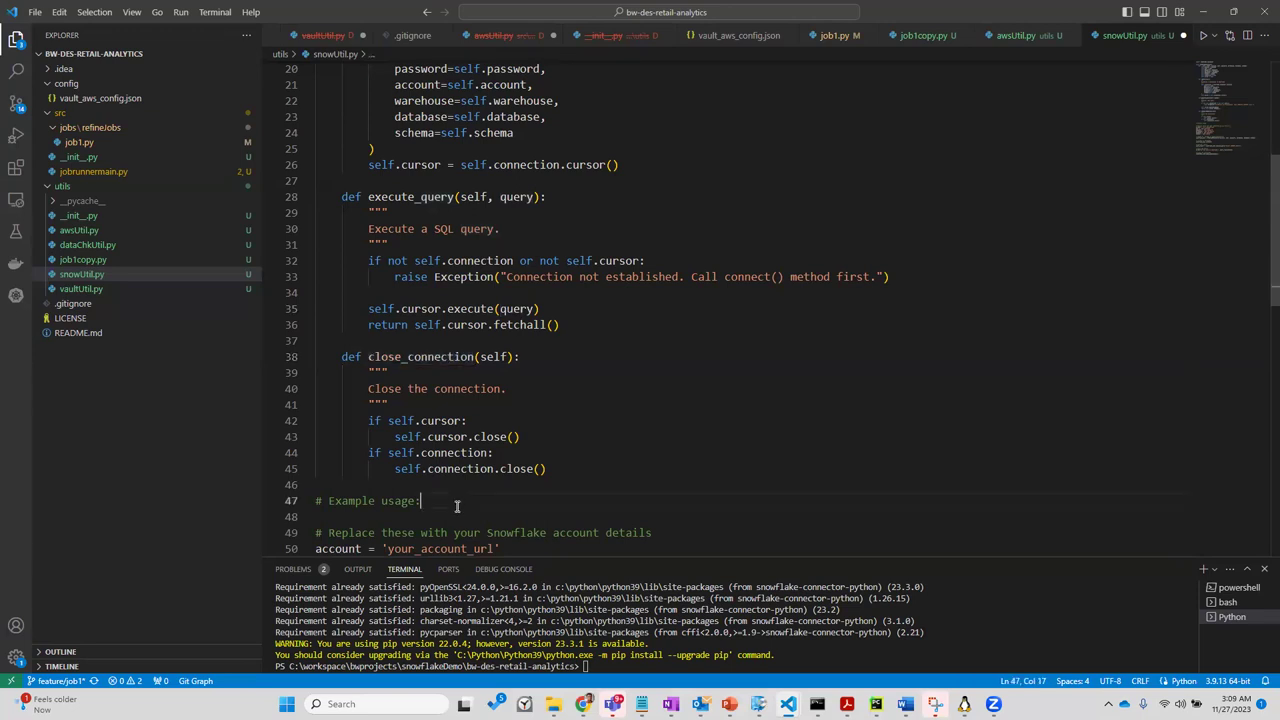
pyautogui.press('Down')
pyautogui.press('Down')
pyautogui.press('Down')
pyautogui.press('Down')
pyautogui.press('Down')
pyautogui.press('Down')
pyautogui.press('Down')
pyautogui.press('Down')
pyautogui.press('Down')
pyautogui.press('Down')
pyautogui.press('Down')
pyautogui.press('Down')
pyautogui.press('Down')
pyautogui.press('Down')
pyautogui.press('Down')
pyautogui.press('Down')
pyautogui.press('Down')
pyautogui.press('Down')
pyautogui.press('Down')
pyautogui.press('Down')
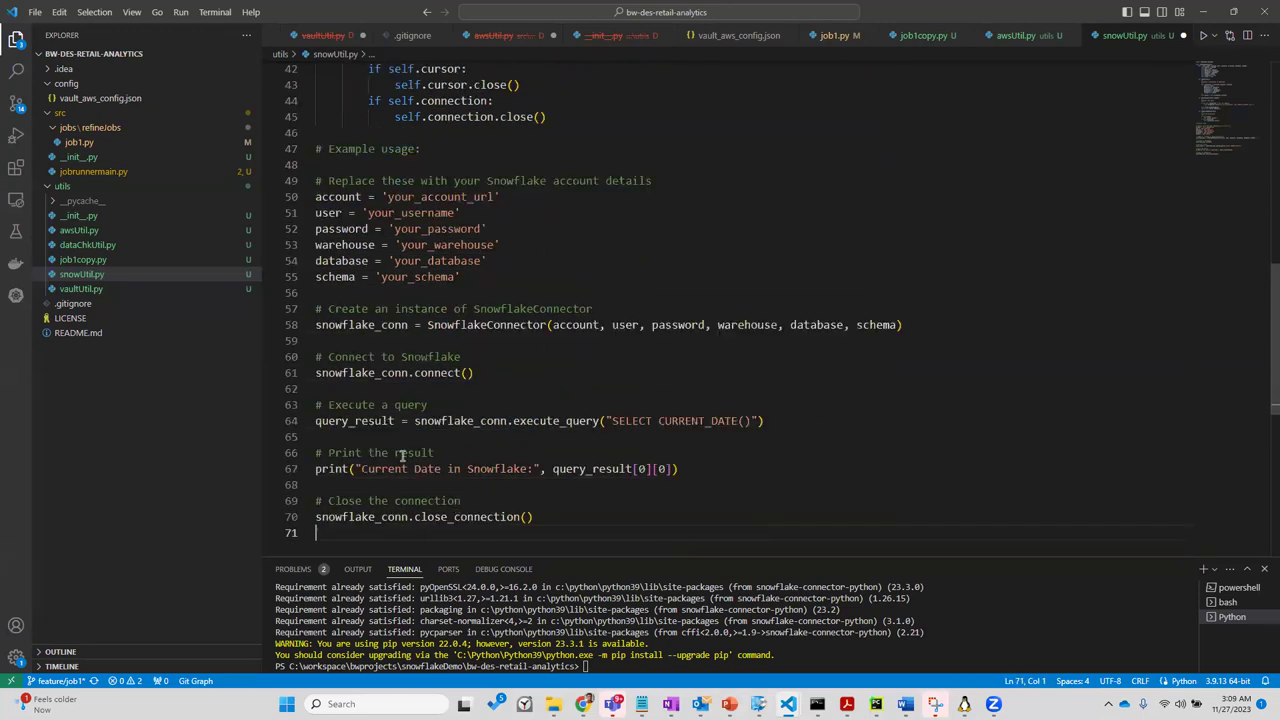
pyautogui.doubleClick(405, 197)
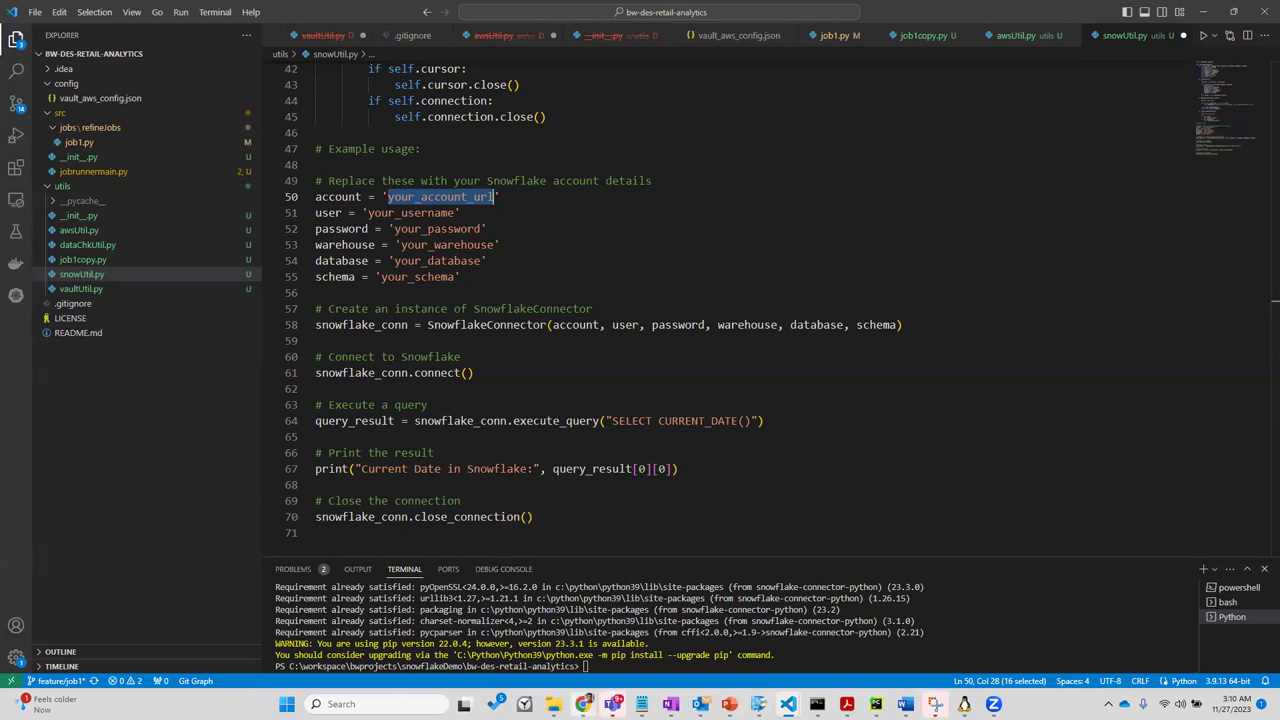
pyautogui.click(583, 704)
# Get the Snowflake account URL from the account list and paste it over the your_account_id placeholder.
pyautogui.click(510, 630)
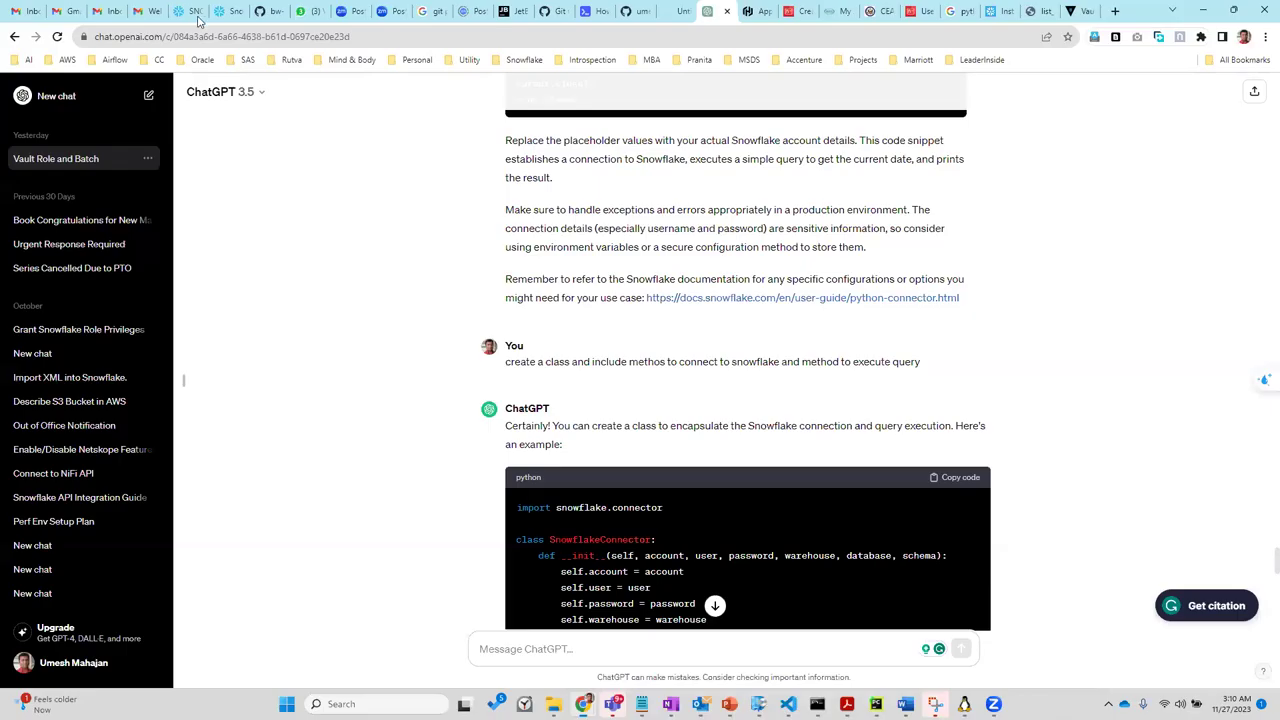
pyautogui.click(186, 11)
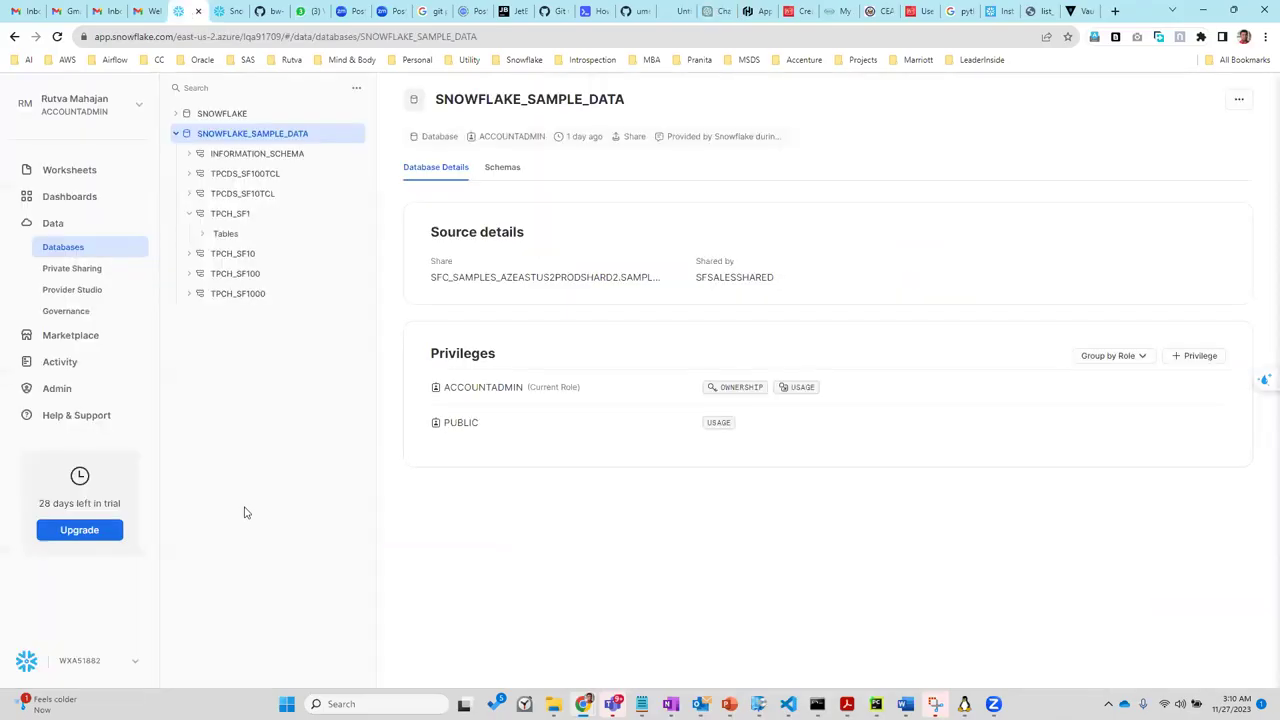
pyautogui.click(137, 665)
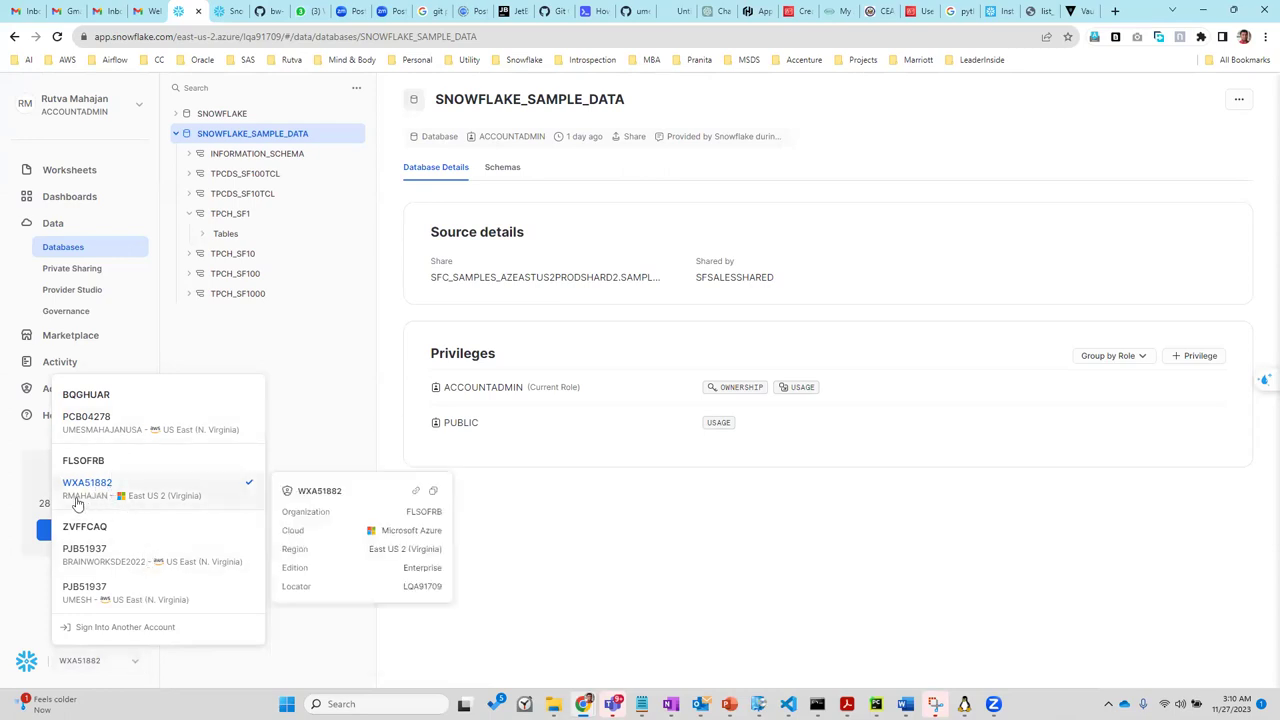
pyautogui.moveTo(98, 447)
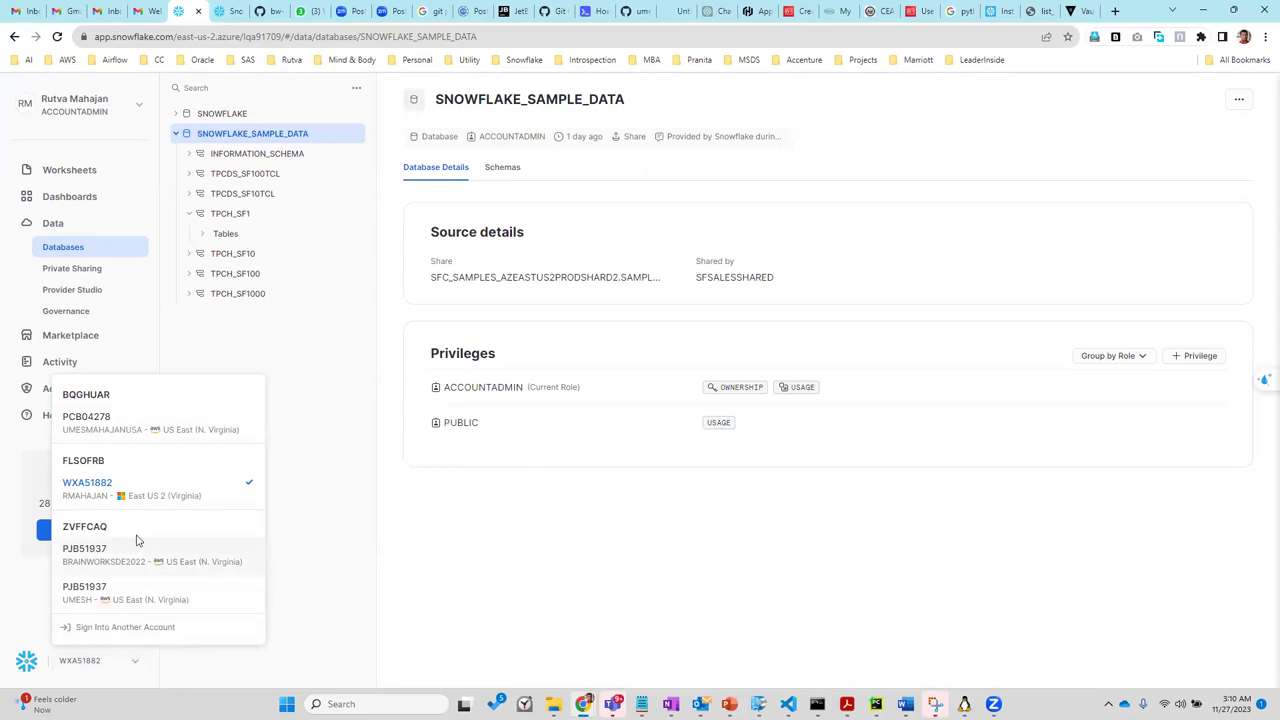
pyautogui.moveTo(110, 497)
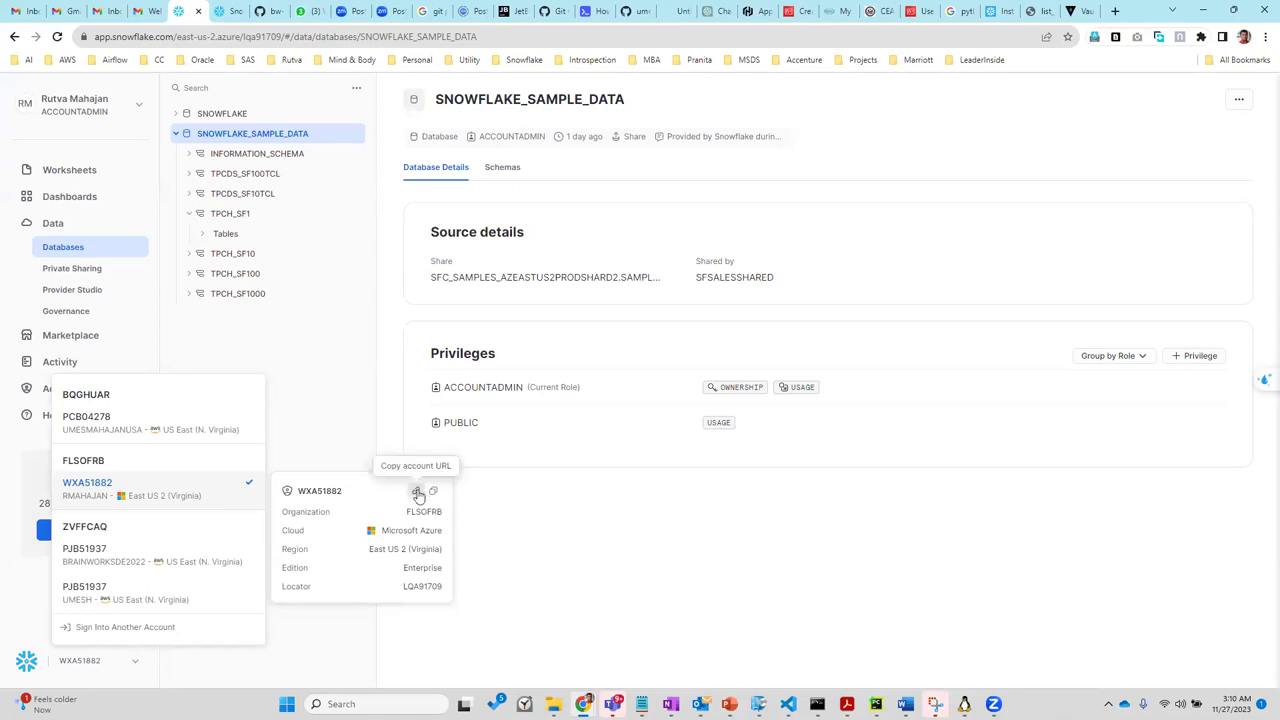
pyautogui.click(1113, 11)
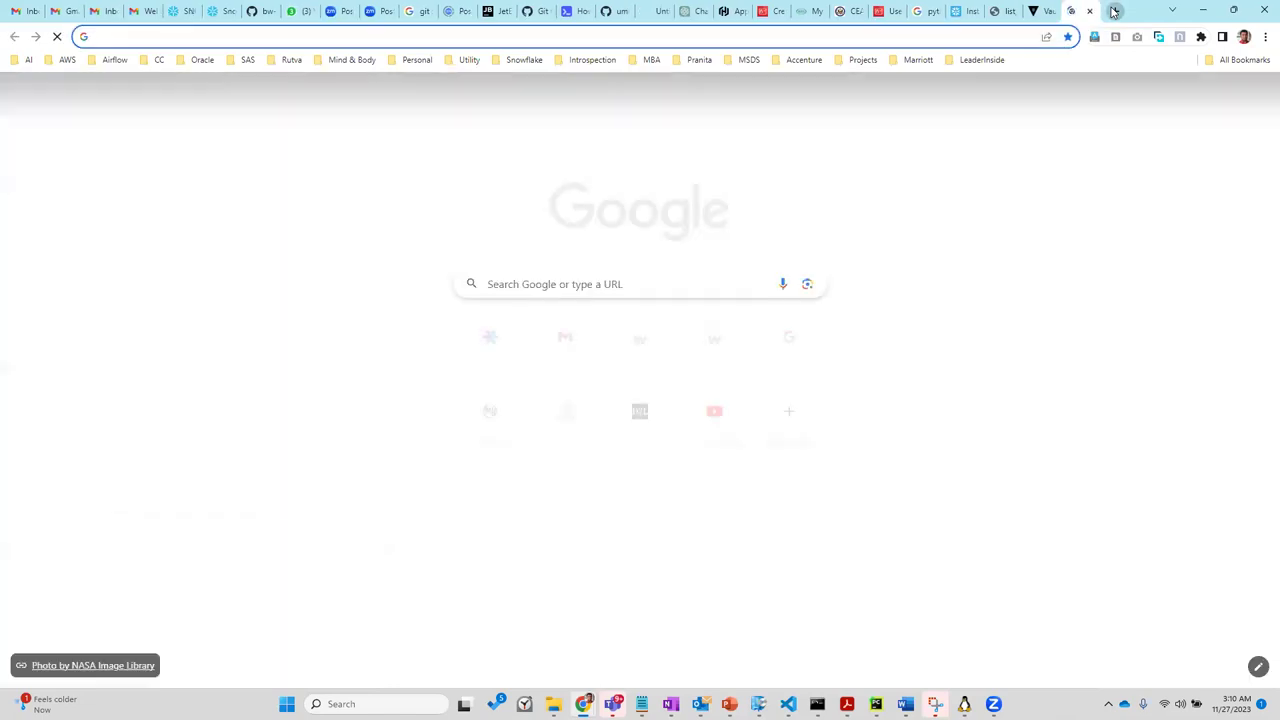
pyautogui.write('https://lqa91709.east-us-2.azure.snowflakecomputing.com')
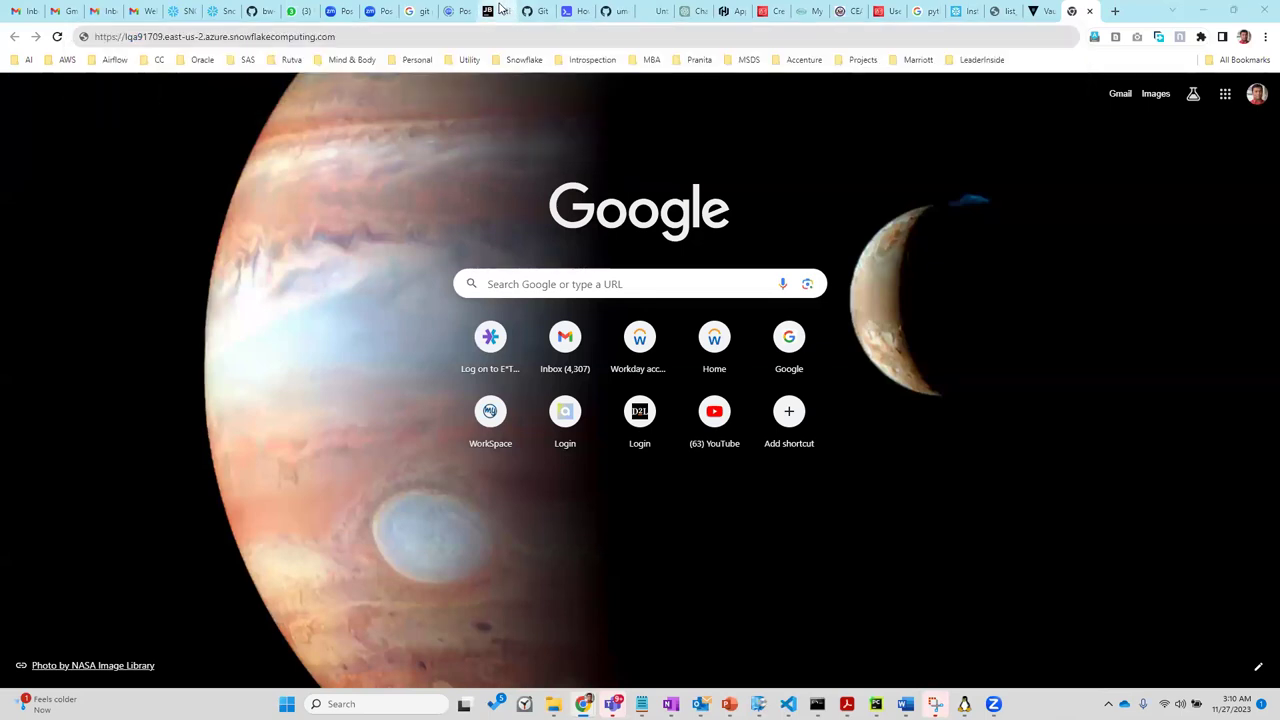
pyautogui.hotkey('alt', 'Tab')
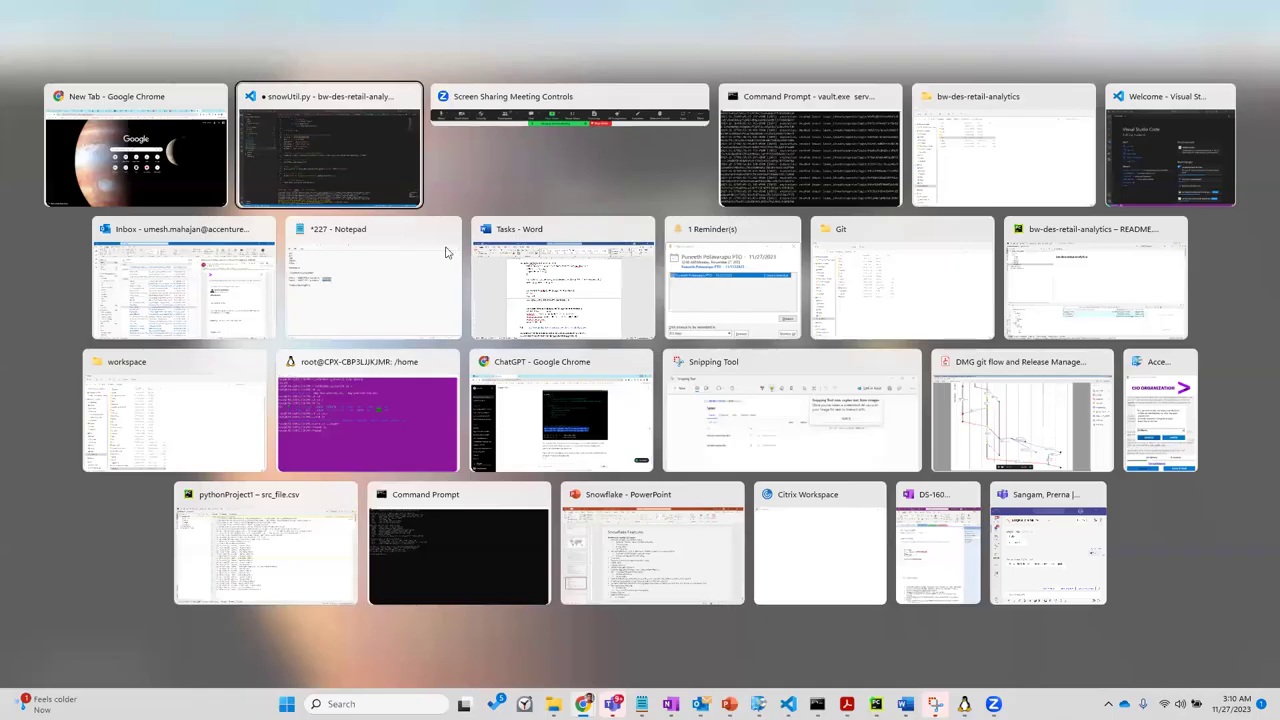
pyautogui.write('https://lqa91709.east-us-2.azure.snowflakecomputing.com')
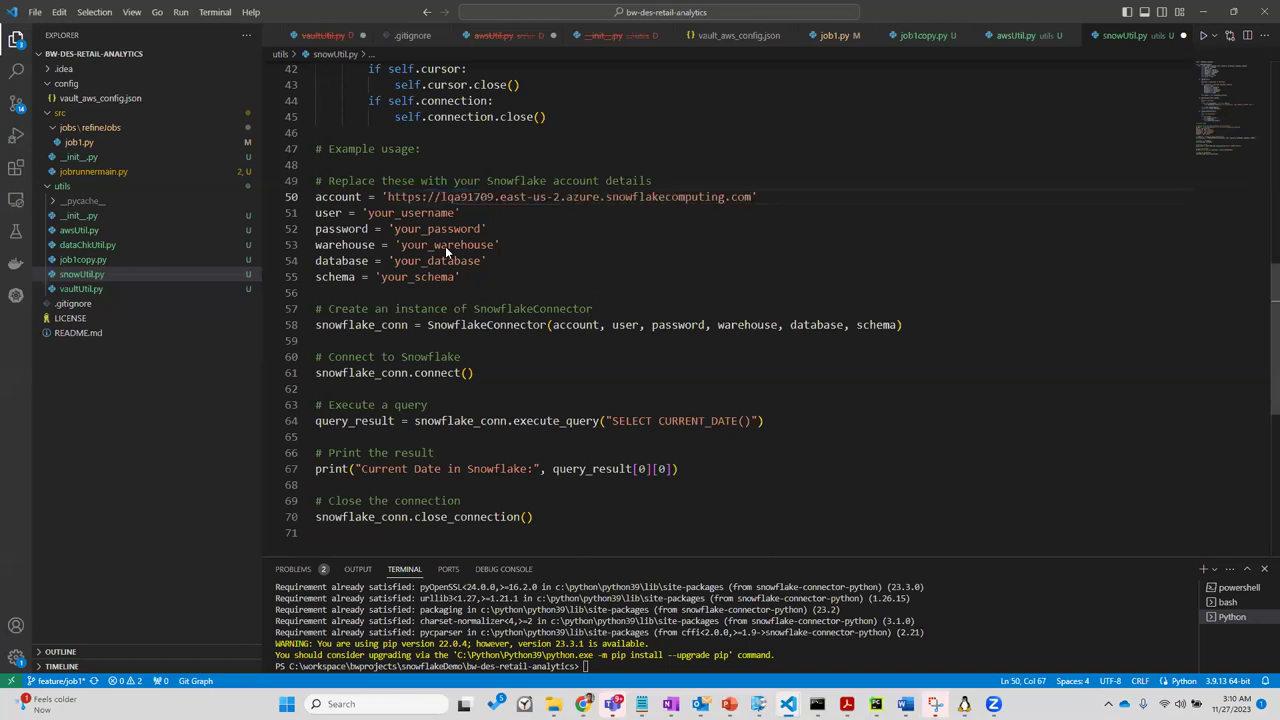
# Replace the username and password placeholders on lines 51–52 with the Snowflake login credentials.
pyautogui.doubleClick(410, 214)
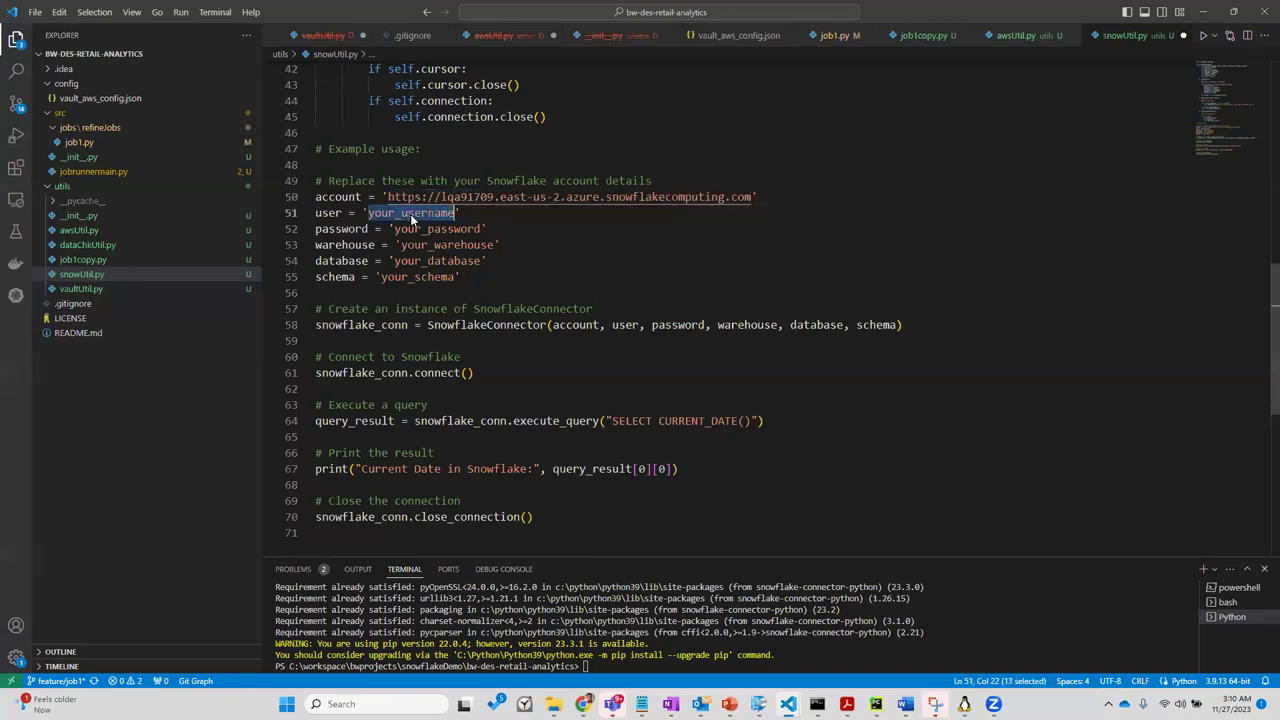
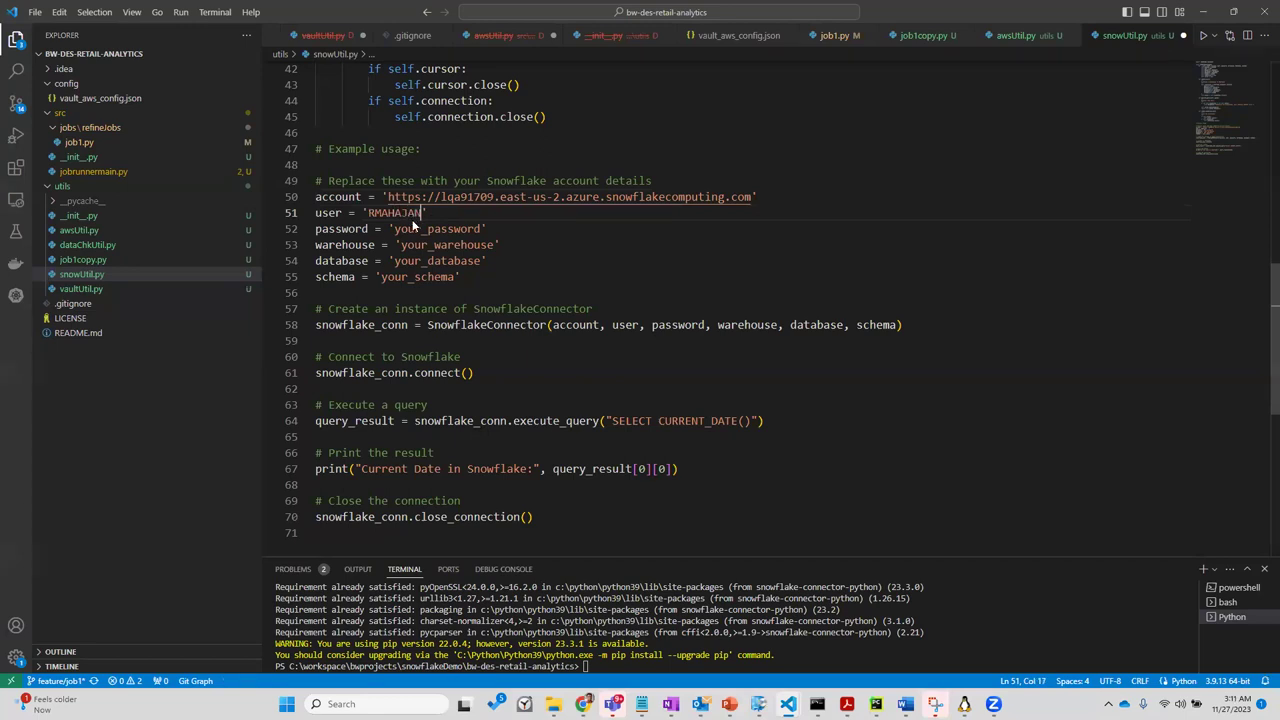
pyautogui.doubleClick(433, 230)
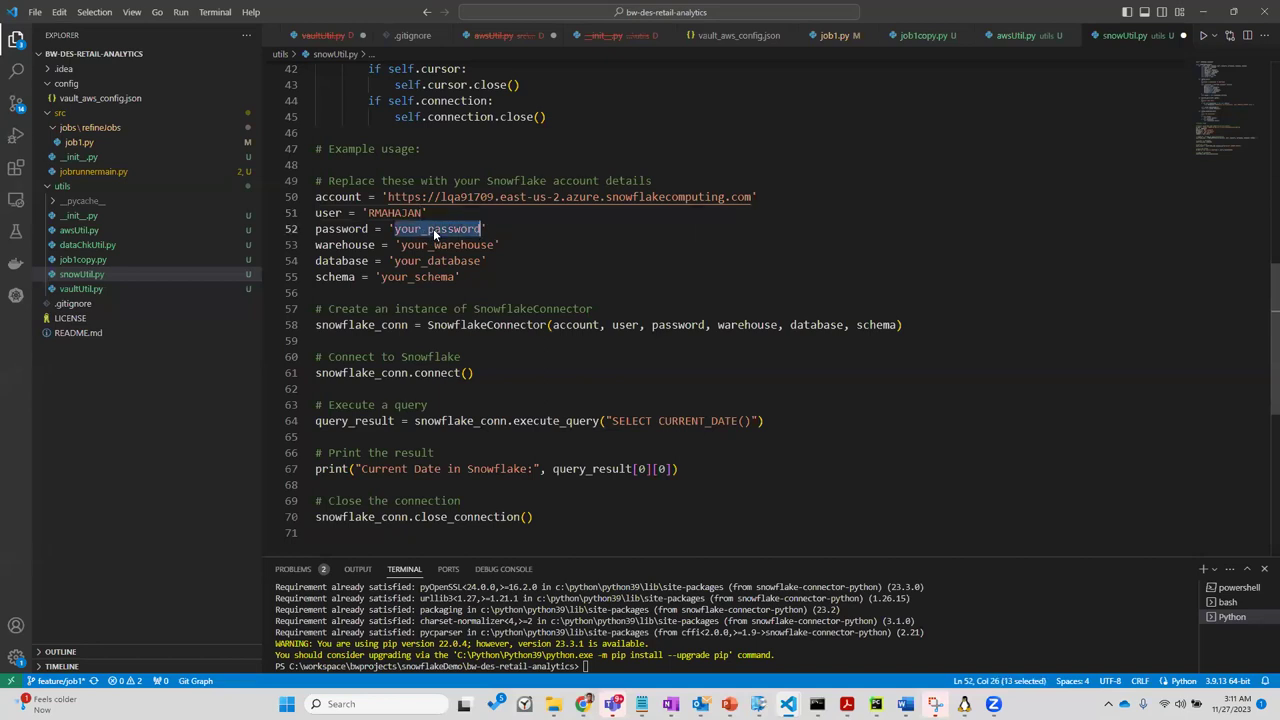
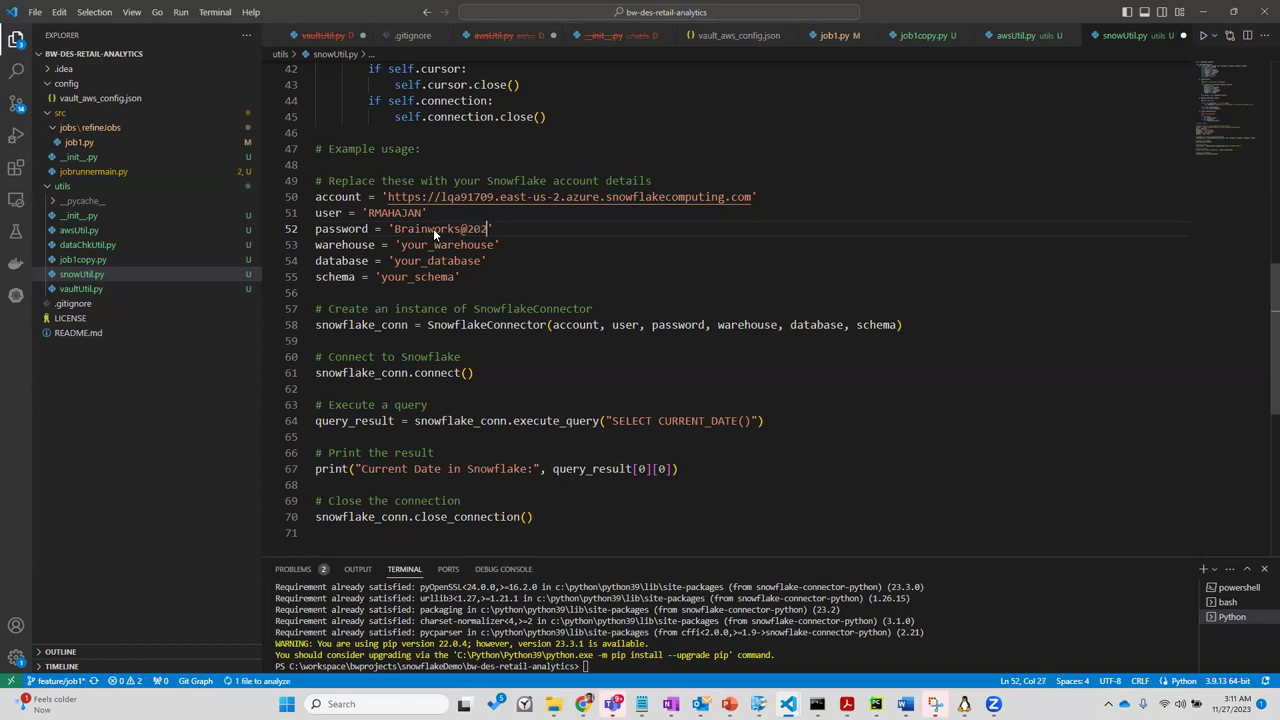
pyautogui.doubleClick(441, 243)
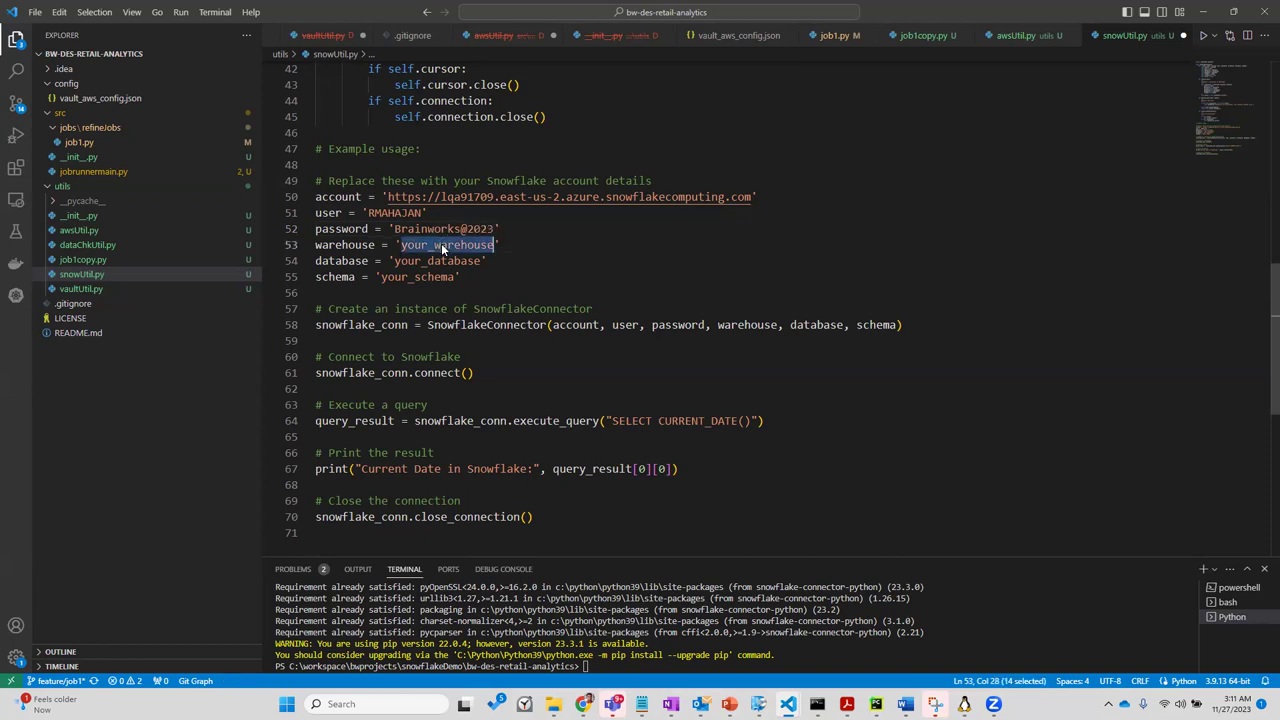
pyautogui.hotkey('alt', 'Tab')
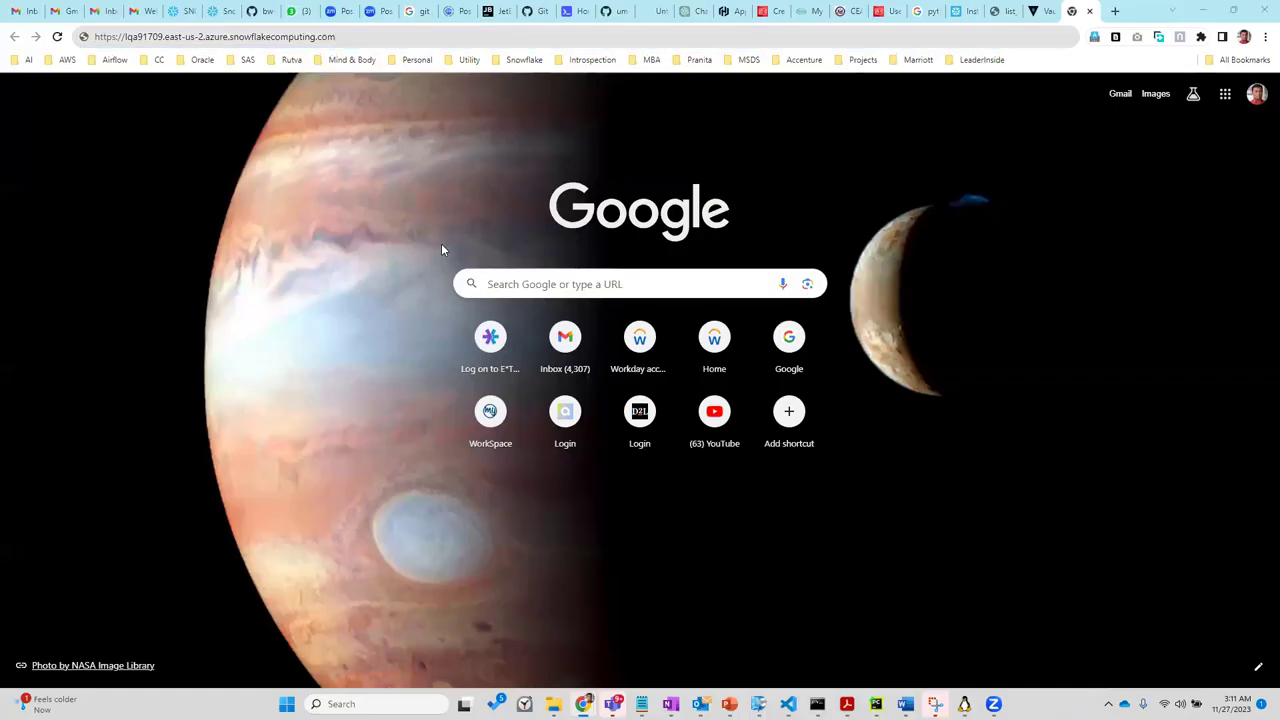
# Copy the COMPUTE_WH warehouse name from Snowflake's admin warehouses into snowUtil.py's warehouse value.
pyautogui.hotkey('alt', 'Tab')
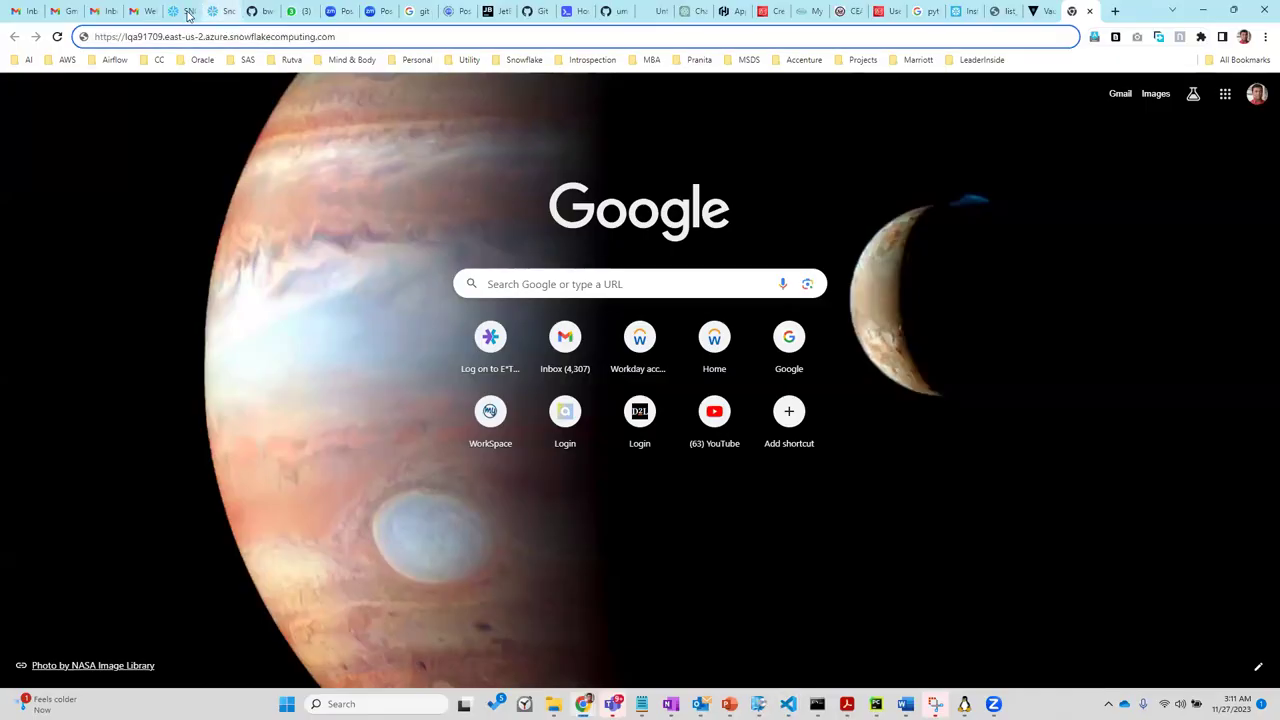
pyautogui.click(180, 12)
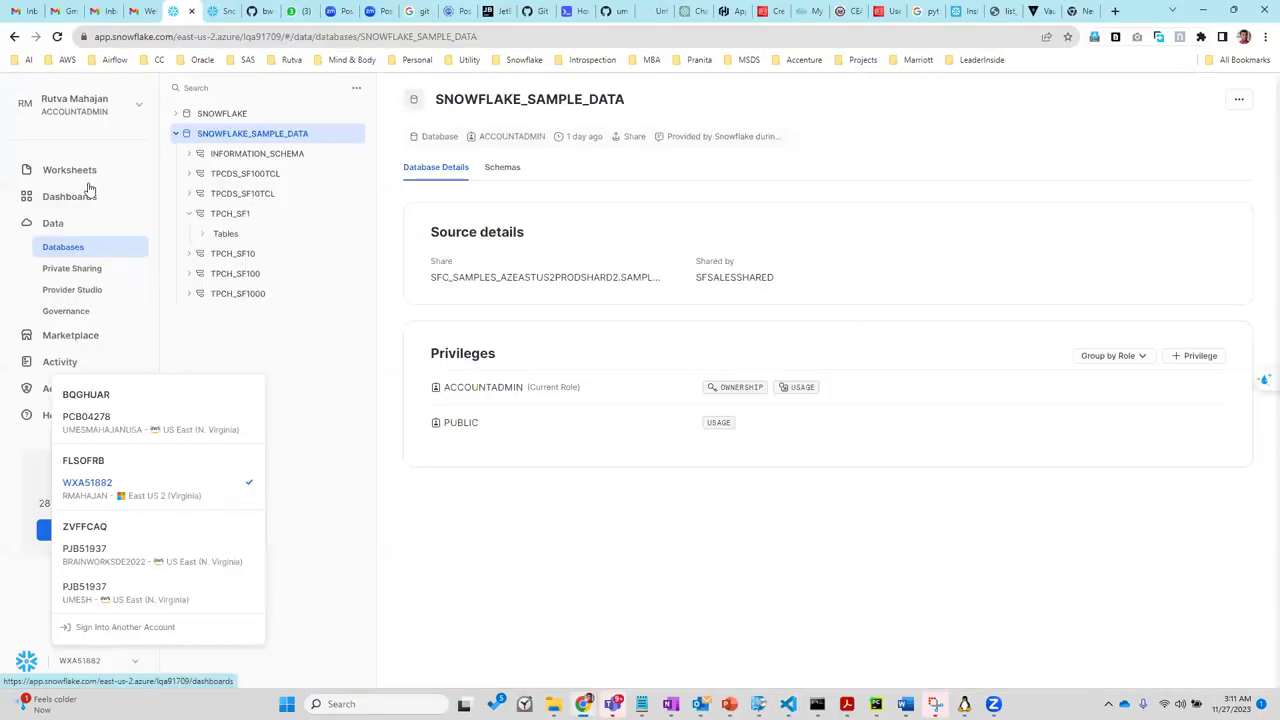
pyautogui.click(237, 357)
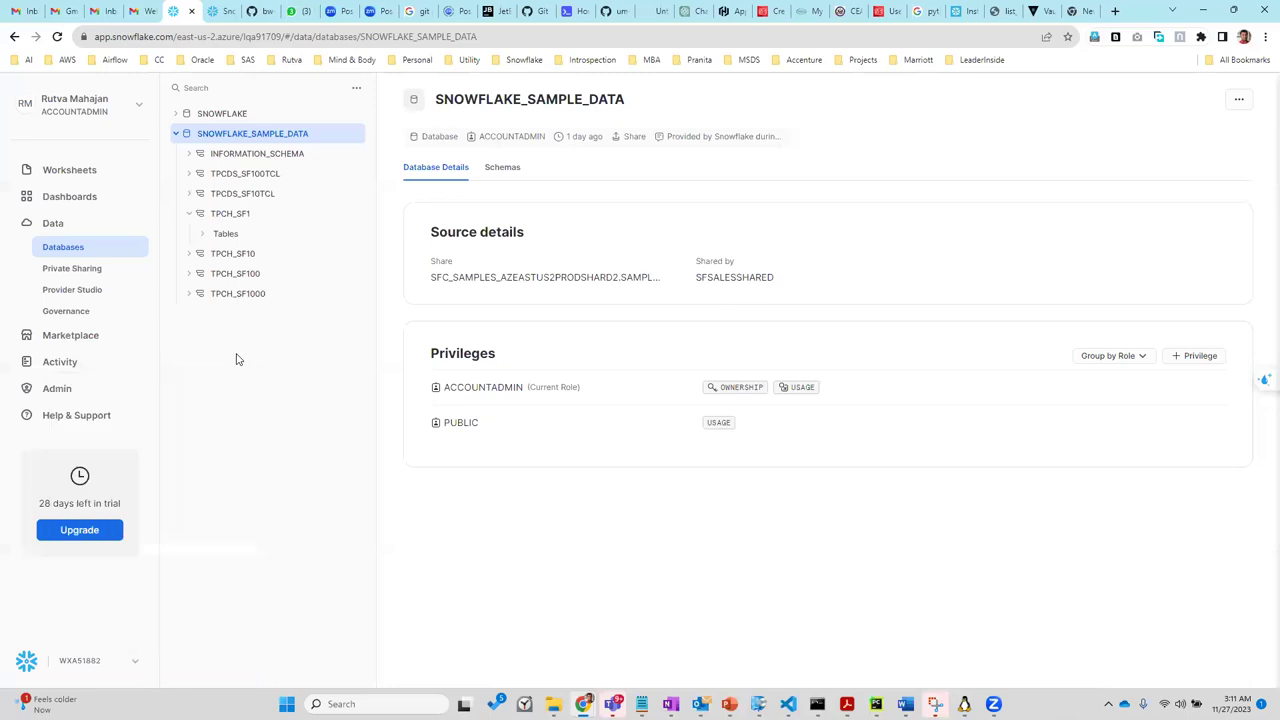
pyautogui.click(57, 390)
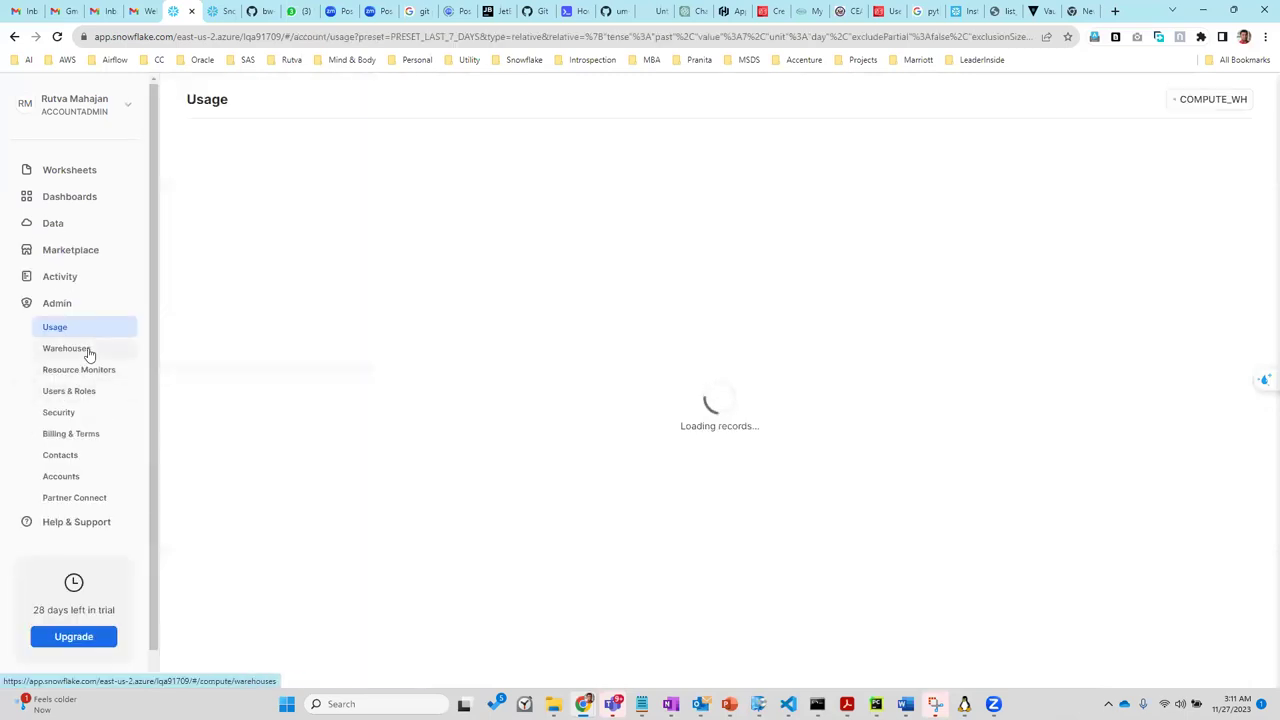
pyautogui.click(86, 350)
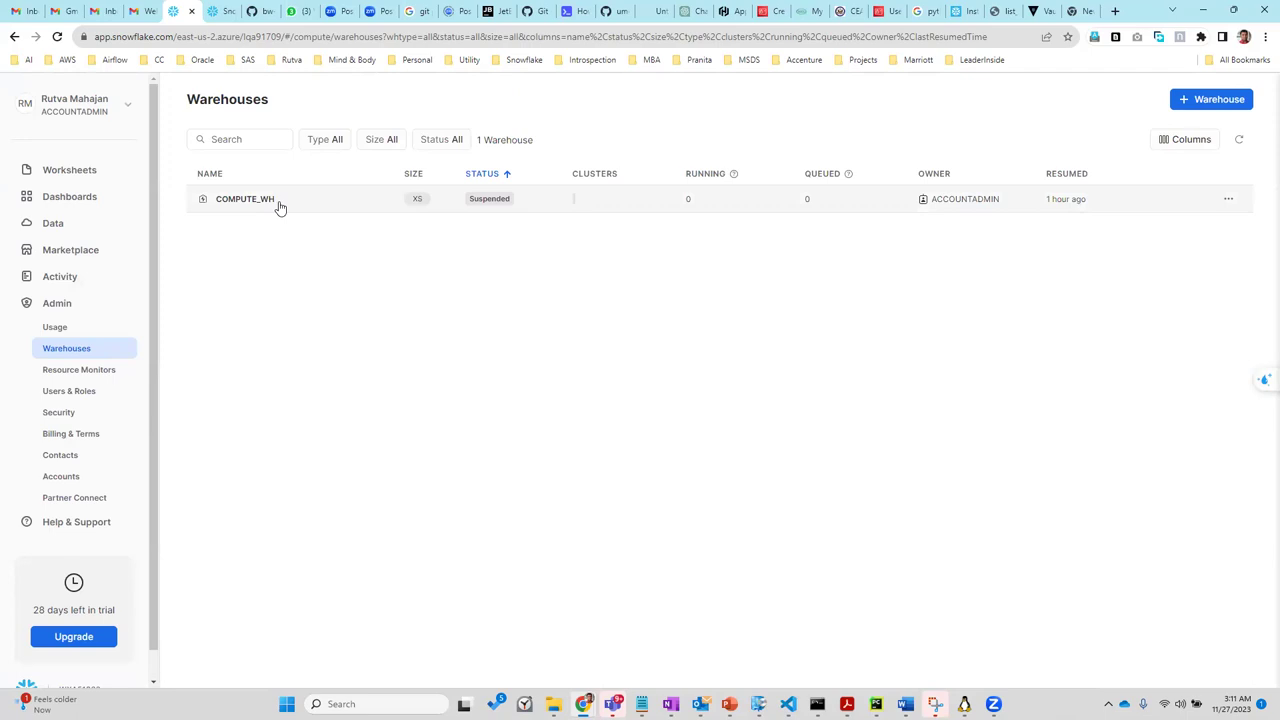
pyautogui.click(270, 207)
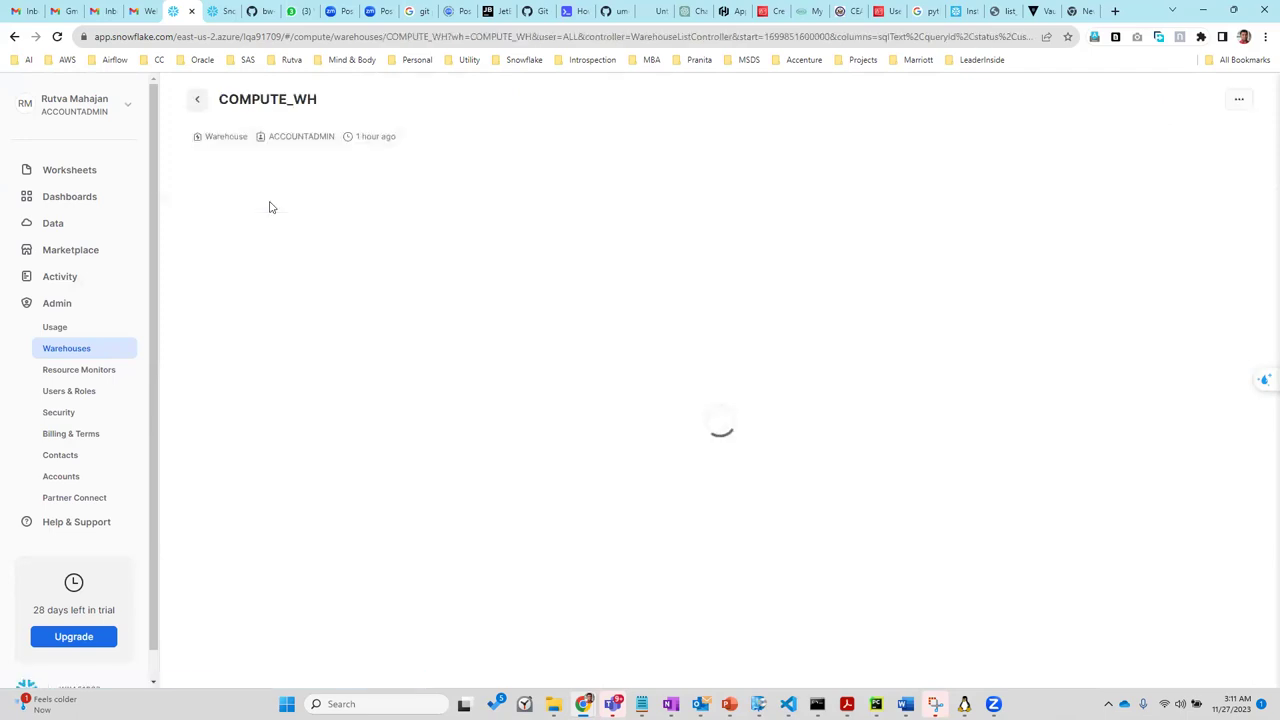
pyautogui.moveTo(320, 103); pyautogui.dragTo(217, 100)
pyautogui.hotkey('ctrl', 'c')
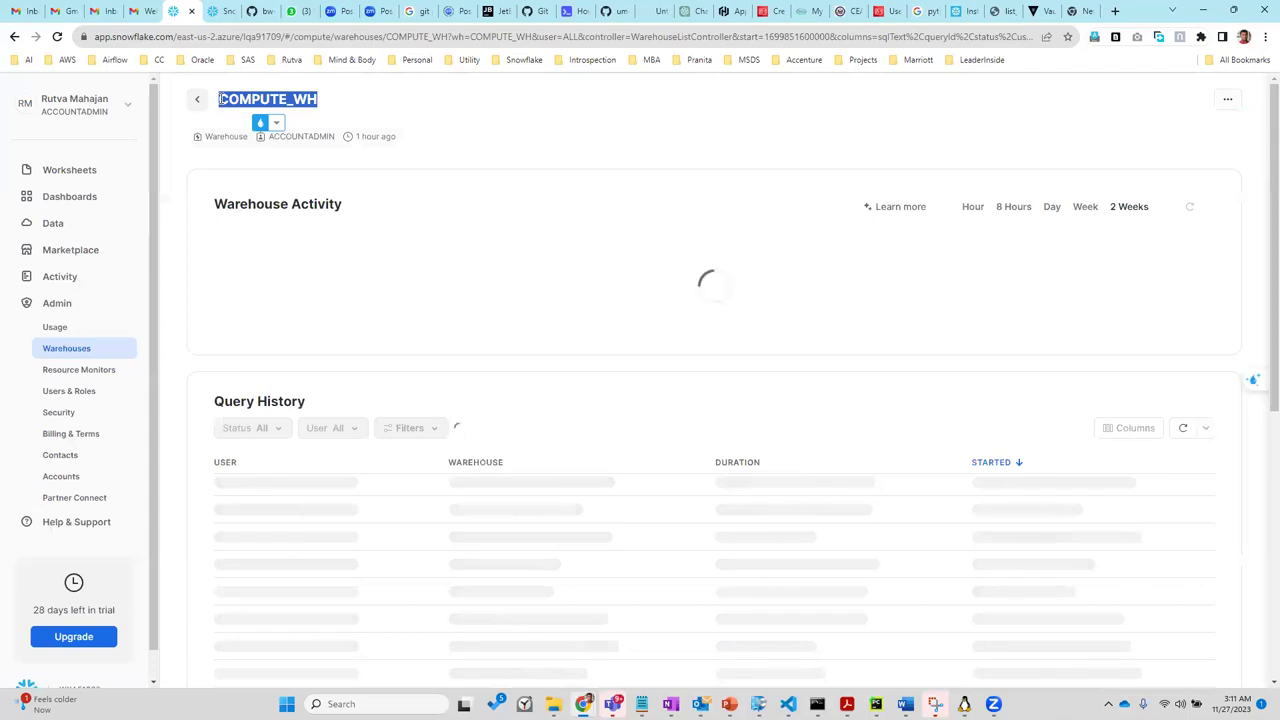
pyautogui.hotkey('alt', 'Tab')
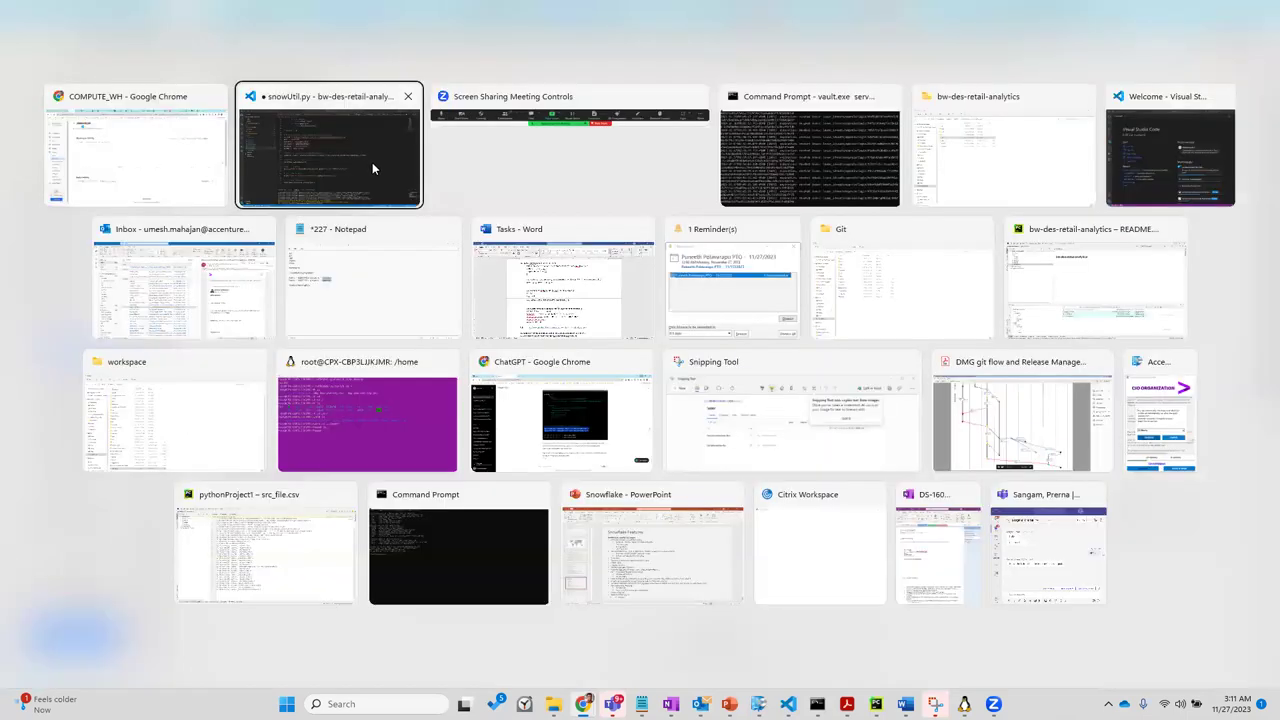
pyautogui.click(366, 159)
pyautogui.hotkey('ctrl', 'v')
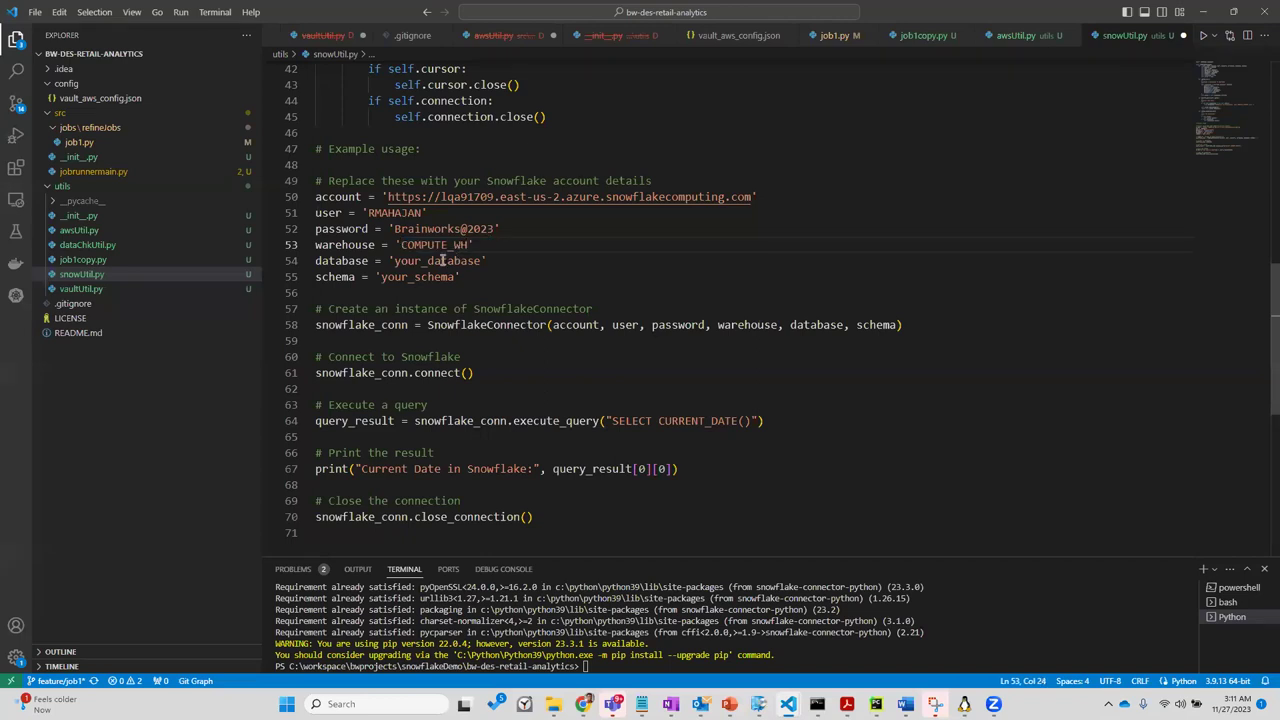
# Replace 'your_database' with SNOWFLAKE_SAMPLE_DATA taken from Snowflake's database list.
pyautogui.hotkey('alt', 'Tab')
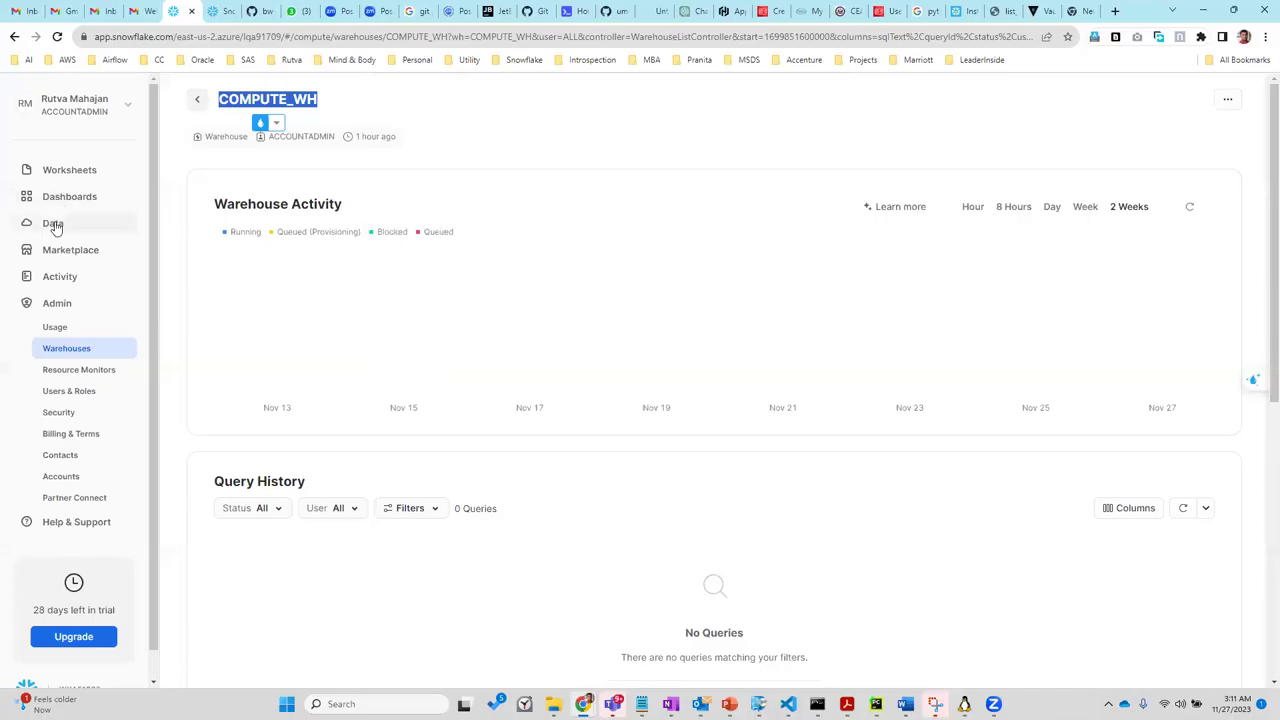
pyautogui.click(53, 224)
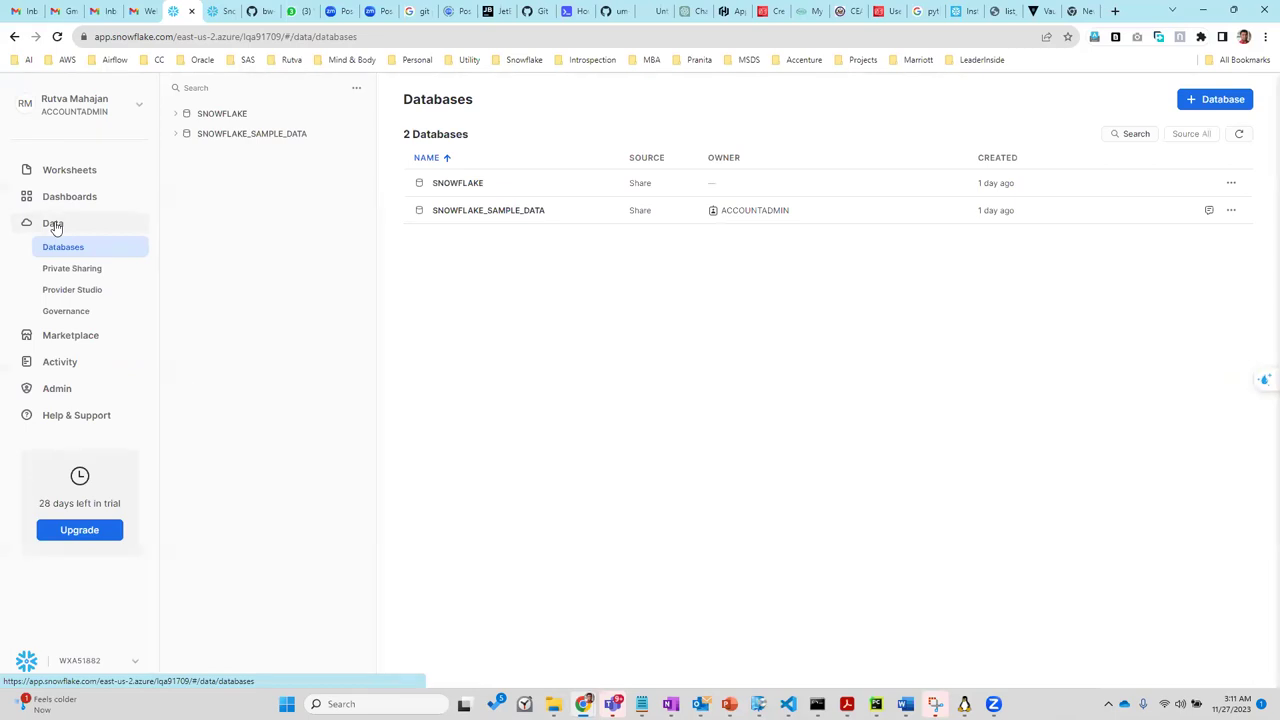
pyautogui.click(220, 137)
pyautogui.doubleClick(570, 98)
pyautogui.hotkey('ctrl', 'c')
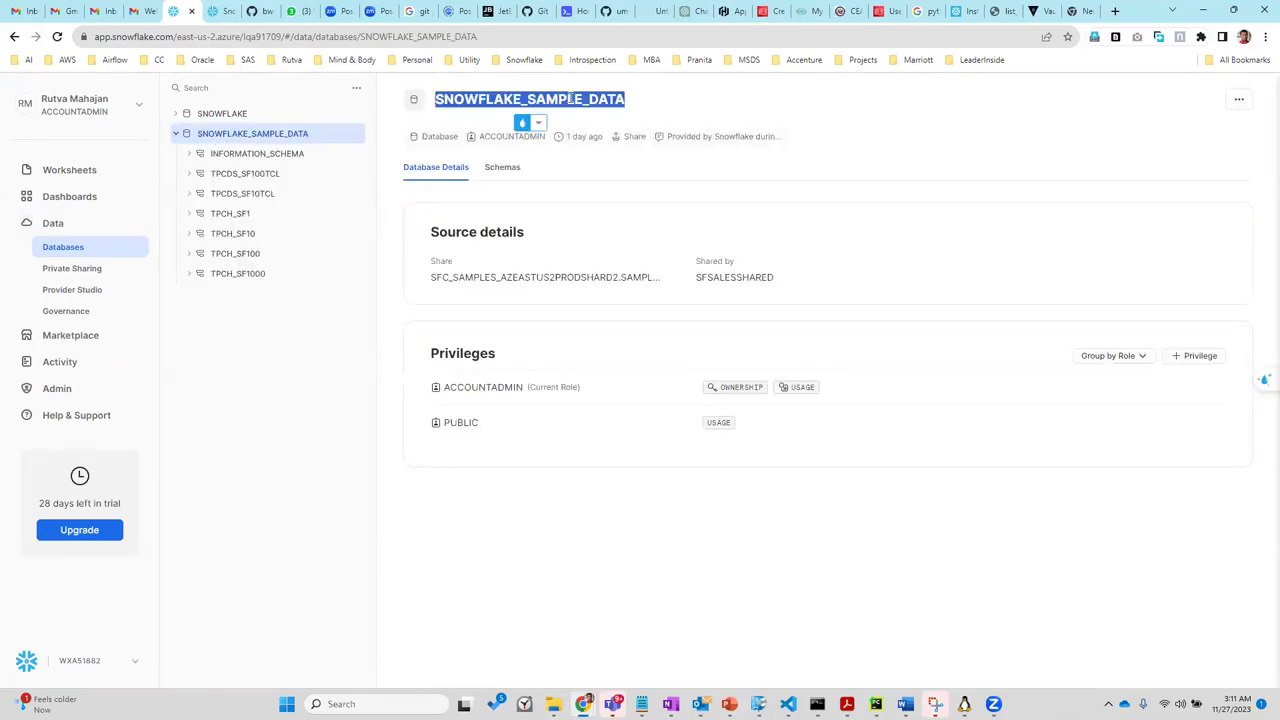
pyautogui.hotkey('alt', 'Tab')
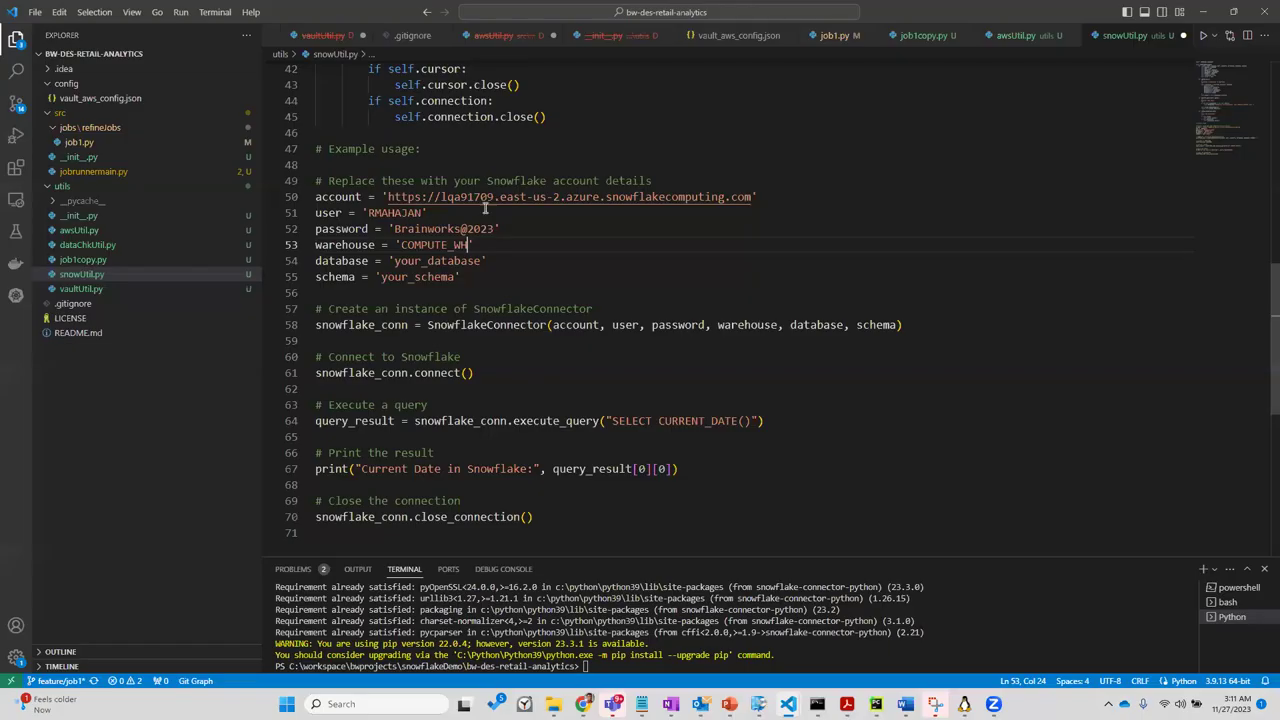
pyautogui.doubleClick(440, 260)
pyautogui.hotkey('ctrl', 'v')
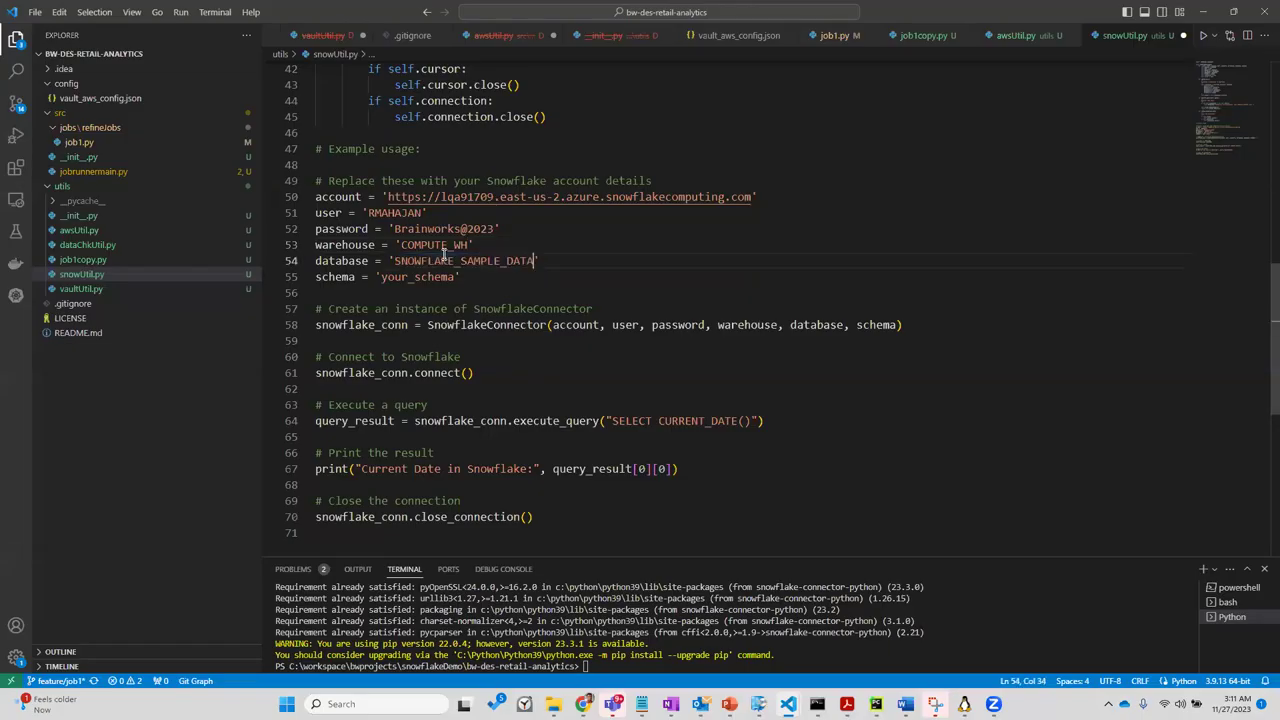
# Replace 'your_schema' with the TPCH_SF1 schema name copied from Snowflake.
pyautogui.hotkey('alt', 'Tab')
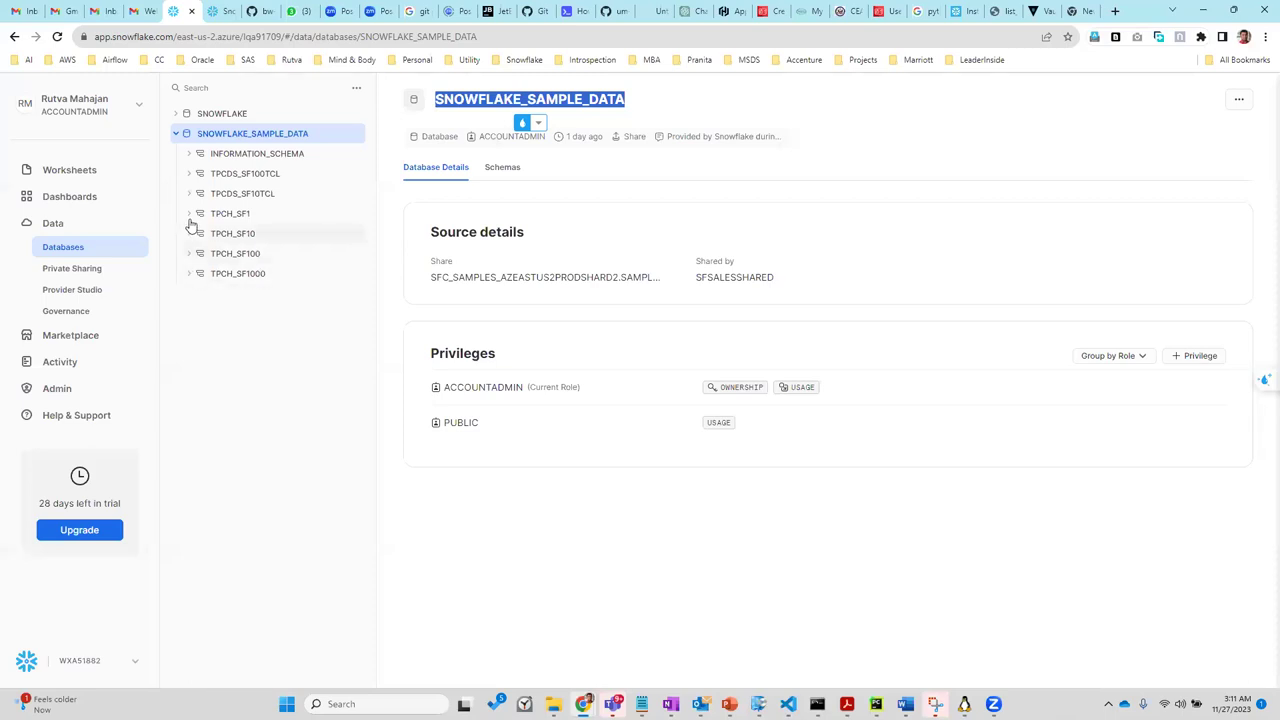
pyautogui.click(224, 214)
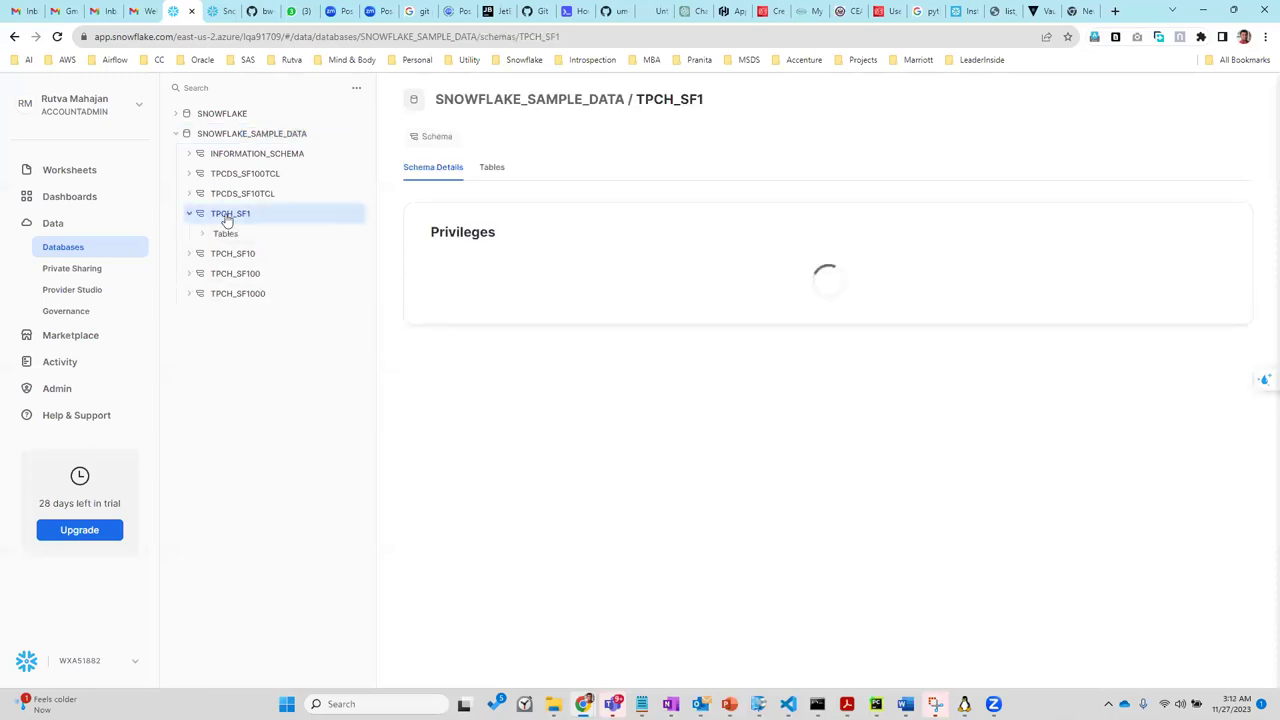
pyautogui.doubleClick(667, 98)
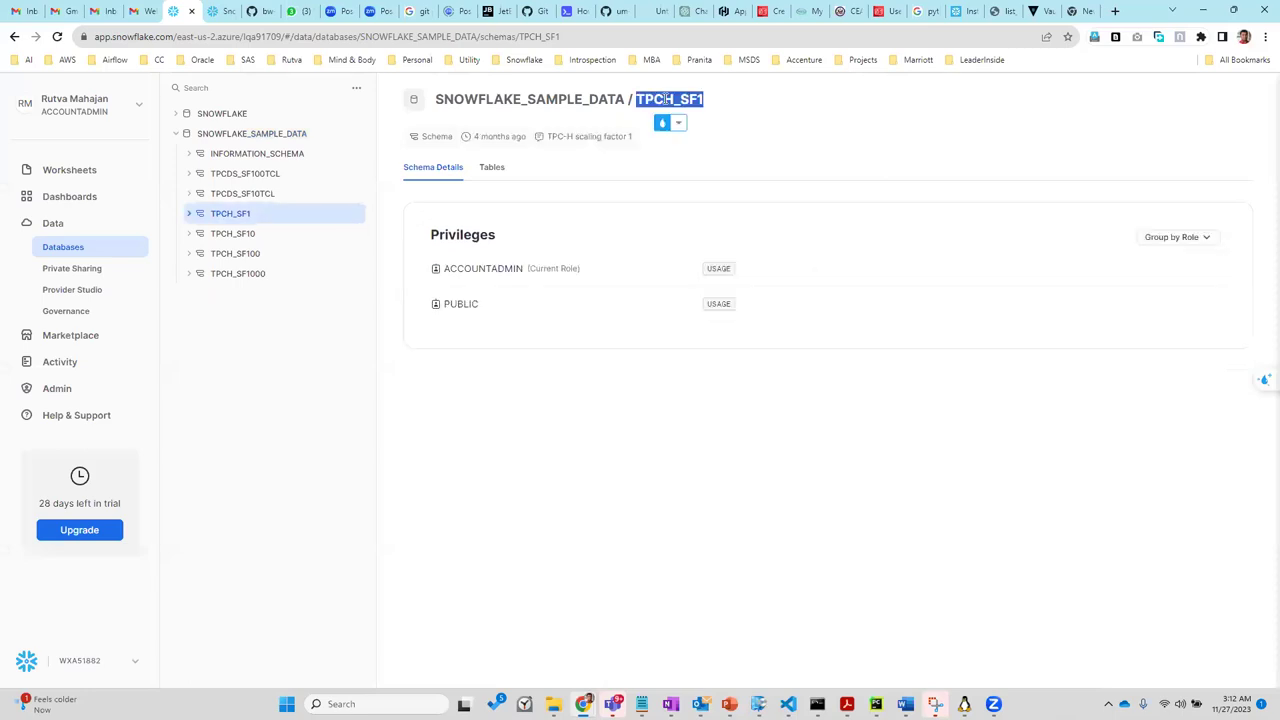
pyautogui.hotkey('ctrl', 'c')
pyautogui.hotkey('alt', 'Tab')
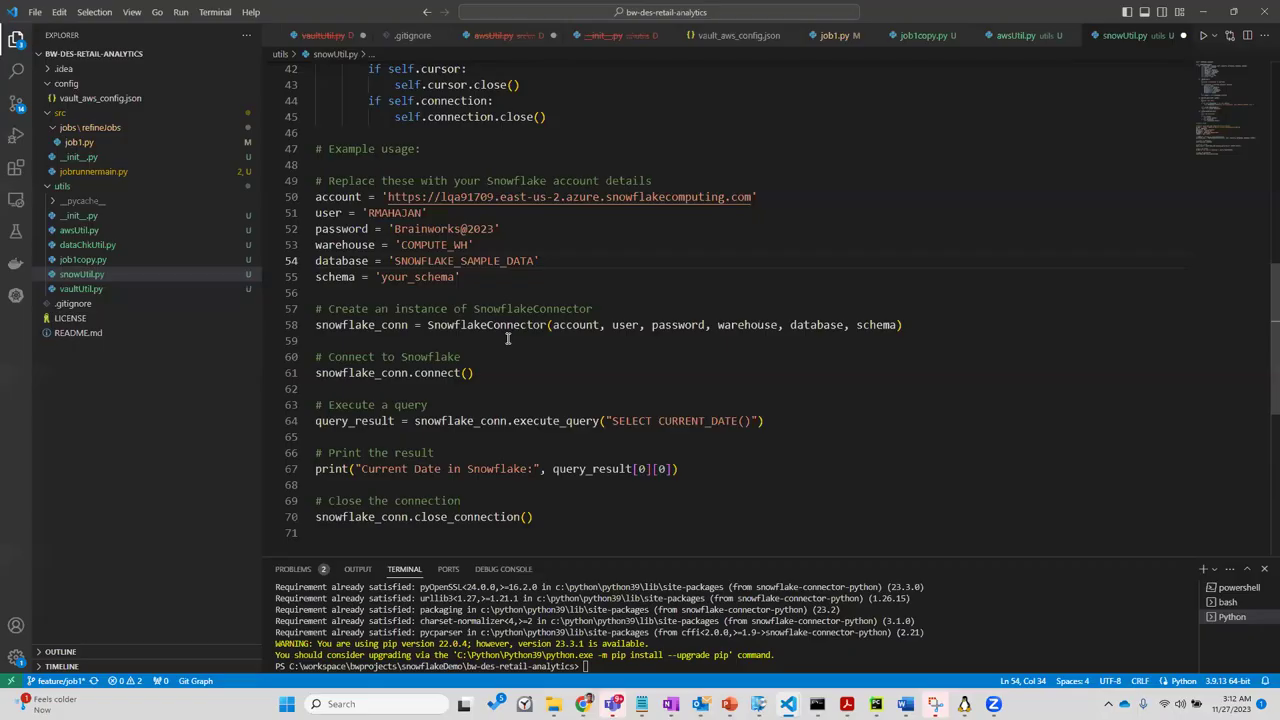
pyautogui.doubleClick(421, 276)
pyautogui.hotkey('ctrl', 'v')
pyautogui.hotkey('alt', 'Tab')
pyautogui.hotkey('alt', 'Tab')
pyautogui.hotkey('alt', 'Tab')
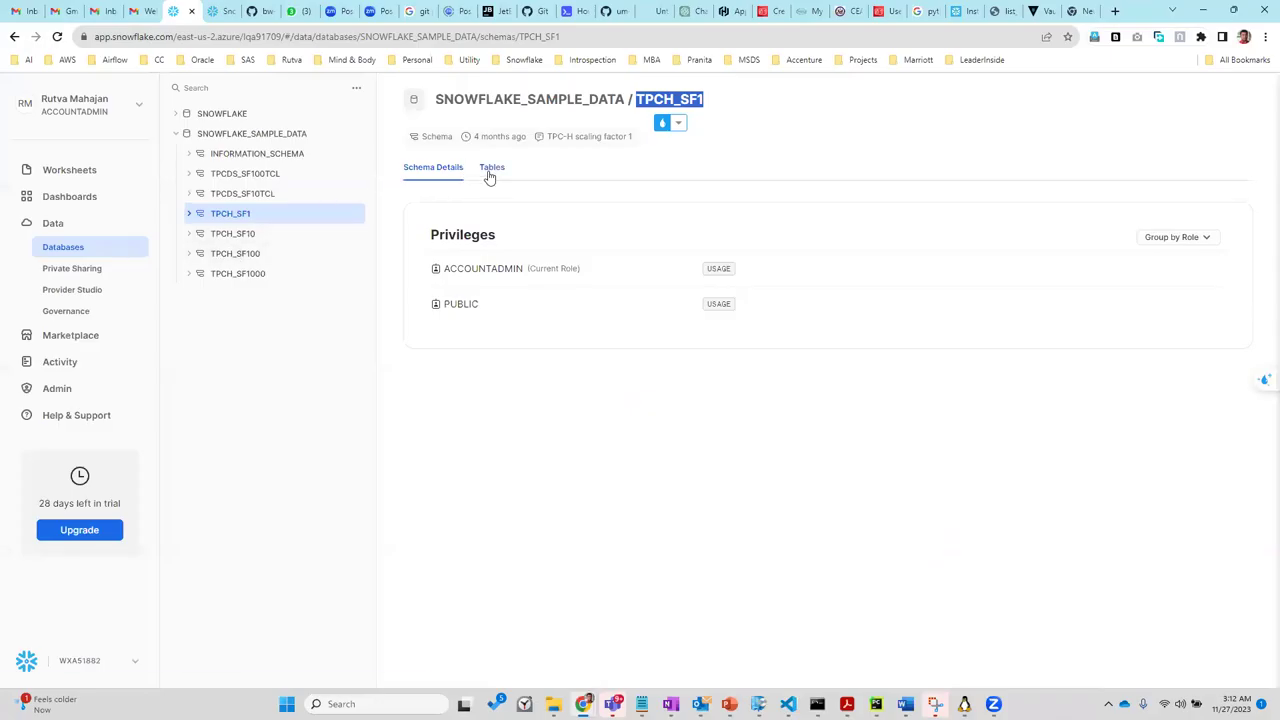
# Open the REGION and then SUPPLIER table pages in TPCH_SF1 and select the SUPPLIER name.
pyautogui.click(490, 175)
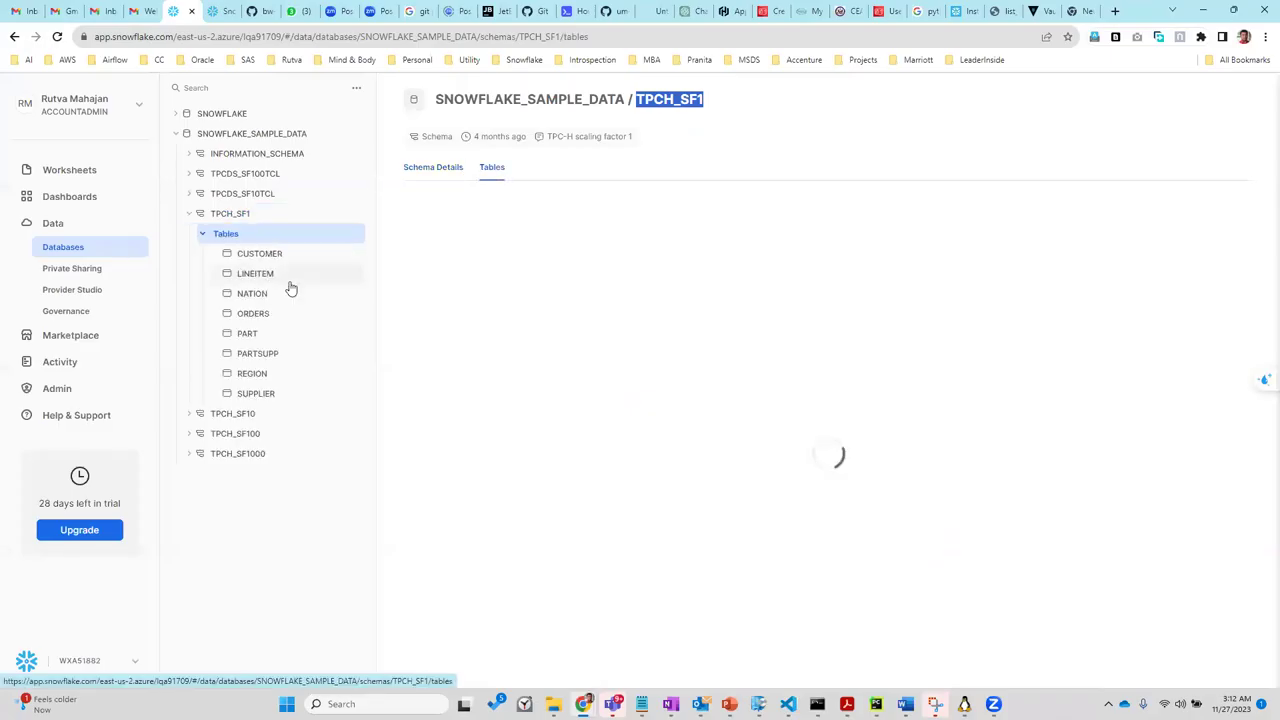
pyautogui.click(252, 376)
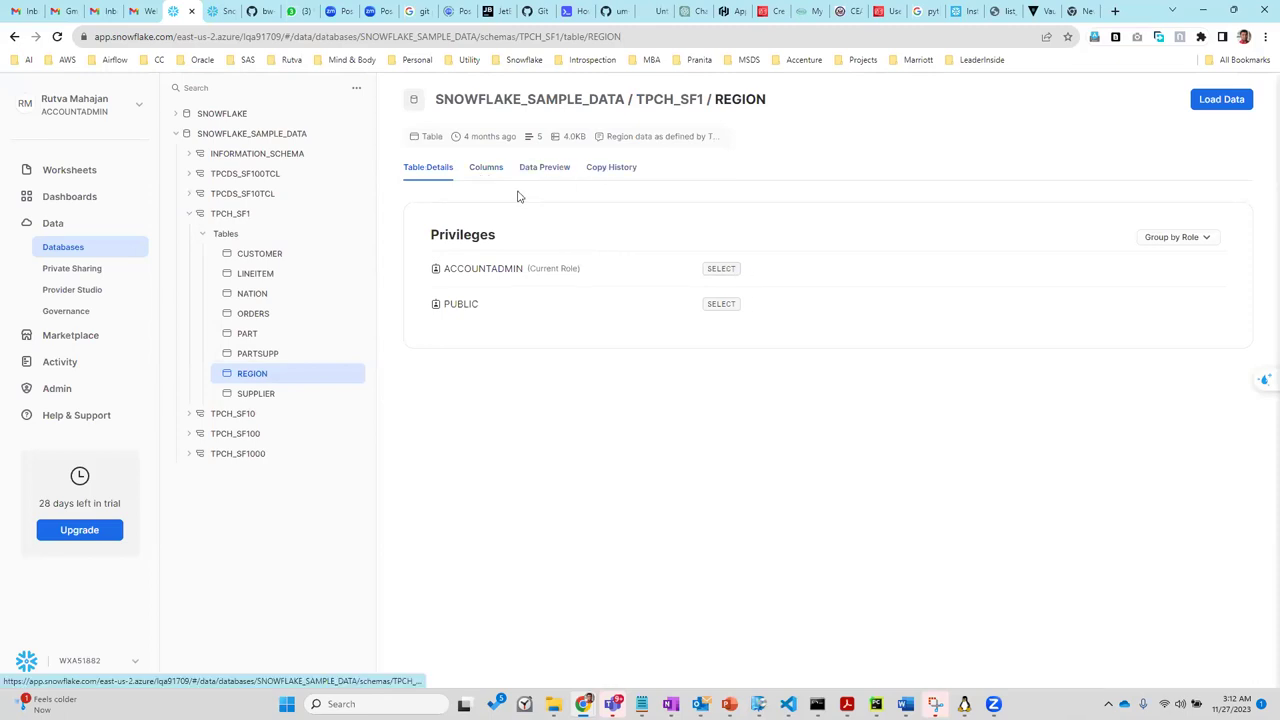
pyautogui.rightClick(304, 381)
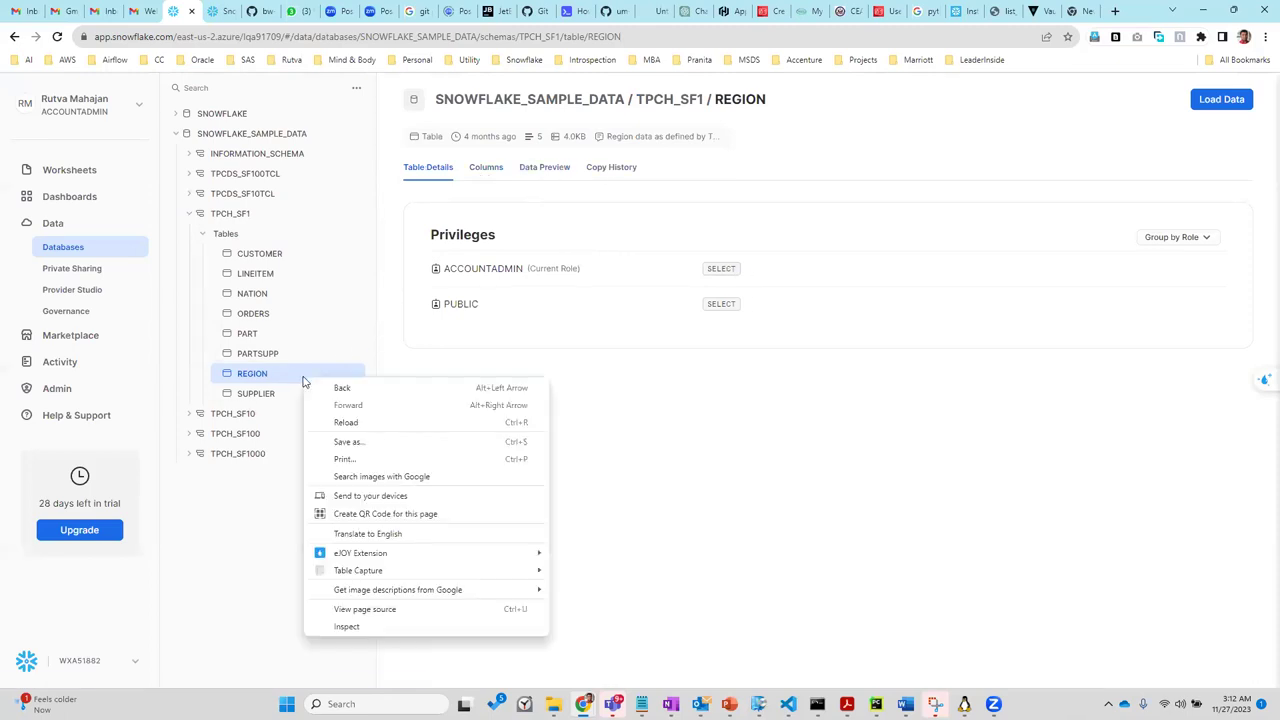
pyautogui.click(243, 388)
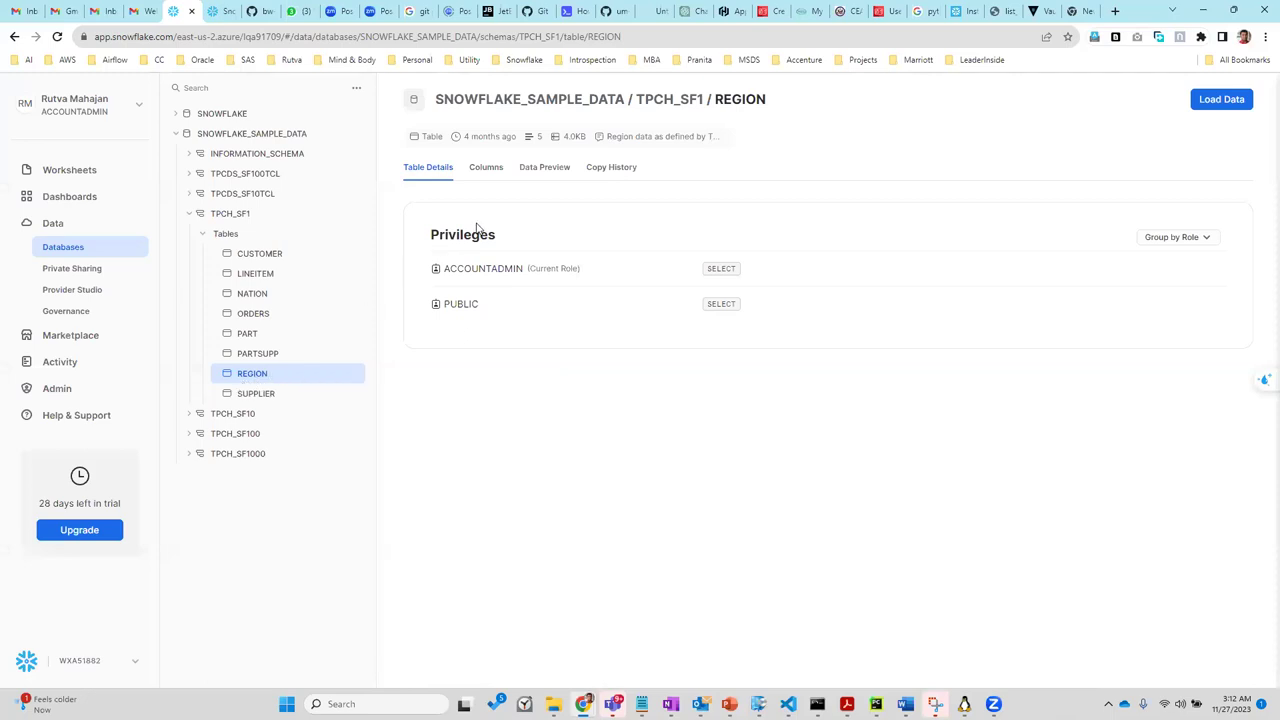
pyautogui.click(255, 394)
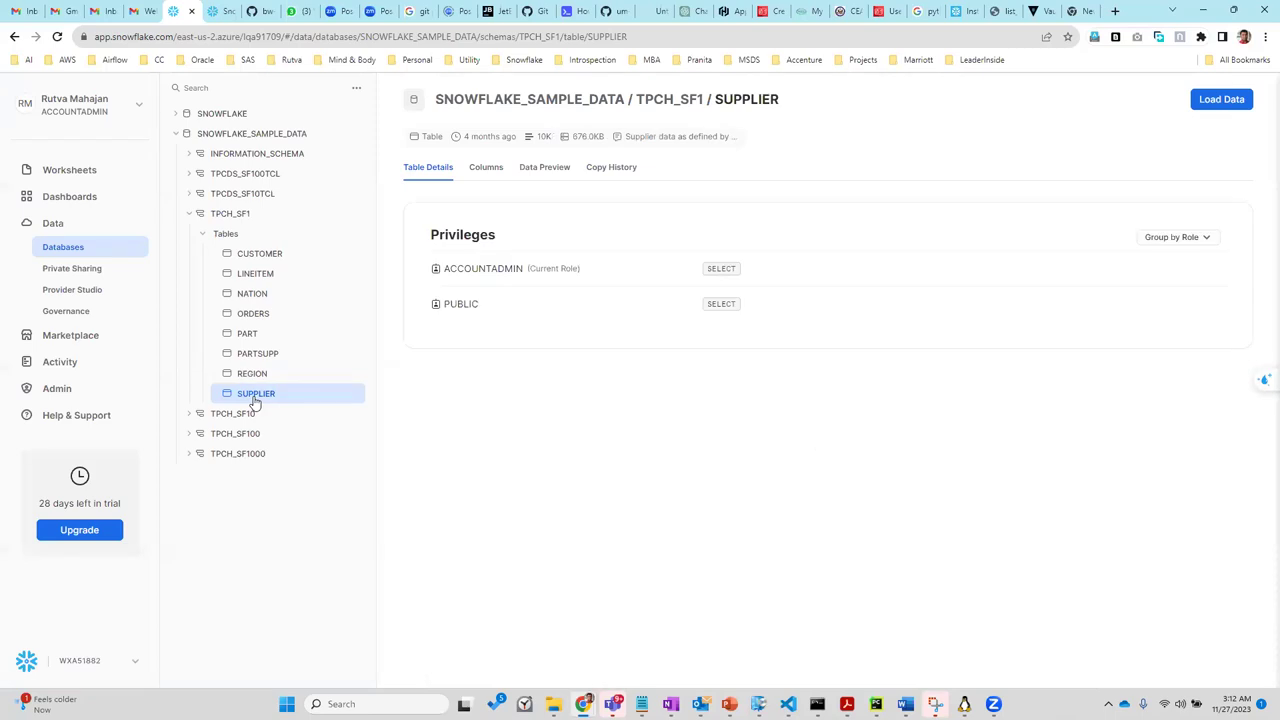
pyautogui.doubleClick(738, 98)
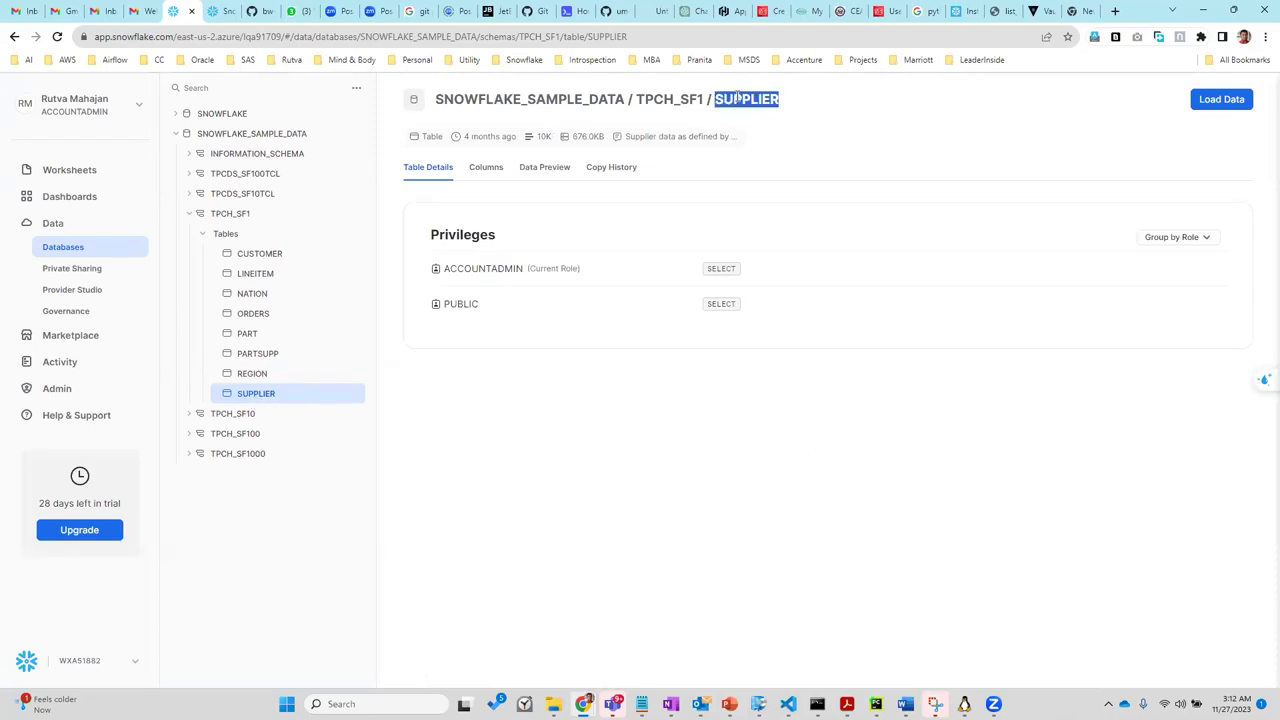
pyautogui.hotkey('alt', 'Tab')
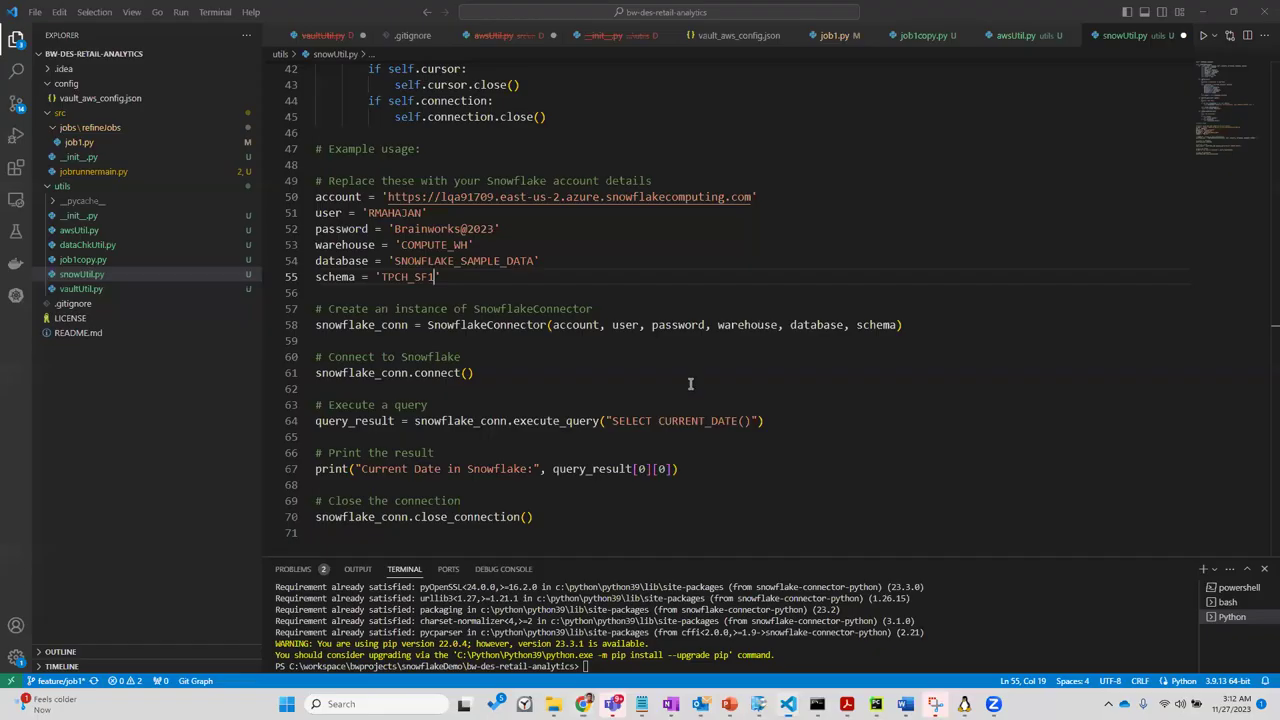
# Rewrite the execute_query string on line 64 to "SELECT * from SUPPLIER".
pyautogui.doubleClick(702, 421)
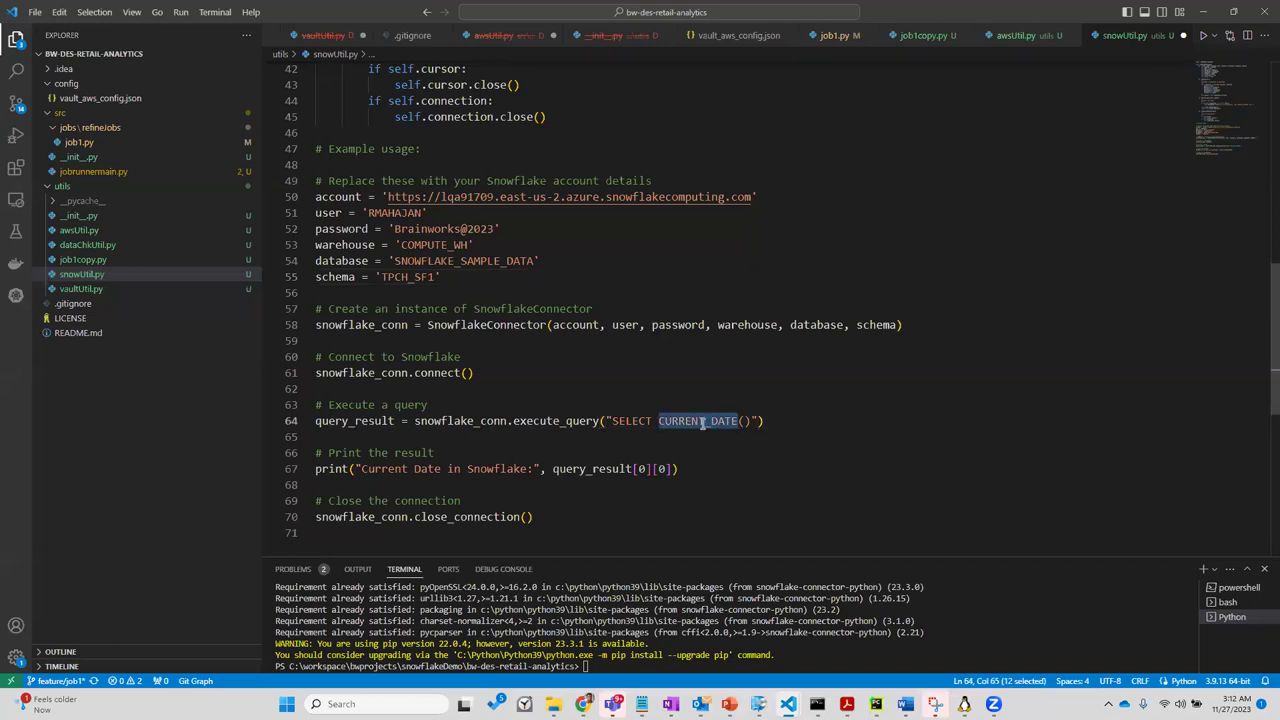
pyautogui.press('BackSpace')
pyautogui.press('BackSpace')
pyautogui.press('Delete')
pyautogui.write('* from')
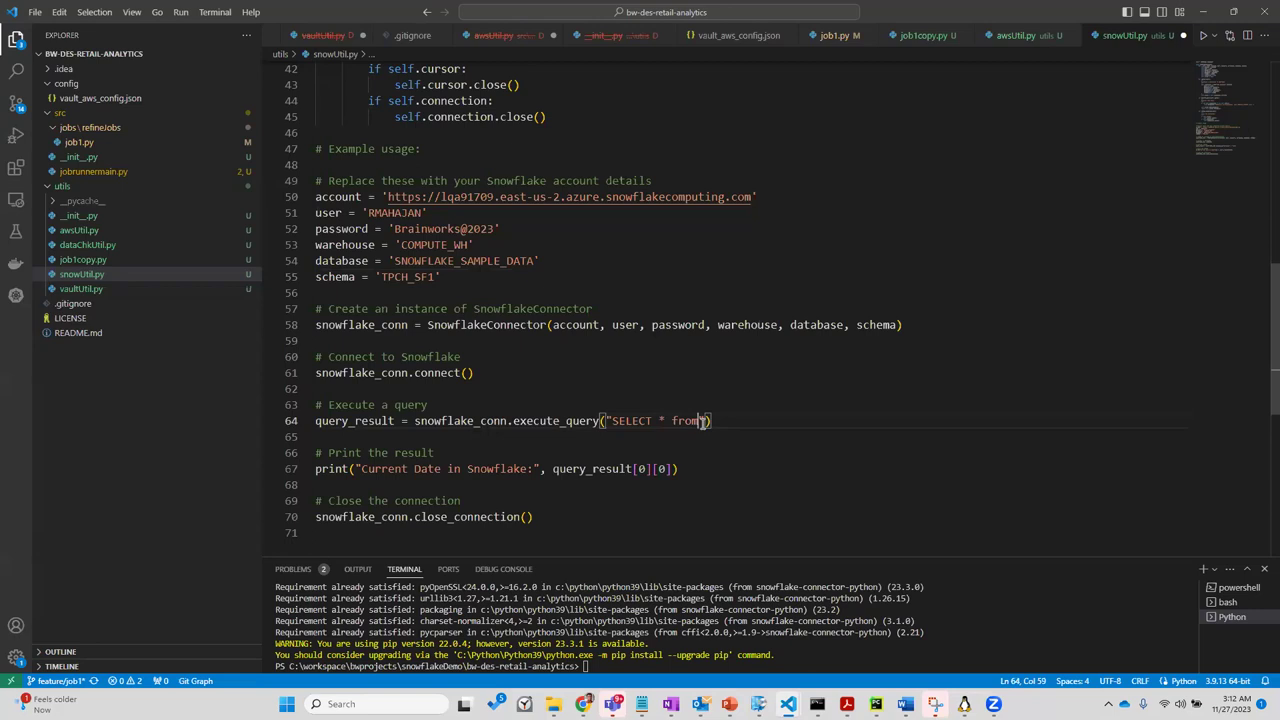
pyautogui.write(' SUPPLIER')
pyautogui.doubleClick(596, 469)
pyautogui.click(619, 518)
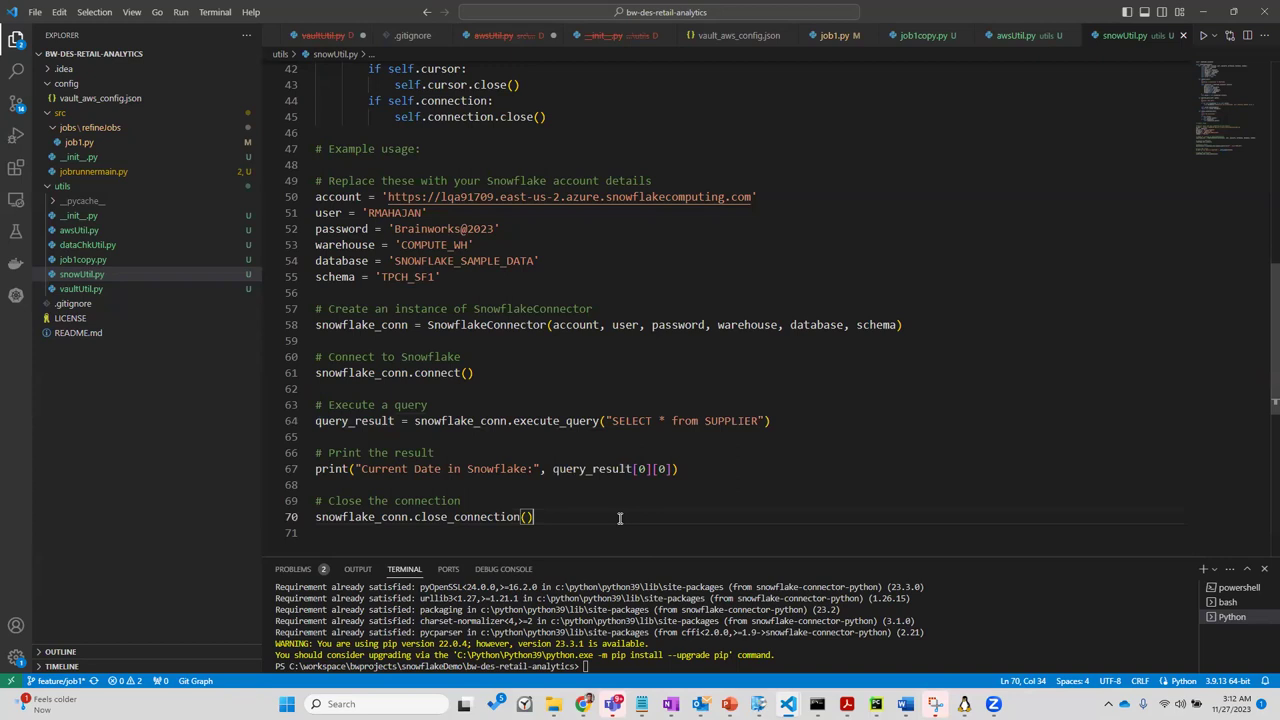
# Run snowUtil.py and read through the socket.gaierror getaddrinfo traceback in a taller terminal.
pyautogui.click(1203, 35)
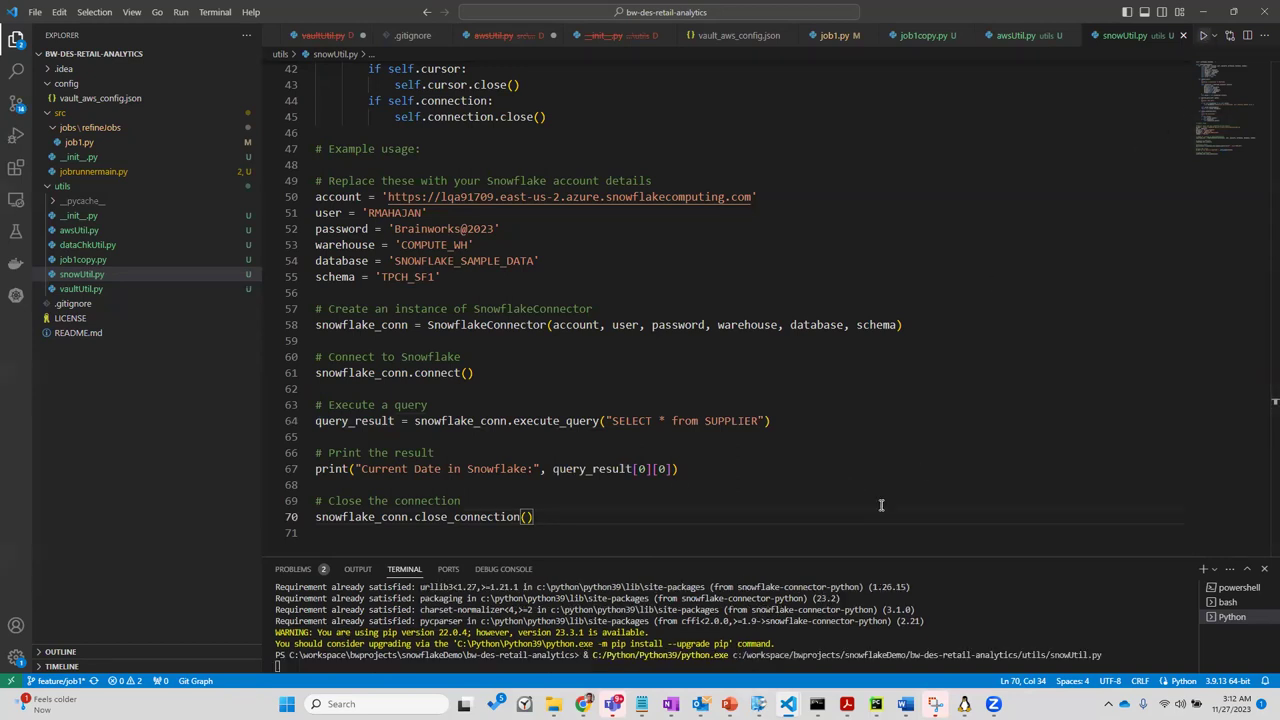
pyautogui.moveTo(718, 556); pyautogui.dragTo(702, 369)
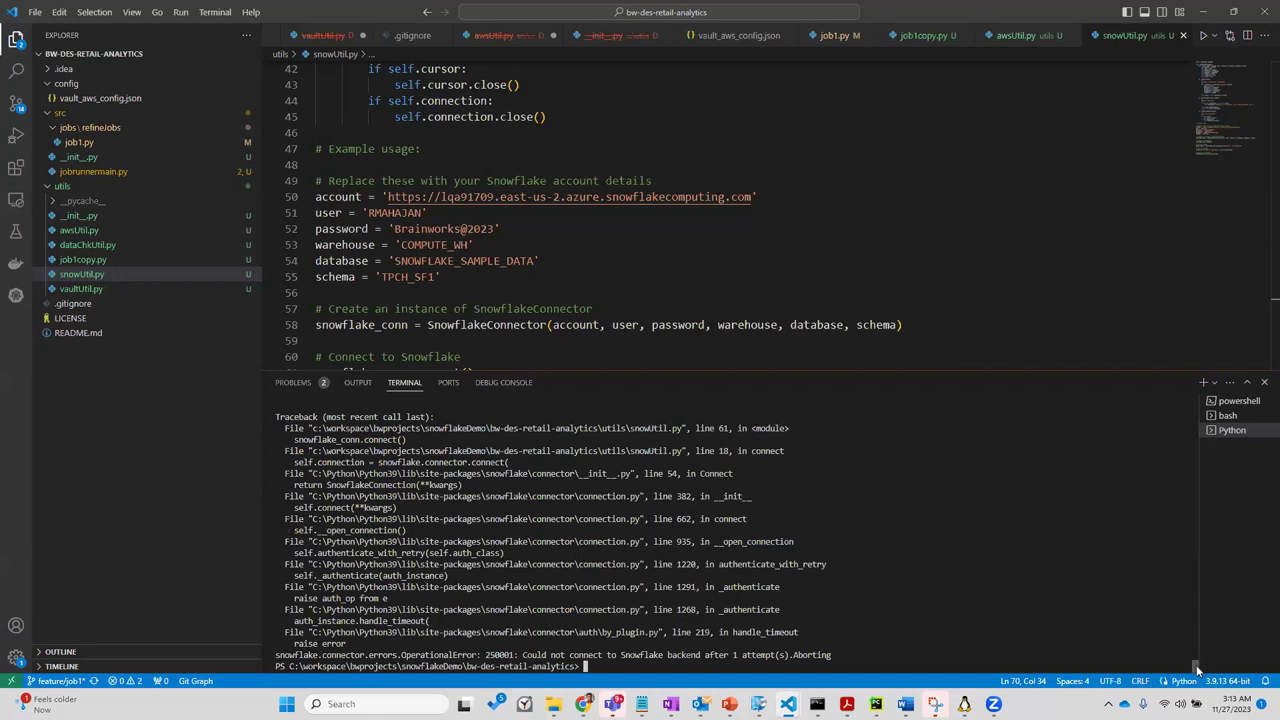
pyautogui.scroll(2, 1197, 668)
pyautogui.scroll(5, 1197, 664)
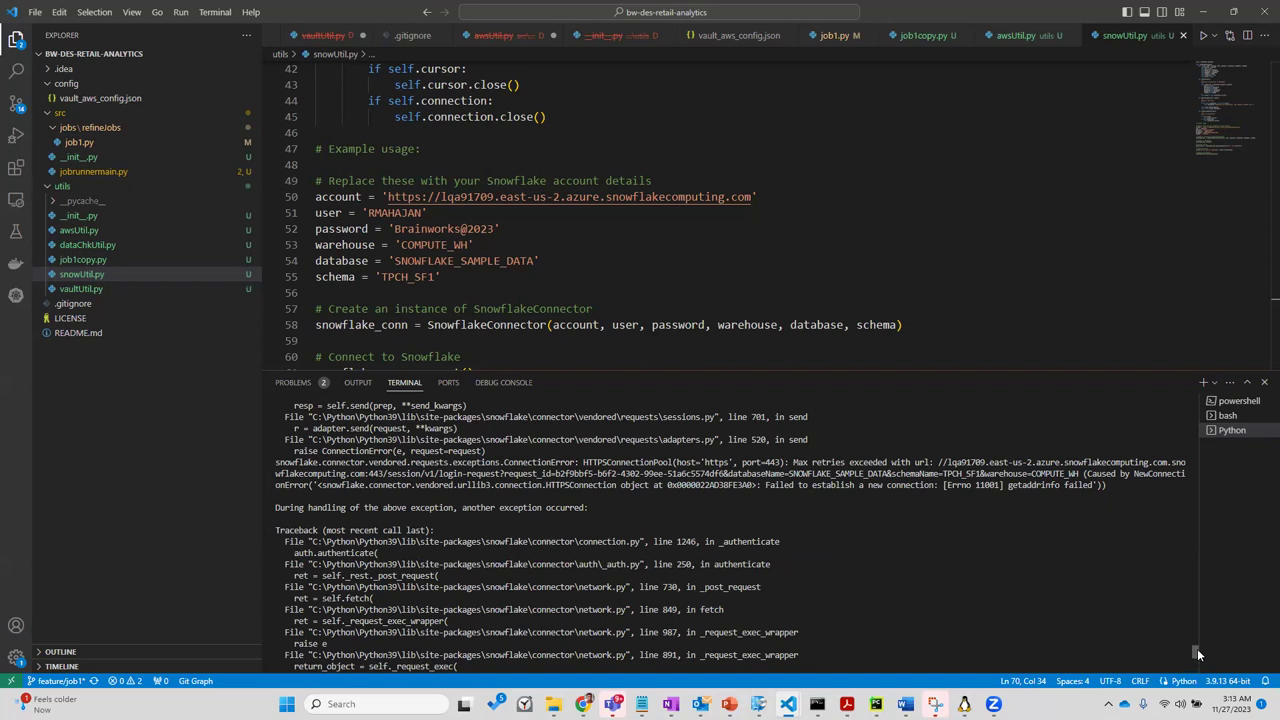
pyautogui.scroll(3, 1197, 648)
# Scroll the editor back up to the connect method.
pyautogui.moveTo(1197, 646); pyautogui.dragTo(1196, 625)
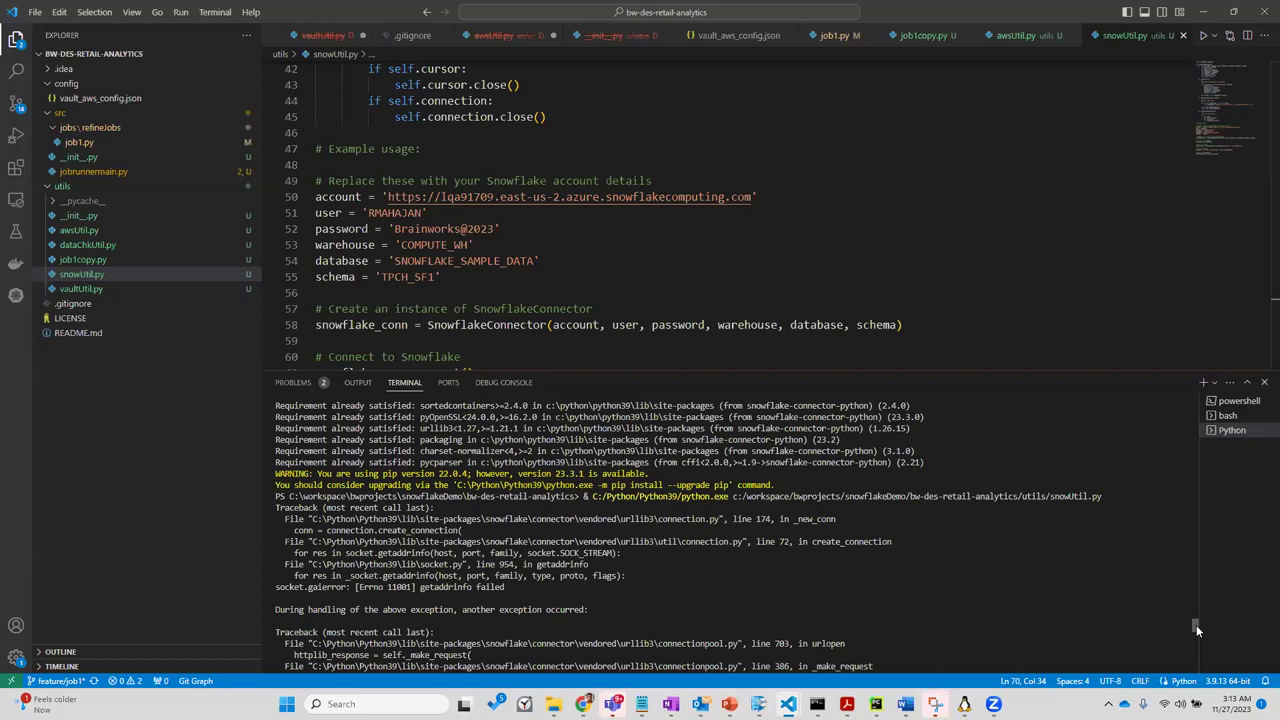
pyautogui.click(1090, 309)
pyautogui.scroll(4, 1259, 220)
pyautogui.moveTo(1260, 205); pyautogui.dragTo(1258, 133)
pyautogui.scroll(-1, 1258, 133)
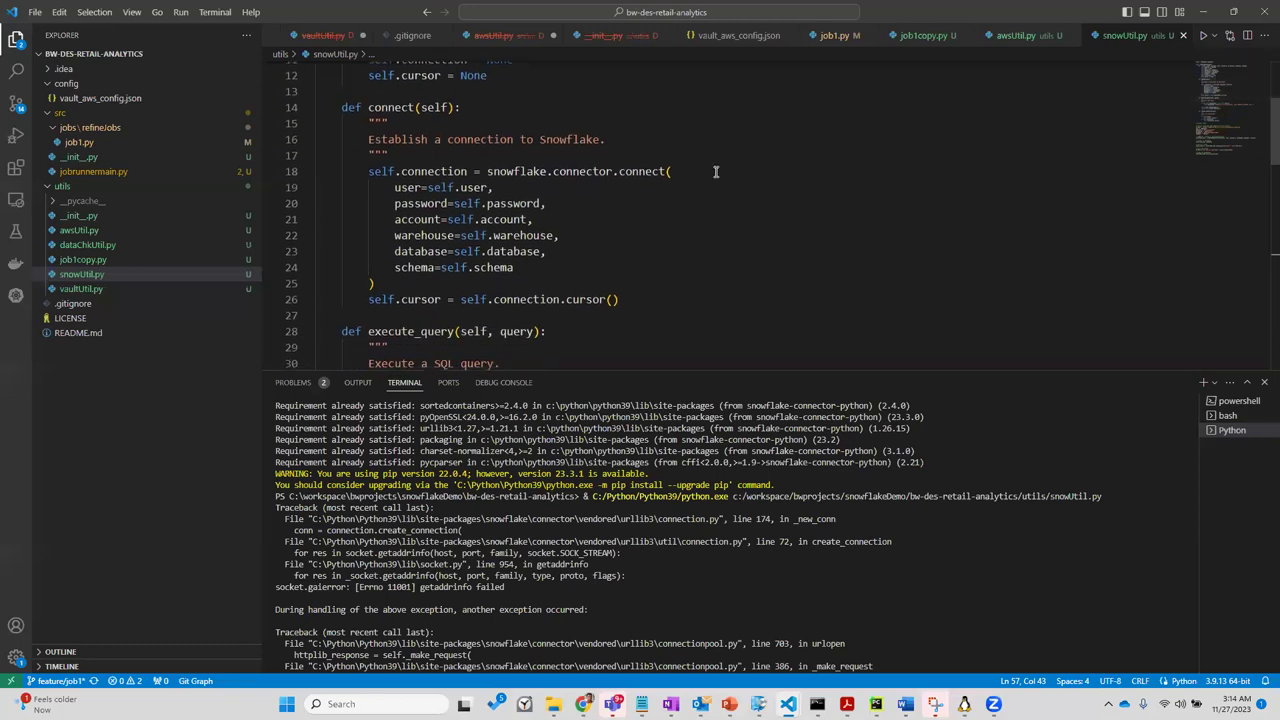
# Remove the trailing comma after schema=self.schema in the connect call.
pyautogui.click(540, 272)
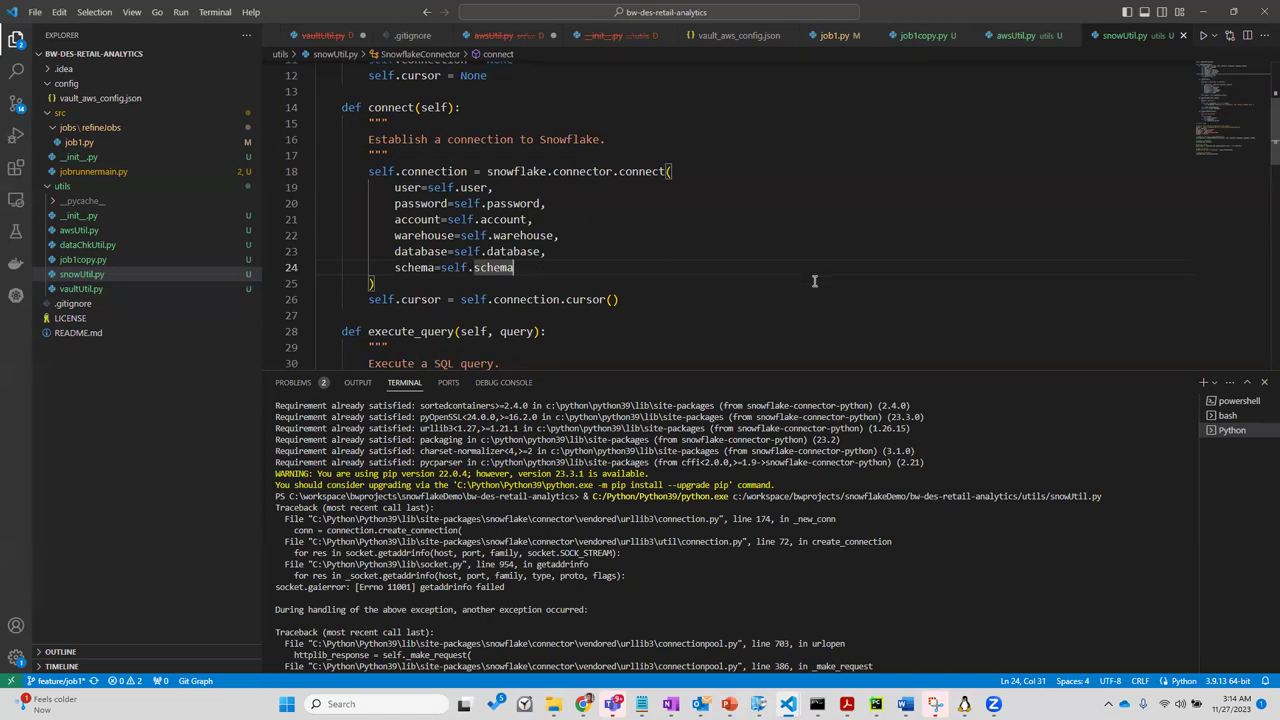
pyautogui.write(',')
pyautogui.press('Return')
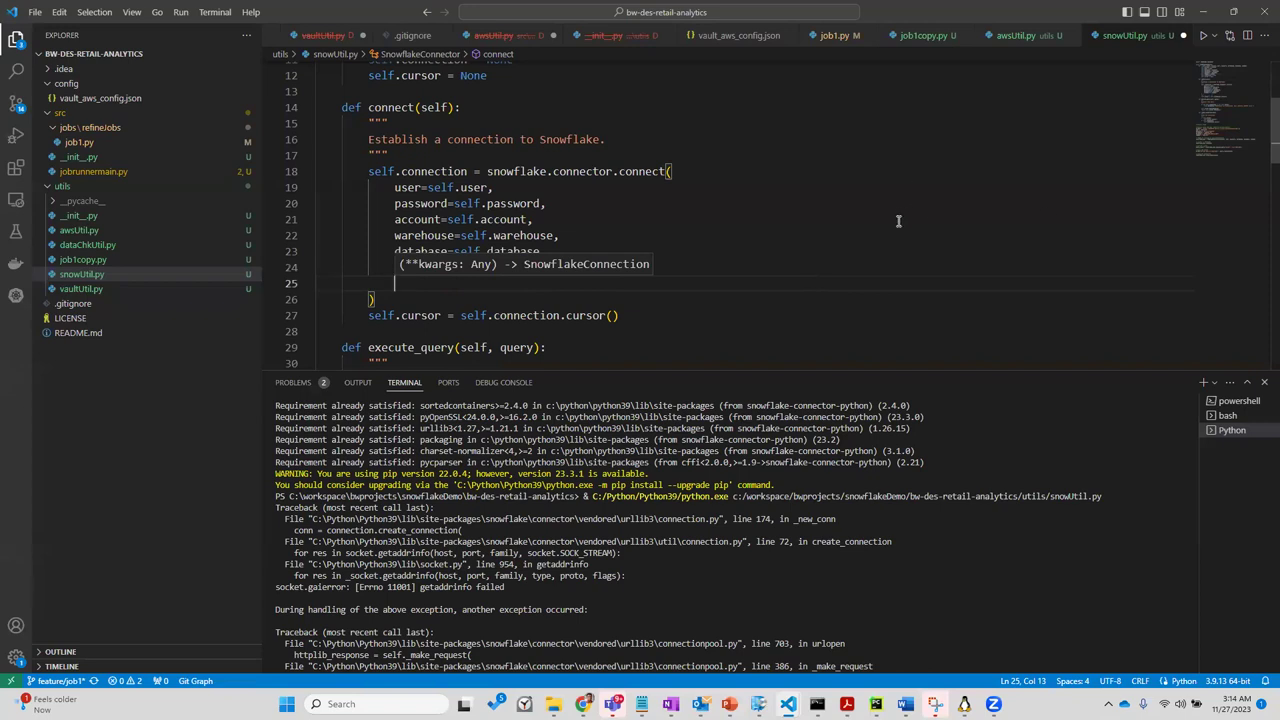
pyautogui.press('Escape')
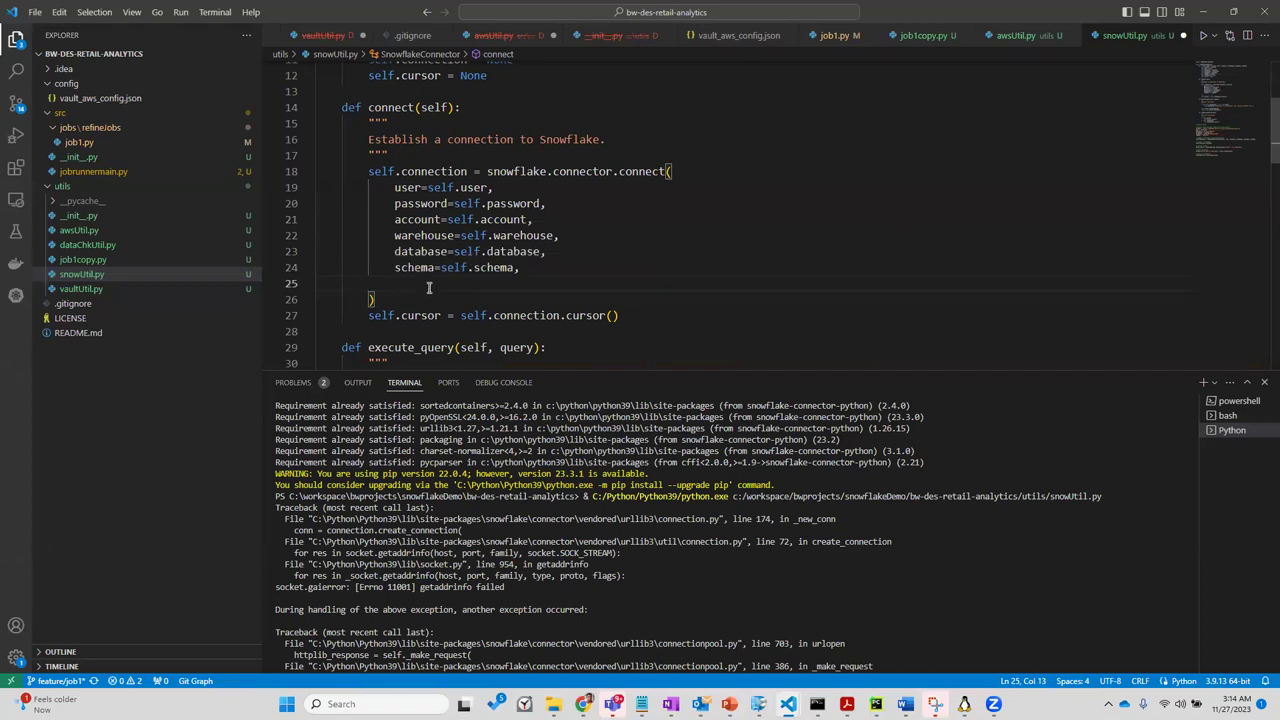
pyautogui.write('c')
pyautogui.press('BackSpace')
pyautogui.write('V')
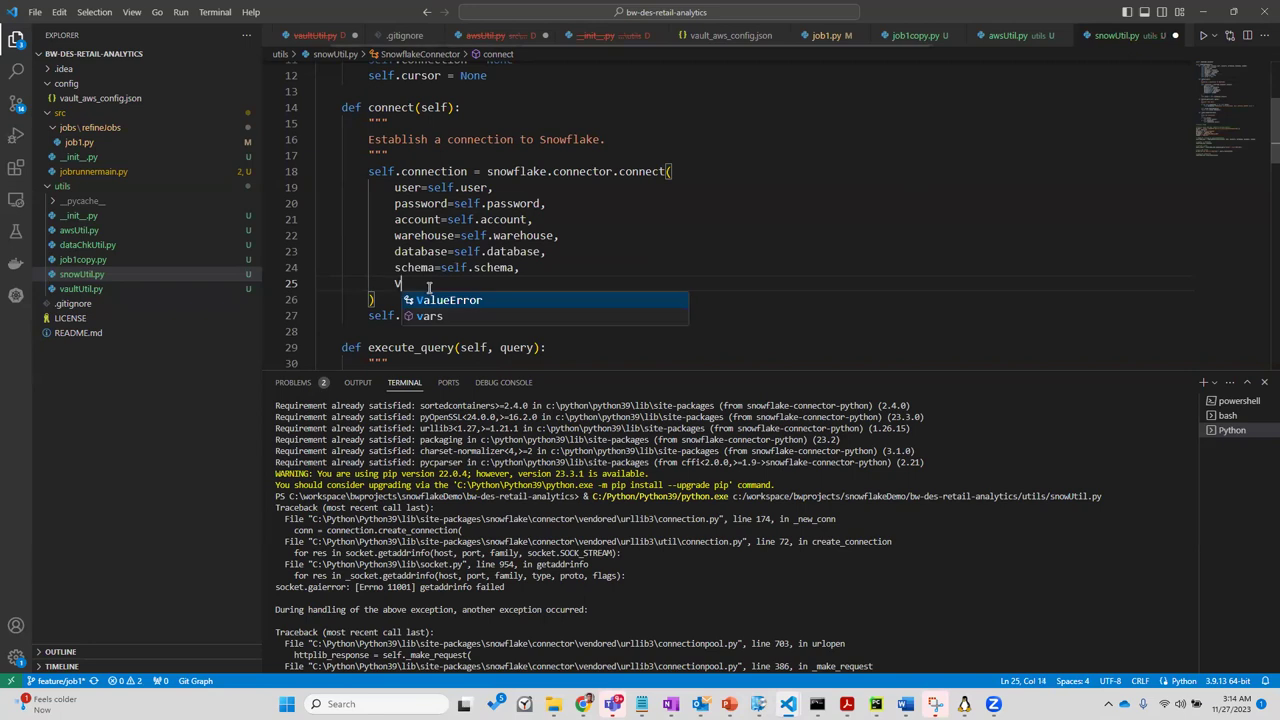
pyautogui.write('er')
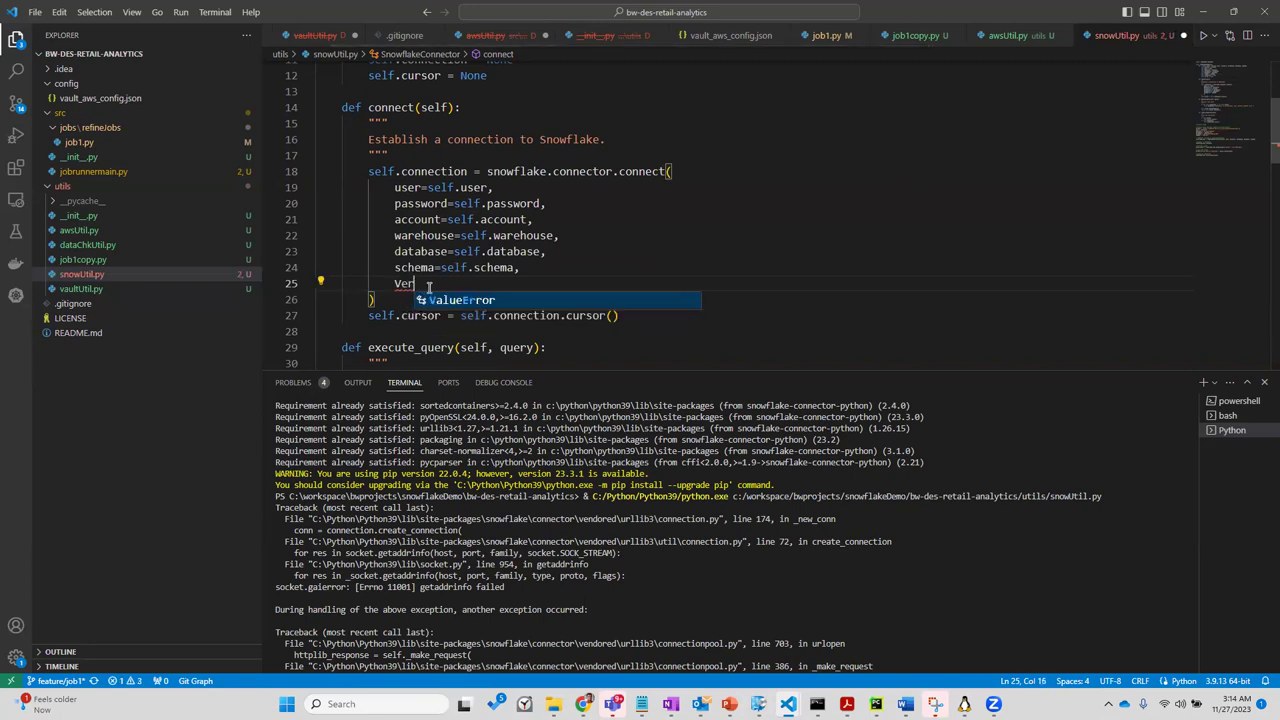
pyautogui.press('BackSpace')
pyautogui.press('BackSpace')
pyautogui.press('BackSpace')
pyautogui.press('BackSpace')
pyautogui.press('BackSpace')
pyautogui.press('BackSpace')
pyautogui.press('BackSpace')
pyautogui.press('BackSpace')
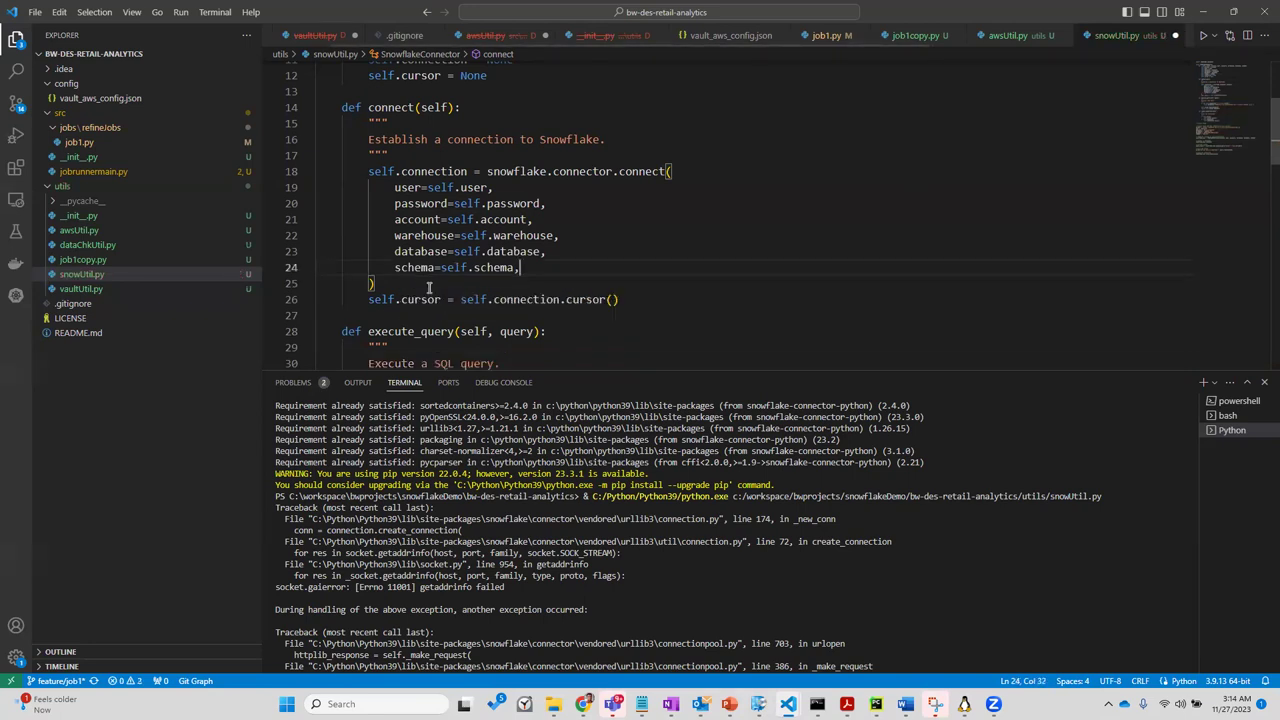
pyautogui.click(886, 299)
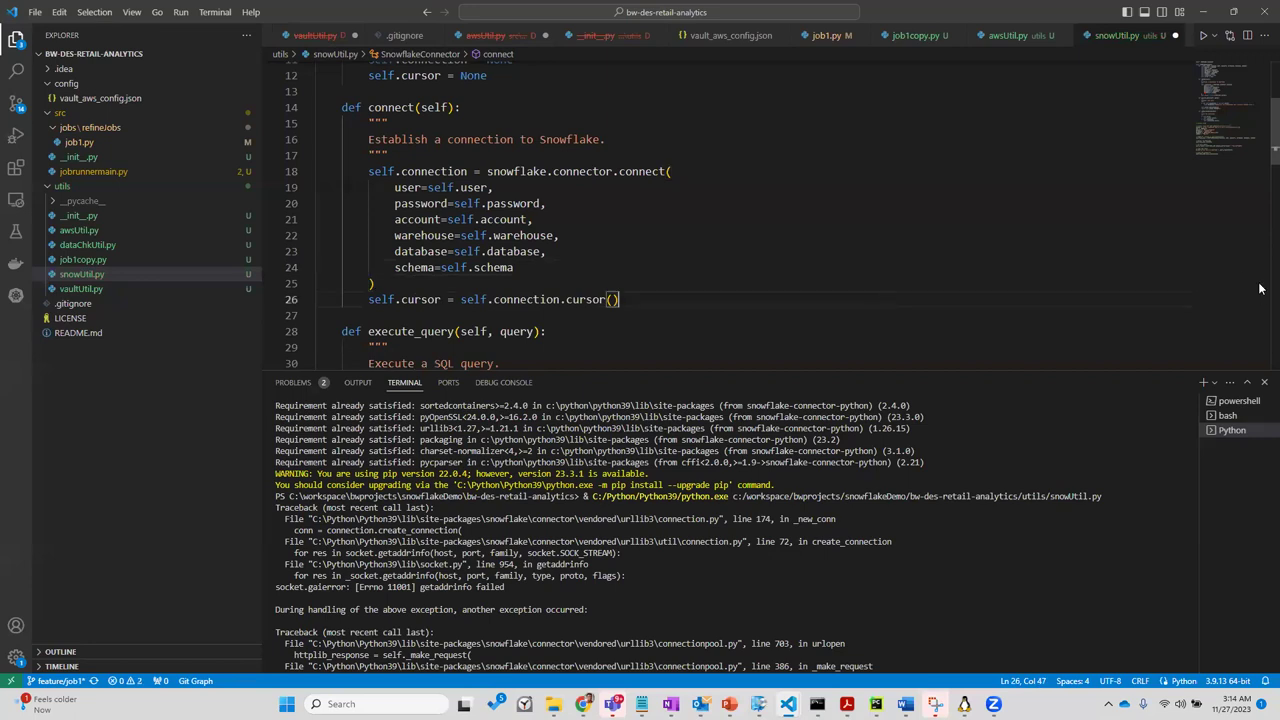
pyautogui.scroll(2, 1260, 183)
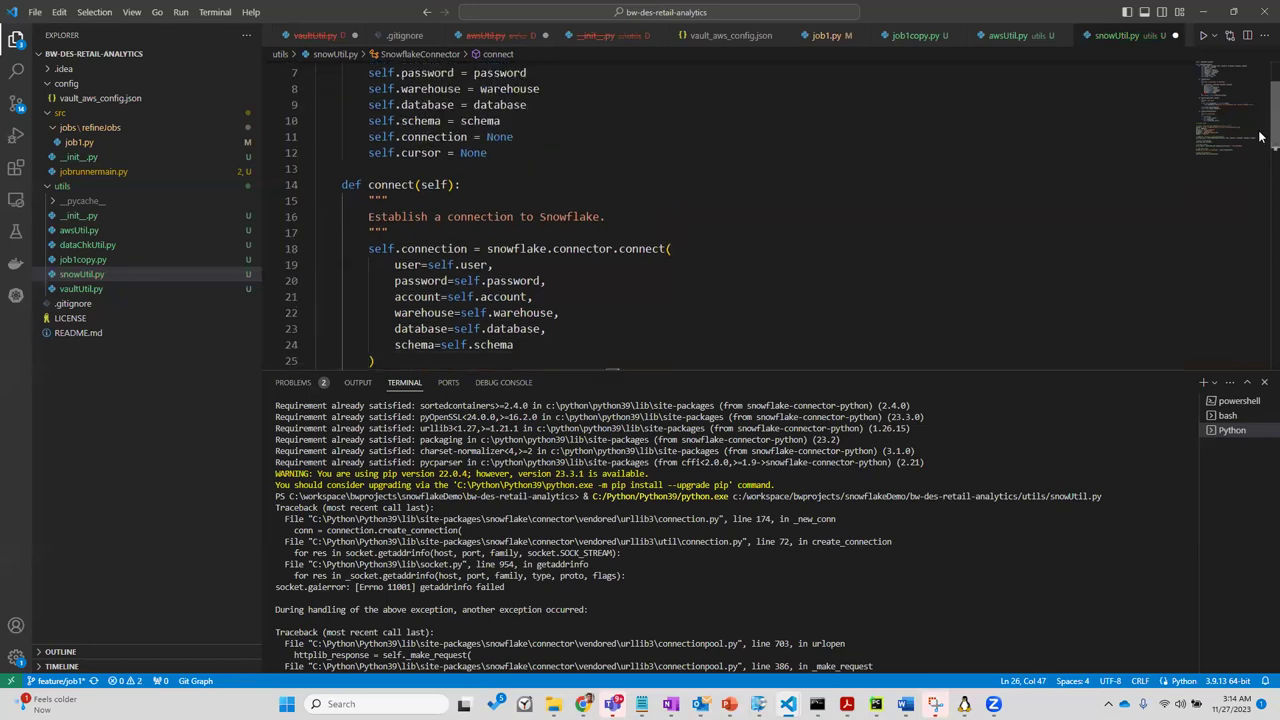
pyautogui.scroll(-3, 1260, 172)
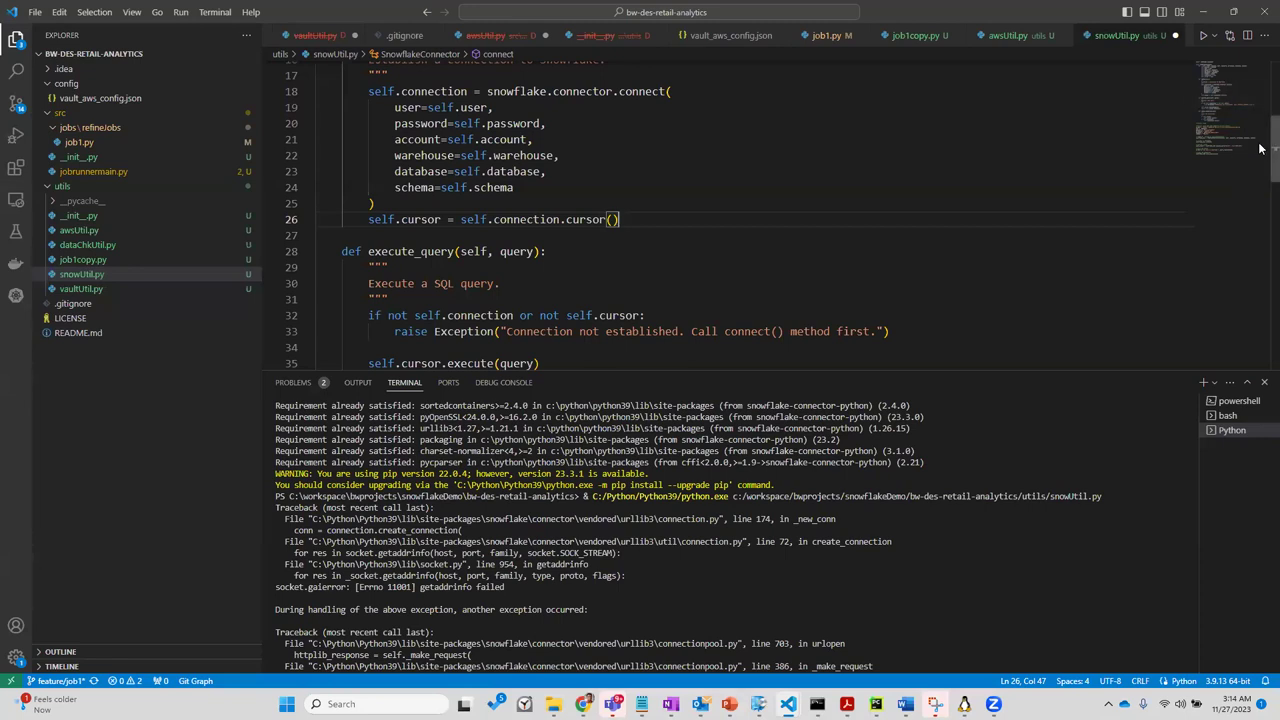
pyautogui.scroll(-4, 1262, 160)
pyautogui.moveTo(1260, 199); pyautogui.dragTo(1260, 241)
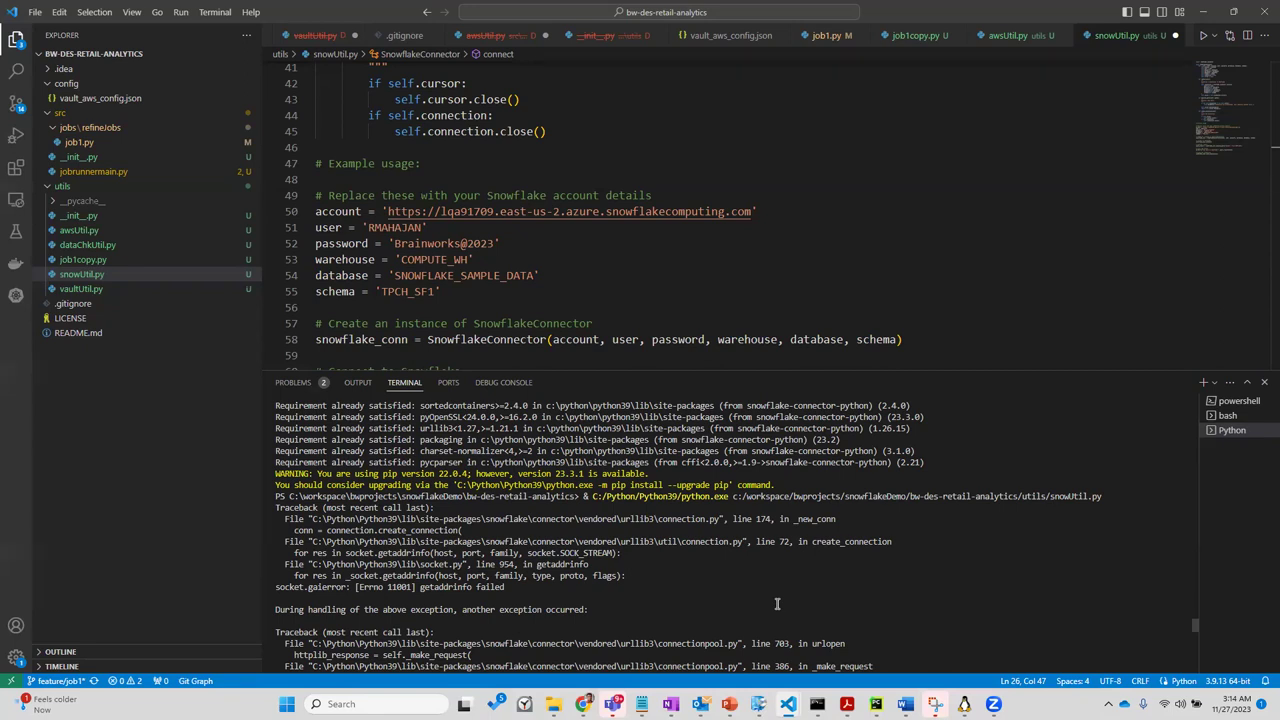
pyautogui.click(415, 211)
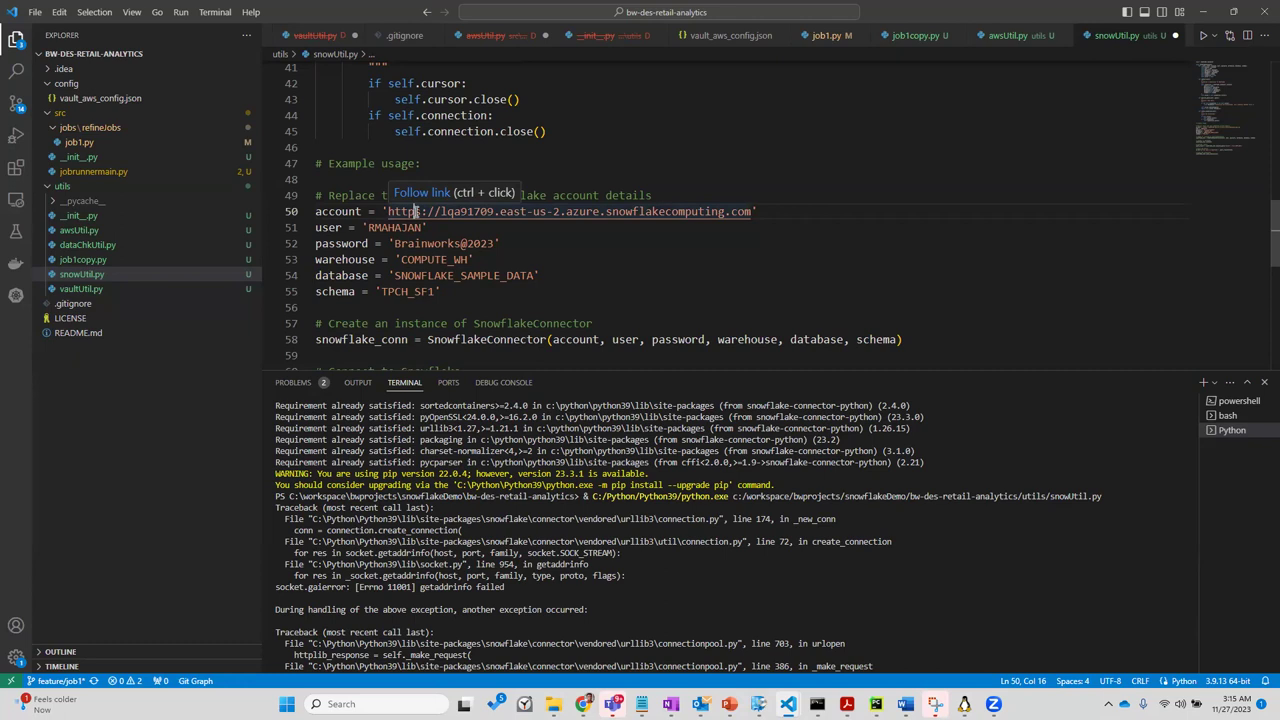
pyautogui.click(444, 212)
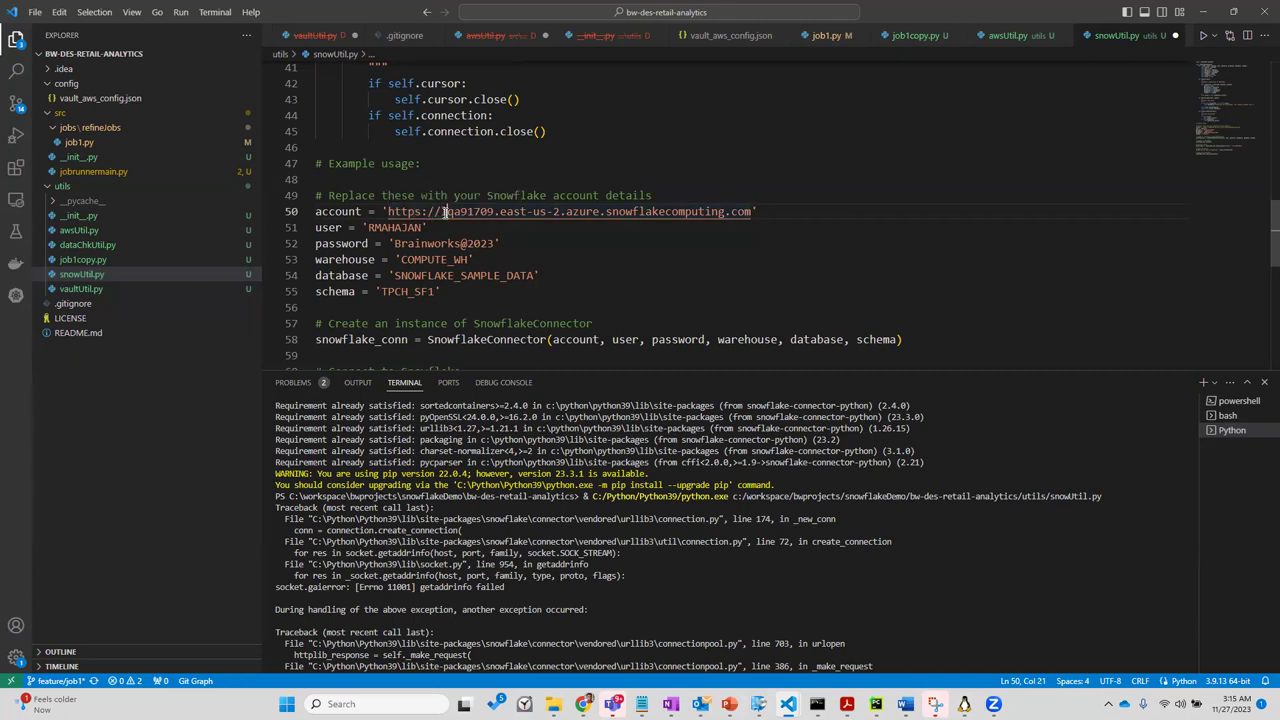
pyautogui.press('BackSpace')
pyautogui.press('BackSpace')
pyautogui.press('BackSpace')
pyautogui.press('BackSpace')
pyautogui.press('BackSpace')
pyautogui.press('BackSpace')
pyautogui.press('BackSpace')
pyautogui.press('BackSpace')
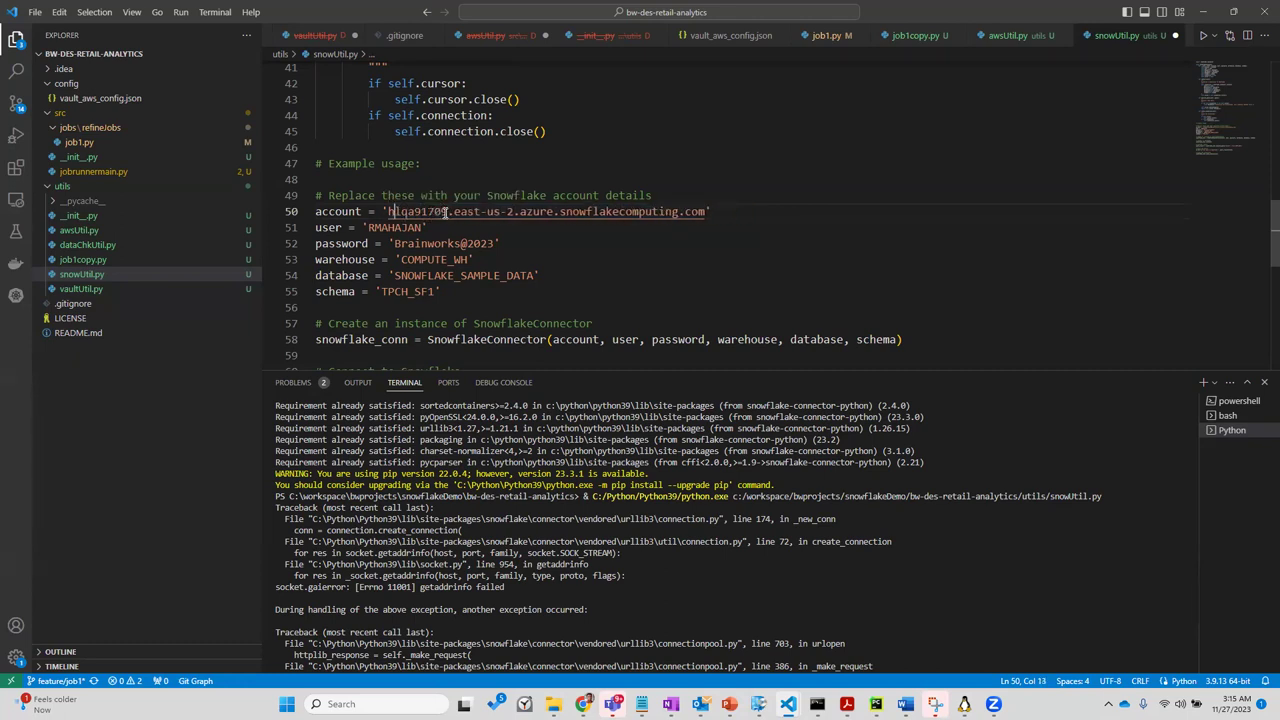
pyautogui.hotkey('ctrl', 's')
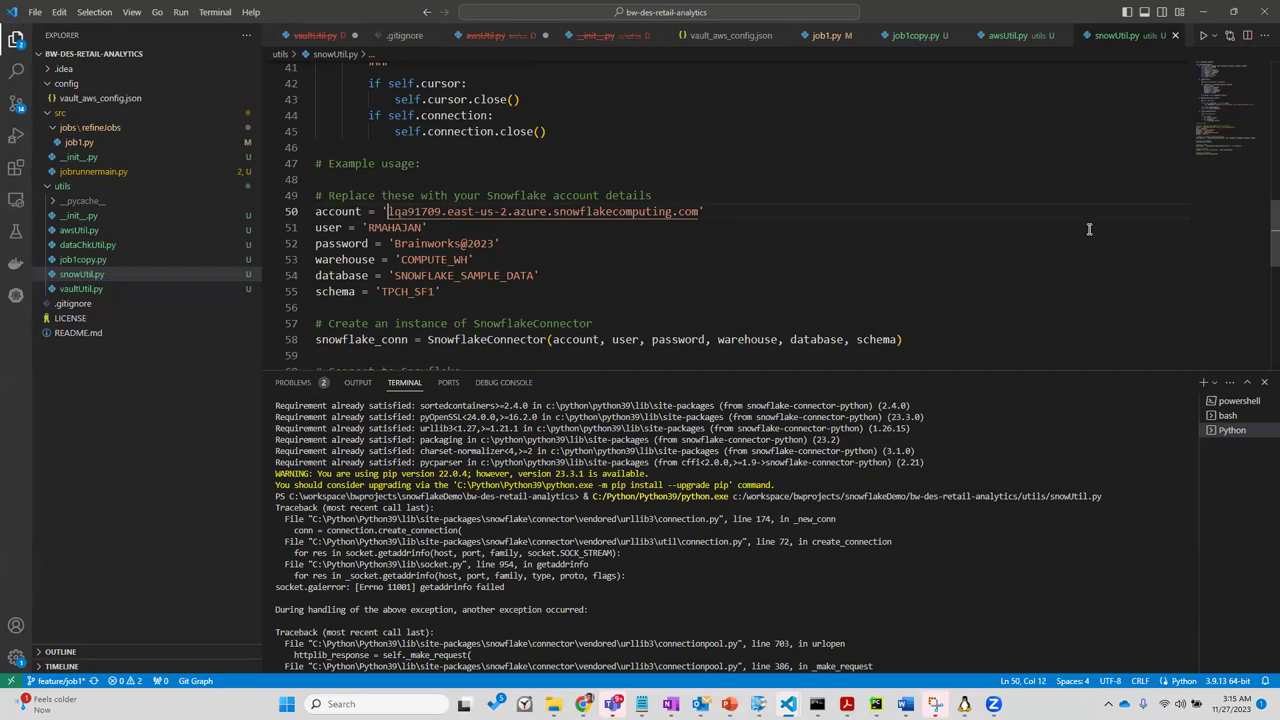
# Rerun snowUtil.py and review the resulting OperationalError 250001 output.
pyautogui.click(1099, 232)
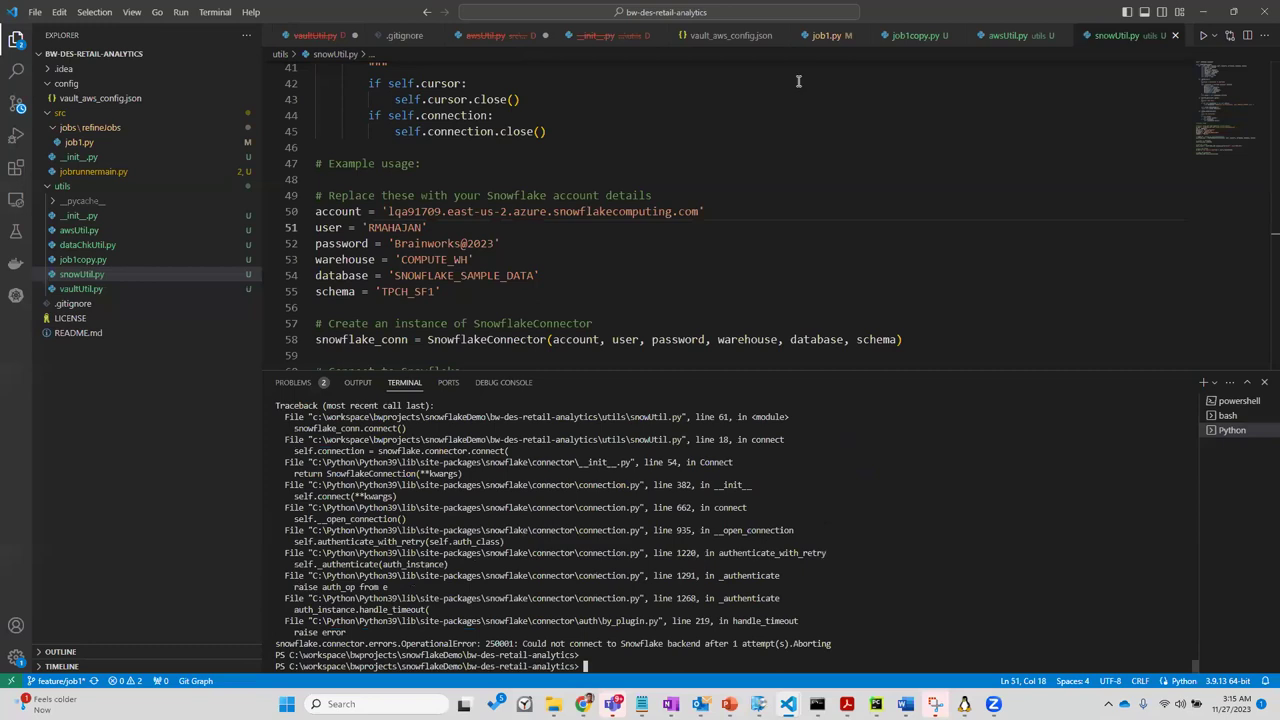
pyautogui.press('Up')
pyautogui.press('Return')
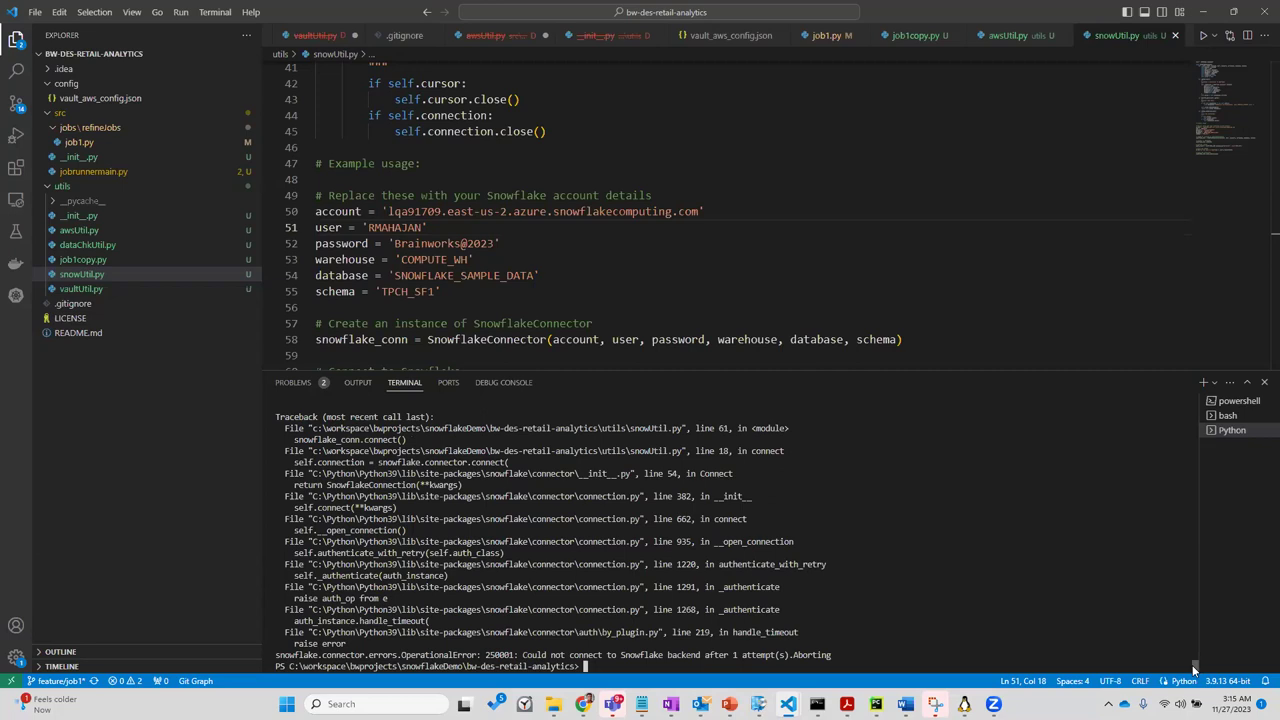
pyautogui.scroll(3, 1193, 666)
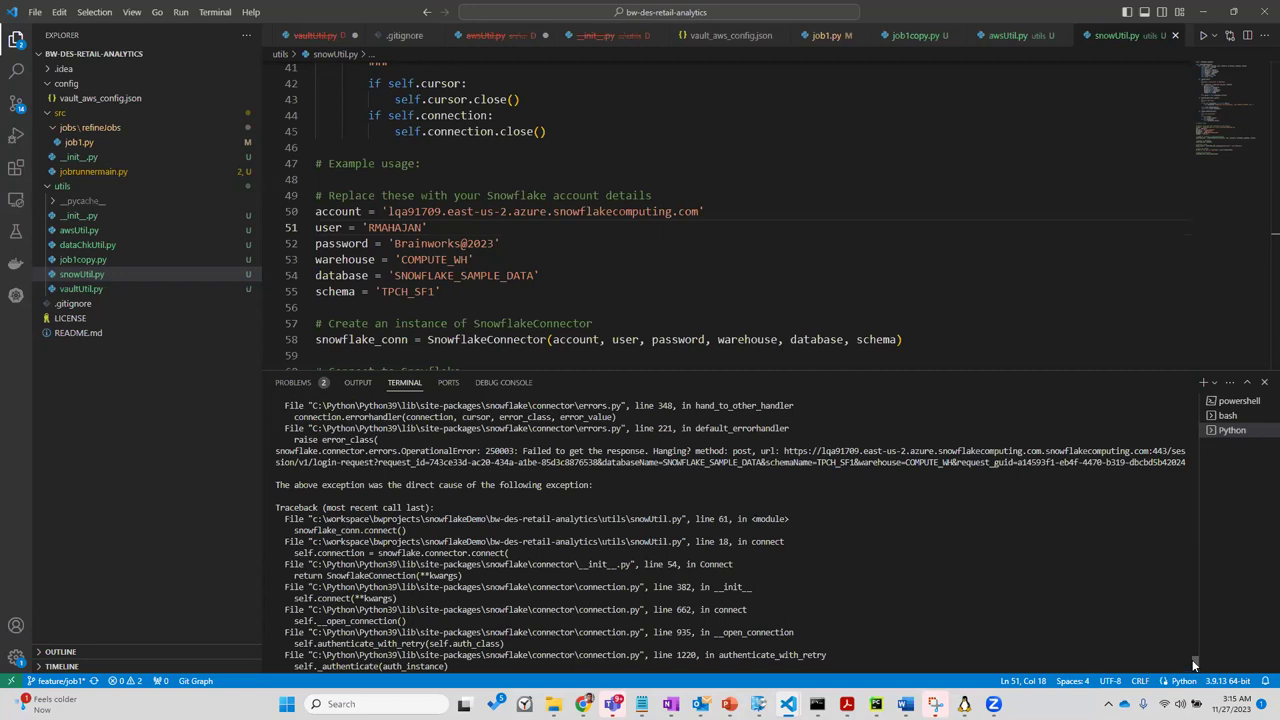
pyautogui.scroll(1, 1192, 659)
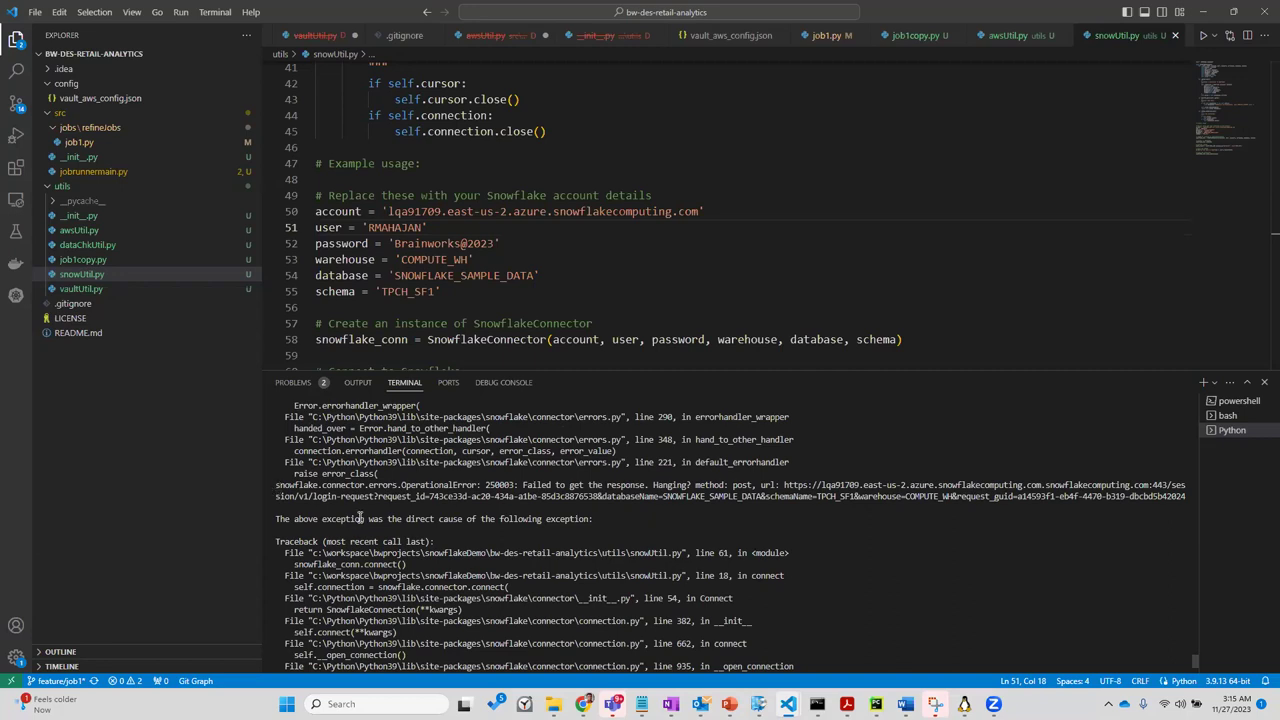
# Select and copy the 'Failed to get the response' OperationalError lines from the terminal.
pyautogui.moveTo(360, 518); pyautogui.dragTo(276, 485)
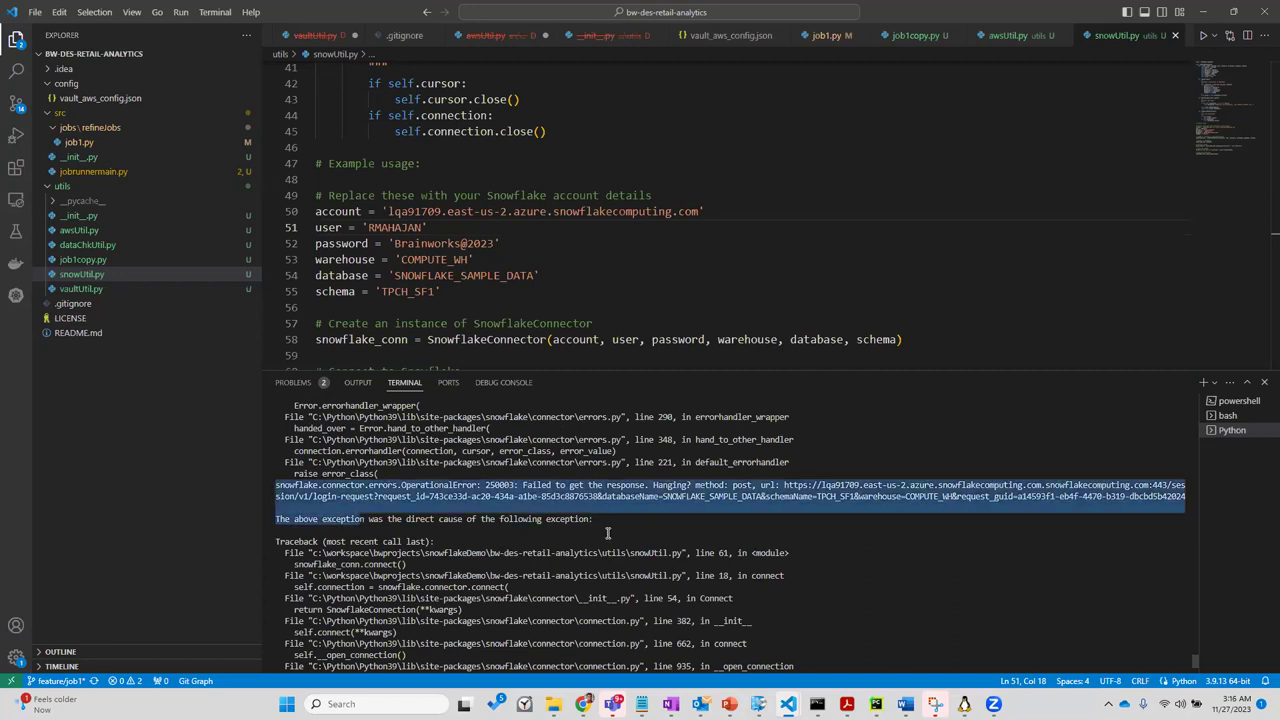
pyautogui.keyDown('shift'); pyautogui.click(607, 533); pyautogui.keyUp('shift')
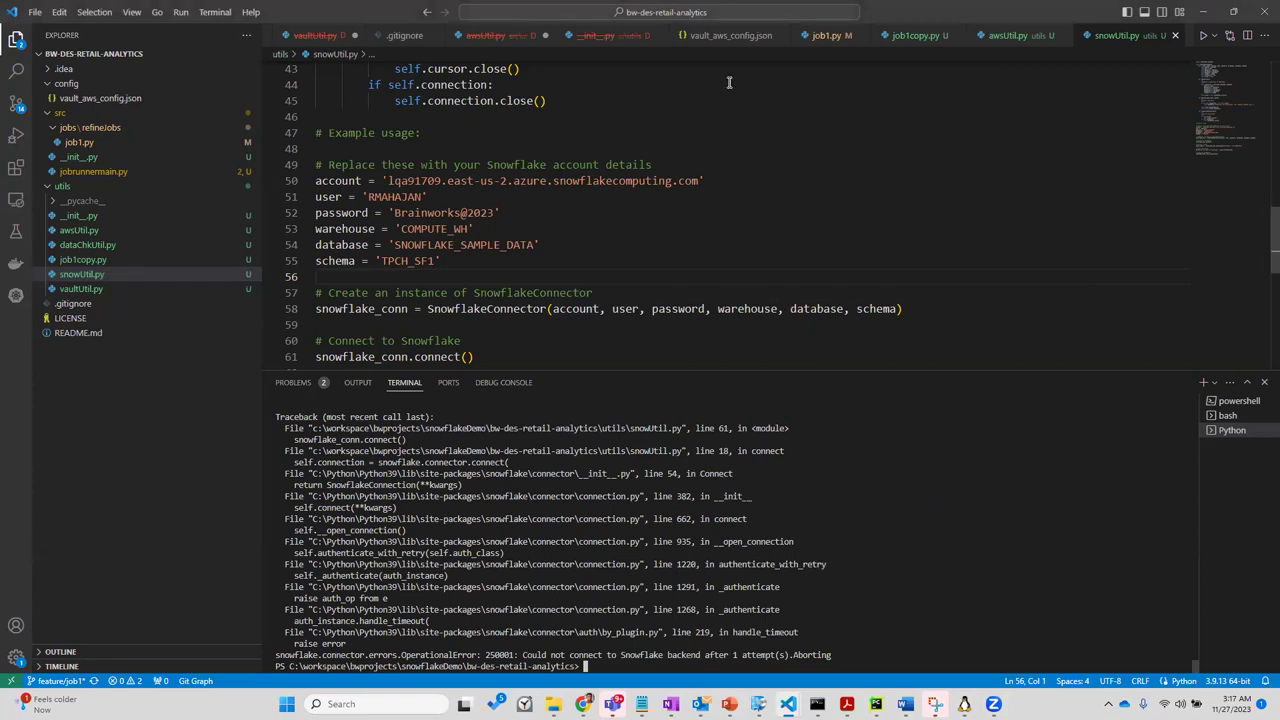
pyautogui.click(910, 527)
# Stage all changed and new files with git add . and confirm them via git status.
pyautogui.write('git status')
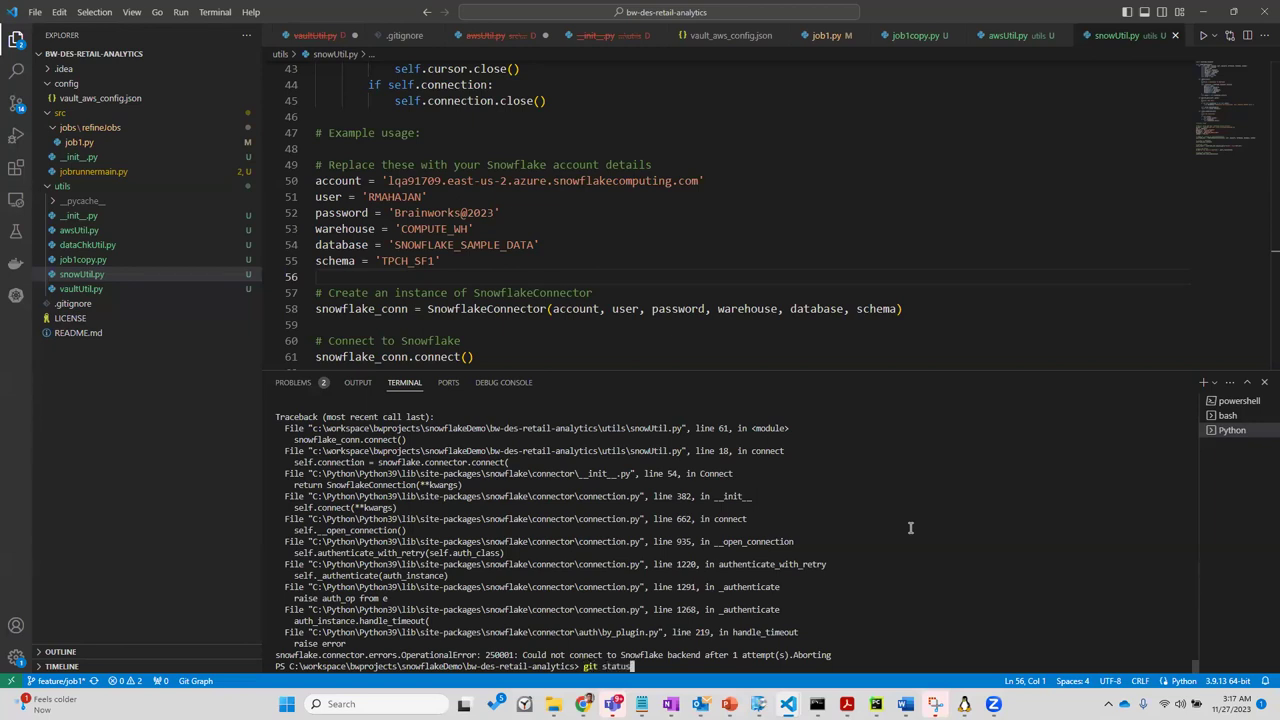
pyautogui.press('Return')
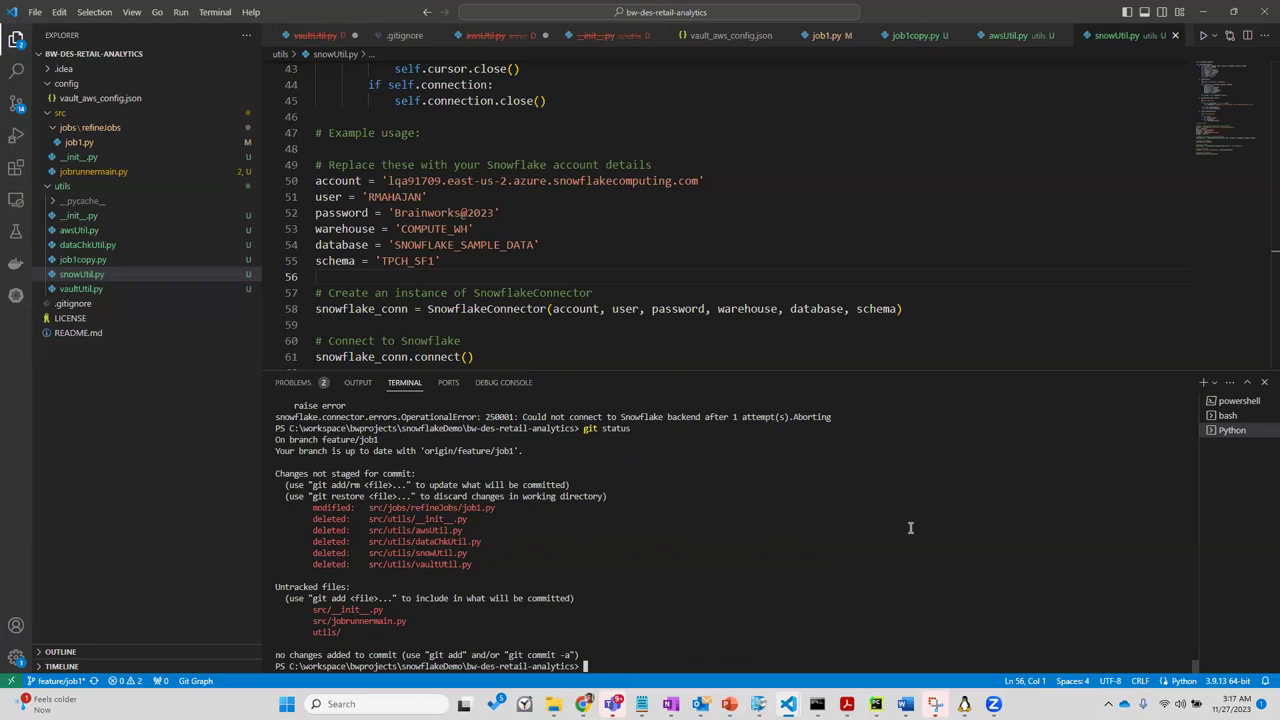
pyautogui.write('git add .')
pyautogui.press('Return')
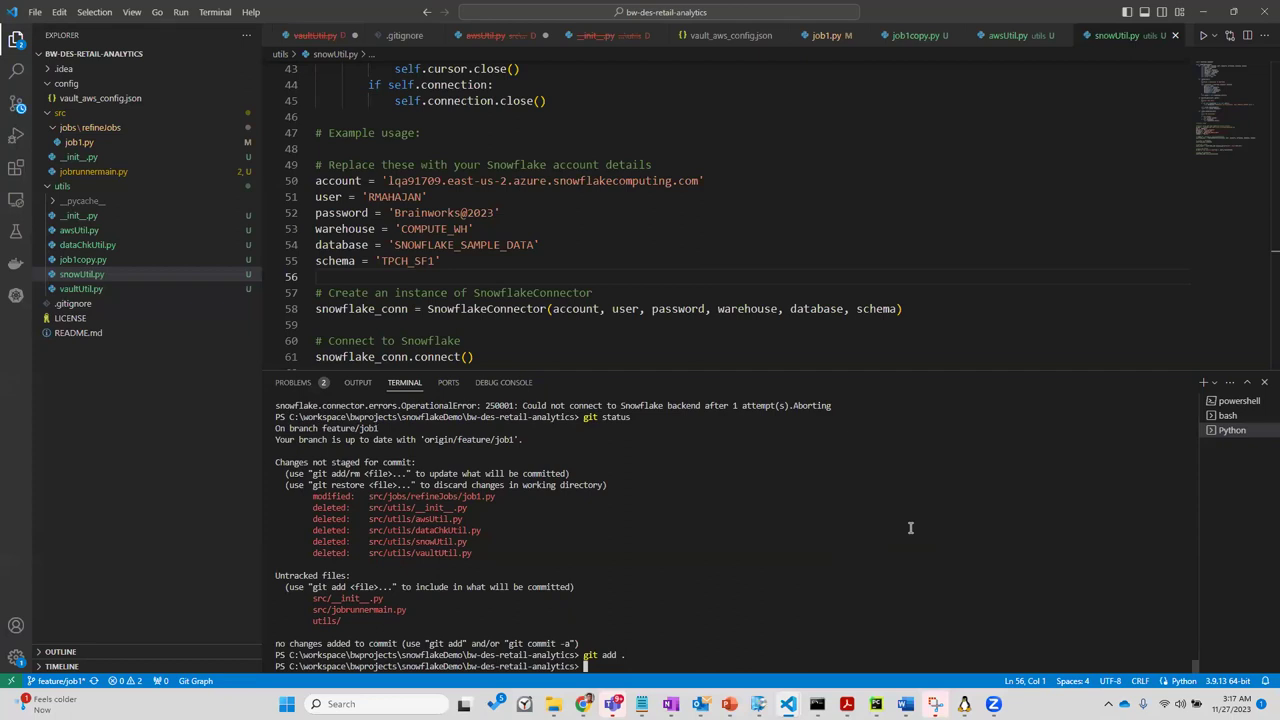
pyautogui.write('git ')
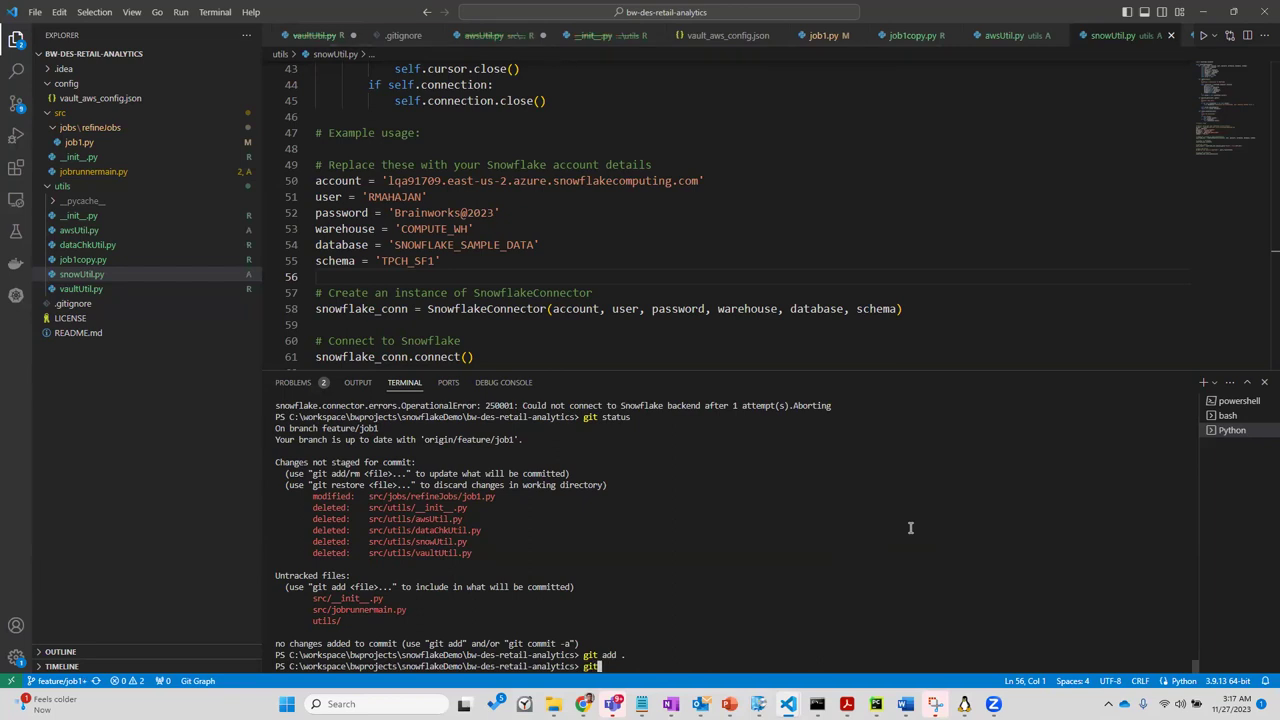
pyautogui.write('status')
pyautogui.press('Return')
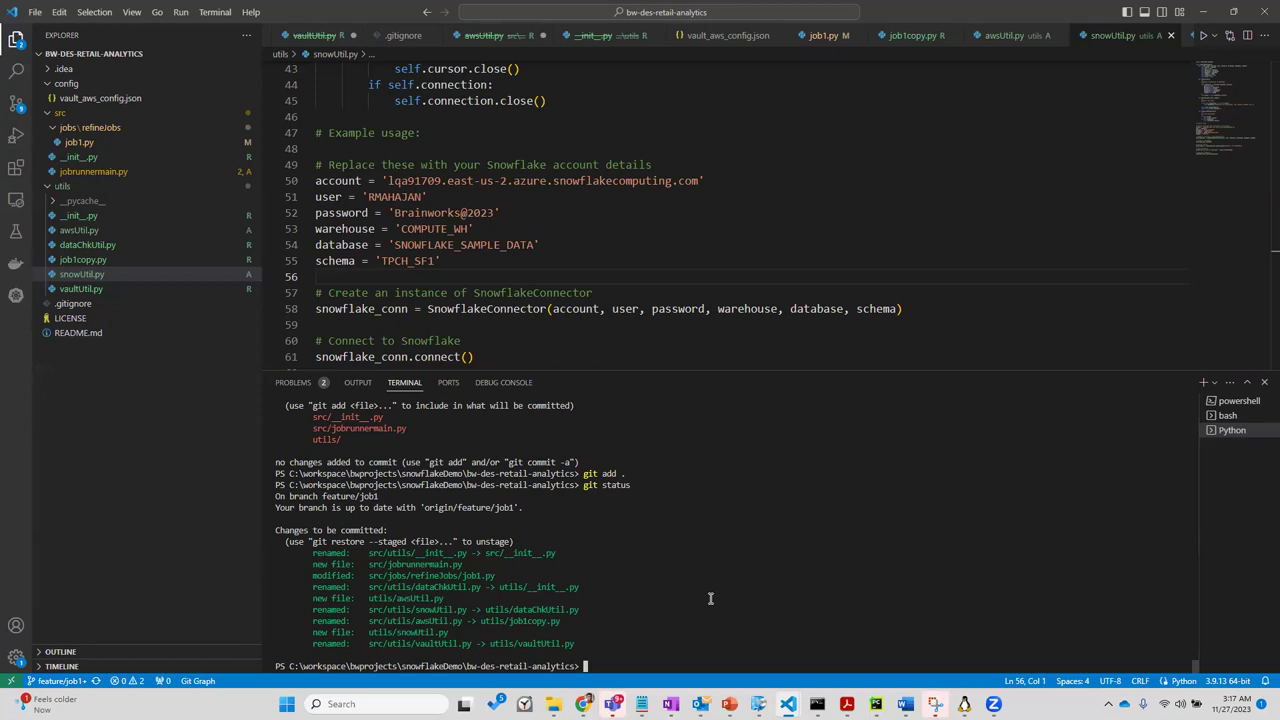
# Commit with message 'Adding aws utils and snow utils' and run git push to feature/job1.
pyautogui.write('git commit -m"Adding aws utils and snow utils"')
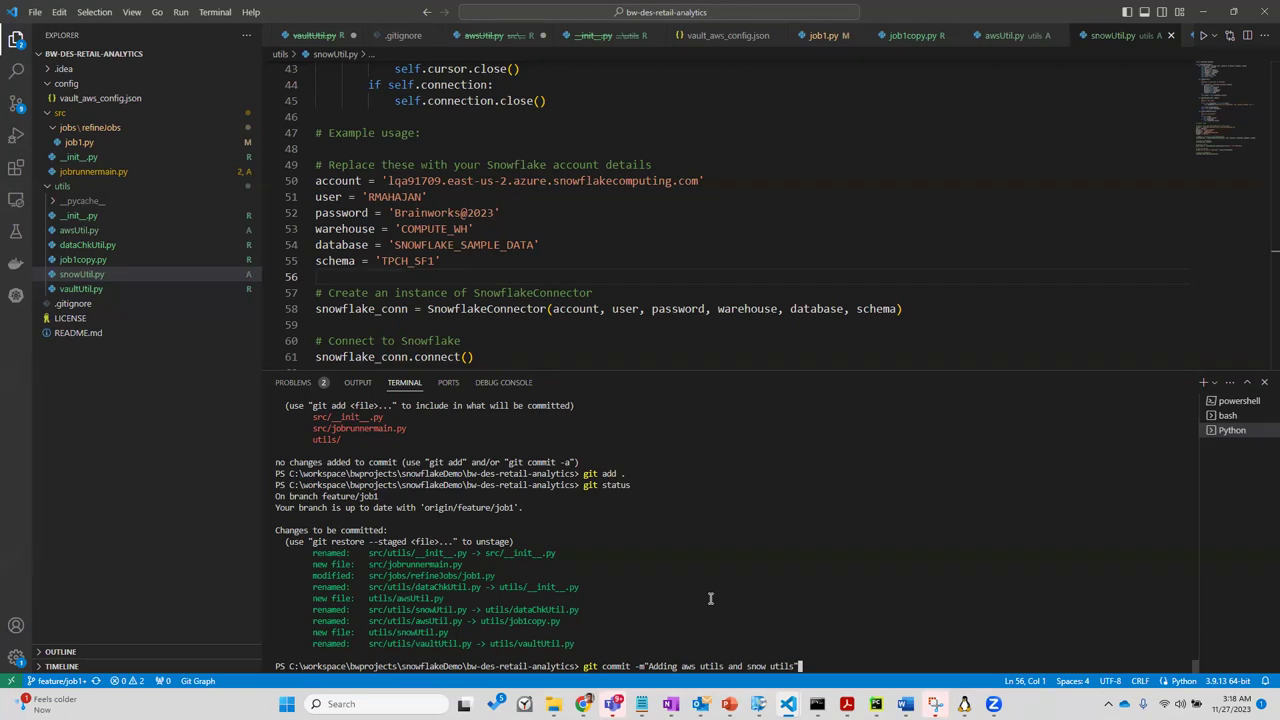
pyautogui.press('Return')
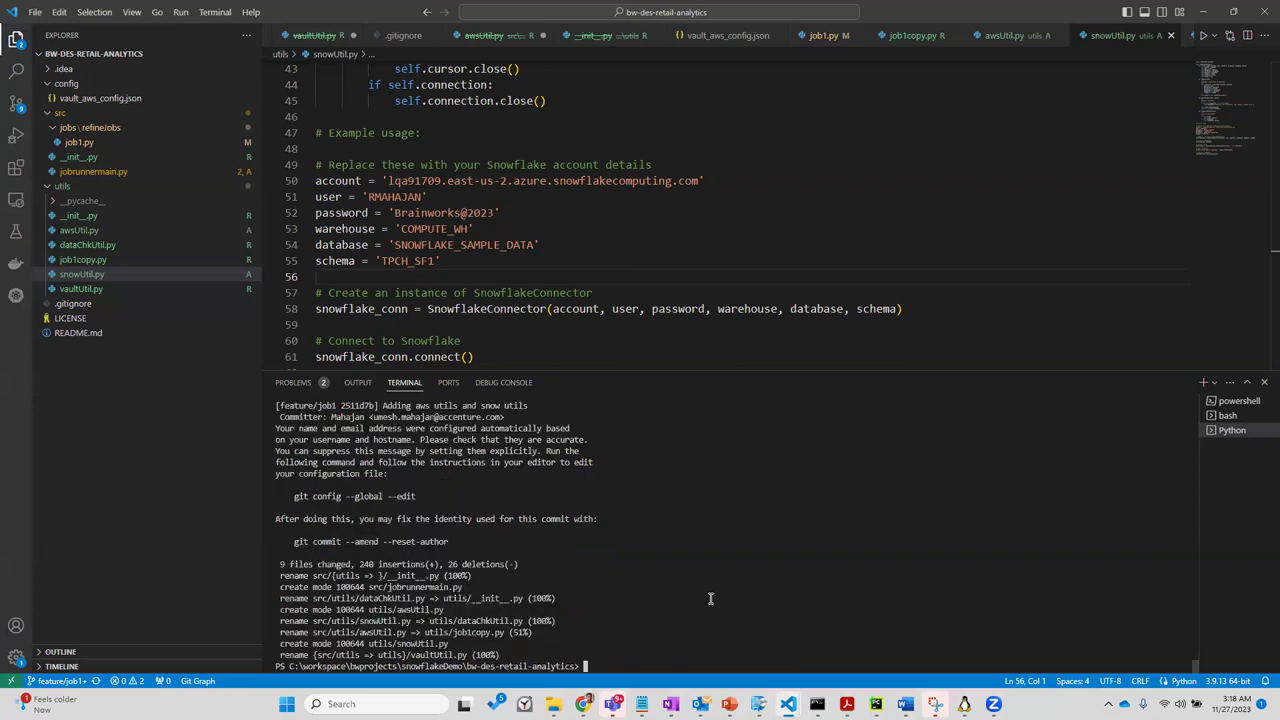
pyautogui.write('git')
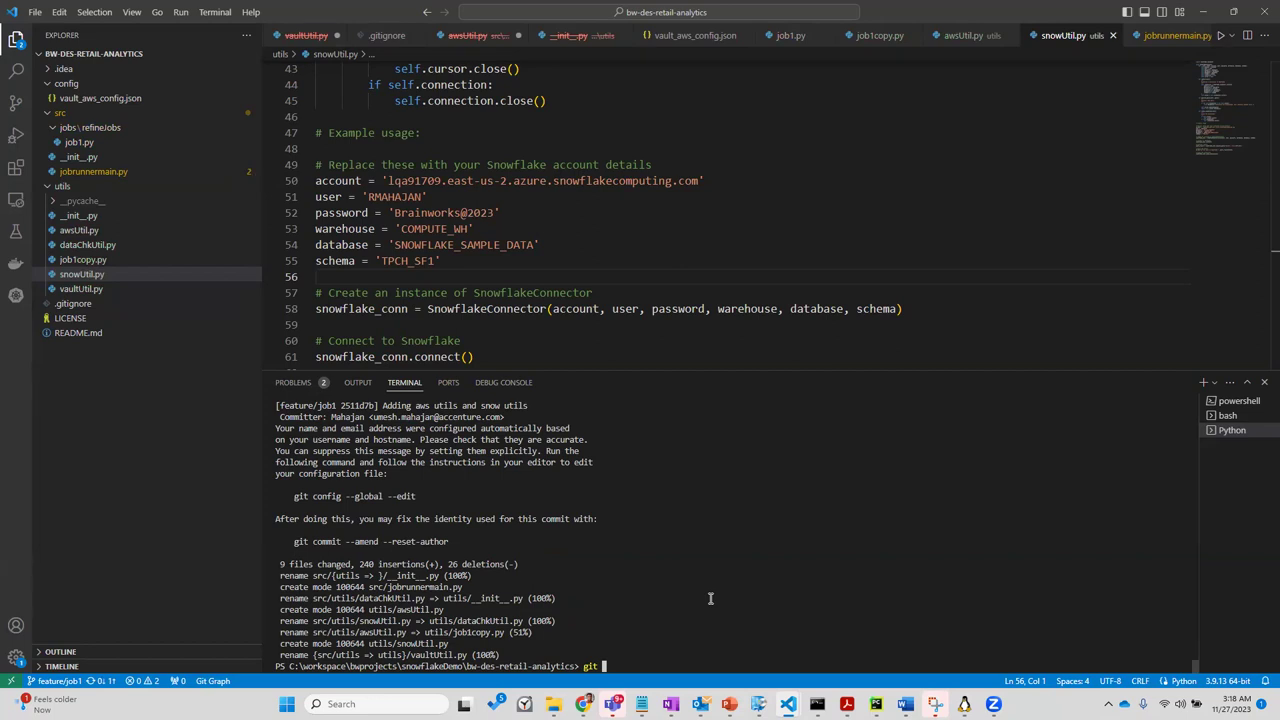
pyautogui.write('push')
pyautogui.press('Return')
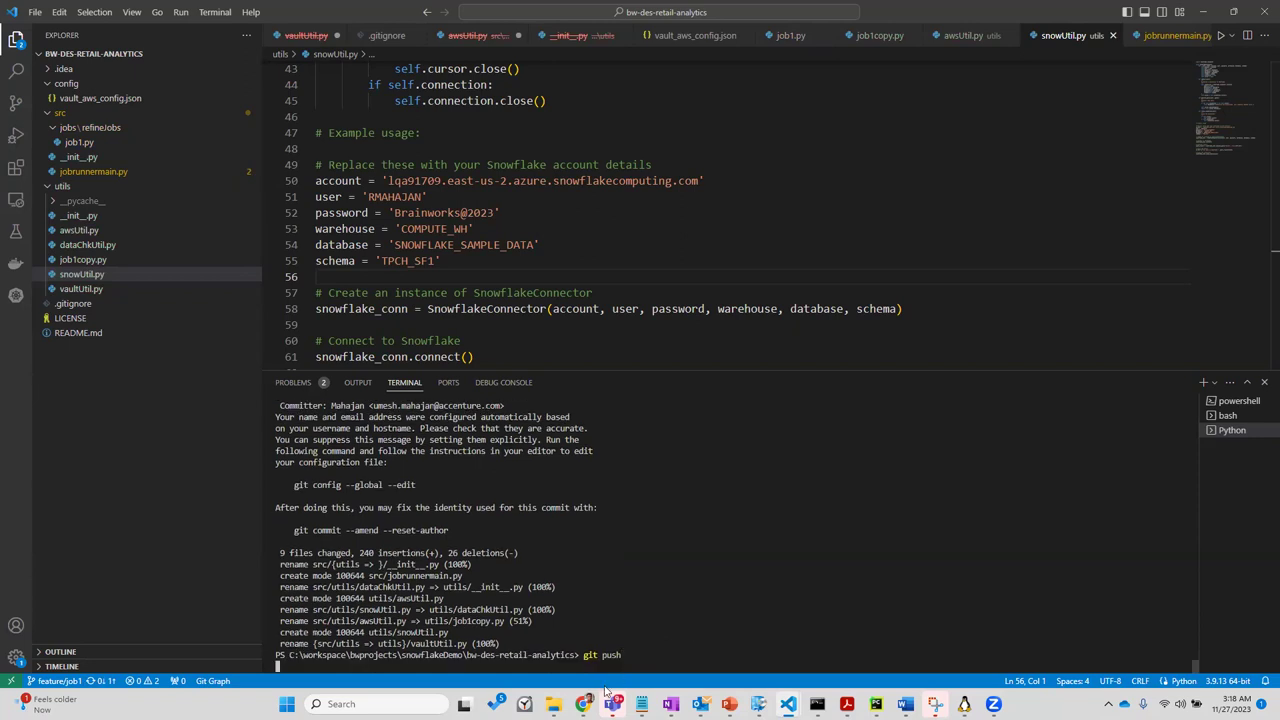
# In the GitHub repository, switch to the feature/job1 branch and open its src folder.
pyautogui.moveTo(588, 700)
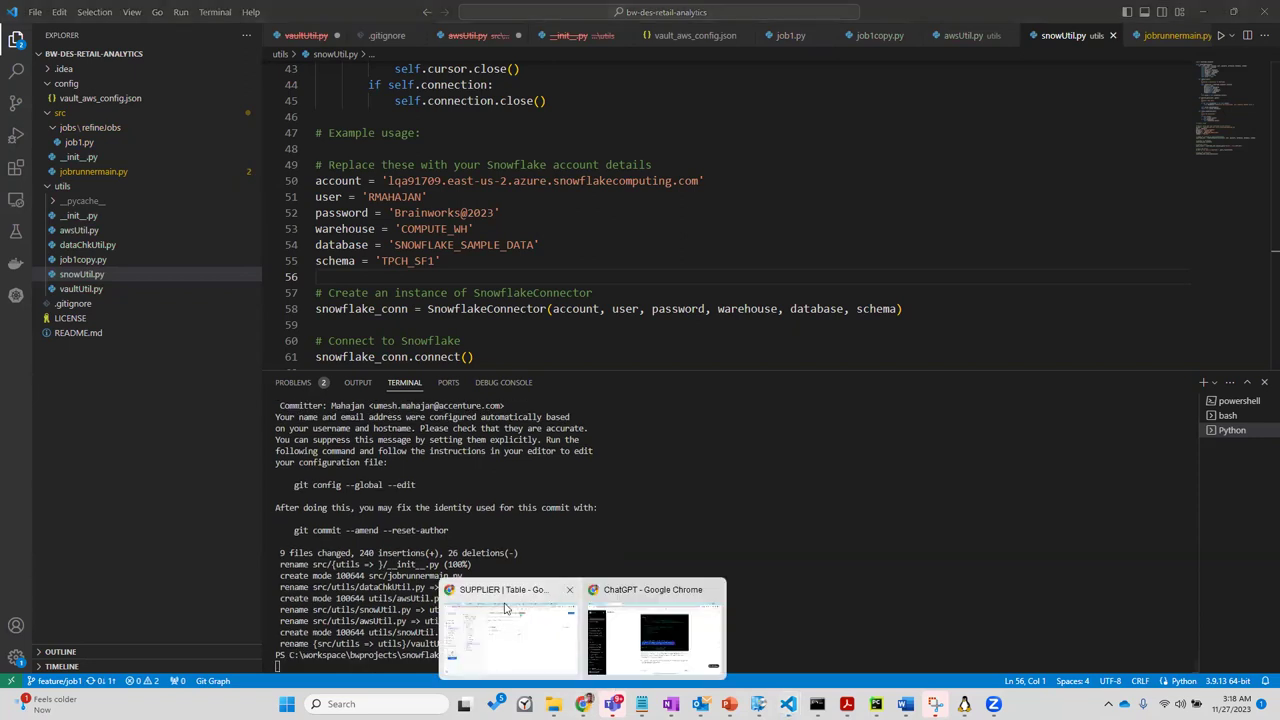
pyautogui.click(507, 610)
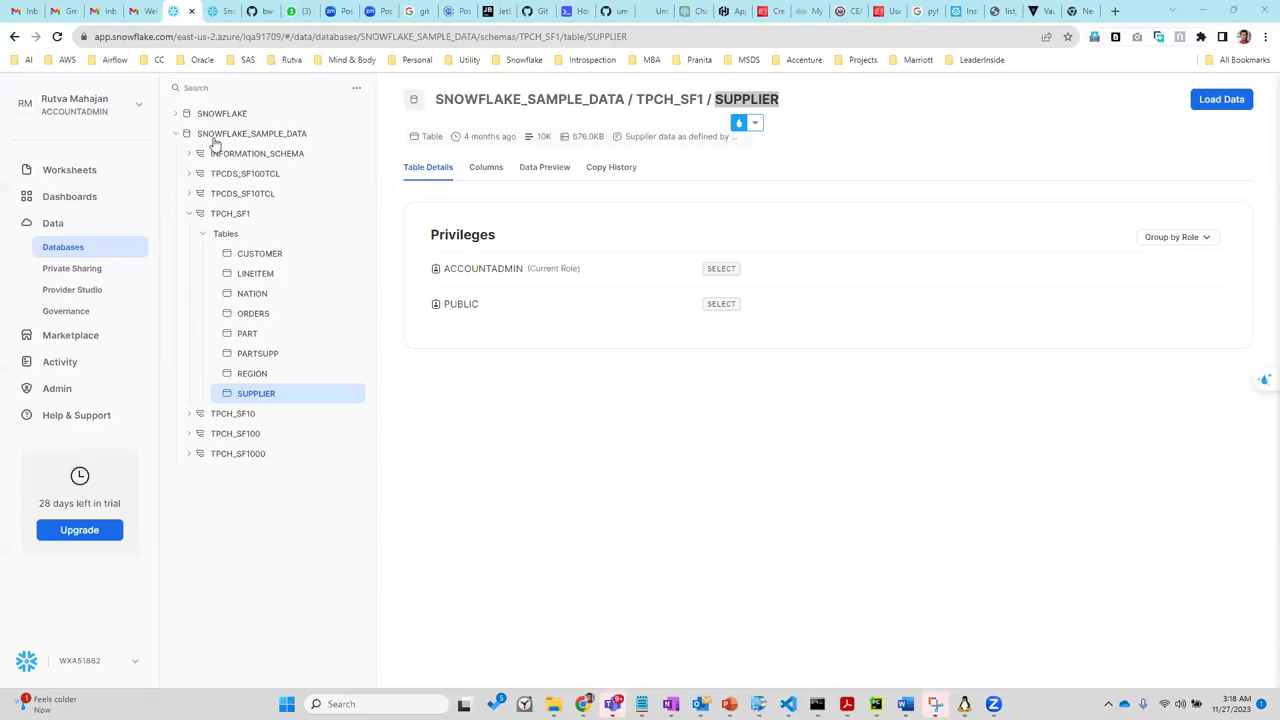
pyautogui.click(256, 12)
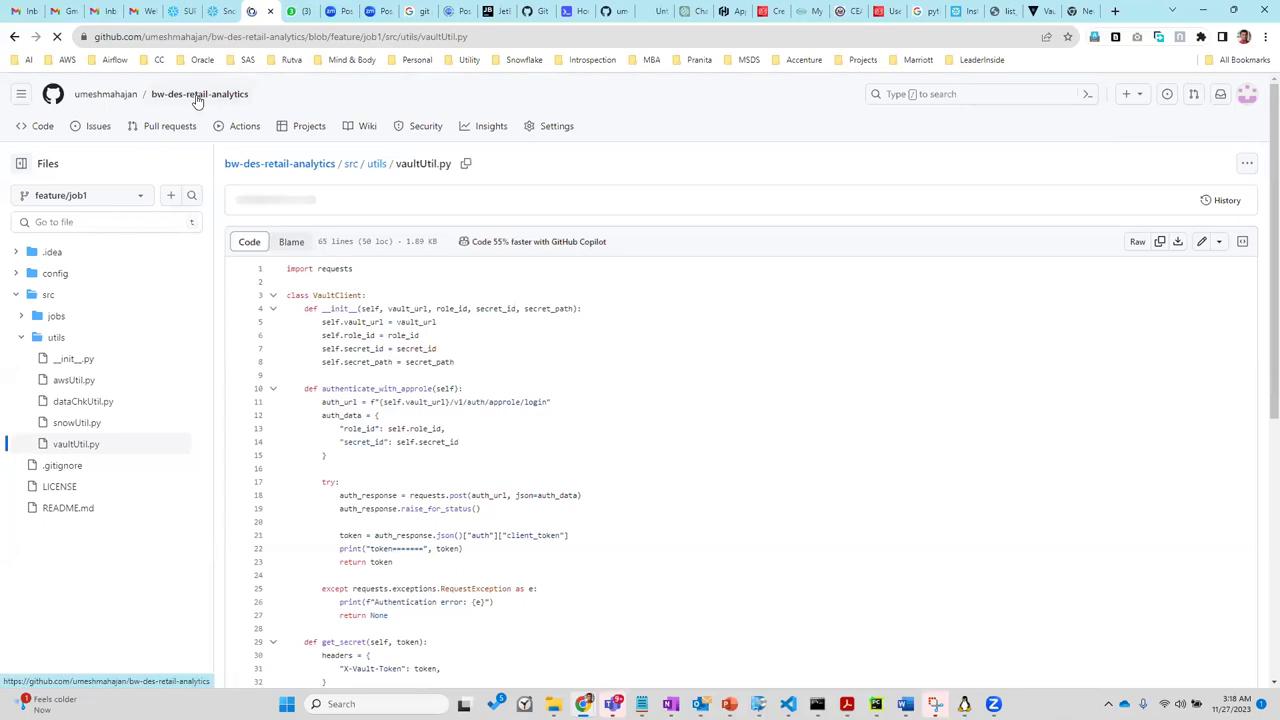
pyautogui.click(198, 101)
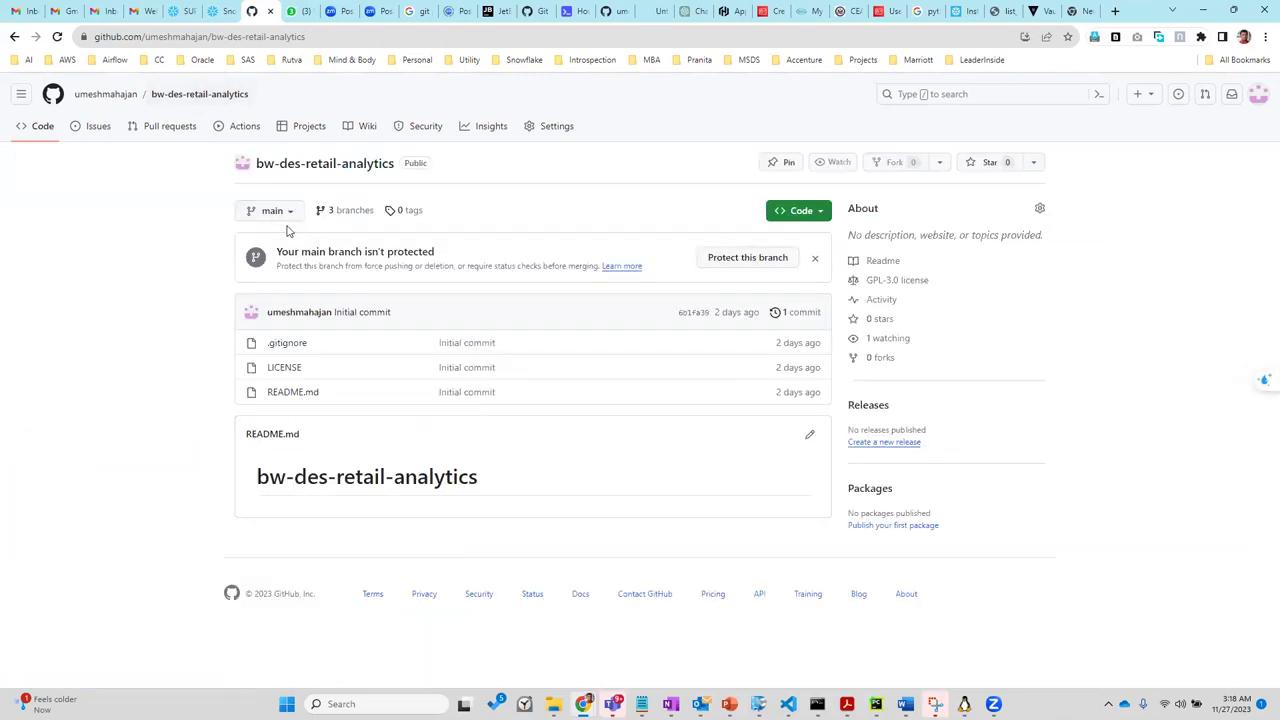
pyautogui.click(273, 210)
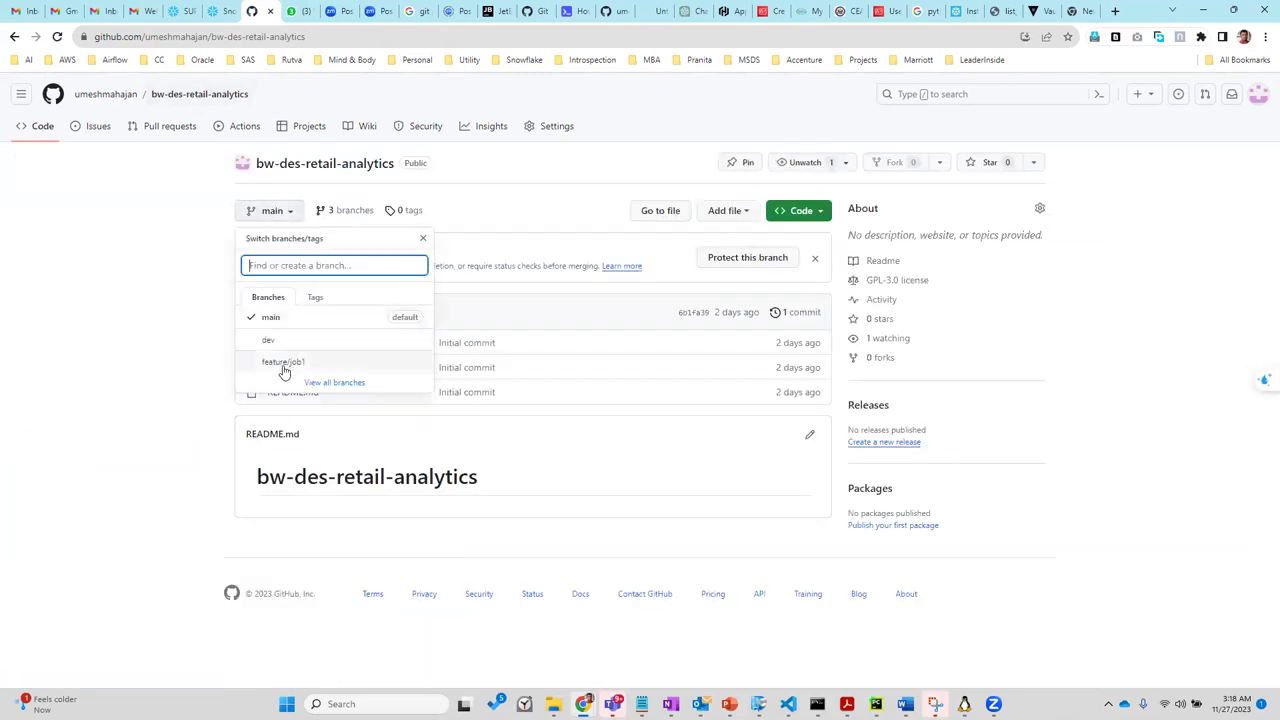
pyautogui.click(284, 371)
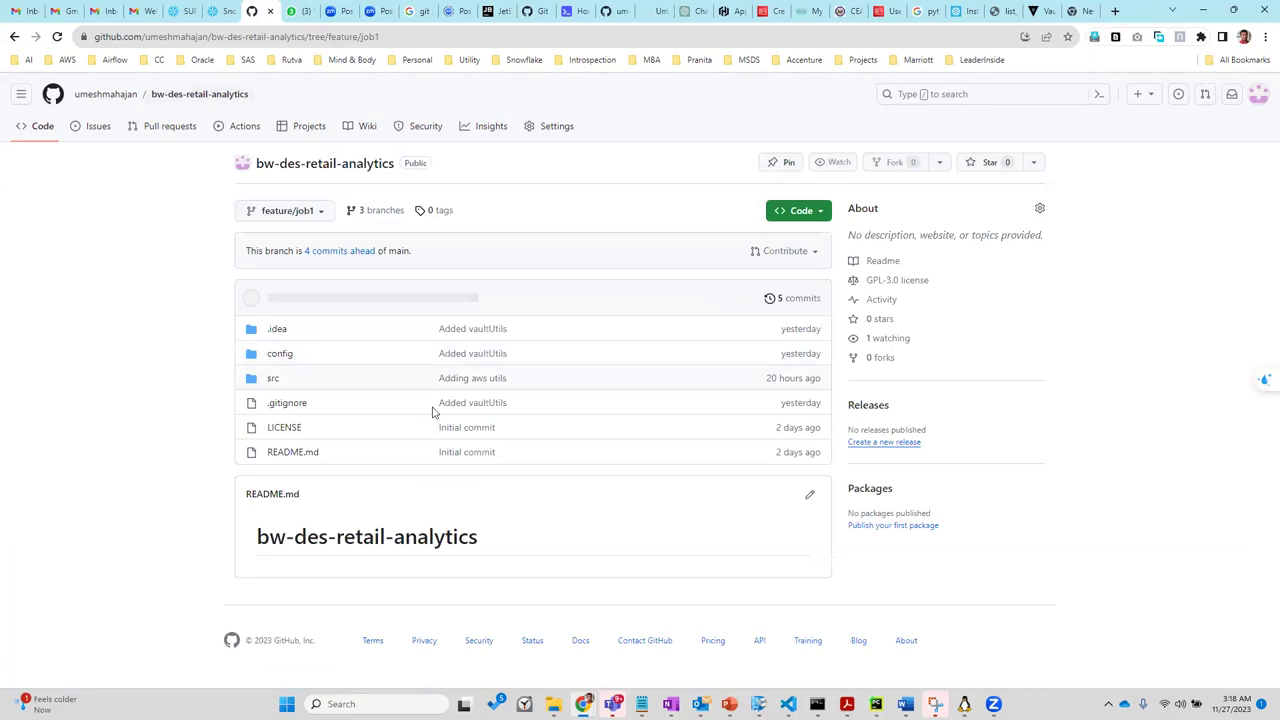
pyautogui.click(272, 380)
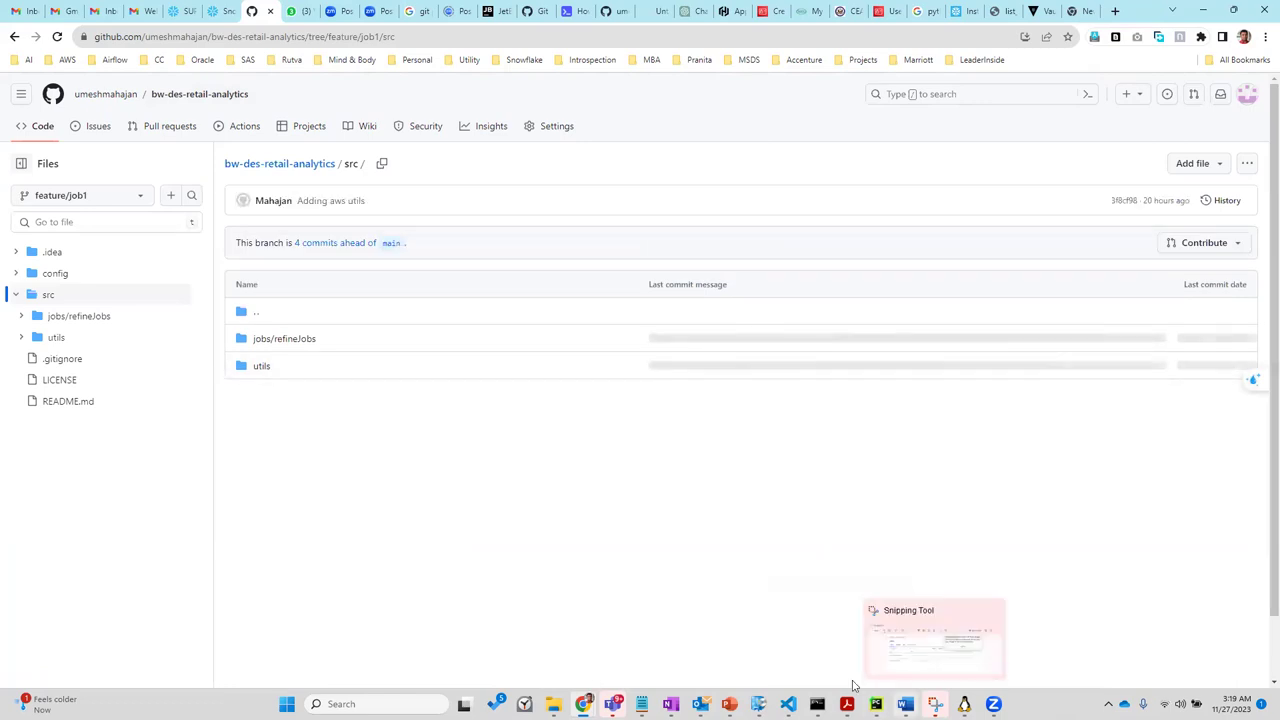
# Check the push result in the editor, then reload GitHub to show the new commit.
pyautogui.moveTo(817, 704)
pyautogui.moveTo(788, 704)
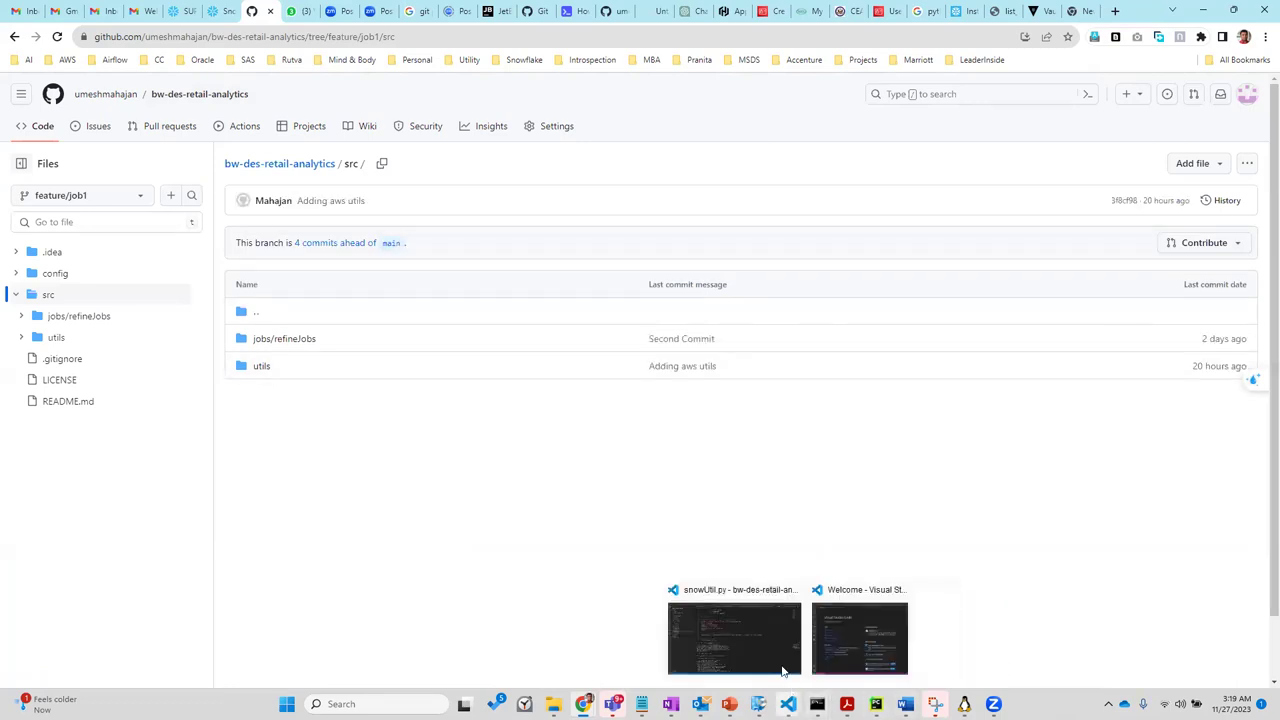
pyautogui.click(758, 652)
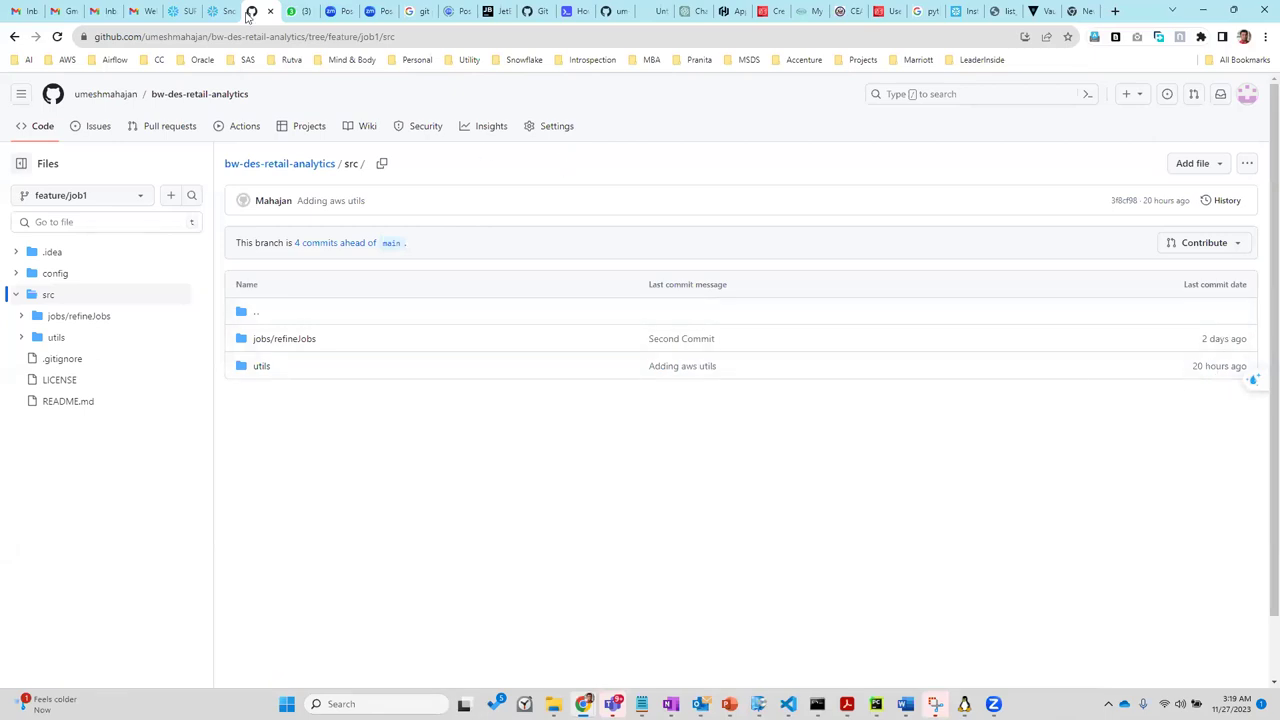
pyautogui.click(57, 37)
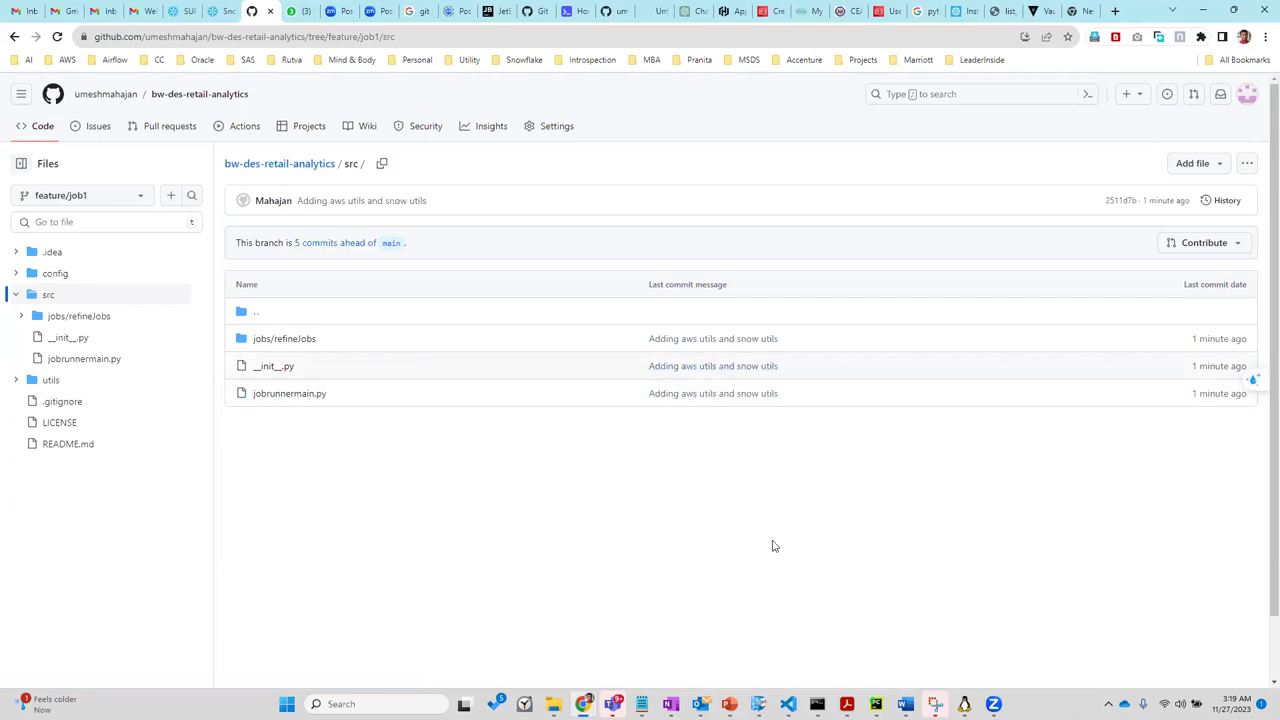
# Cut the example-usage code from line 48 onward out of snowUtil.py, keeping only SnowflakeConnector.
pyautogui.moveTo(846, 704)
pyautogui.click(788, 704)
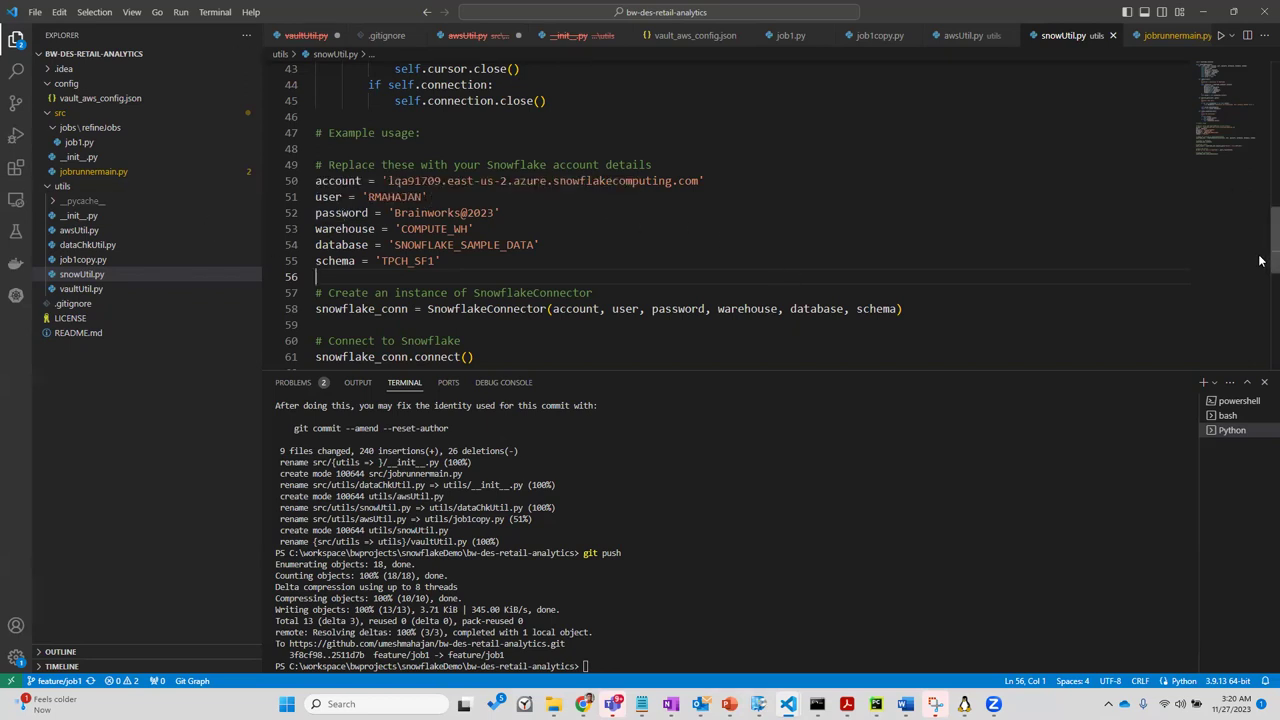
pyautogui.scroll(-7, 1260, 255)
pyautogui.scroll(5, 1260, 240)
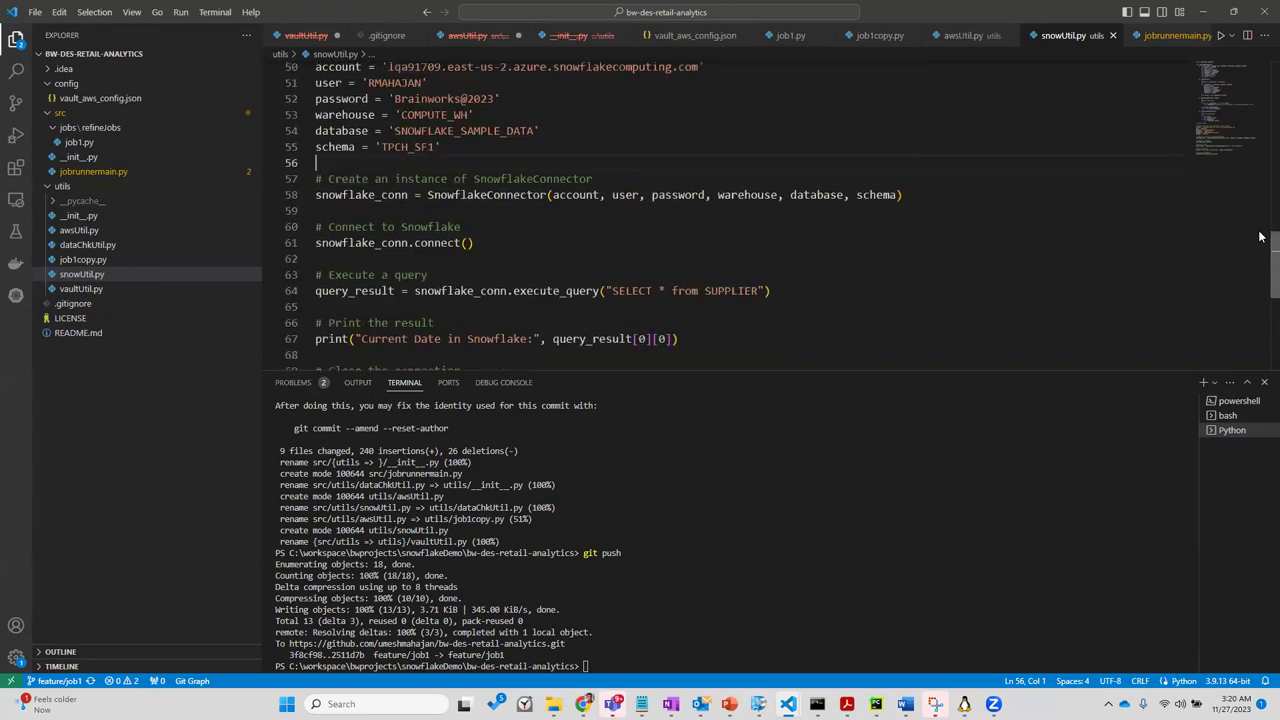
pyautogui.scroll(5, 1260, 237)
pyautogui.scroll(-2, 1260, 230)
pyautogui.scroll(13, 1260, 228)
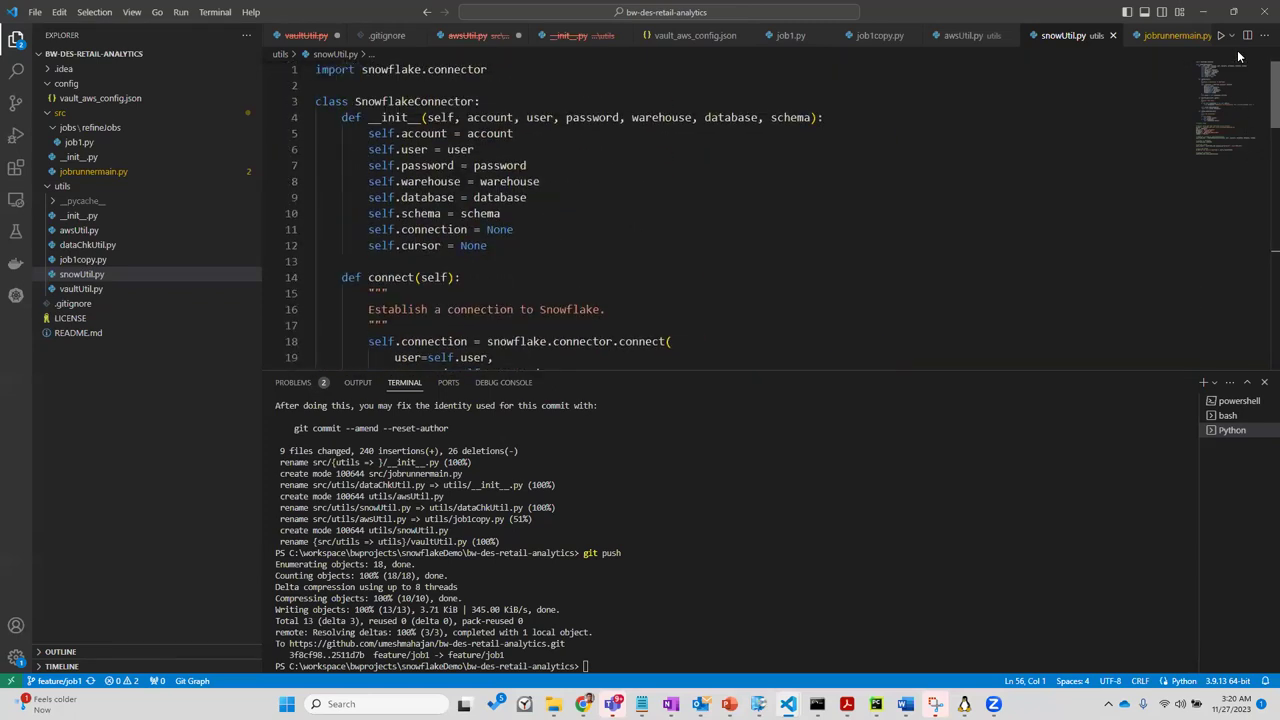
pyautogui.scroll(-9, 1258, 180)
pyautogui.scroll(-5, 1260, 210)
pyautogui.moveTo(382, 171); pyautogui.dragTo(698, 387)
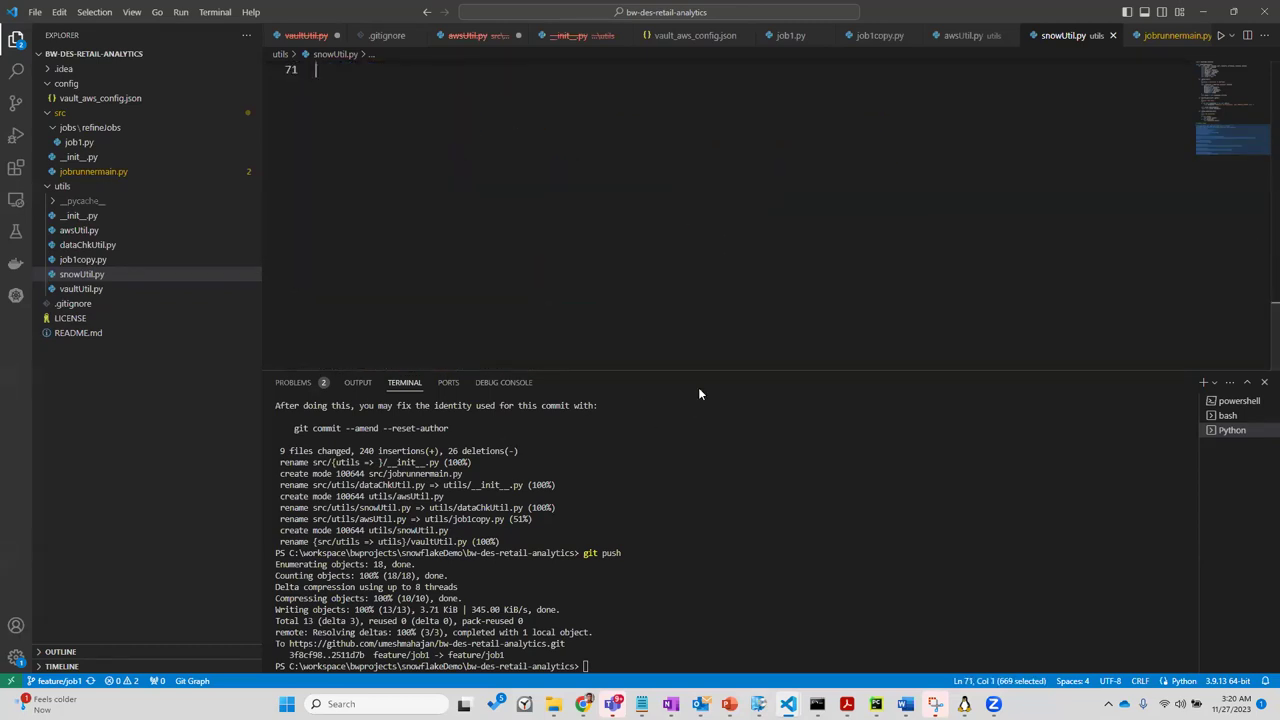
pyautogui.press('Delete')
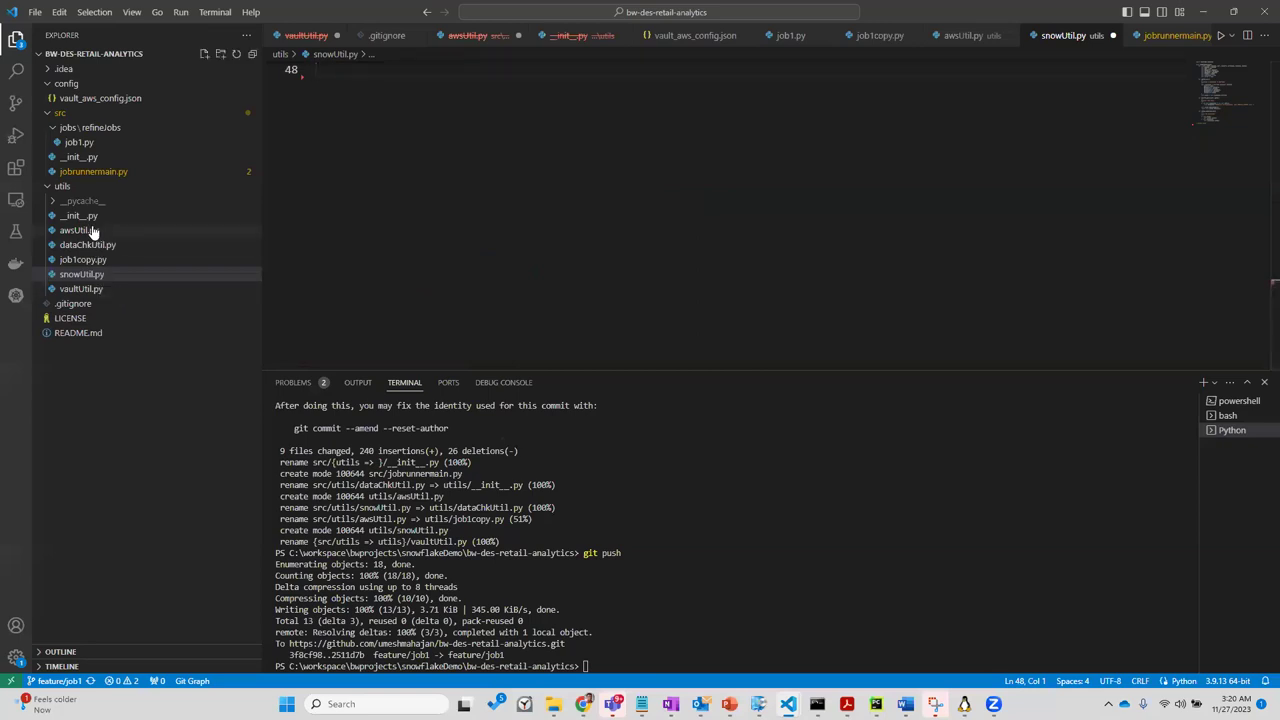
# Paste the Snowflake connection code into job1copy.py after the IAM groups print line.
pyautogui.click(88, 260)
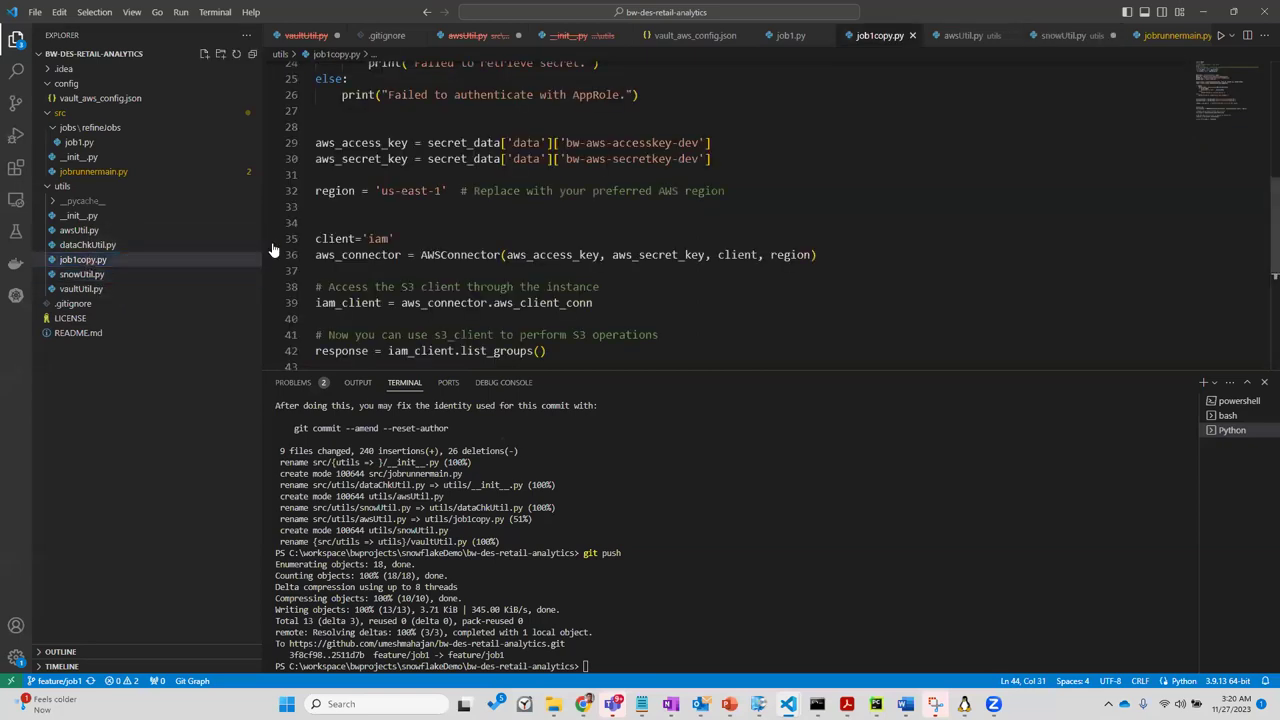
pyautogui.scroll(-1, 728, 344)
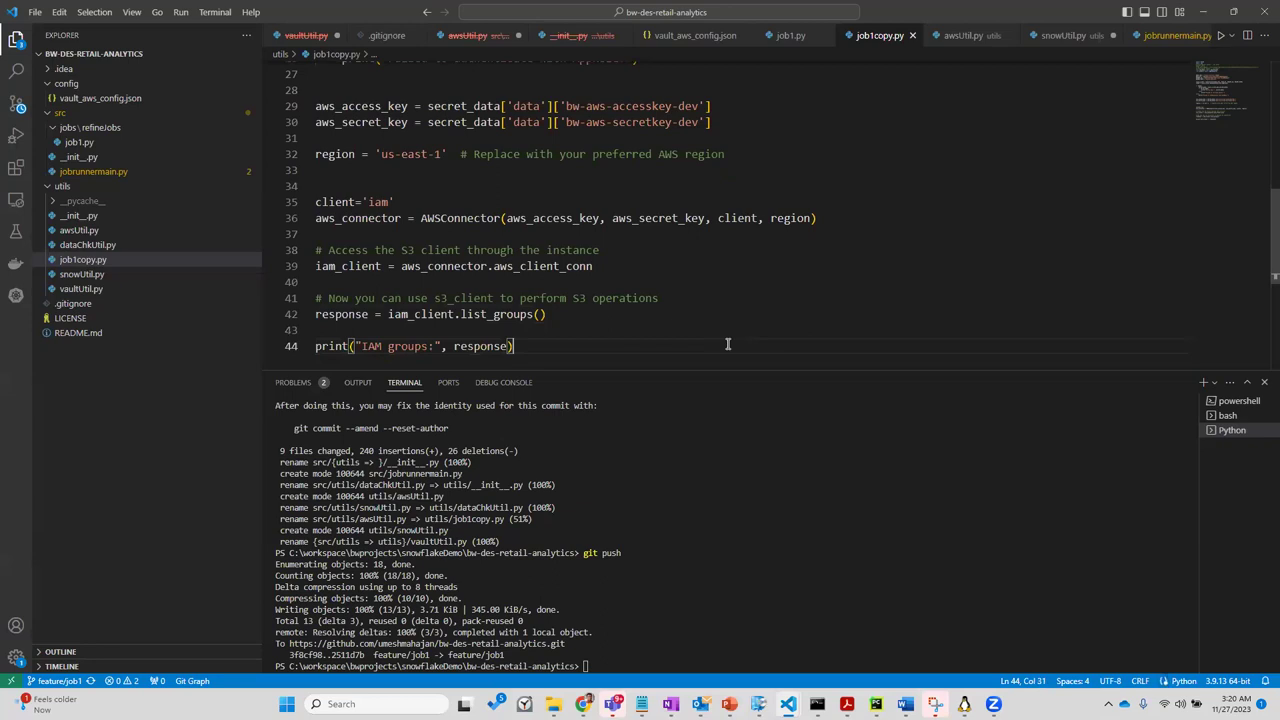
pyautogui.press('Return')
pyautogui.press('Return')
pyautogui.press('Return')
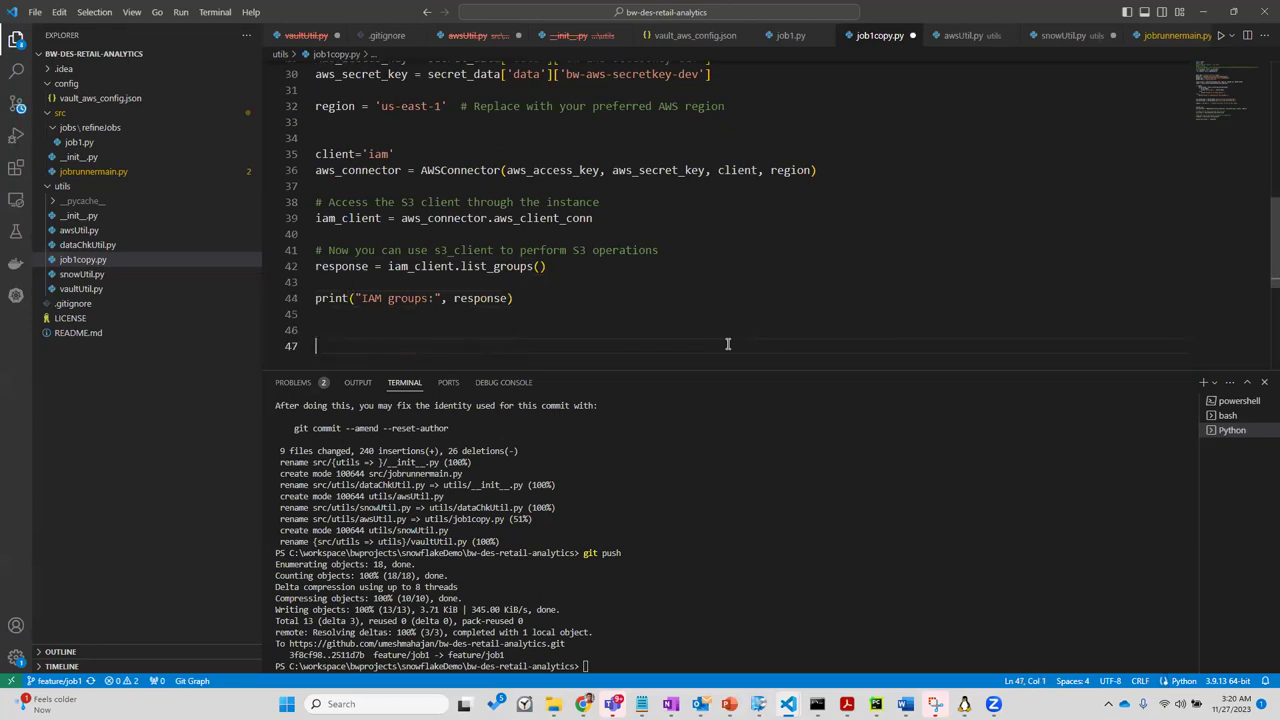
pyautogui.hotkey('ctrl', 'v')
pyautogui.press('Up')
pyautogui.press('Up')
pyautogui.press('Up')
pyautogui.press('Up')
pyautogui.press('Up')
pyautogui.press('Up')
pyautogui.press('Up')
pyautogui.press('Up')
pyautogui.press('Up')
pyautogui.press('Up')
pyautogui.press('Up')
pyautogui.press('Up')
pyautogui.press('Up')
pyautogui.press('Up')
pyautogui.press('Up')
pyautogui.press('Up')
pyautogui.press('Up')
pyautogui.press('Up')
pyautogui.press('Up')
pyautogui.press('Up')
pyautogui.press('Up')
pyautogui.press('Up')
pyautogui.press('Up')
pyautogui.press('Up')
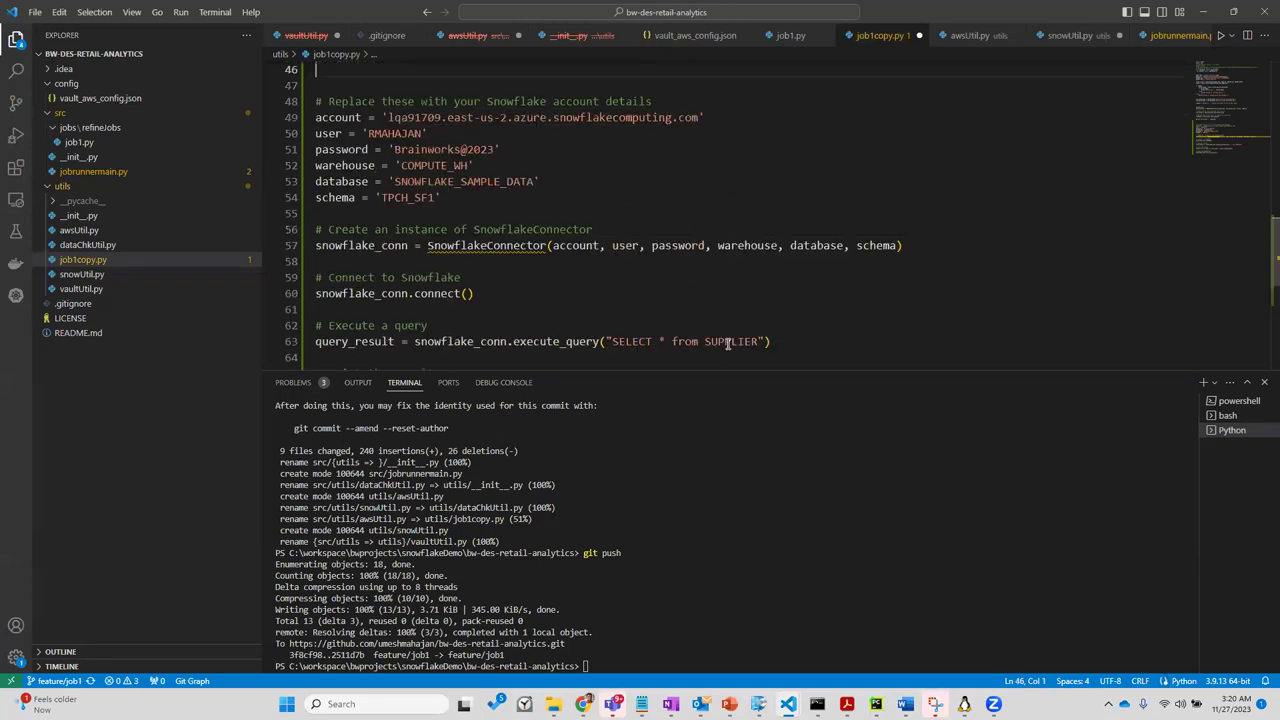
pyautogui.press('Up')
pyautogui.press('Up')
pyautogui.press('Up')
pyautogui.press('Up')
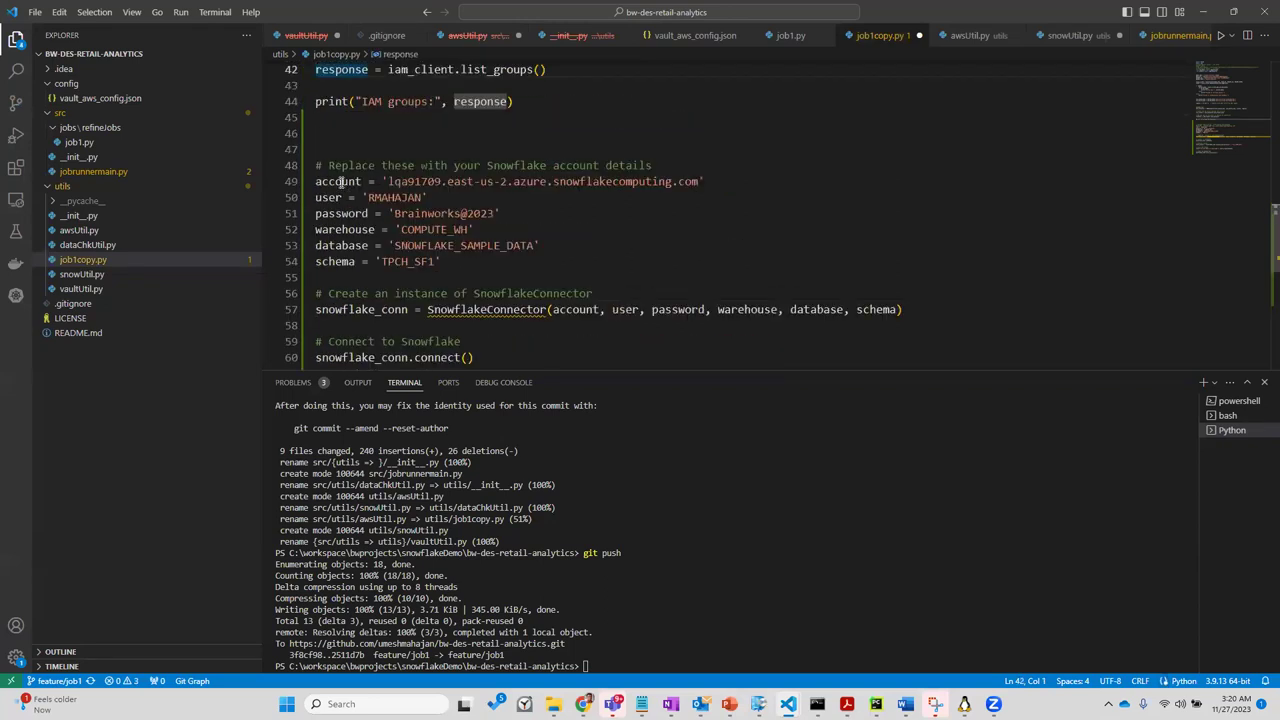
# Review the pasted account, user and password settings, then select the user and password lines.
pyautogui.click(341, 181)
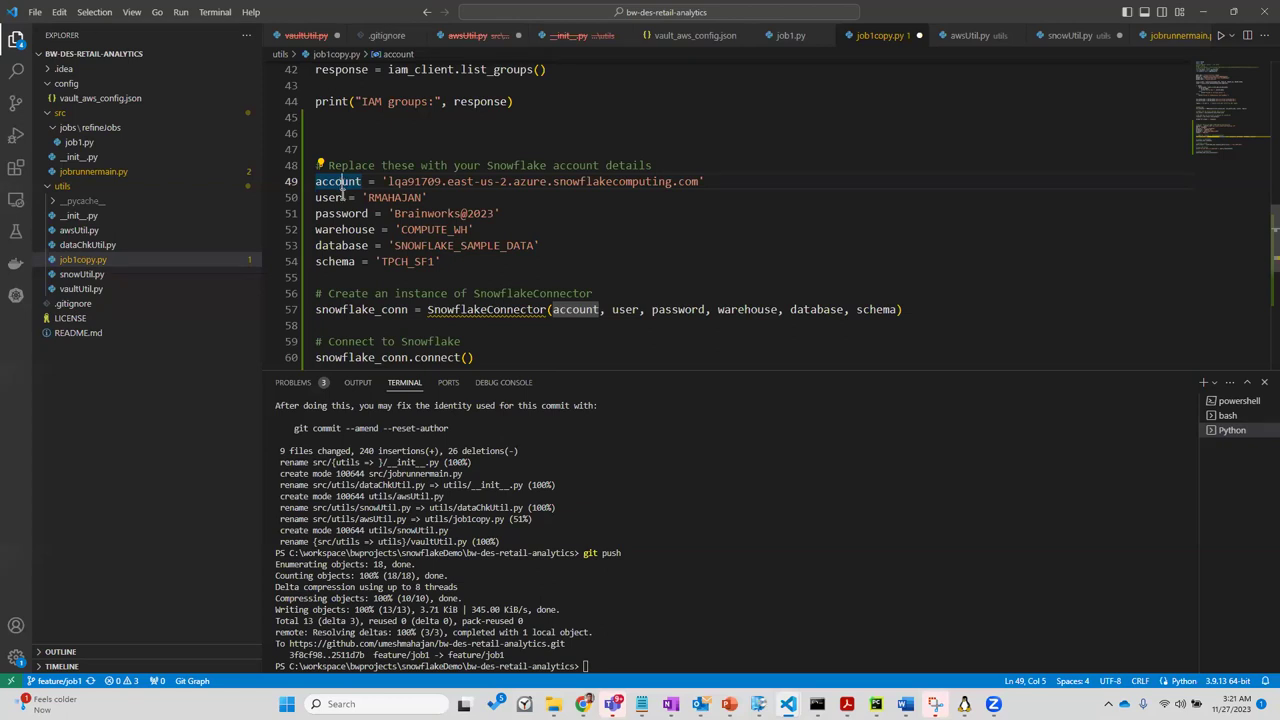
pyautogui.click(329, 197)
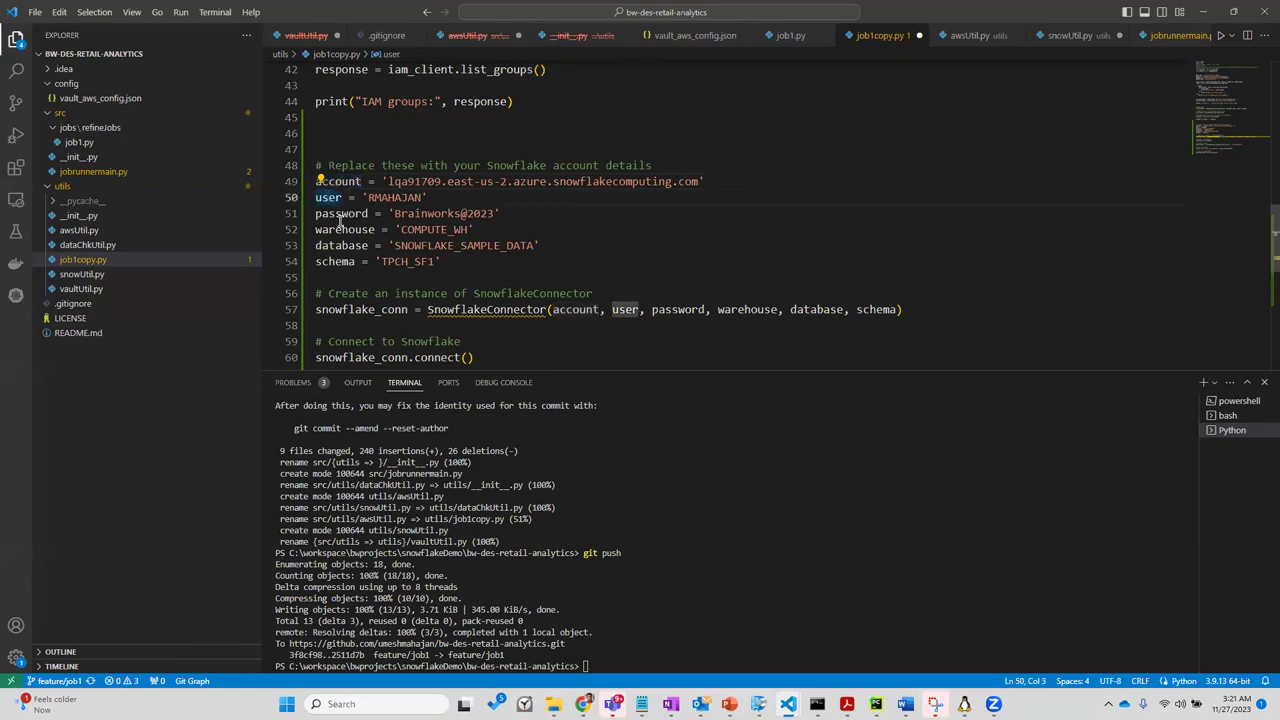
pyautogui.click(354, 229)
pyautogui.click(354, 214)
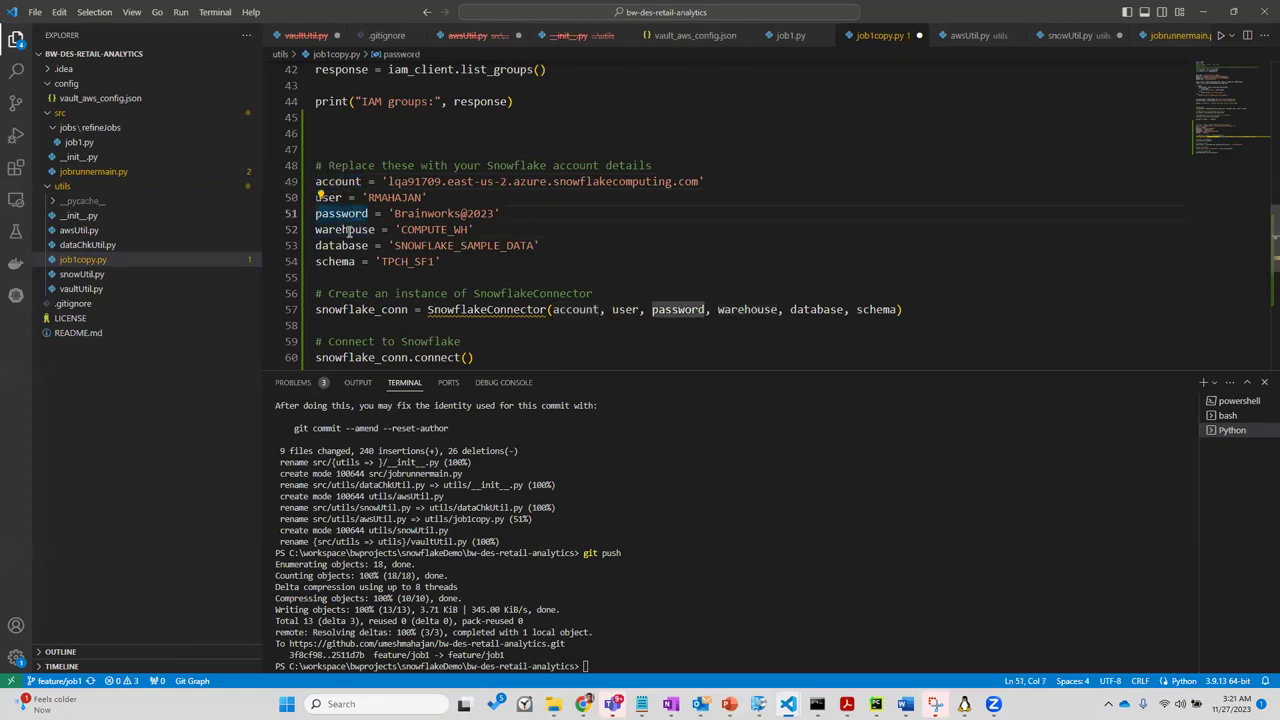
pyautogui.click(516, 221)
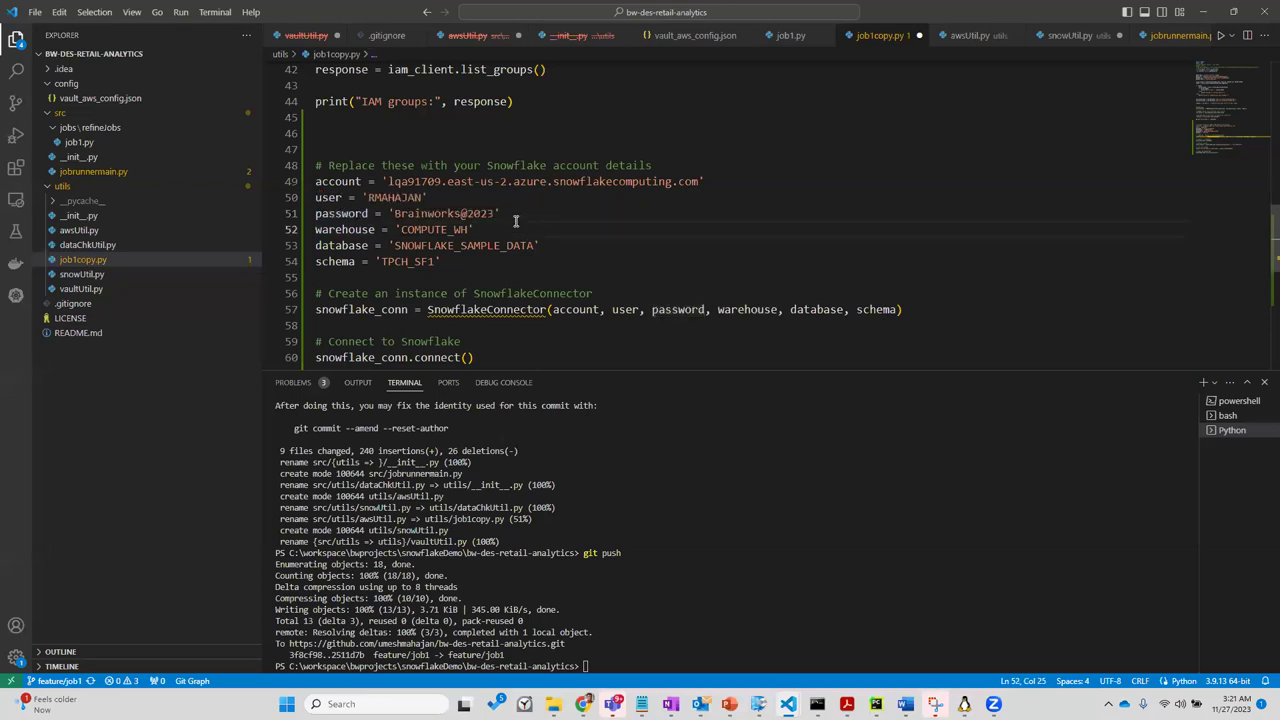
pyautogui.moveTo(500, 214); pyautogui.dragTo(303, 203)
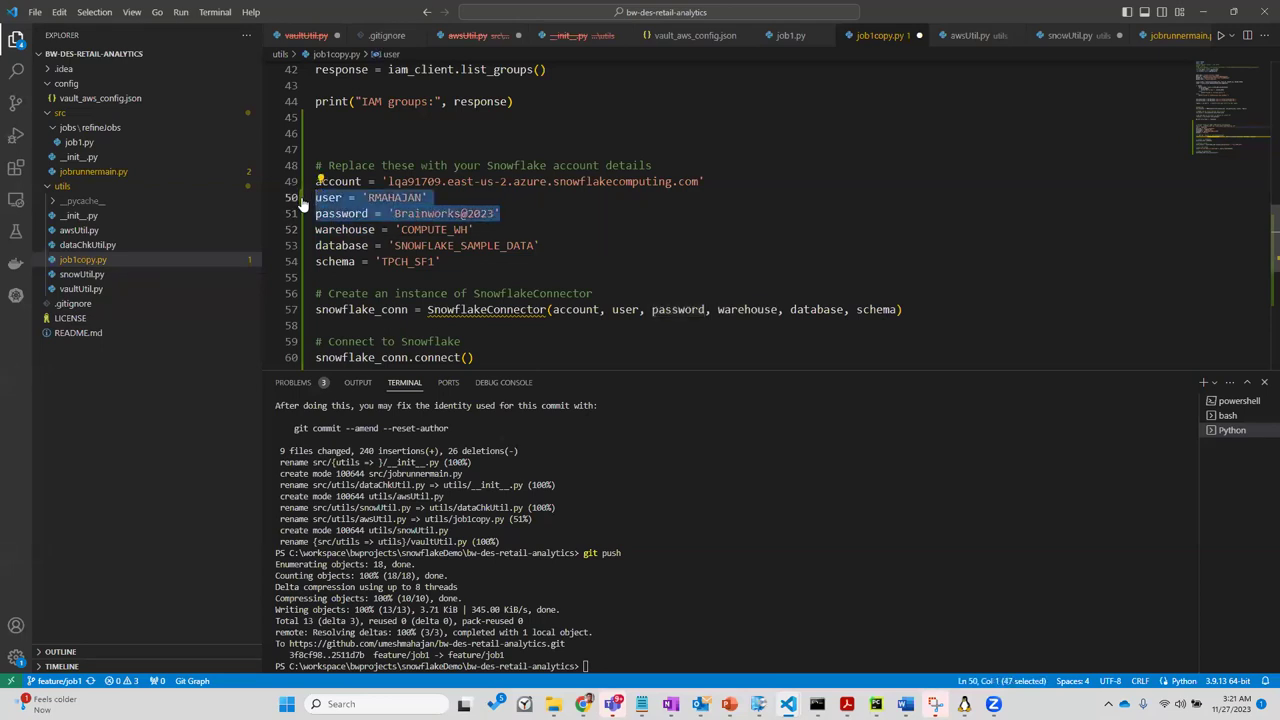